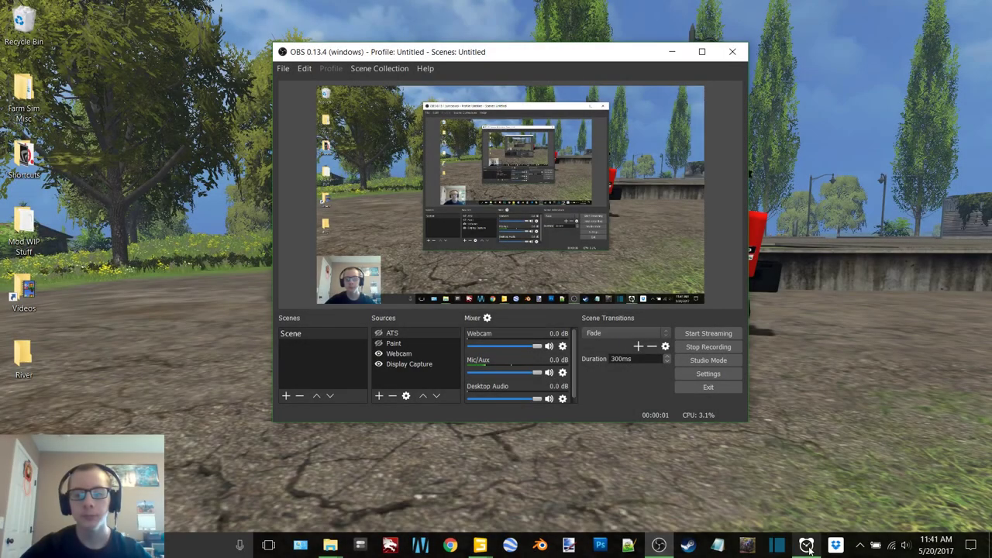
Start the 30-minute timer in Alarms & Clock, and minimize the timer and OBS windows
left_click(807, 546)
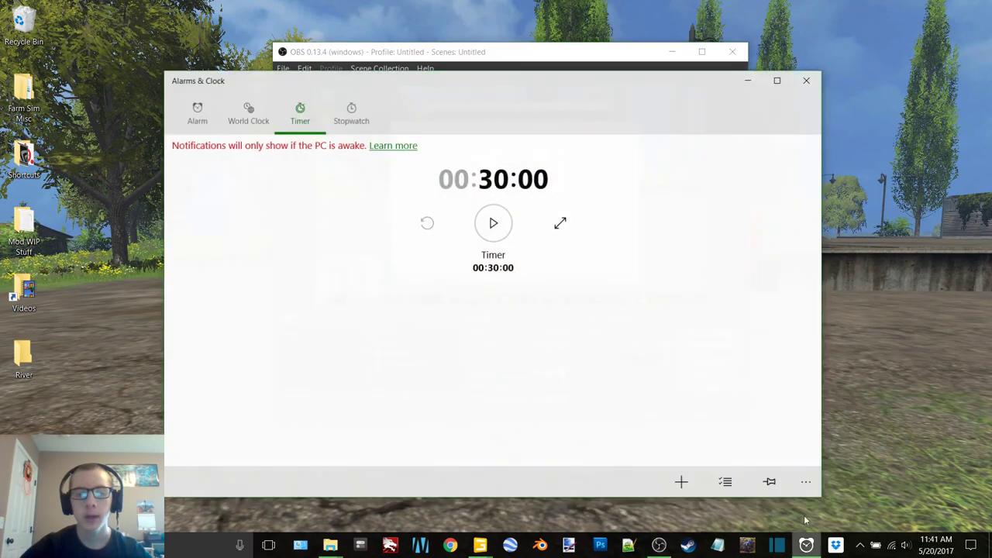
left_click(499, 225)
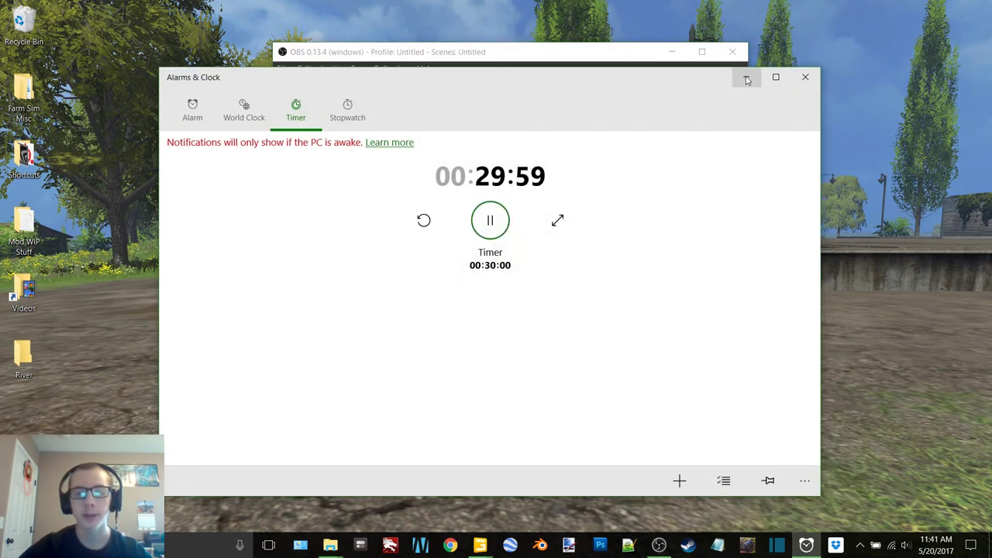
left_click(746, 80)
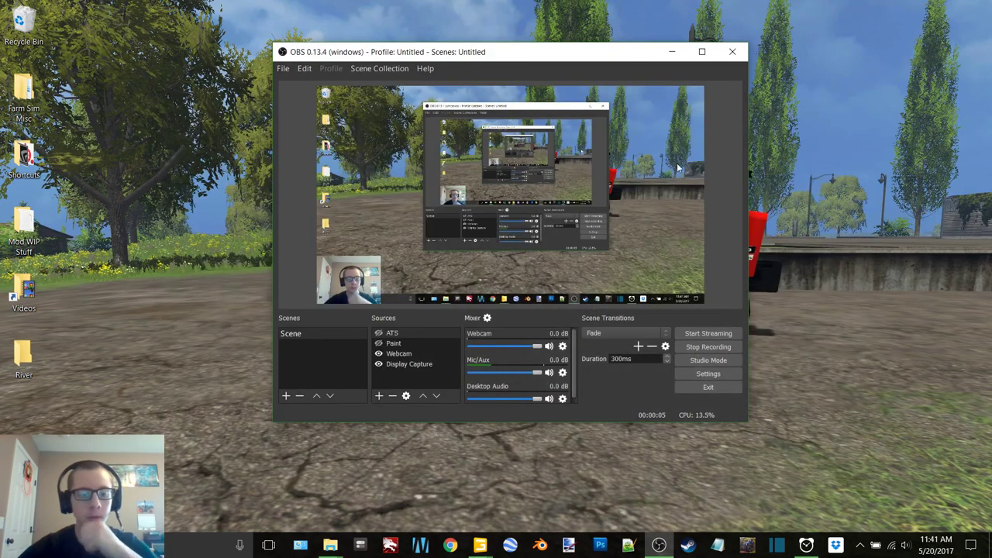
left_click(672, 51)
Switch to the Eastern Dakota Farms map in GIANTS Editor and examine the farmyard and the river channel near the road crossing
mouse_move(489, 547)
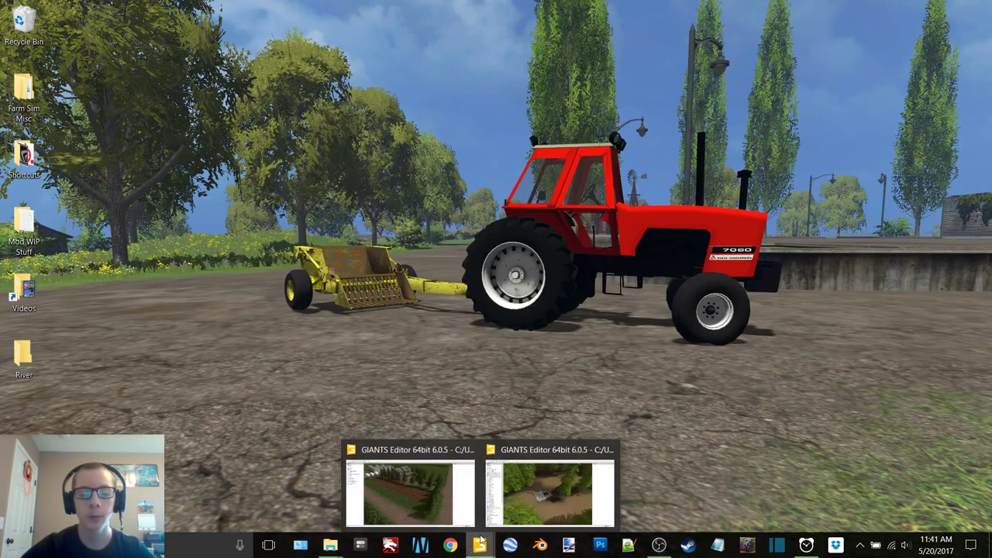
left_click(434, 485)
scroll(542, 197, "down", 8)
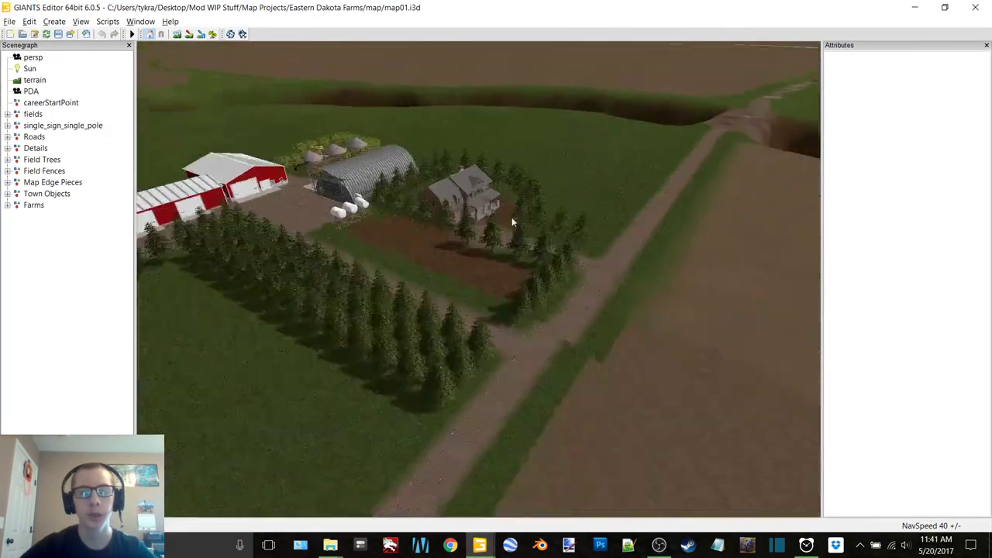
middle_click_drag(593, 217, 378, 353, "alt")
scroll(496, 265, "up", 3)
right_click_drag(497, 266, 390, 329)
right_click_drag(546, 432, 528, 325)
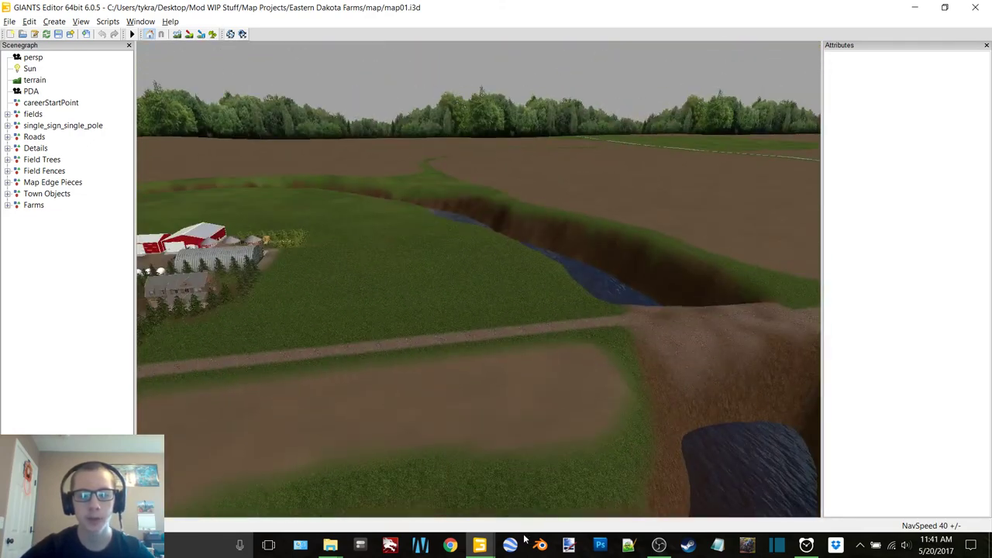
Switch to the RJK_Big_Valley_V2 map in GIANTS Editor and select the last WaterReflectionBlackSheep plane in the waterPlanes group
mouse_move(479, 544)
left_click(546, 485)
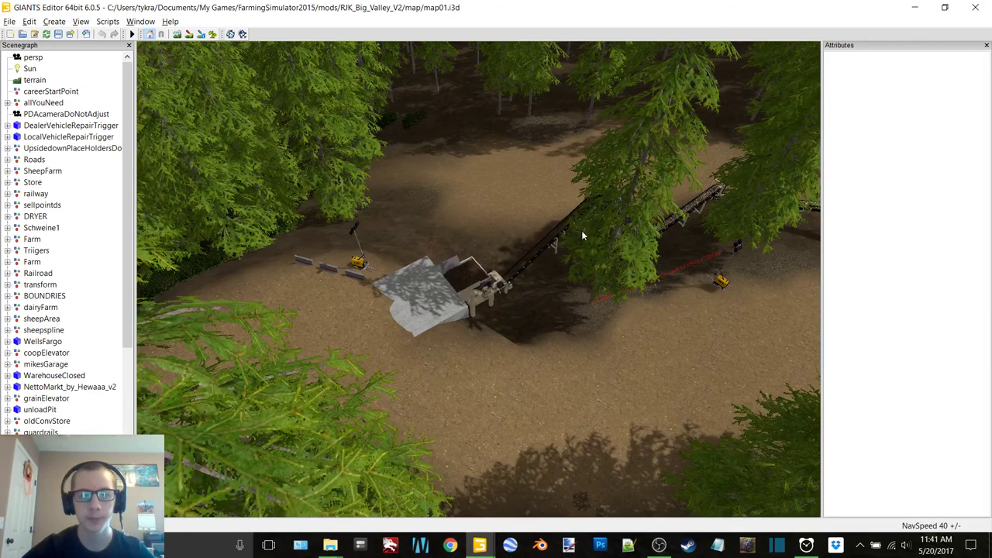
left_click_drag(409, 359, 494, 270, "alt")
scroll(493, 270, "down", 12)
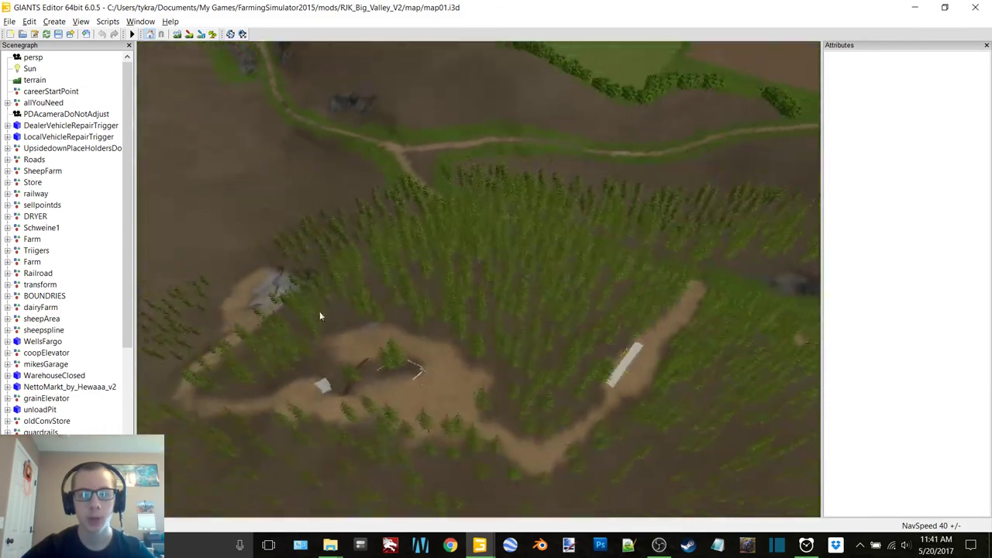
right_click_drag(341, 295, 248, 314)
left_click(580, 364)
right_click_drag(583, 269, 406, 301)
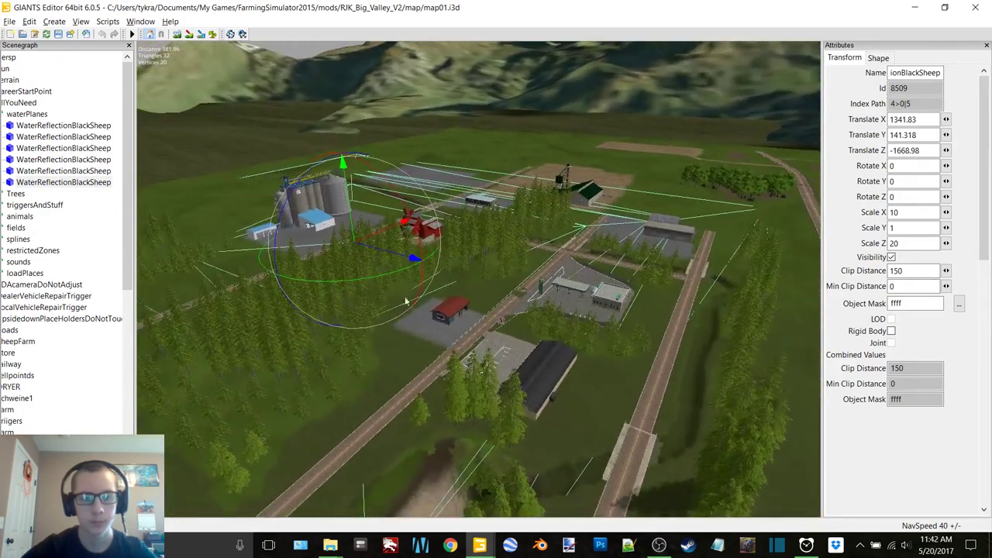
Try to raise the last WaterReflectionBlackSheep plane to a Translate Y of about 257.4, and undo the move
left_click(346, 184)
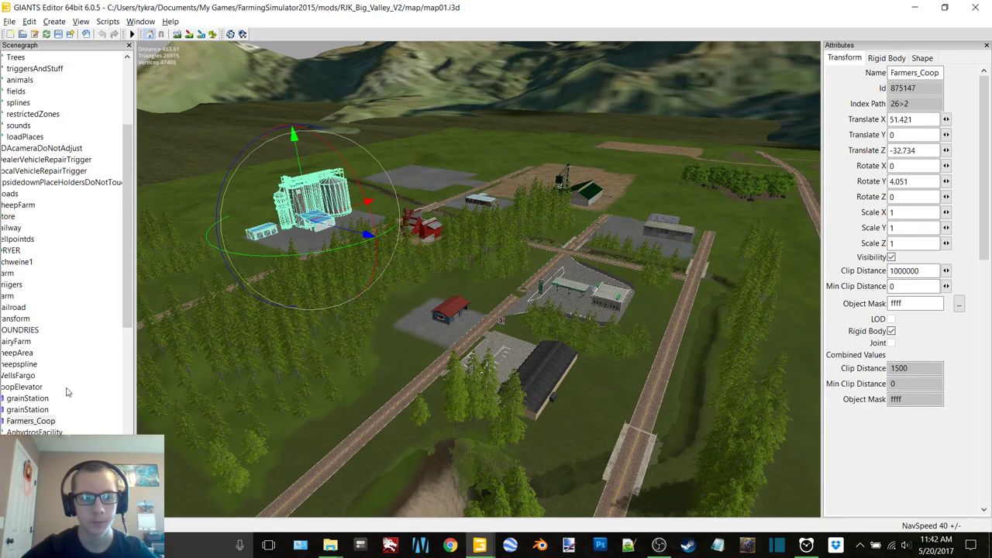
scroll(78, 423, "up", 4)
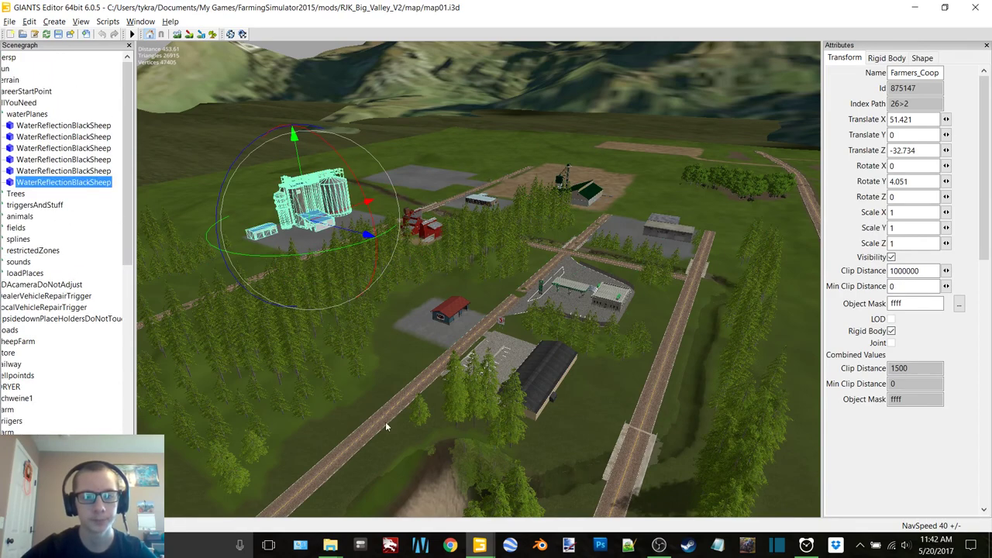
left_click(587, 286)
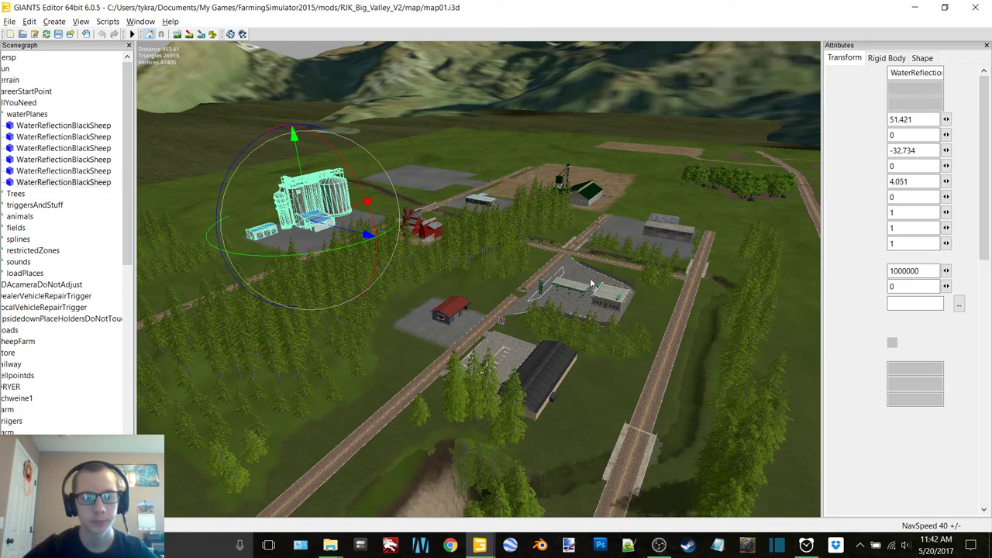
scroll(590, 283, "down", 4)
left_click_drag(590, 283, 572, 292, "alt")
left_click_drag(459, 197, 460, 111)
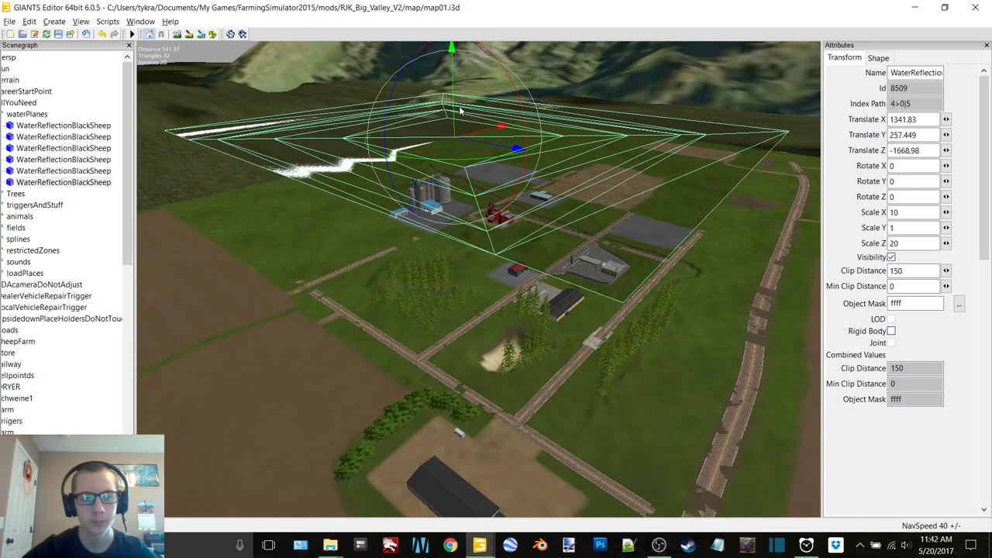
key("ctrl+z")
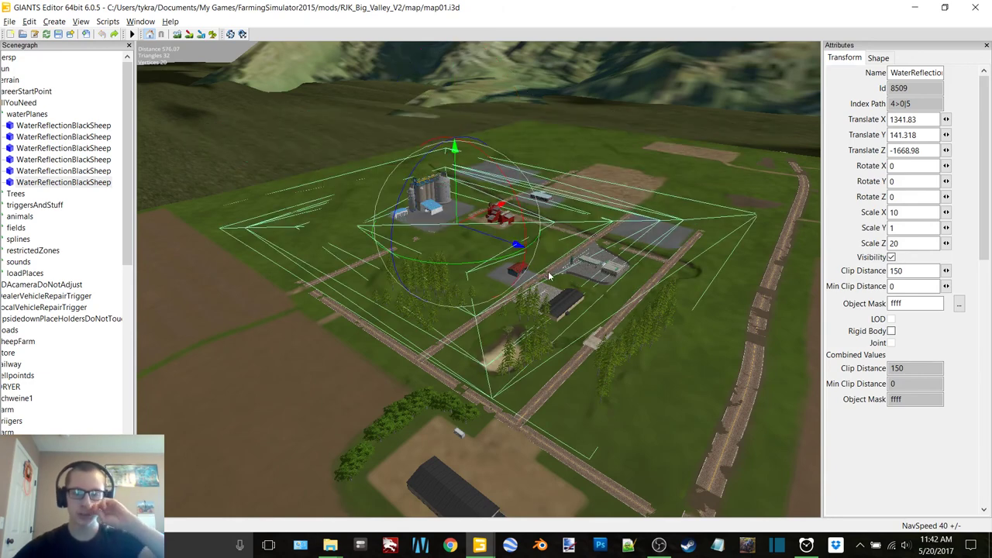
Export the selected water plane with its files as river into the desktop's River folder, and close the Big Valley map without saving
left_click(9, 22)
left_click(54, 138)
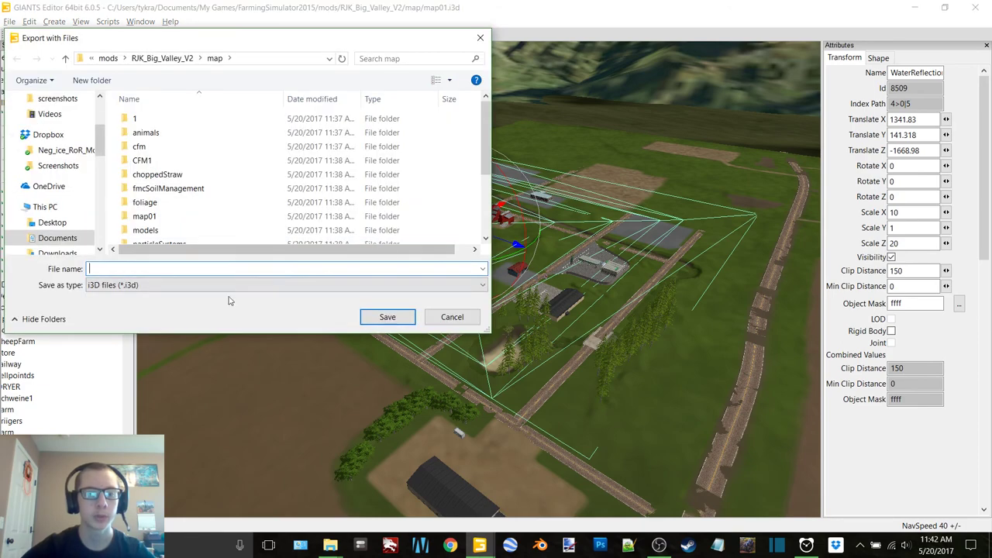
scroll(67, 171, "up", 3)
left_click(52, 124)
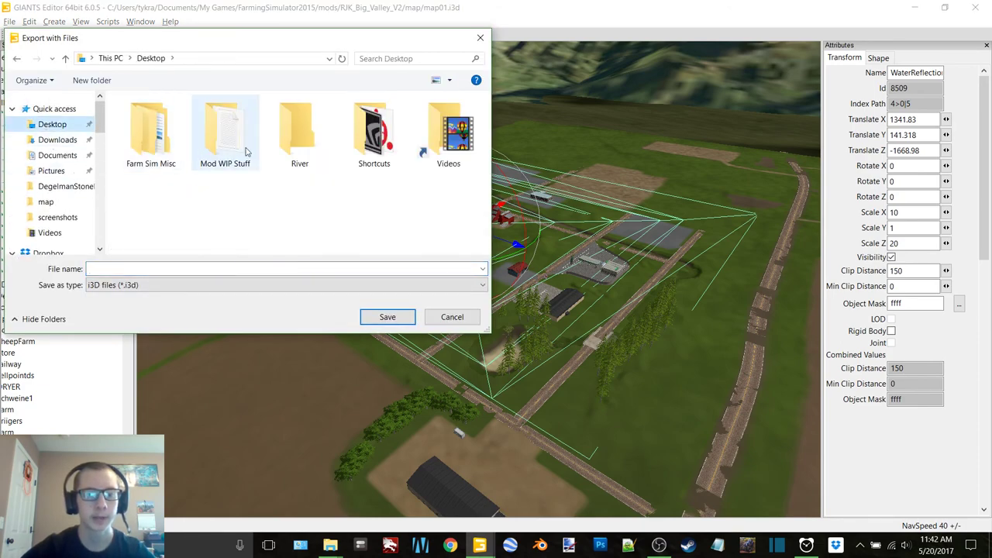
double_click(299, 136)
left_click(225, 268)
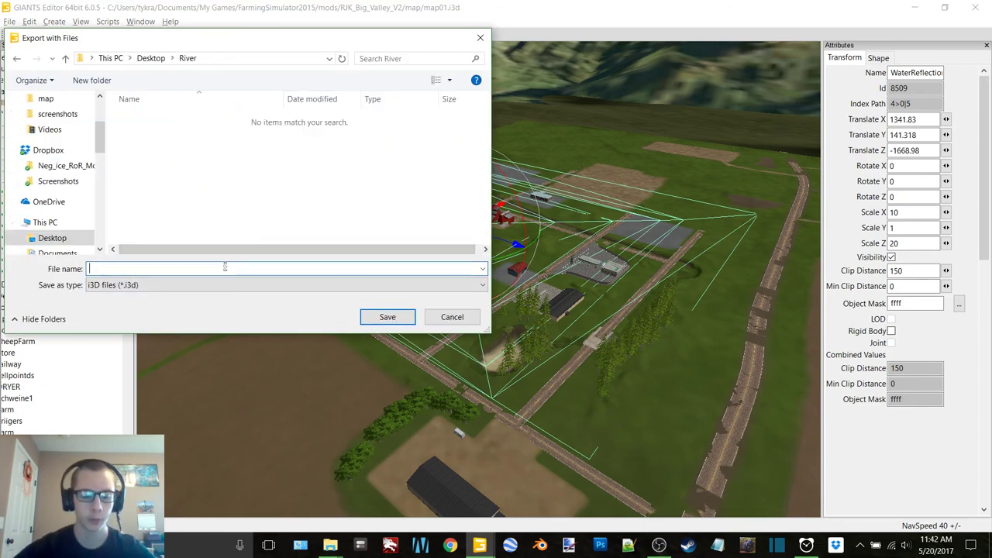
type("river")
key("Return")
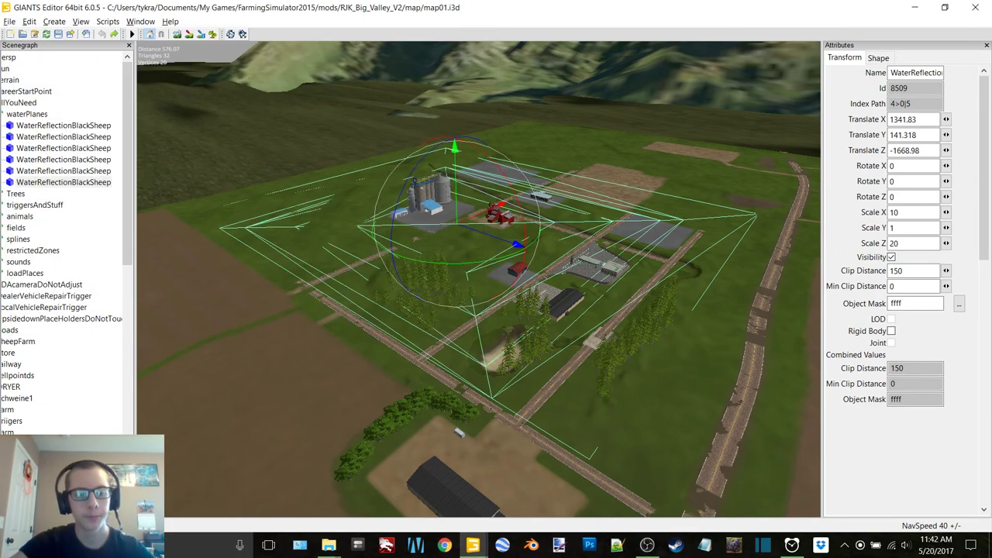
left_click(975, 7)
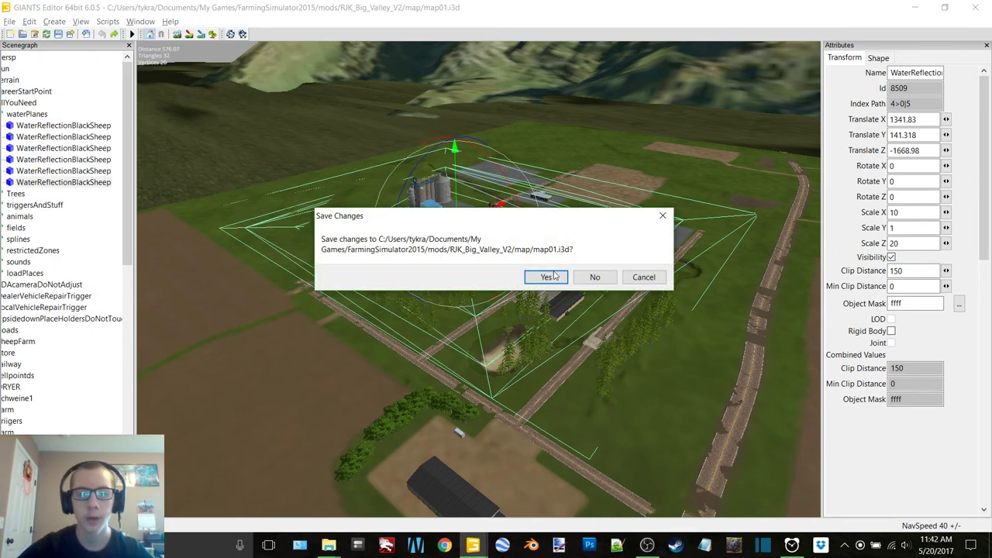
left_click(593, 276)
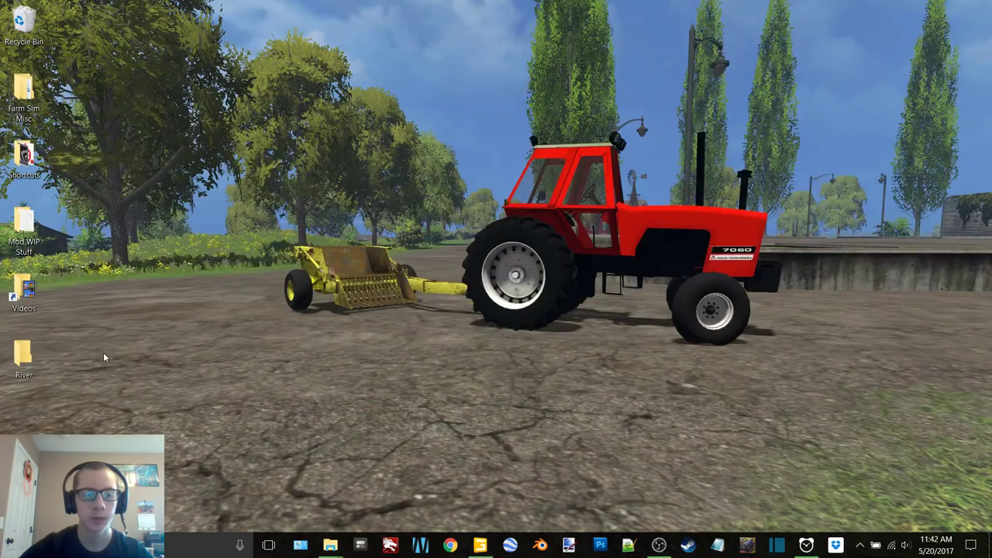
Move the Decal_normal, Decal_reflection and Decal_specular textures from cfm/newstuff2/Textures into the main River folder
double_click(17, 380)
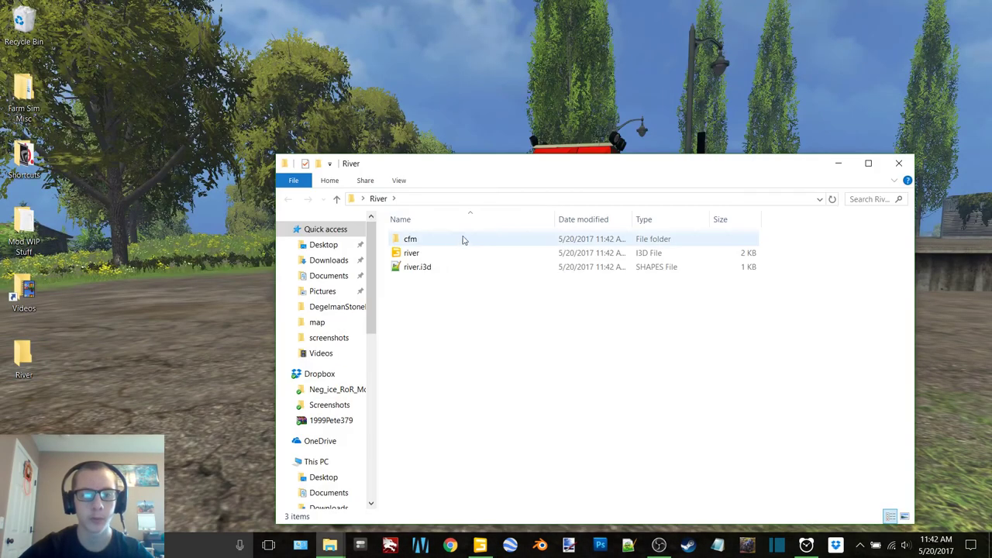
double_click(459, 238)
double_click(450, 242)
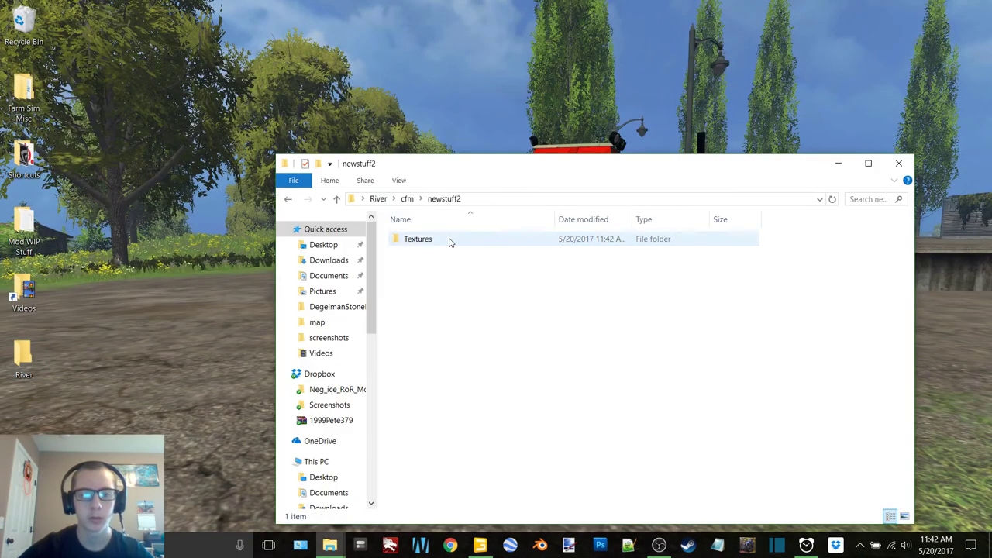
double_click(450, 241)
left_click_drag(412, 319, 594, 237)
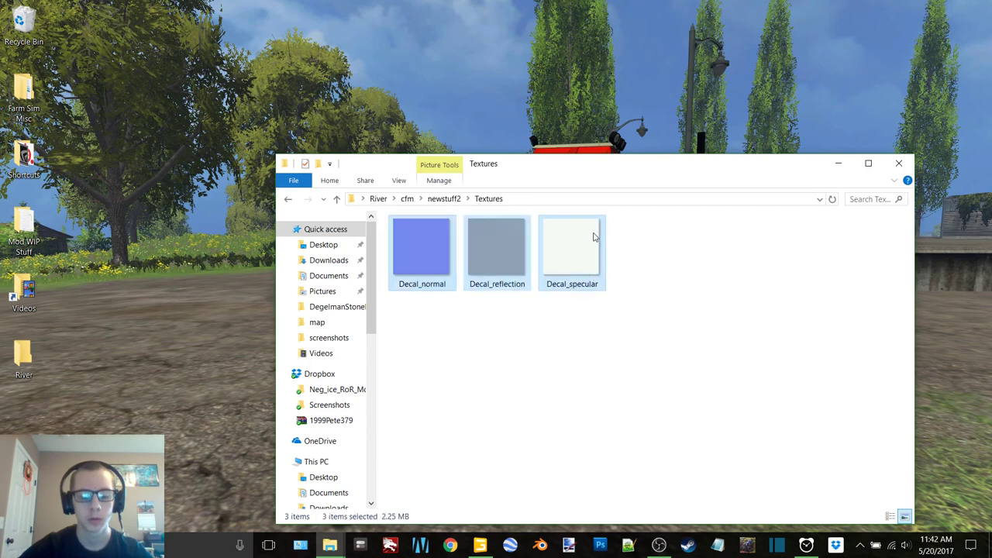
key("ctrl+x")
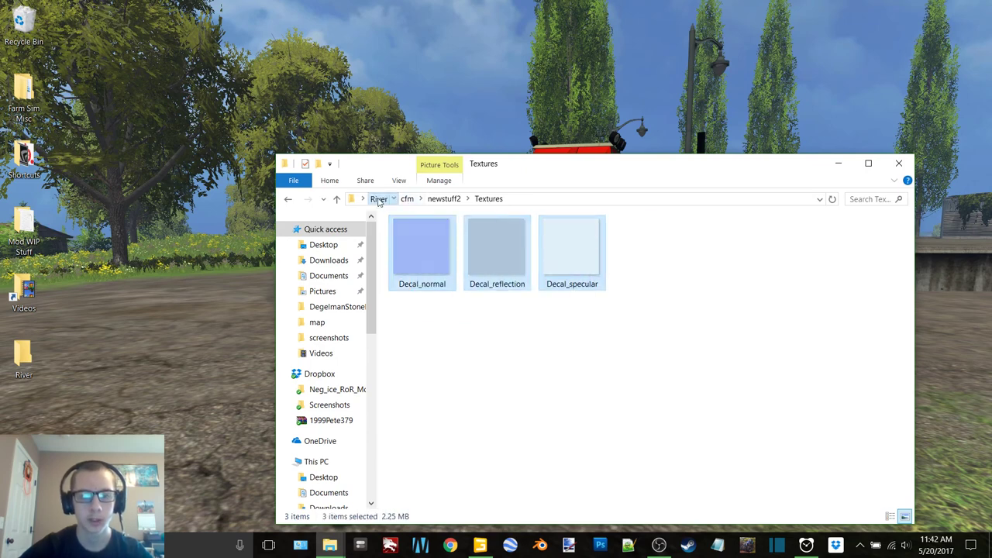
left_click(378, 200)
key("ctrl+v")
Delete the emptied cfm folder from the River folder
left_click(450, 243)
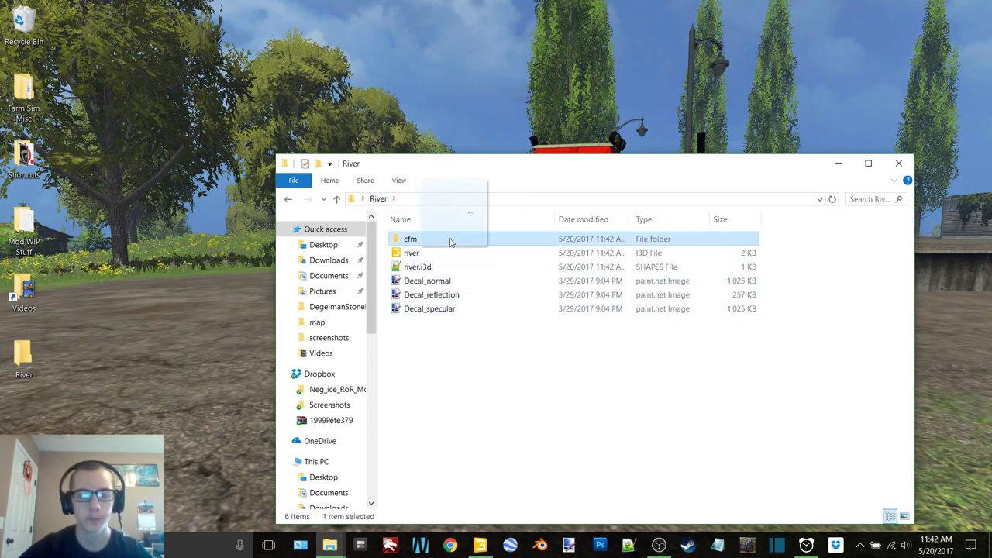
left_click_drag(450, 243, 101, 74)
left_click_drag(541, 168, 486, 95)
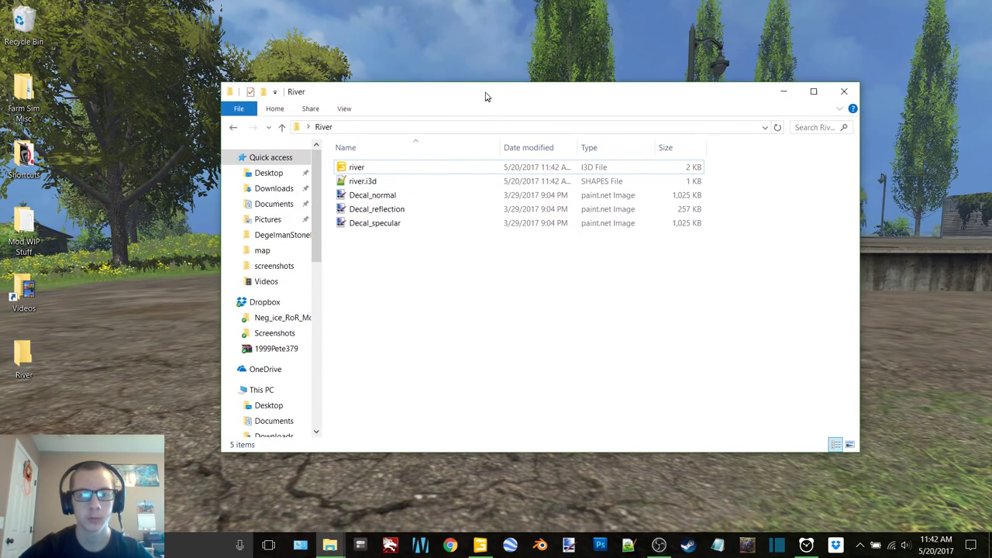
Remove the cfm/newstuff2/Textures/ prefix from the three texture filenames in river.i3d using Notepad++, and close the file with its changes saved
left_click(396, 166)
right_click(388, 171)
left_click(457, 224)
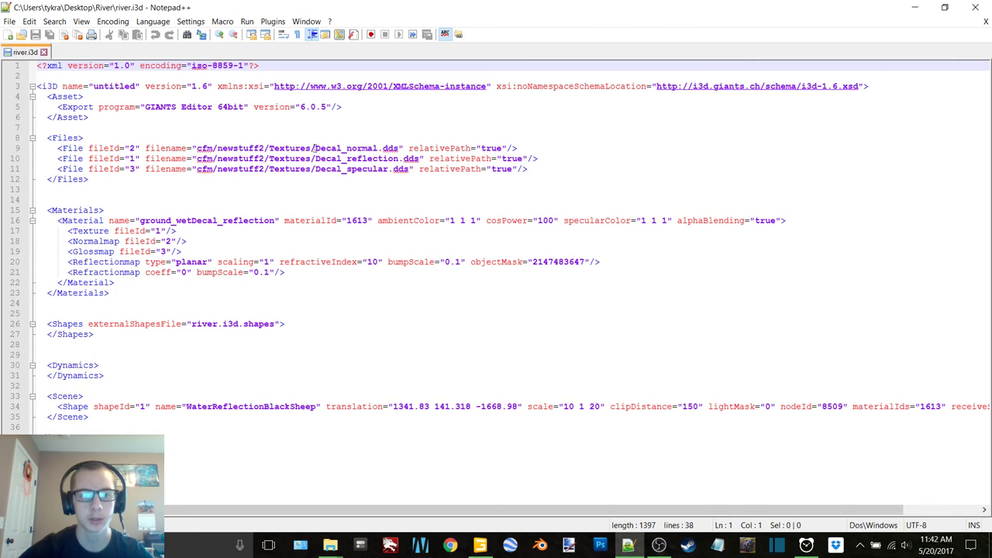
left_click(314, 148)
left_click_drag(314, 148, 200, 169, "alt")
key("Delete")
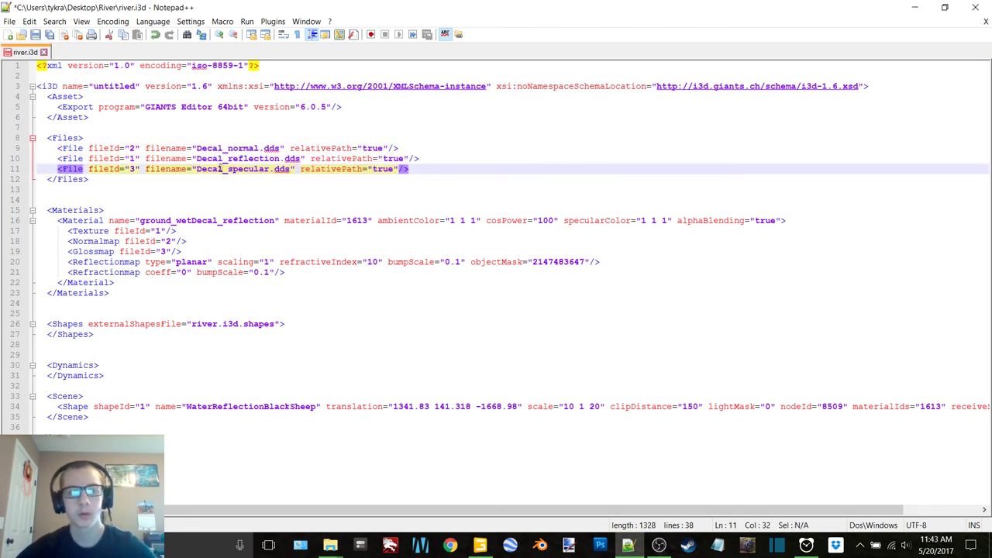
left_click(986, 21)
left_click(465, 318)
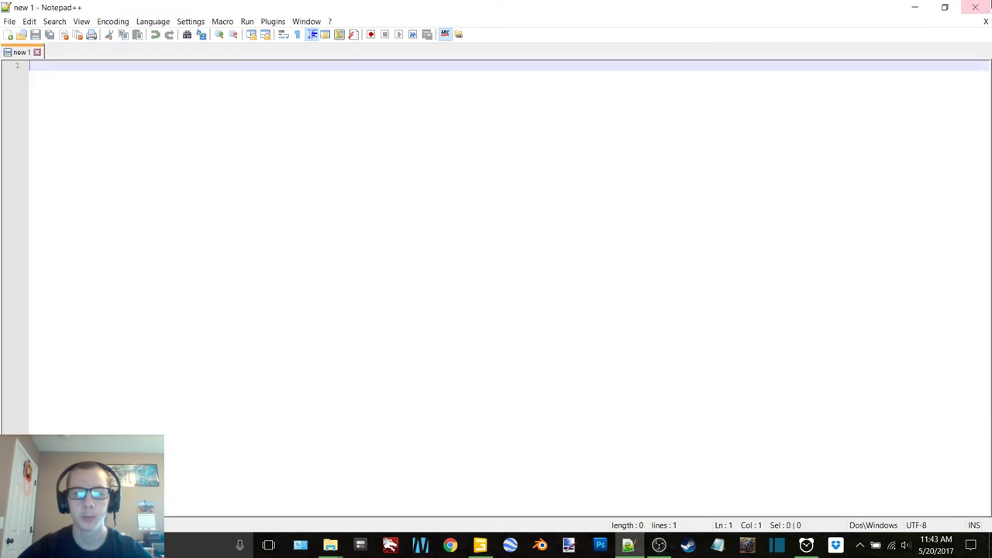
left_click(976, 7)
Close the River folder window and the RJK_Big_Valley_V2 map folder window
left_click(813, 90)
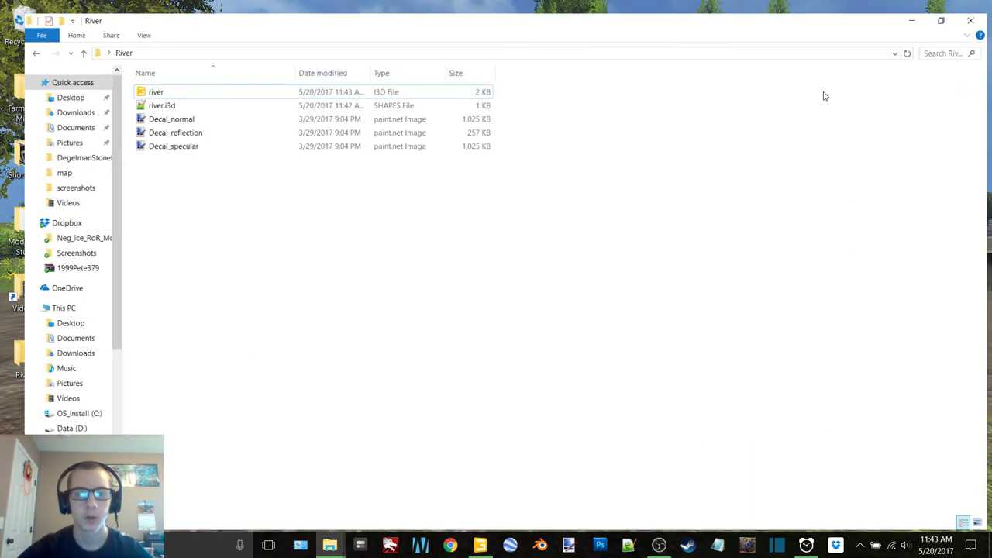
left_click(944, 8)
left_click(842, 88)
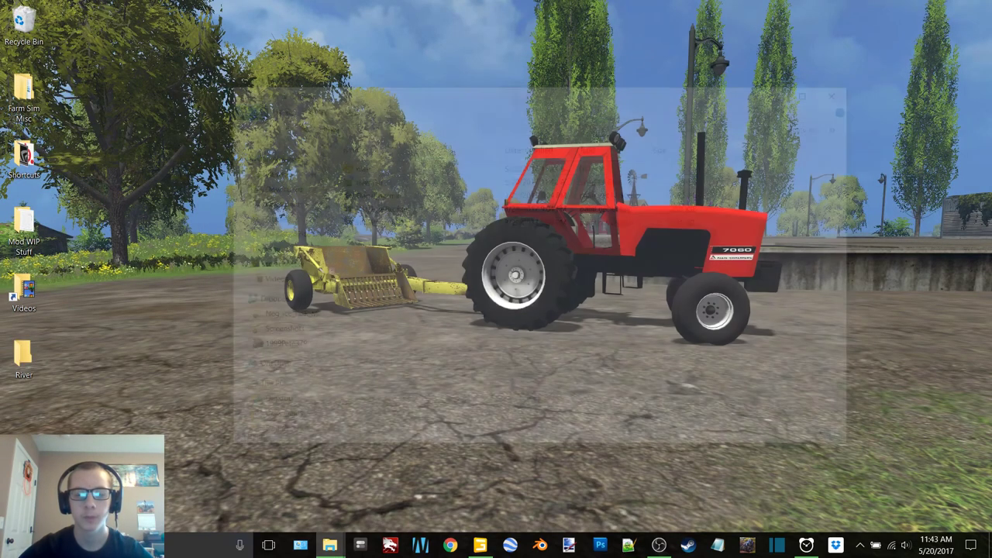
mouse_move(331, 545)
left_click(279, 499)
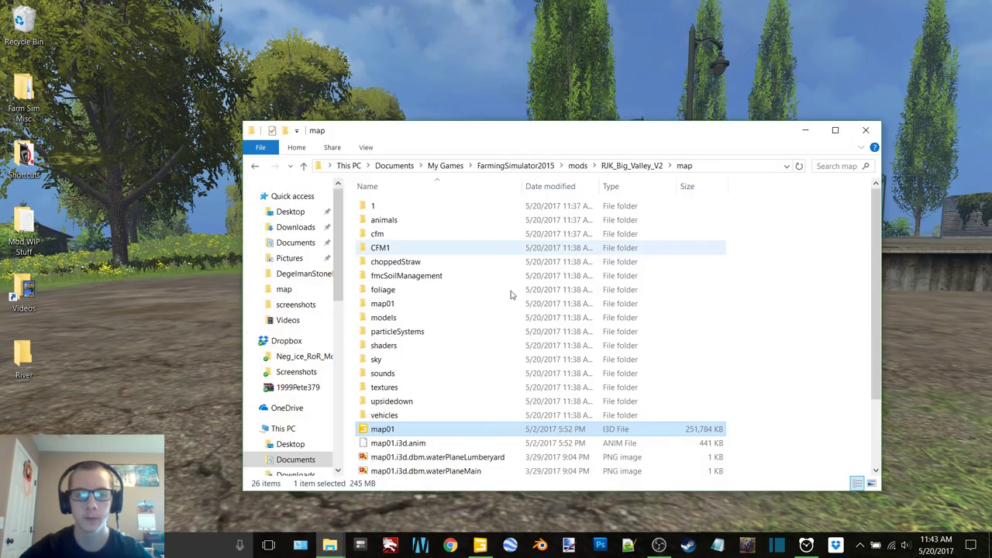
left_click(866, 130)
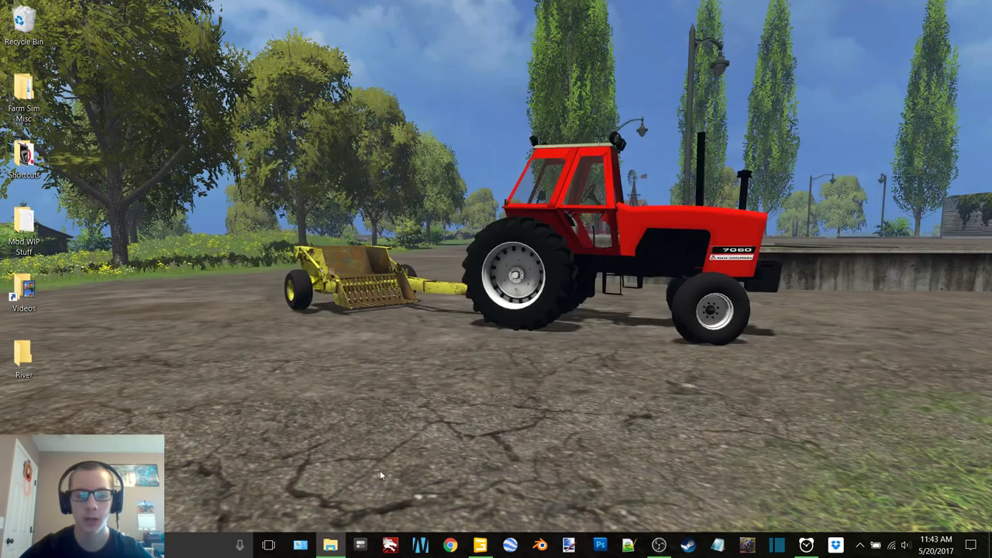
Move the River folder from the desktop into Eastern Dakota Farms' map/Models folder, and switch back to GIANTS Editor
left_click(338, 552)
left_click_drag(25, 358, 847, 358)
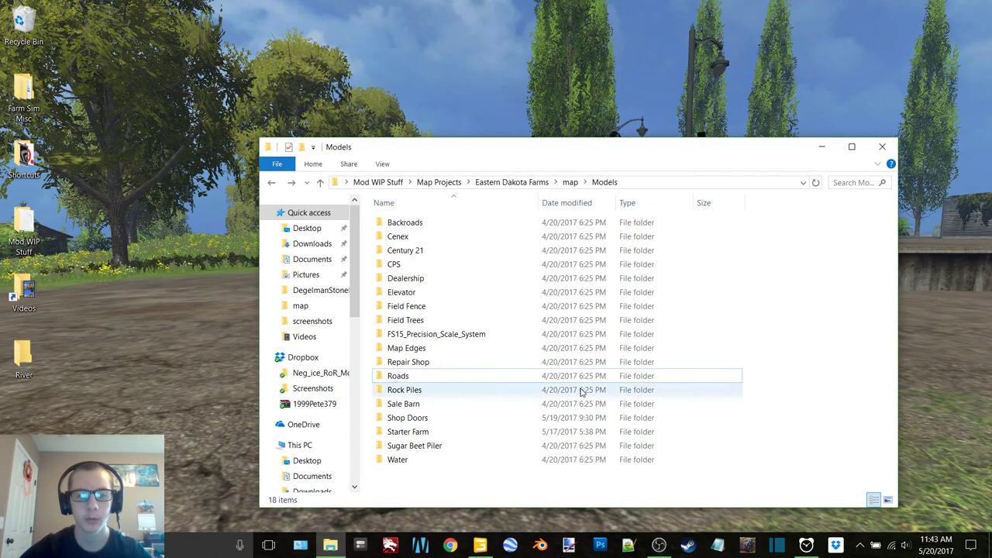
left_click(822, 148)
left_click(480, 548)
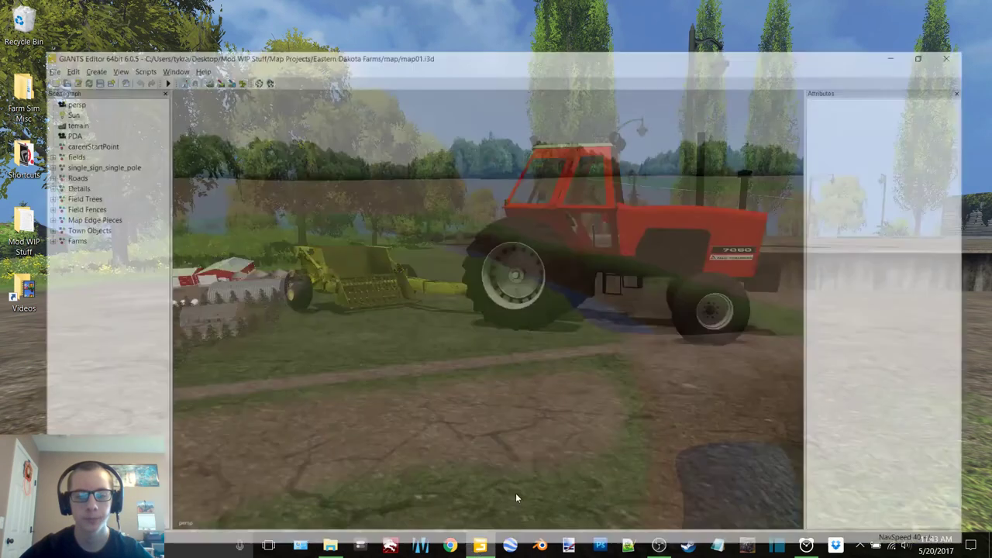
Import the river model from the River folder inside map/Models into the map
left_click(9, 24)
left_click(35, 102)
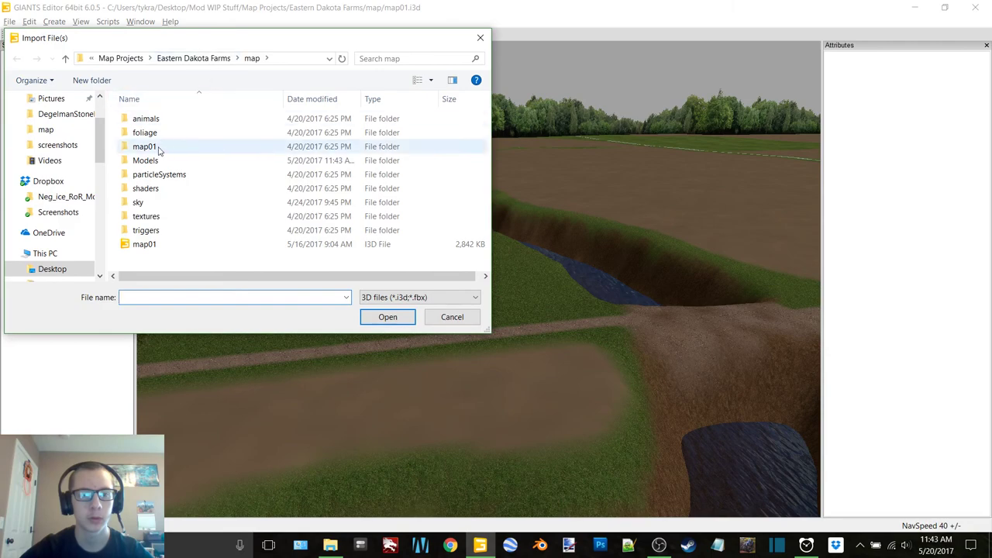
double_click(152, 161)
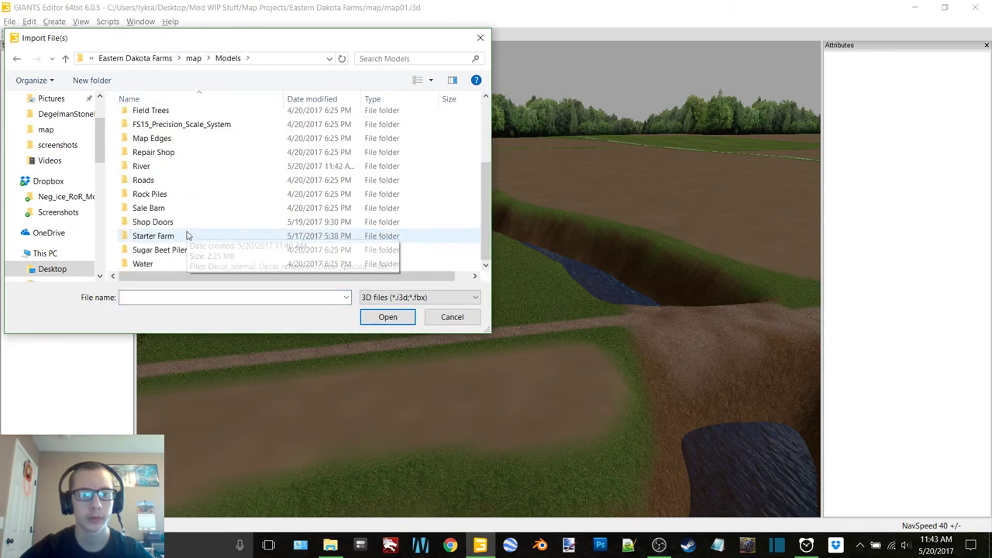
double_click(155, 166)
double_click(150, 122)
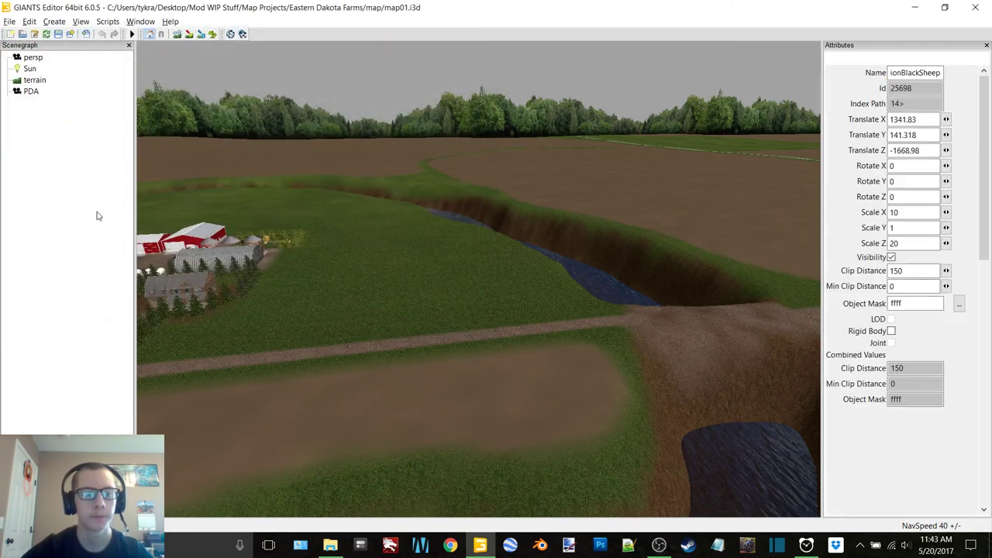
Raise the first waterPlane in Details' Water Planes group well above the terrain and delete it
double_click(35, 148)
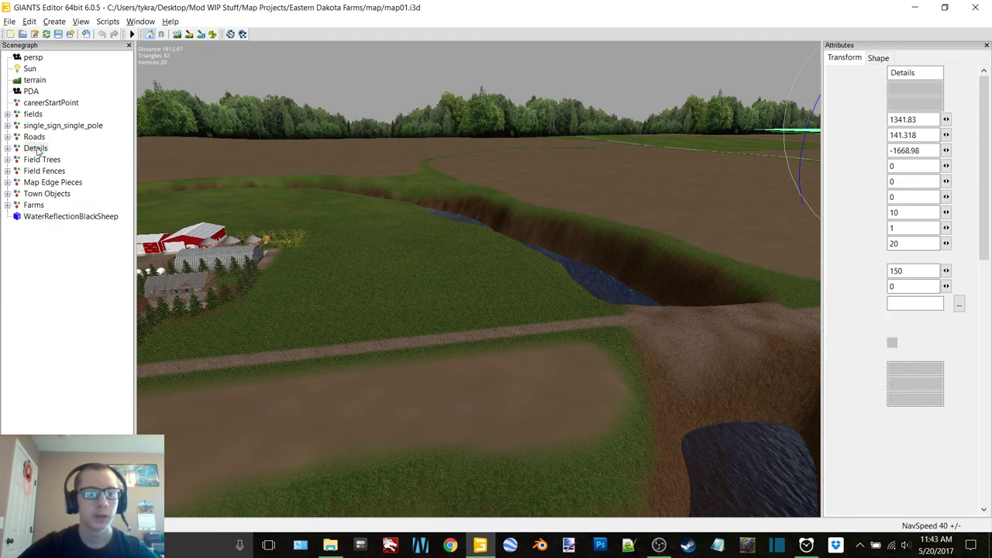
double_click(47, 160)
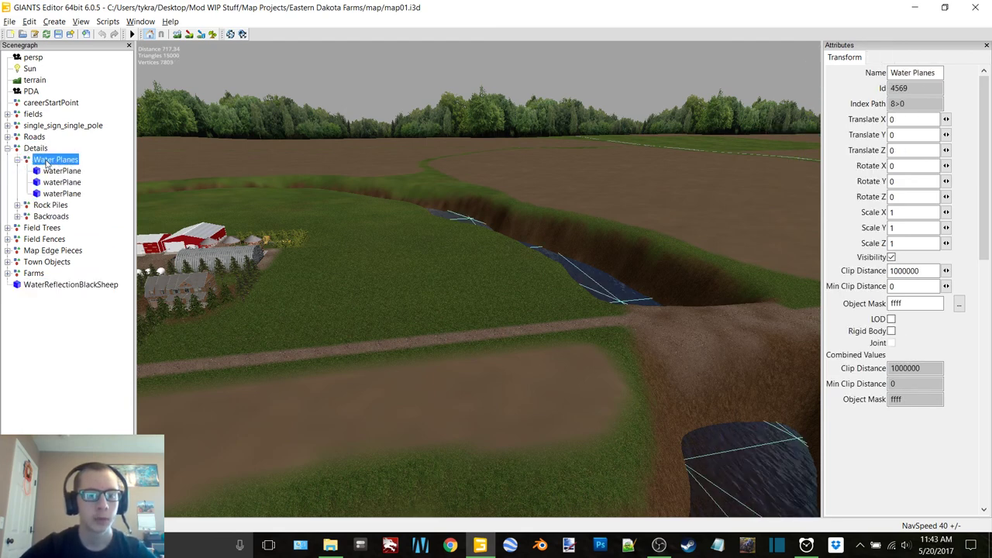
left_click(62, 170)
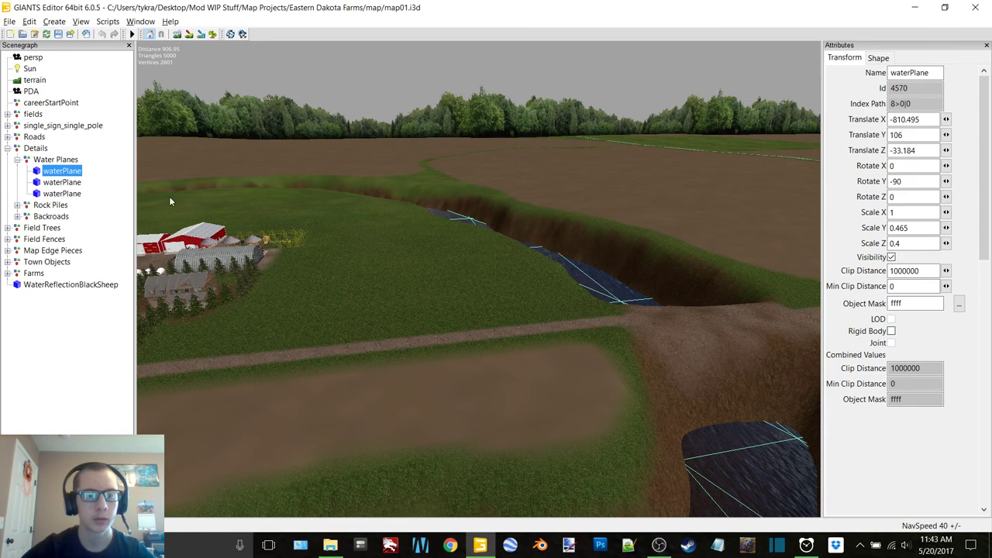
key("f")
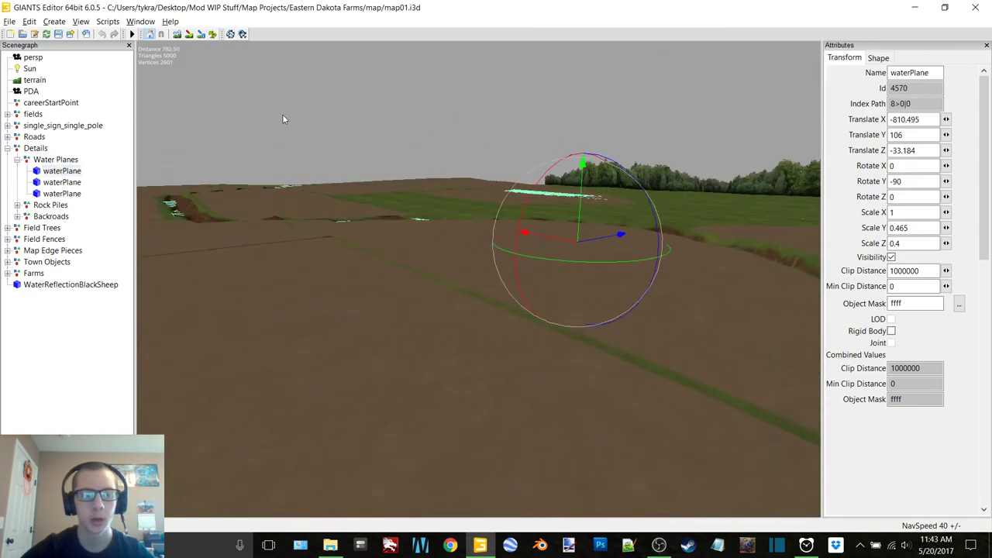
left_click(576, 194)
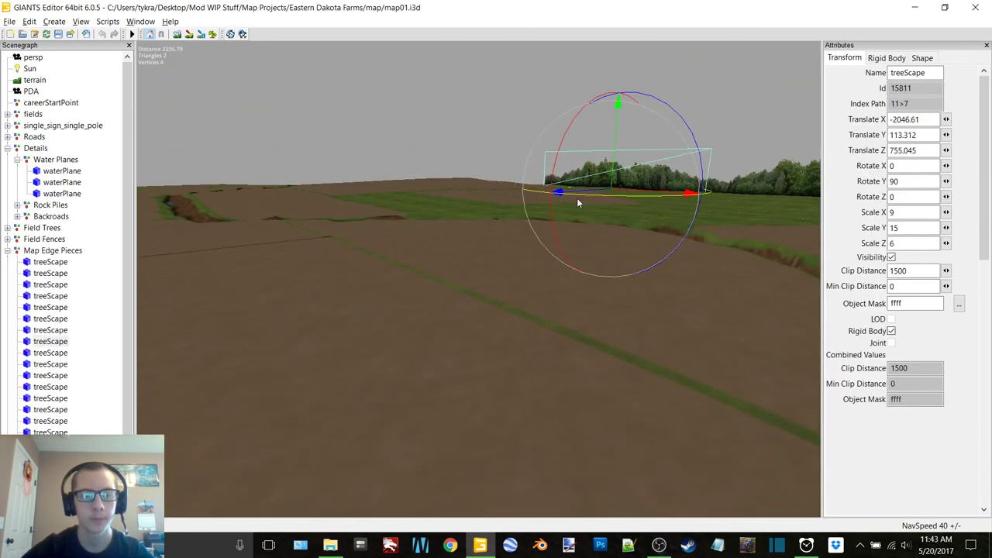
double_click(42, 251)
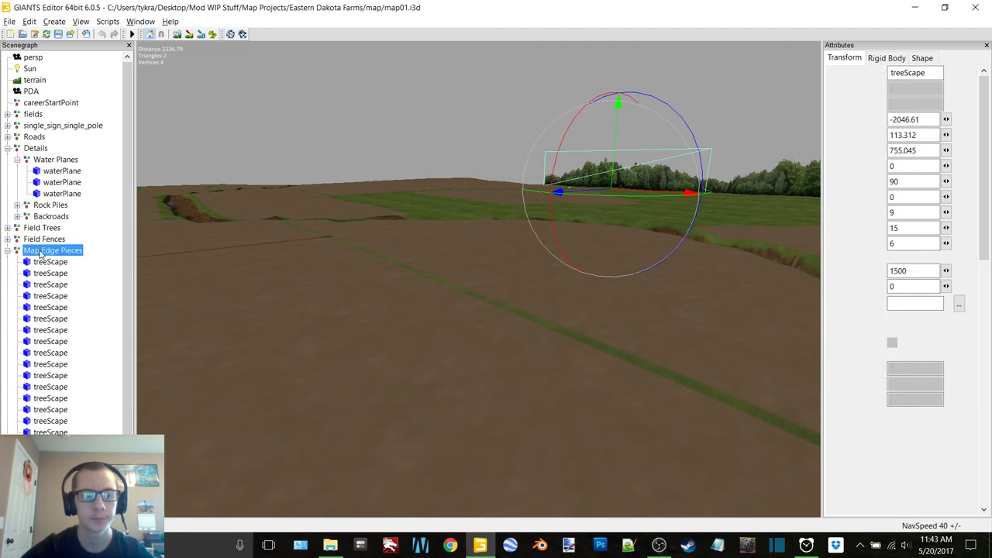
left_click(57, 172)
left_click_drag(580, 207, 585, 103)
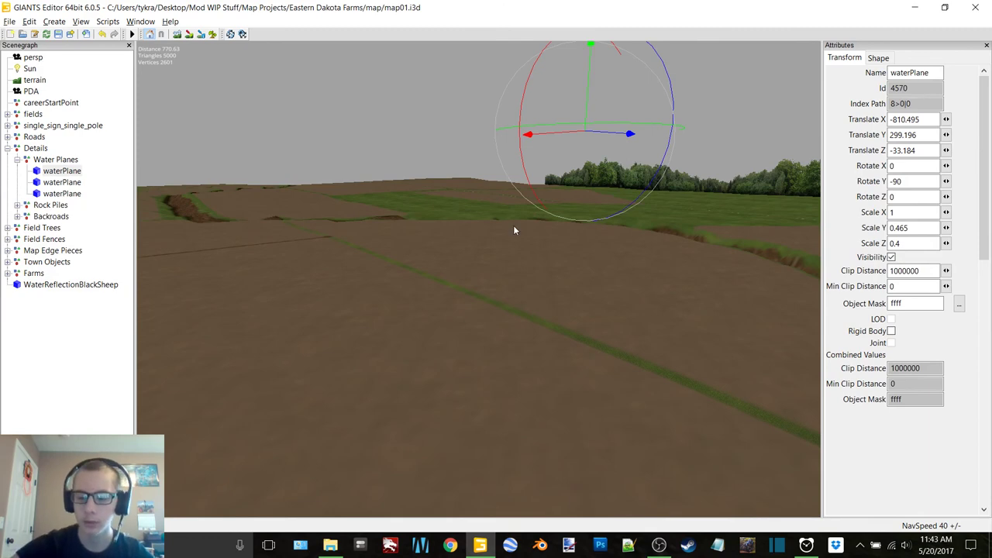
key("Delete")
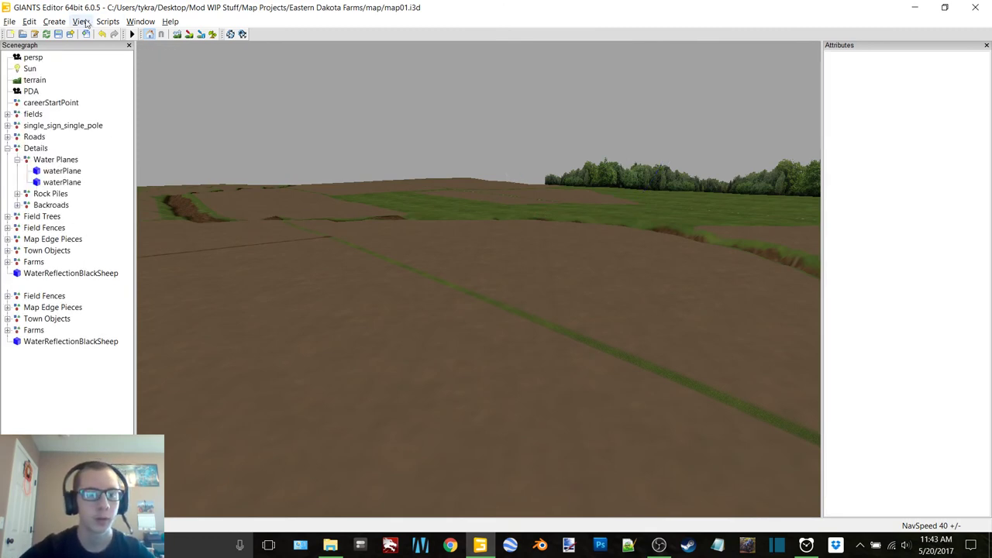
Create a transform group named River and move it into the Water Planes group
left_click(55, 21)
left_click(73, 35)
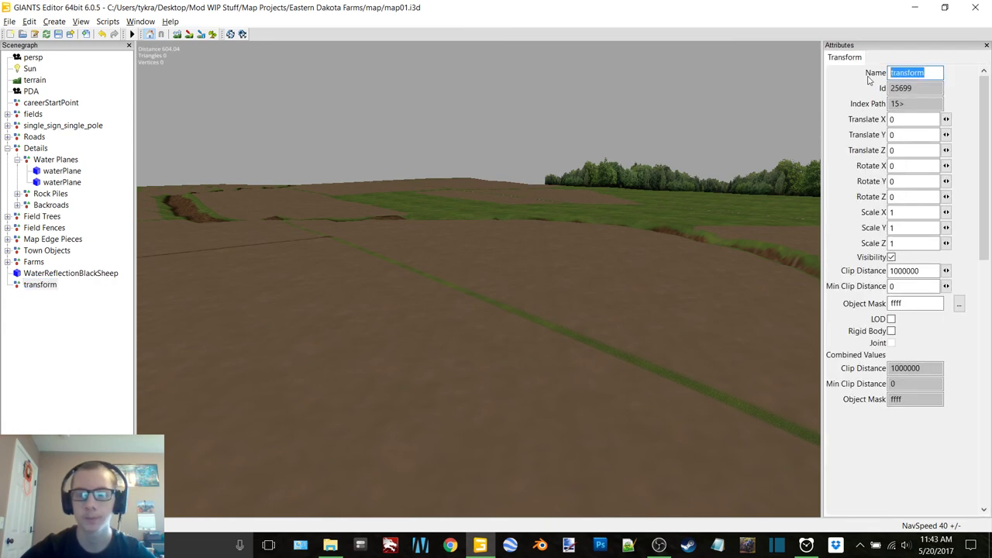
type("River")
key("Return")
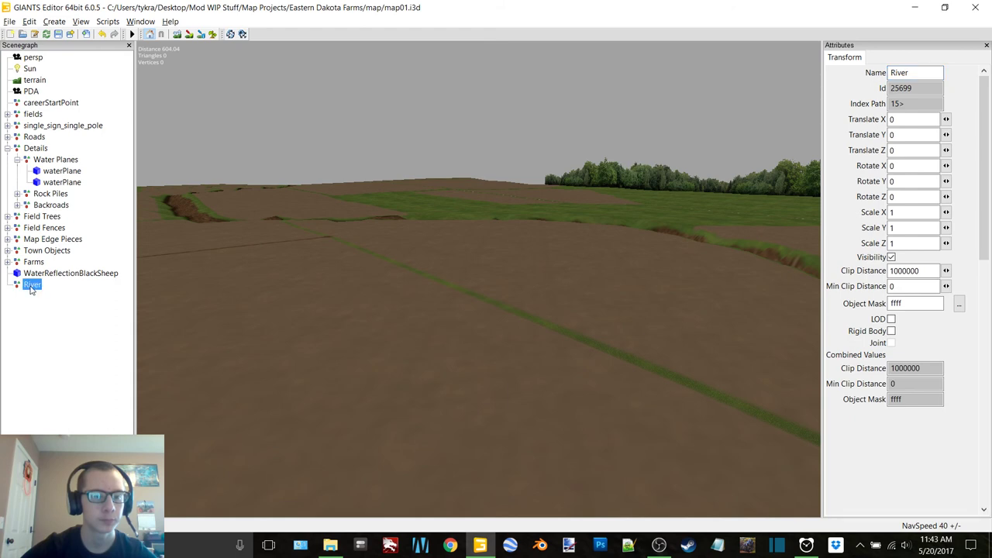
left_click_drag(31, 290, 47, 251)
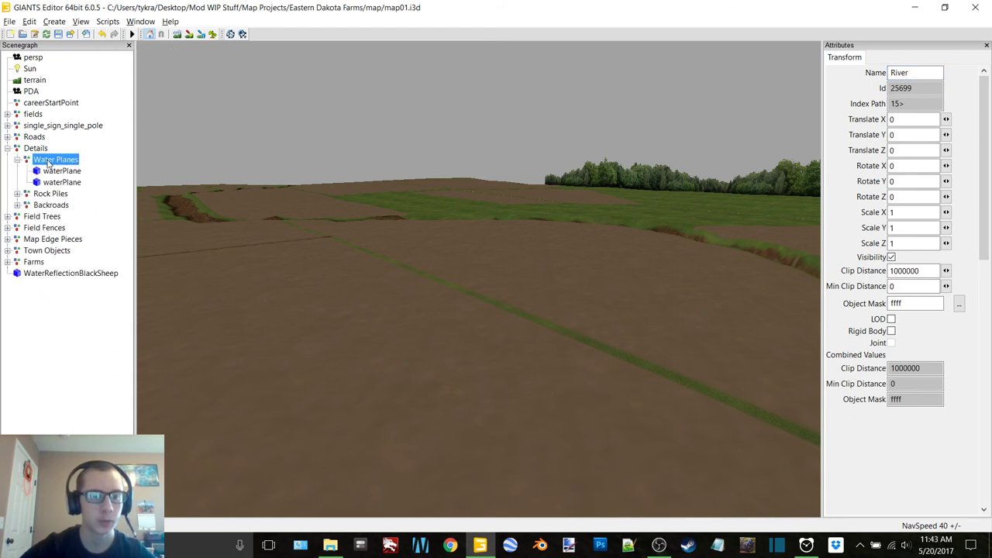
key("ctrl+v")
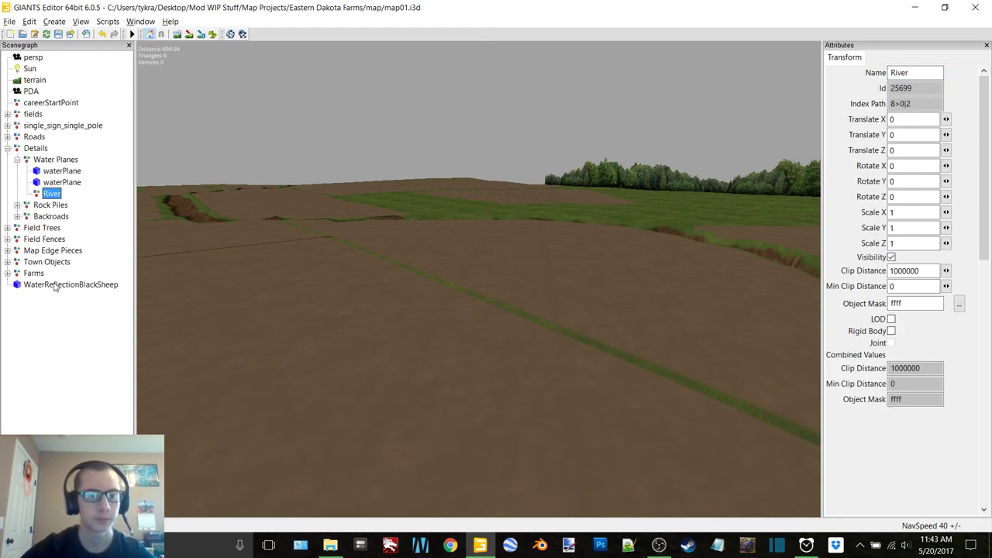
Rename the imported WaterReflectionBlackSheep plane as Water and move it into the River group
left_click(55, 285)
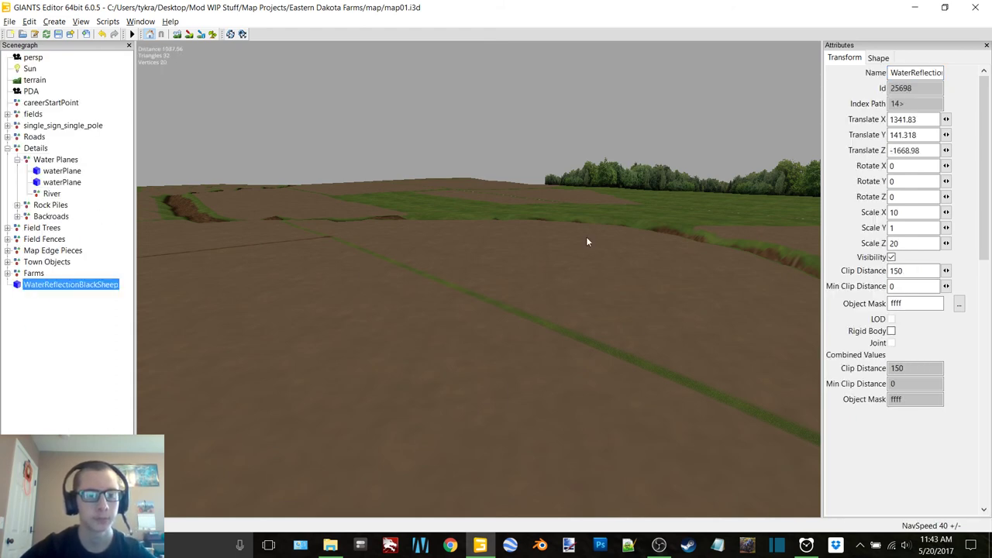
left_click(914, 73)
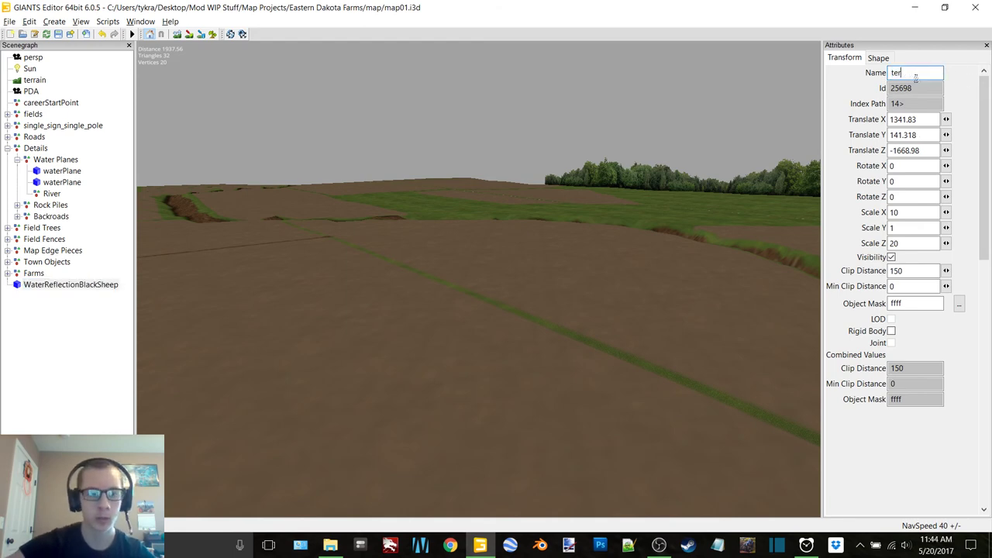
key("Return")
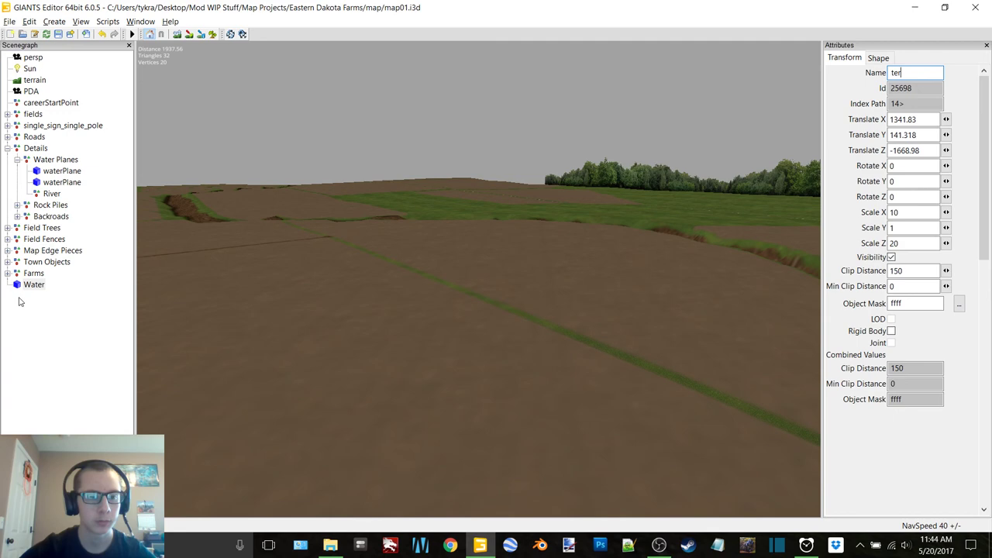
key("Delete")
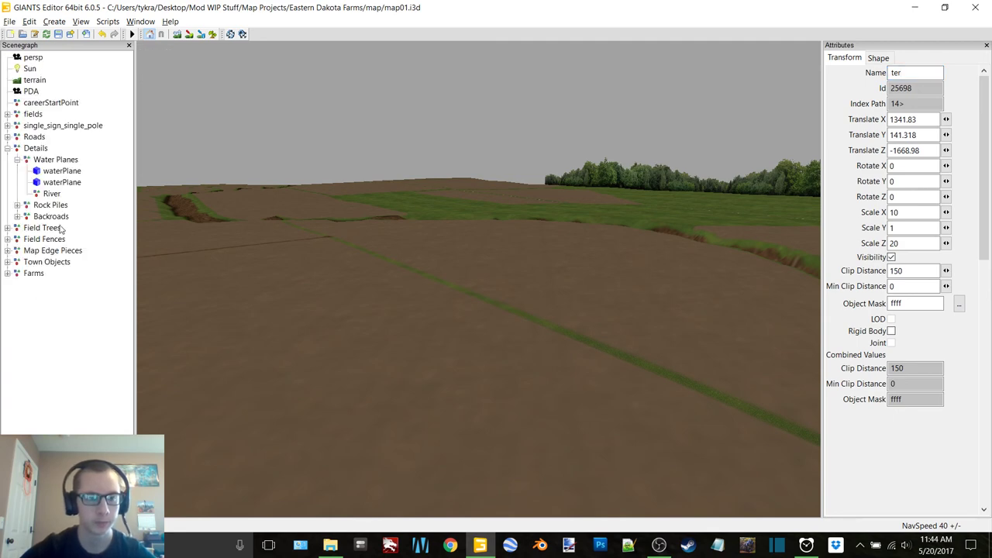
left_click(50, 195)
key("ctrl+v")
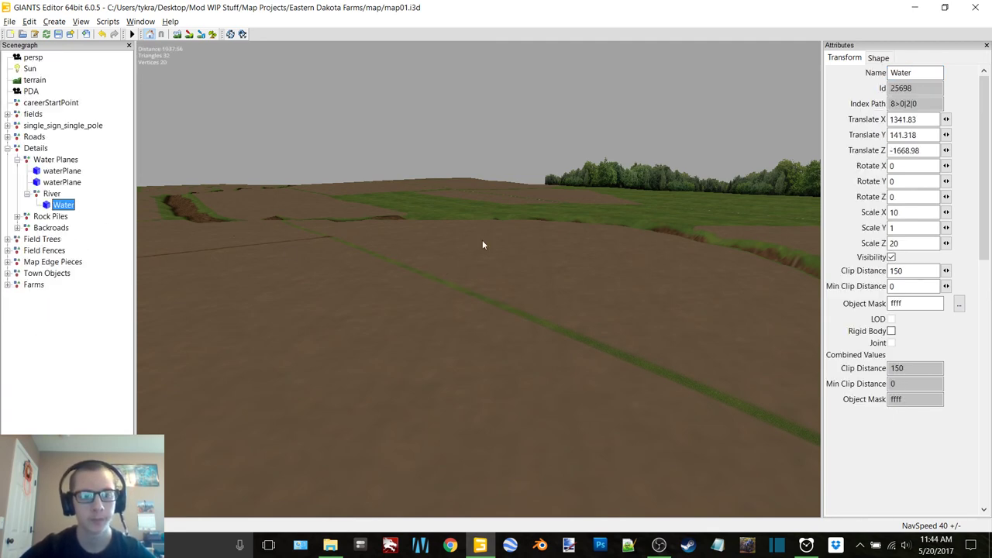
Open Terrain Editing at the rounded end of the field and set foliage painting to the terrainDetail layer with a brush radius of 3.5
left_click_drag(483, 241, 576, 339, "alt")
right_click_drag(577, 339, 691, 206, "alt")
left_click_drag(693, 209, 468, 269)
left_click(140, 21)
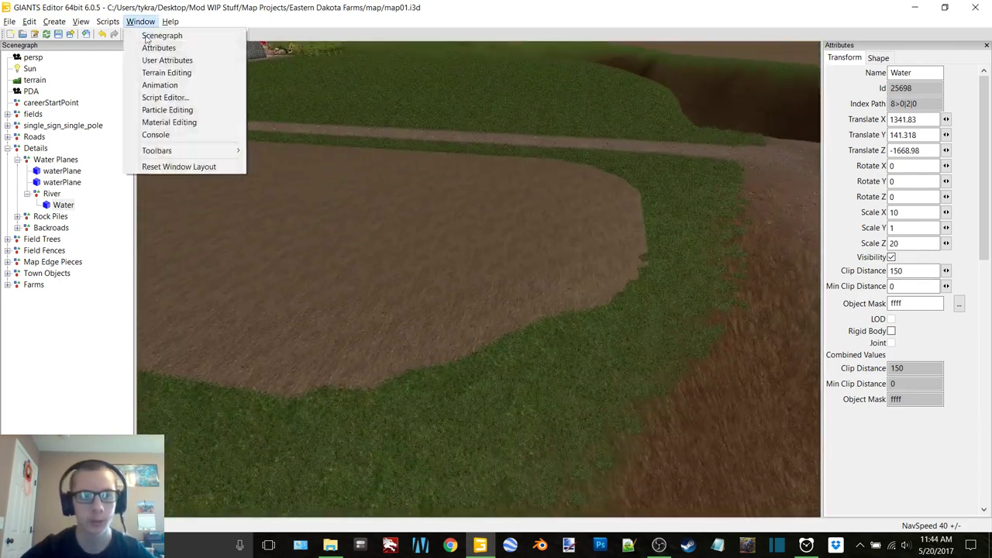
left_click(178, 73)
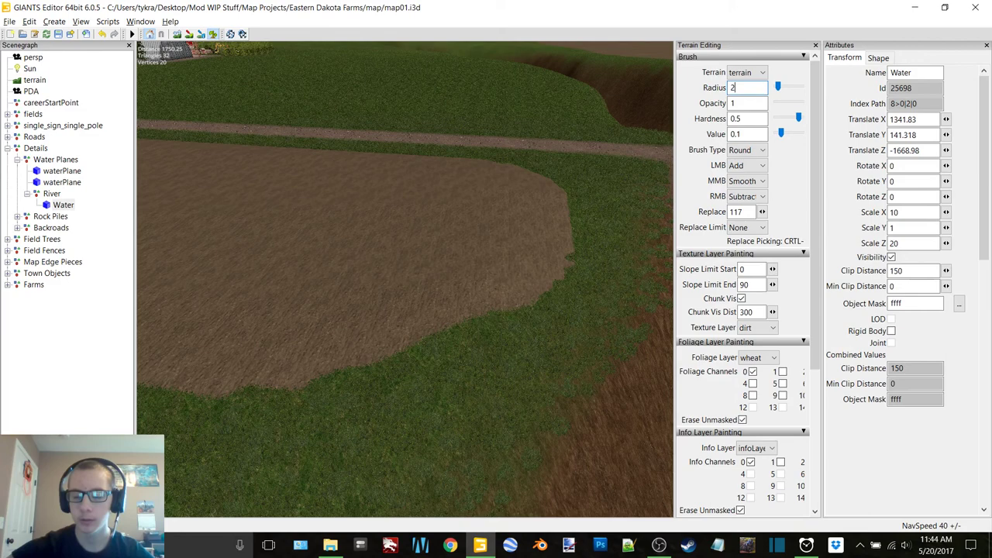
left_click_drag(511, 366, 453, 376, "alt")
left_click(768, 358)
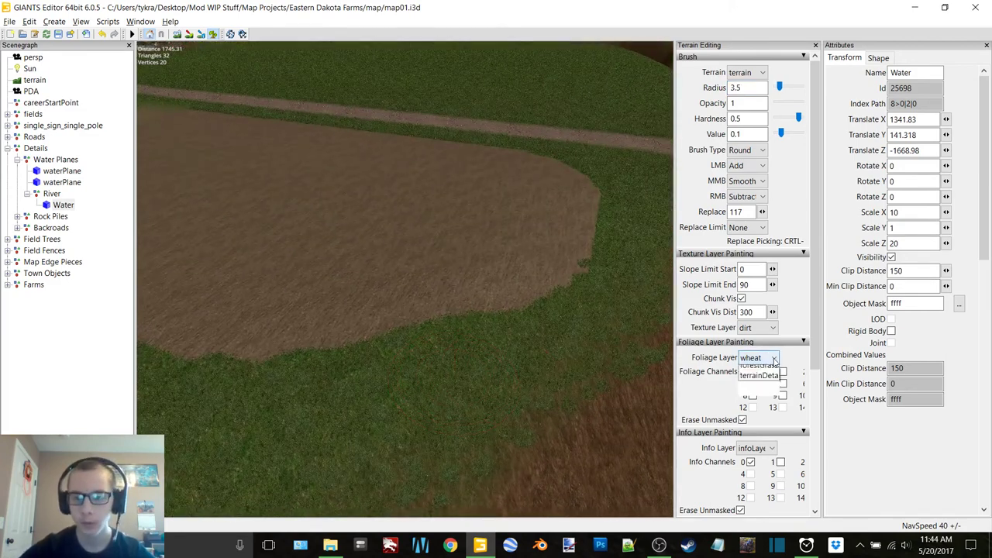
left_click(758, 530)
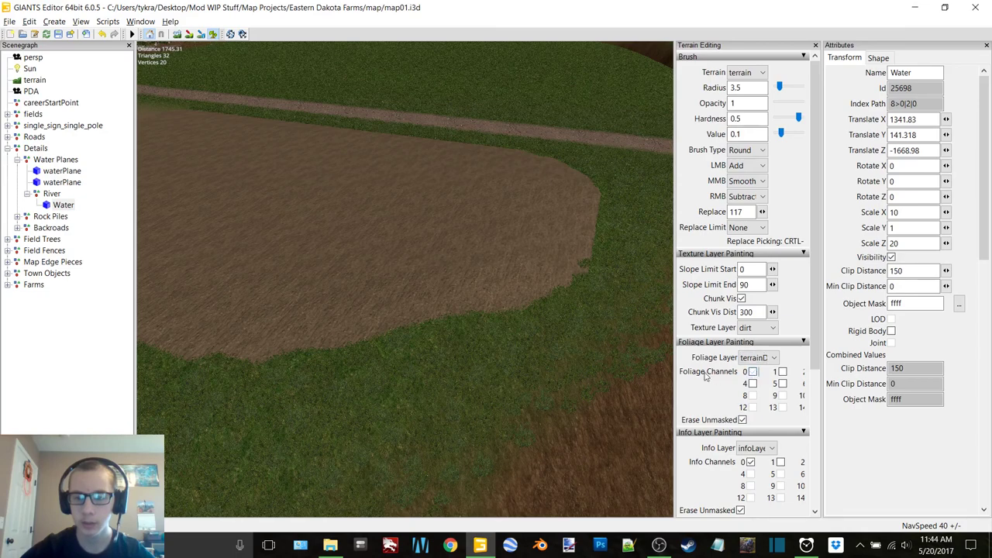
left_click_drag(673, 370, 656, 371)
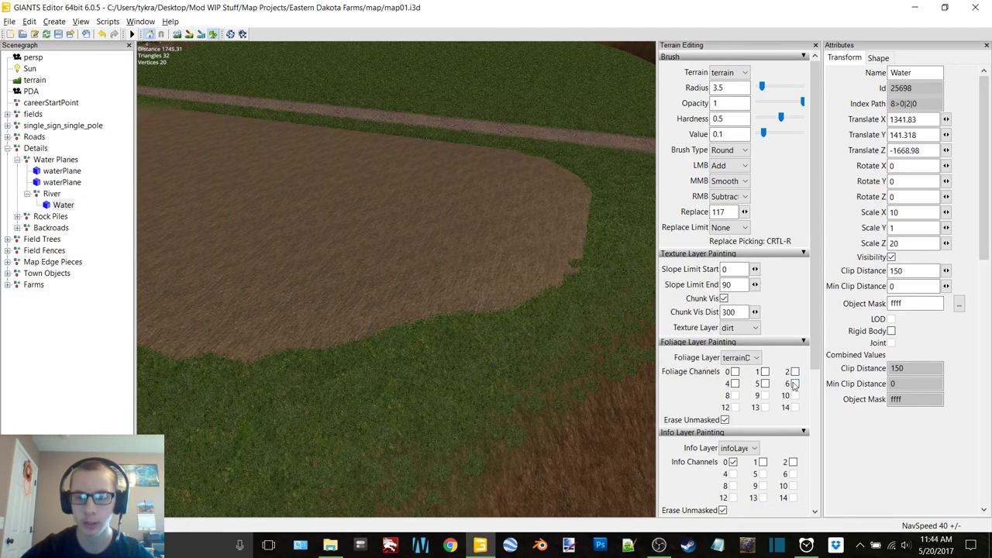
Trim the field's rounded end back to an even curve by painting with terrainDetail foliage channels 6 and 0
left_click_drag(434, 365, 523, 319)
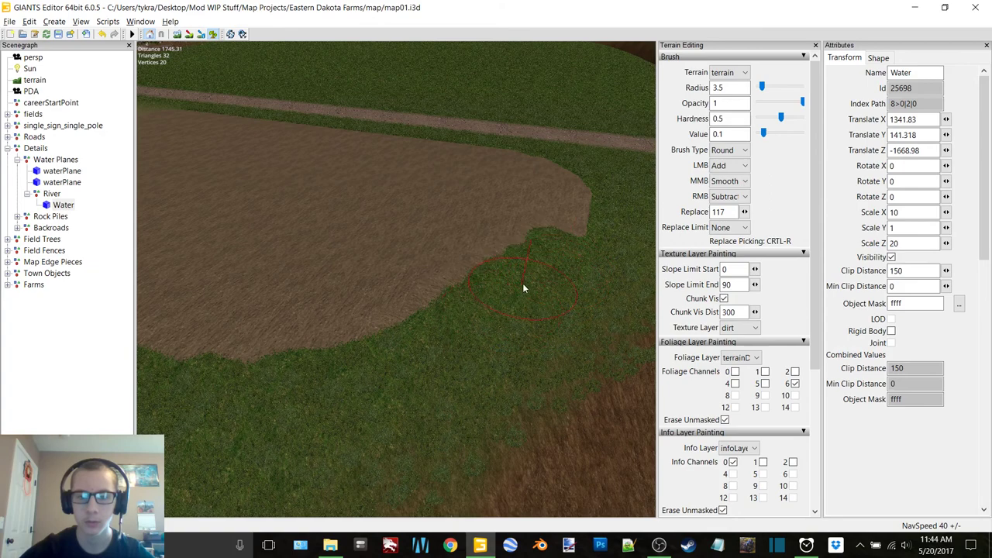
left_click_drag(529, 295, 470, 303, "alt")
right_click_drag(470, 308, 356, 313)
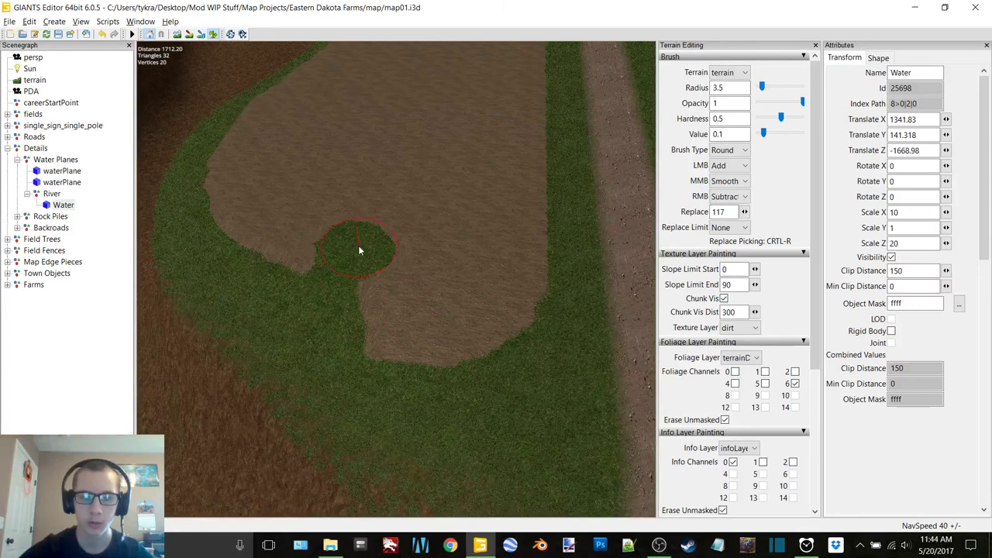
left_click_drag(351, 253, 347, 243)
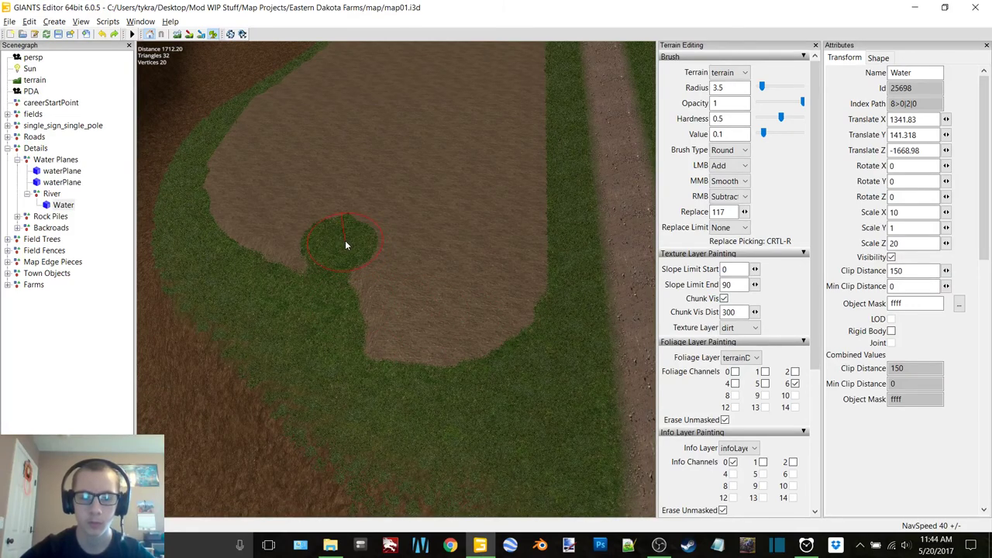
left_click(345, 241)
left_click(742, 199)
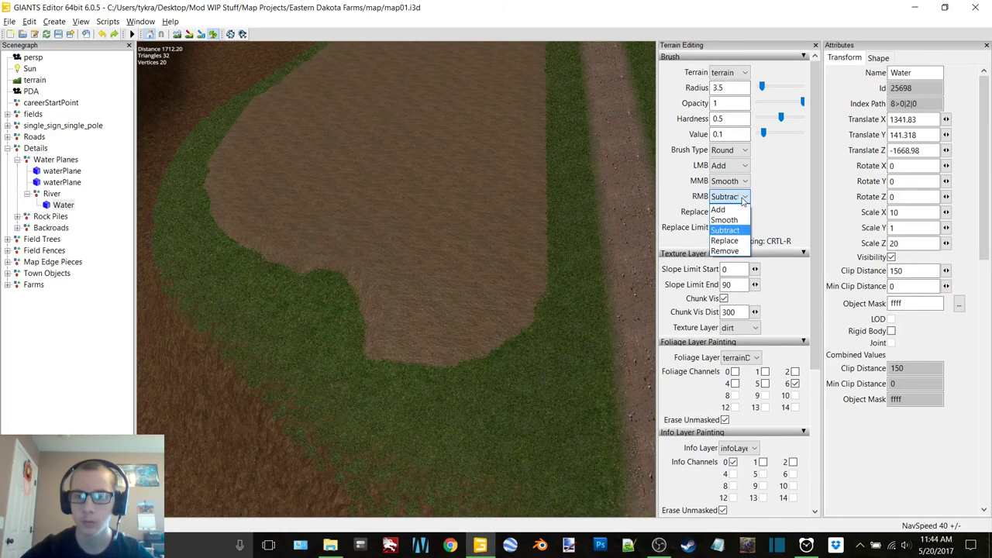
left_click(783, 176)
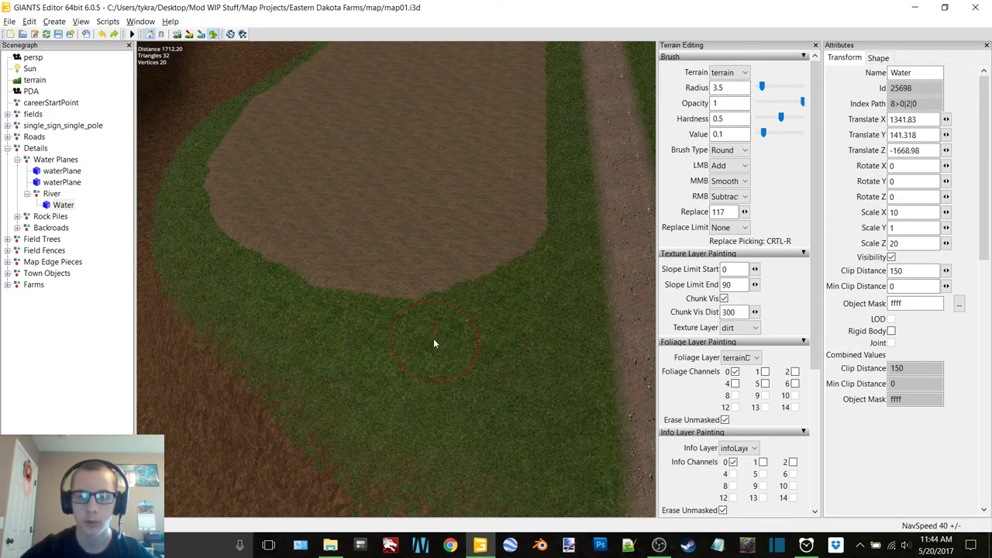
Switch foliage painting to the grass layer with channels 1 and 6 and brush radius 3.25, and close Terrain Editing
left_click_drag(468, 344, 453, 343, "alt")
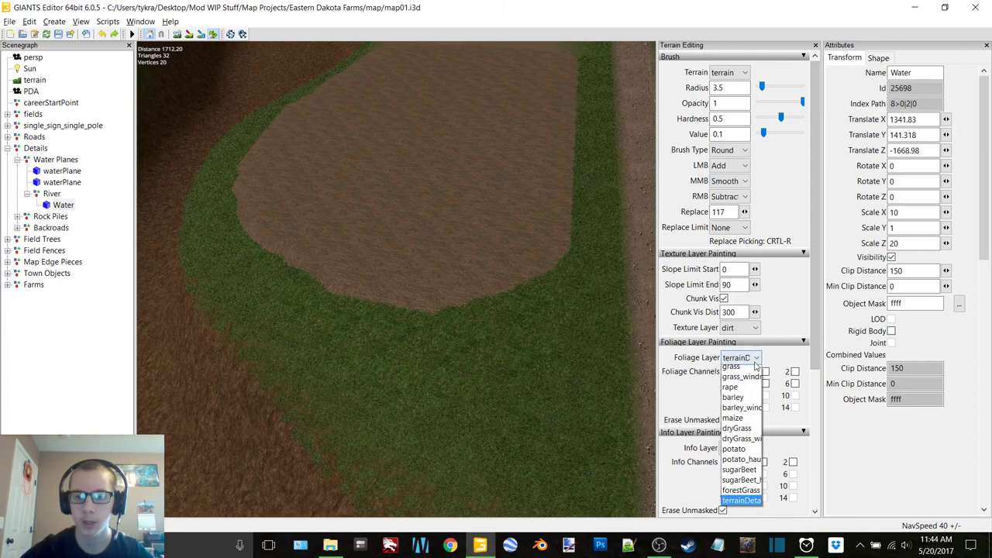
left_click(735, 366)
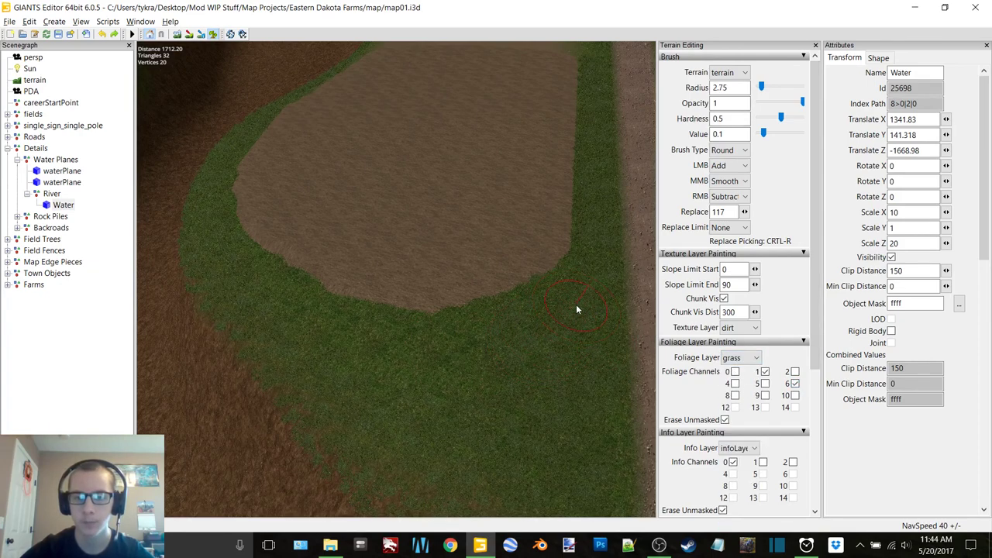
scroll(511, 361, "up", 3)
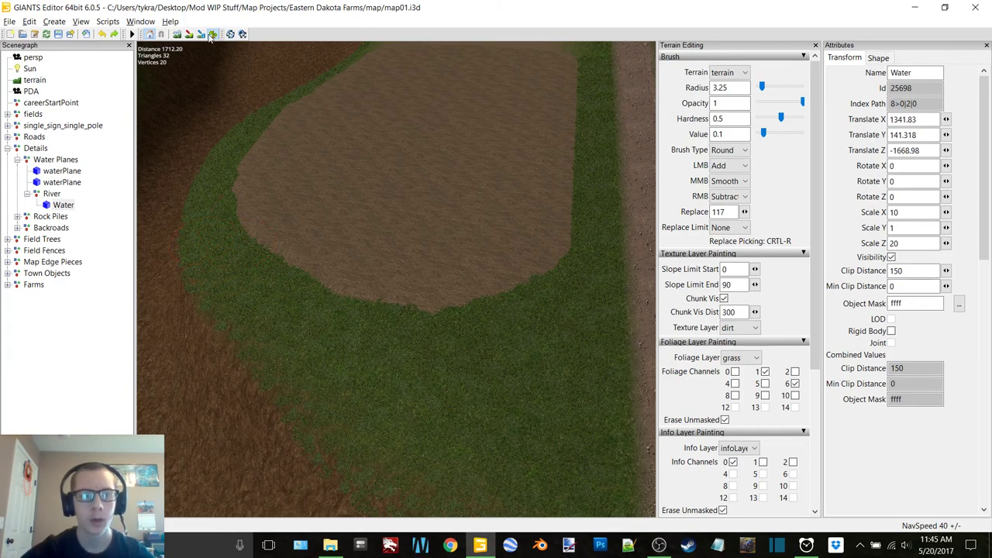
left_click(815, 46)
Place the Water plane in the river channel at the map edge and raise it to a Y height of about 122.6
scroll(529, 199, "down", 3)
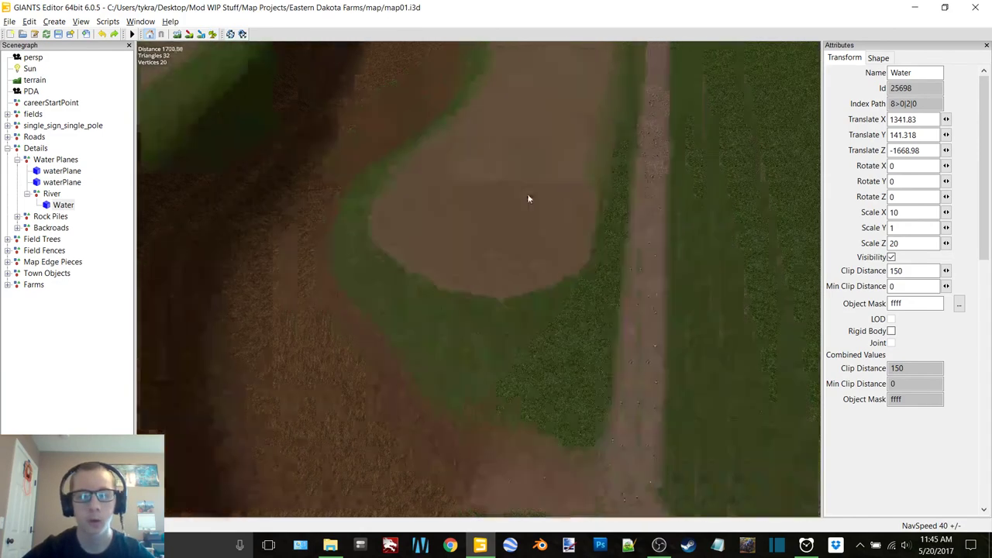
left_click_drag(529, 198, 562, 150, "alt")
middle_click_drag(479, 121, 416, 388, "alt")
middle_click_drag(409, 134, 365, 433, "alt")
scroll(364, 433, "up", 8)
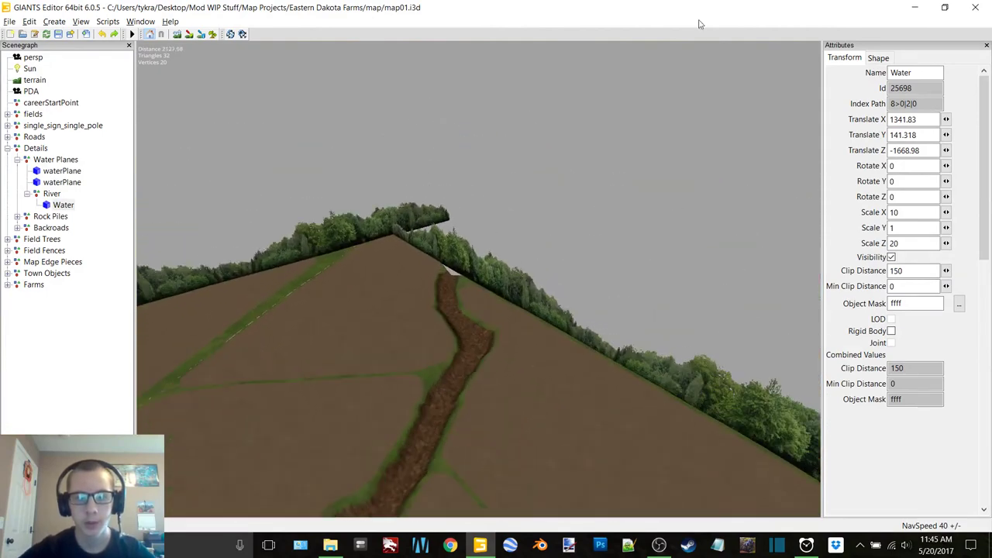
right_click_drag(506, 225, 455, 353)
key("ctrl+b")
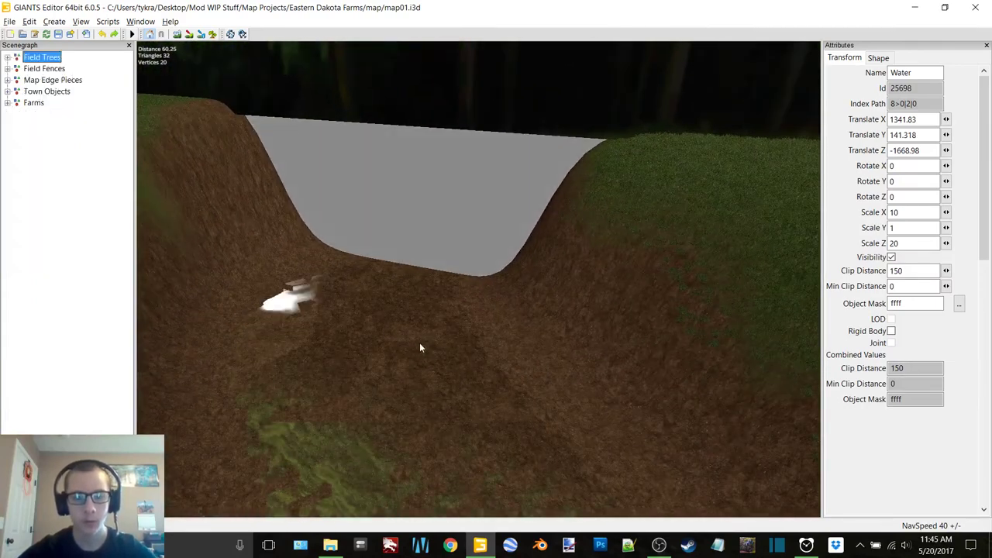
scroll(439, 320, "down", 6)
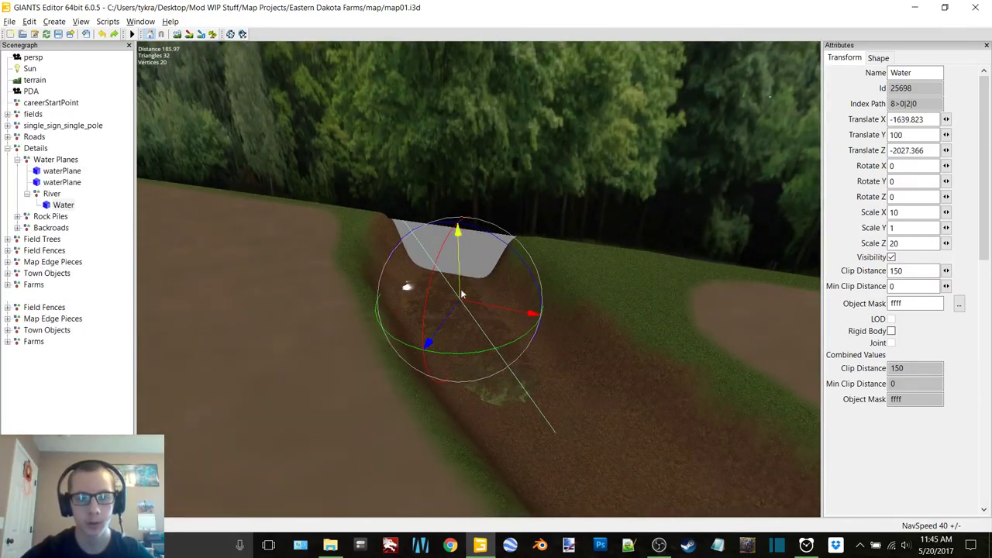
left_click_drag(460, 273, 473, 217)
Shrink the oversized Water plane by setting its X and Z scale to 1
middle_click_drag(471, 259, 213, 98, "alt")
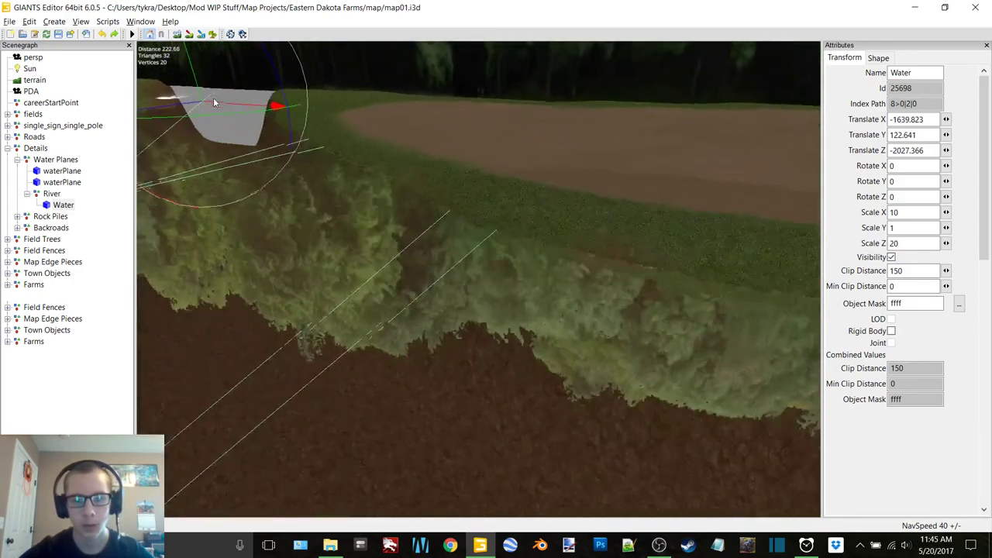
left_click_drag(260, 159, 436, 189, "alt")
middle_click_drag(436, 190, 400, 296, "alt")
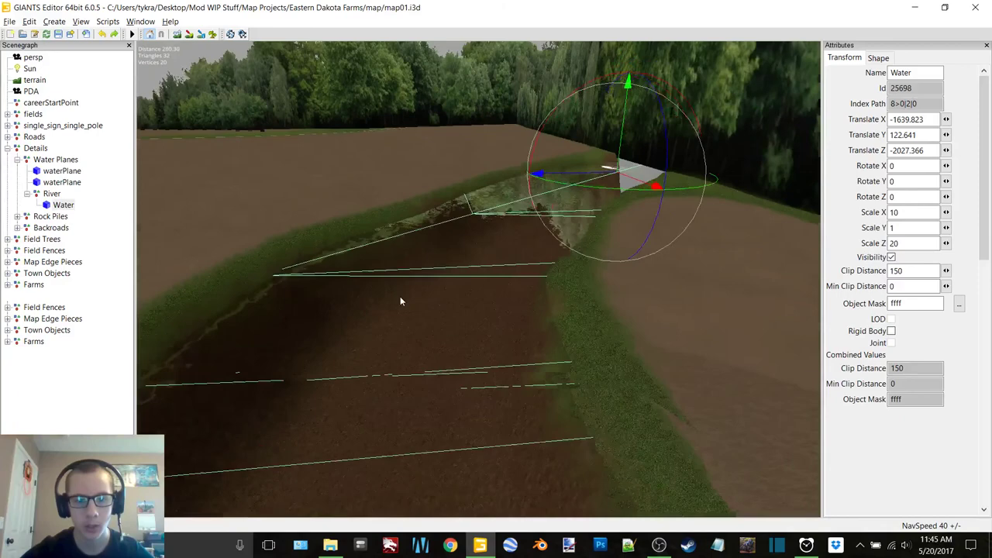
scroll(400, 296, "down", 5)
left_click_drag(400, 296, 419, 267, "alt")
right_click_drag(419, 272, 568, 194)
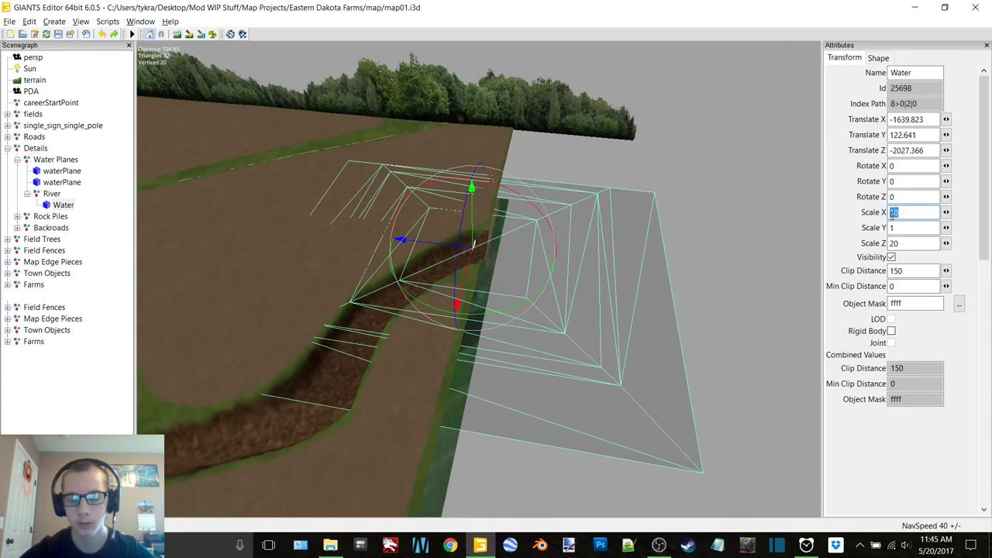
type("1")
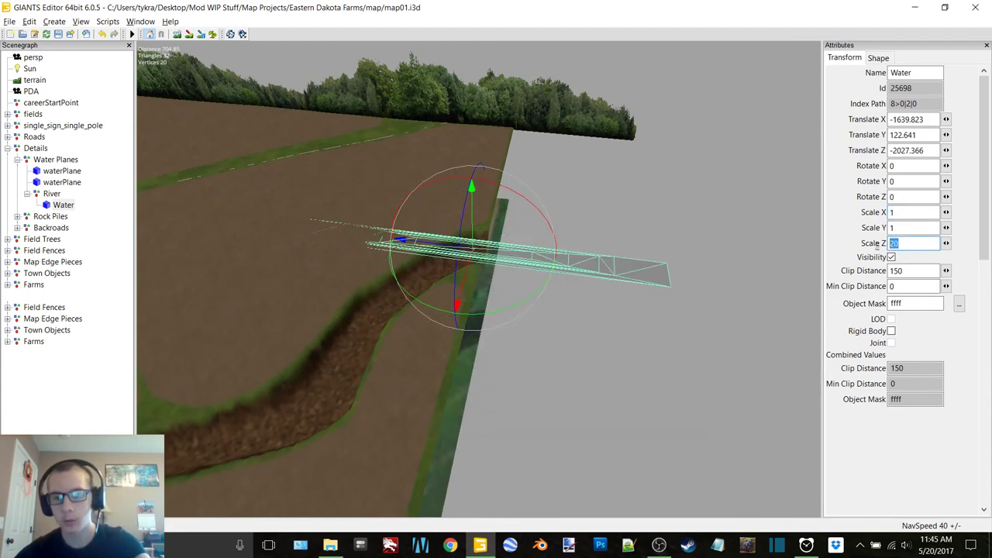
Shift the Water plane along X to about -1651 and set its X scale to 1.4
right_click_drag(527, 319, 644, 150, "alt")
right_click_drag(457, 333, 446, 310, "alt")
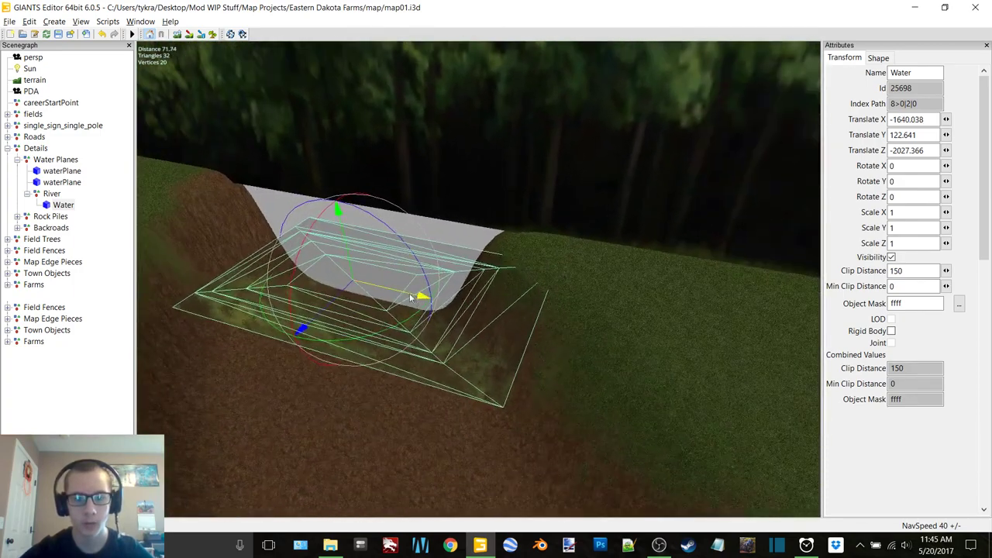
left_click_drag(411, 297, 354, 278)
middle_click_drag(439, 230, 554, 234, "alt")
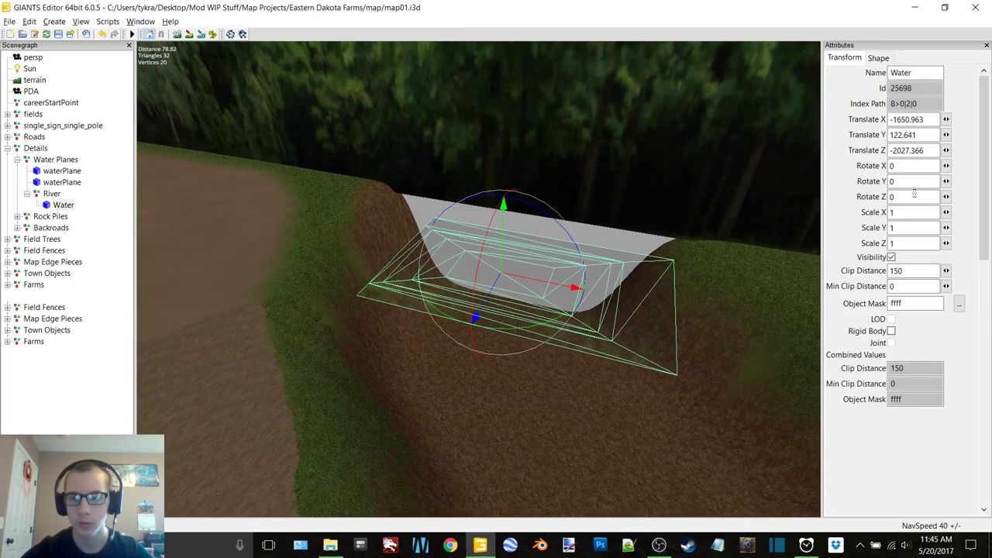
type("2")
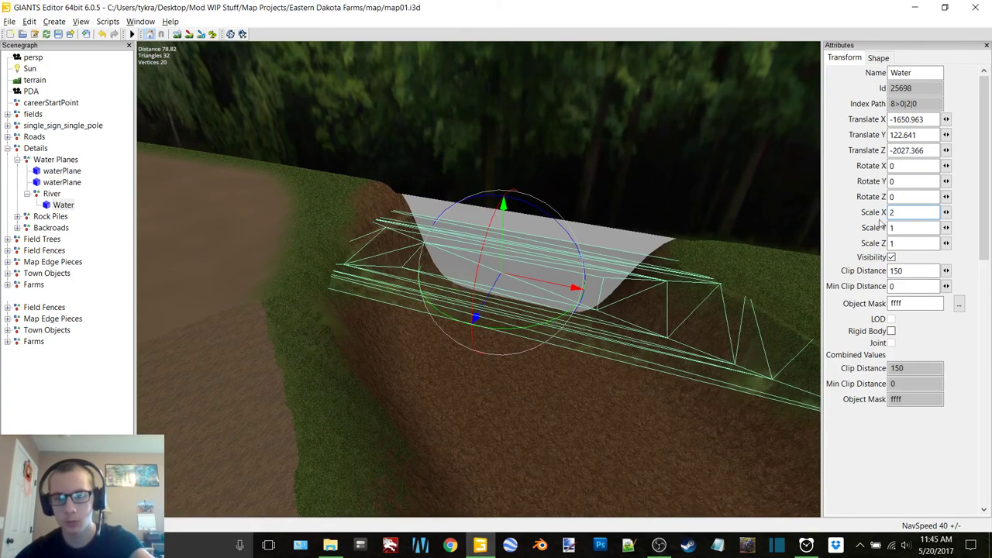
type("1.2")
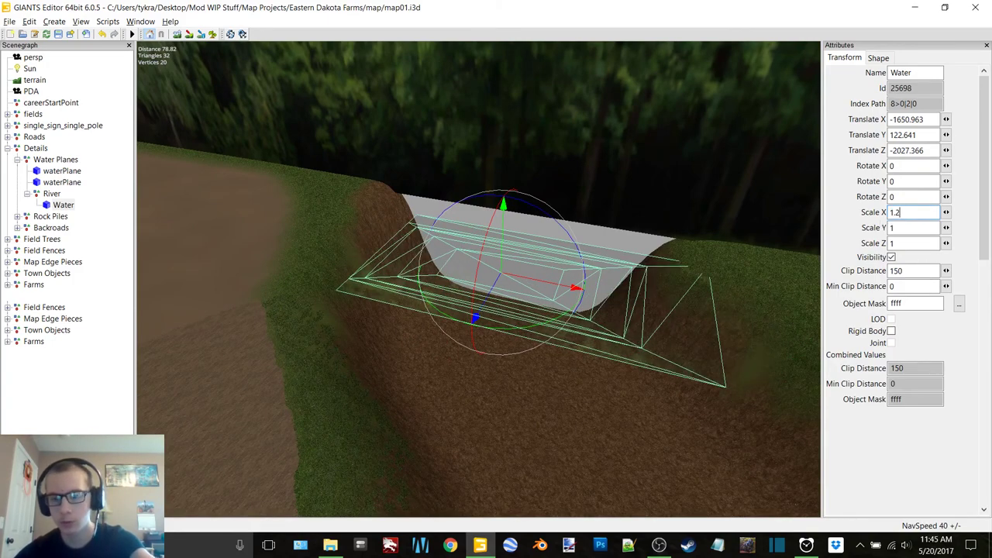
key("BackSpace")
type("4")
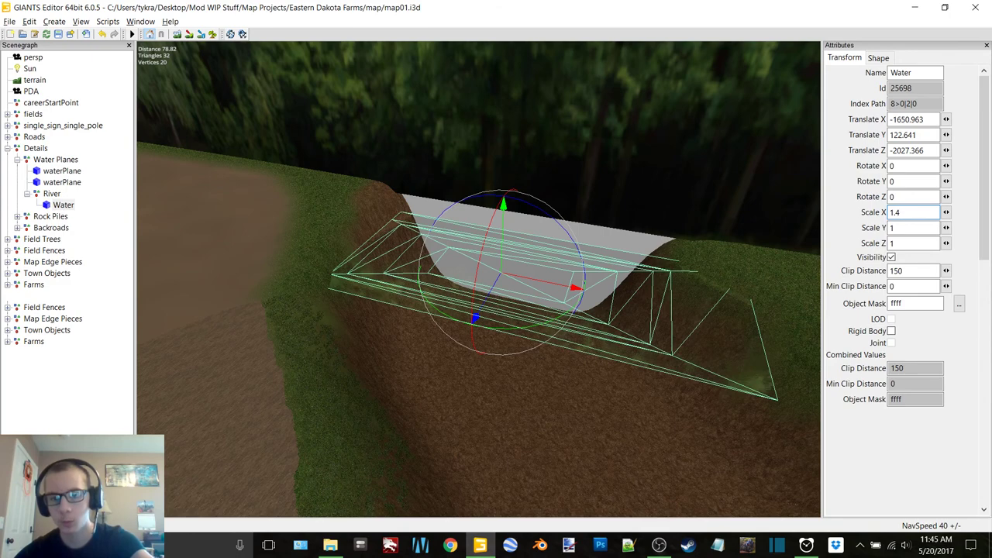
Move the Water plane to about X -1655, Z -2033 at the channel's open end and set its Z scale to 2
left_click_drag(497, 299, 542, 268)
left_click_drag(601, 250, 547, 257, "alt")
middle_click_drag(547, 258, 502, 258, "alt")
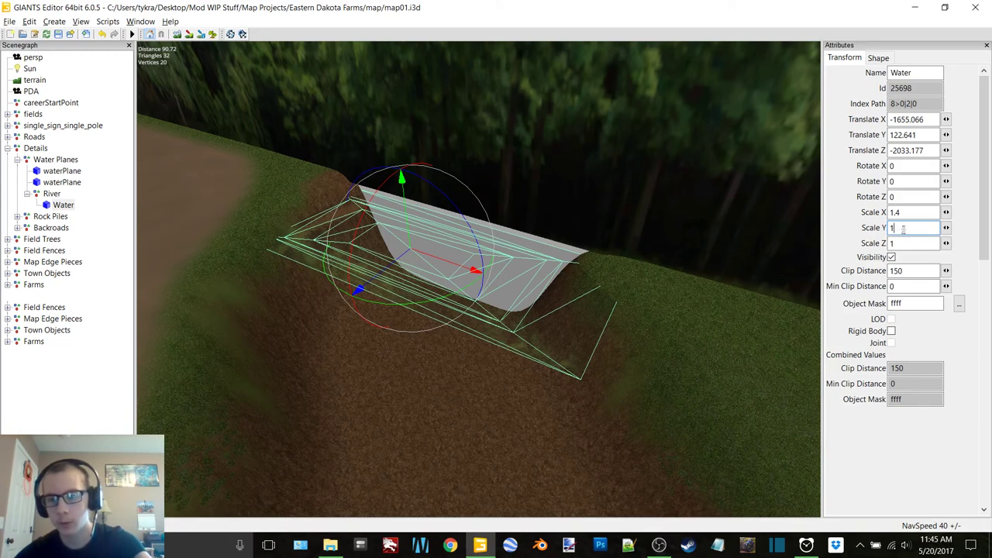
key("BackSpace")
type("2")
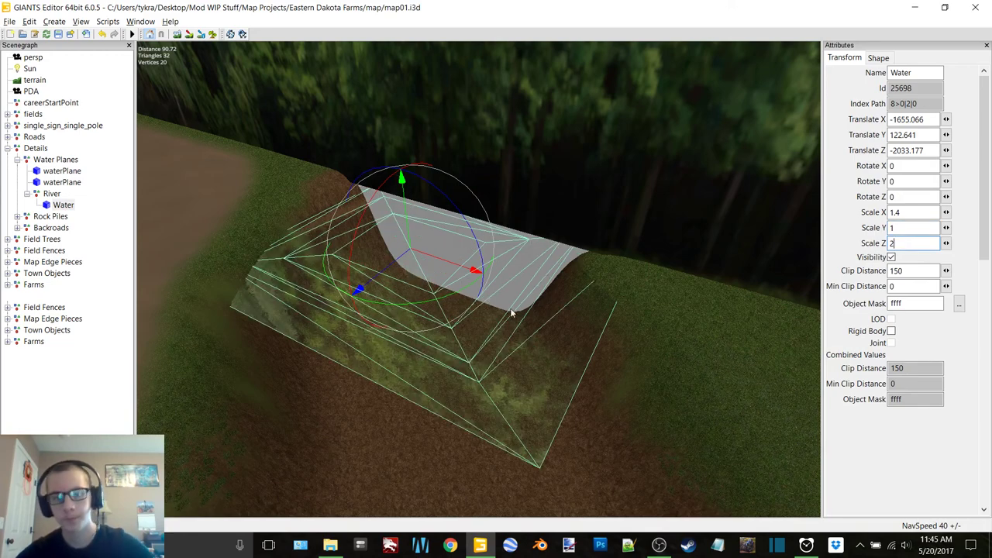
Move the Water plane inward to about X -1644, Z -2012 and widen it to an X scale of 3
left_click_drag(430, 262, 346, 347)
scroll(444, 292, "down", 3)
left_click_drag(445, 292, 374, 269, "alt")
right_click_drag(374, 271, 762, 205)
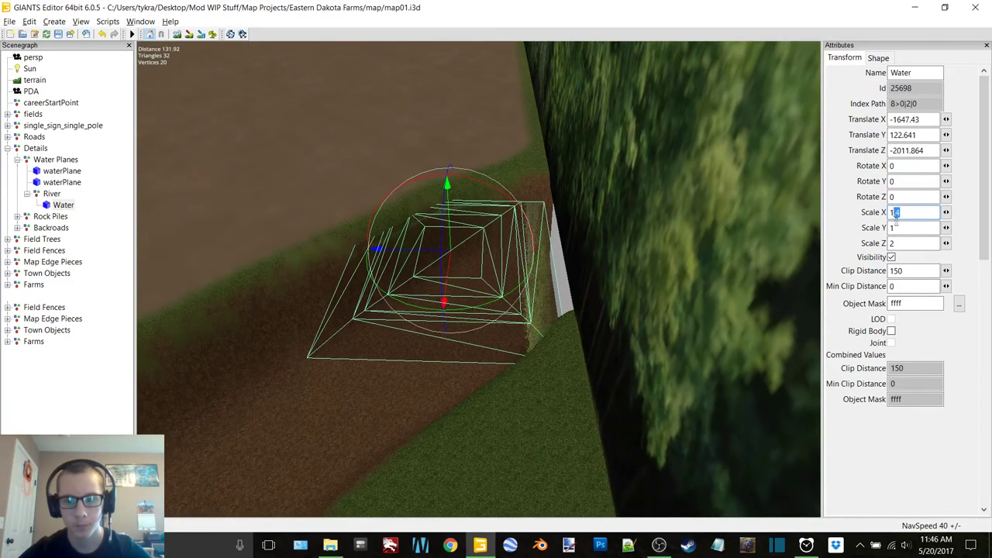
type("7")
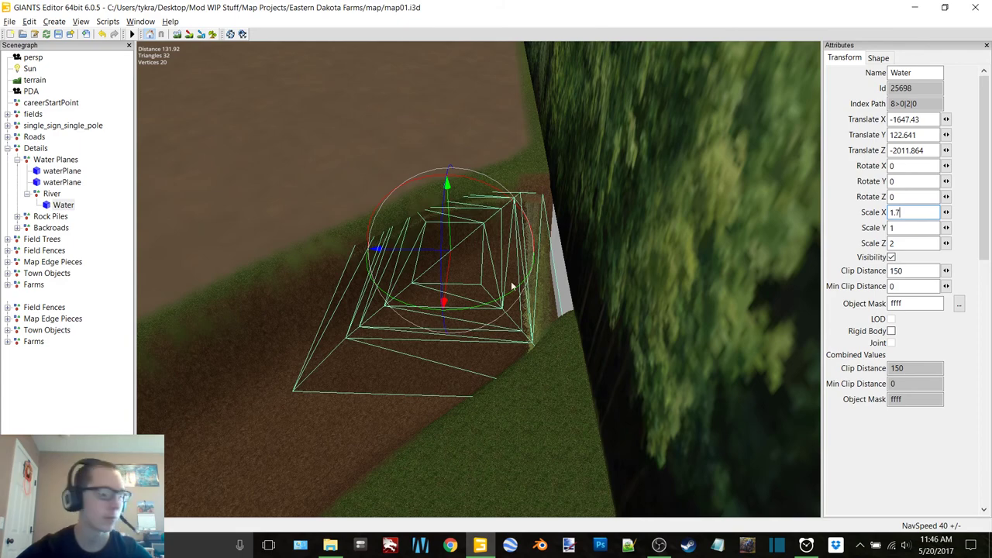
type("2")
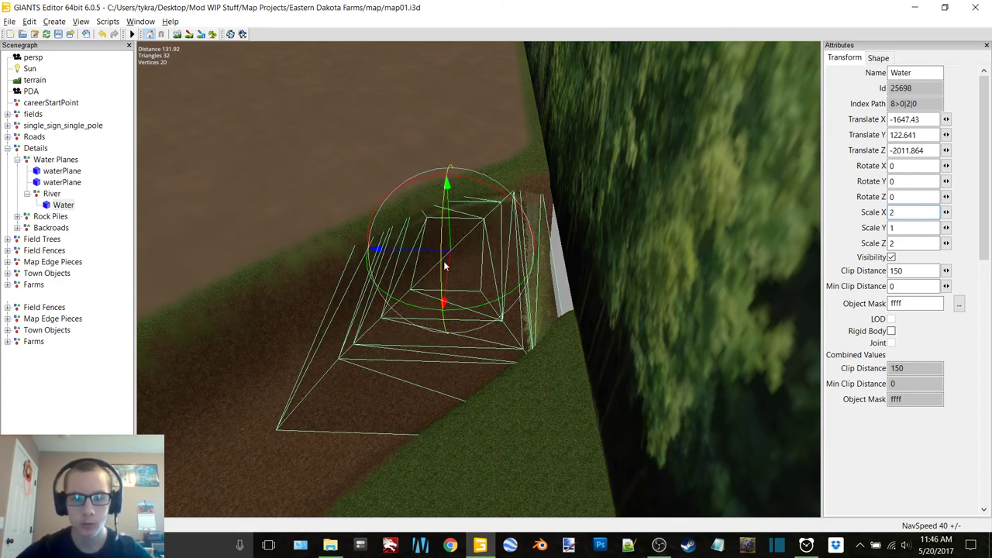
left_click_drag(444, 303, 448, 274)
type("3")
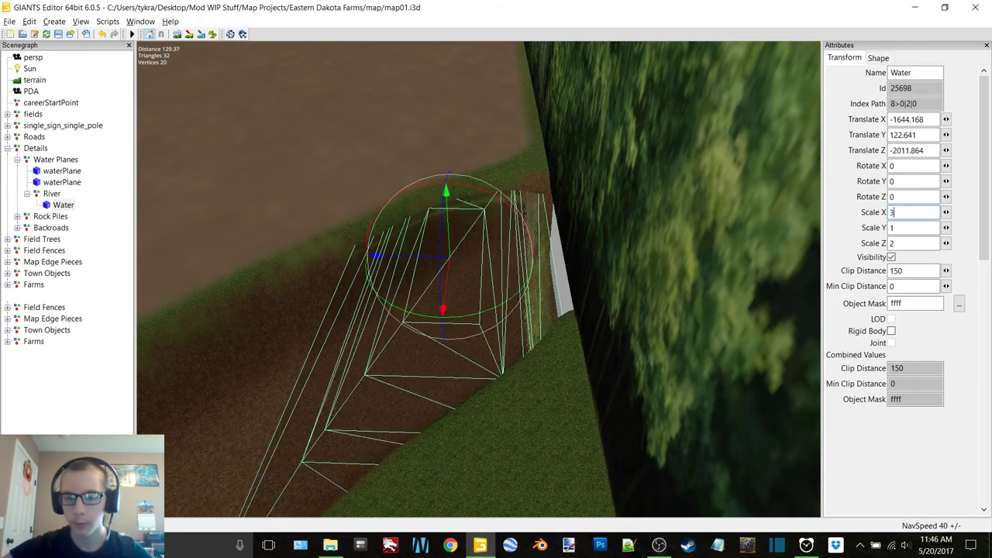
Reposition the widened Water plane across the river's end at about X -1630, Z -2023
left_click_drag(559, 234, 744, 325, "alt")
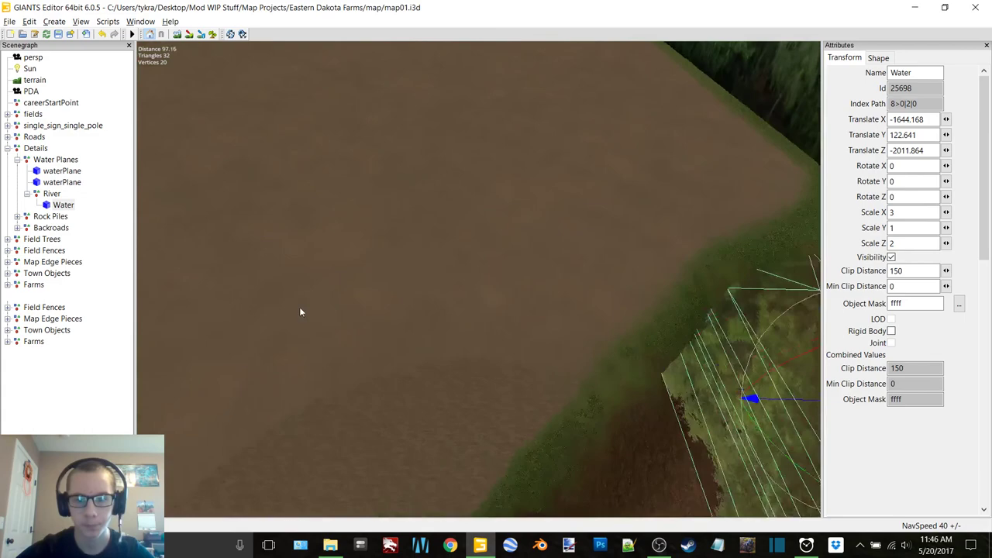
left_click_drag(301, 312, 528, 300, "alt")
right_click_drag(527, 301, 394, 307)
mouse_move(410, 319)
left_mouse_down()
mouse_move(438, 324)
mouse_move(400, 318)
mouse_move(401, 307)
left_mouse_up()
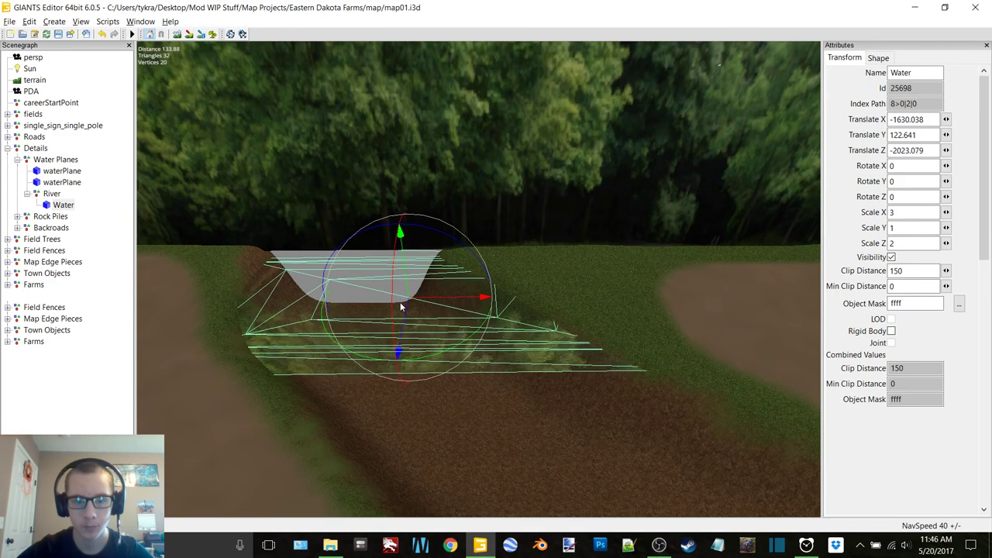
Duplicate the Water plane and move the copy down the channel to about X -1595, Z -1960
right_click_drag(400, 307, 511, 332)
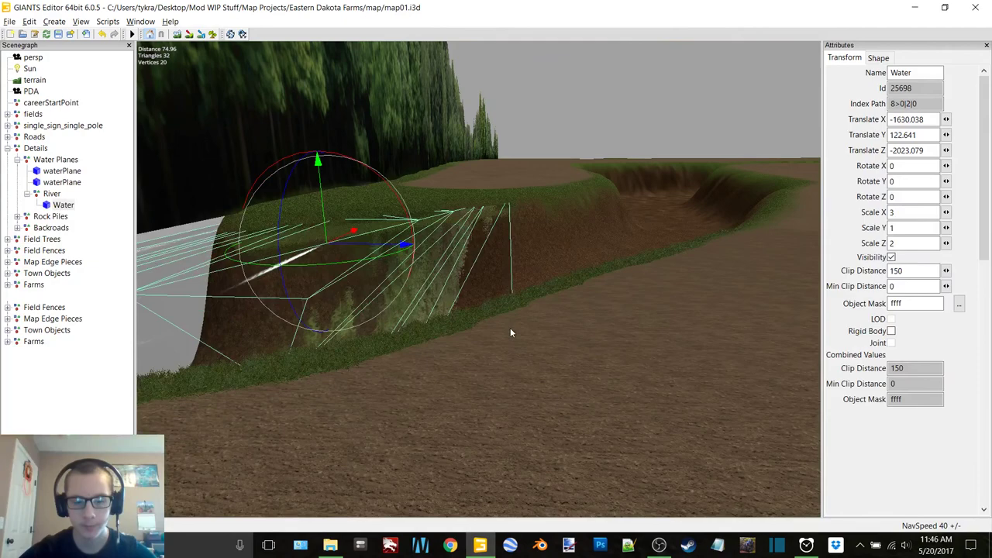
key("ctrl+d")
left_click_drag(361, 244, 389, 385)
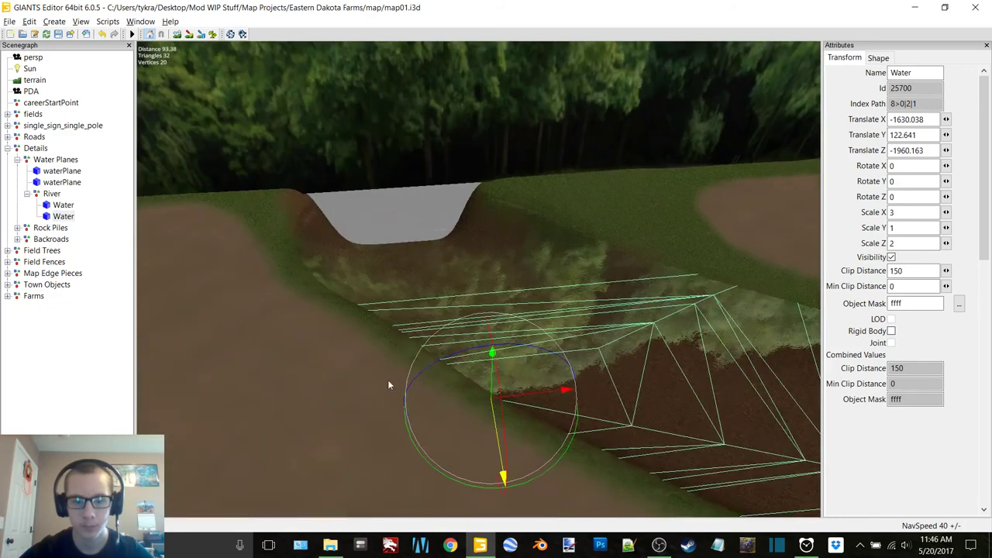
scroll(389, 384, "down", 3)
middle_click_drag(711, 370, 468, 378, "alt")
left_click_drag(467, 379, 393, 276, "alt")
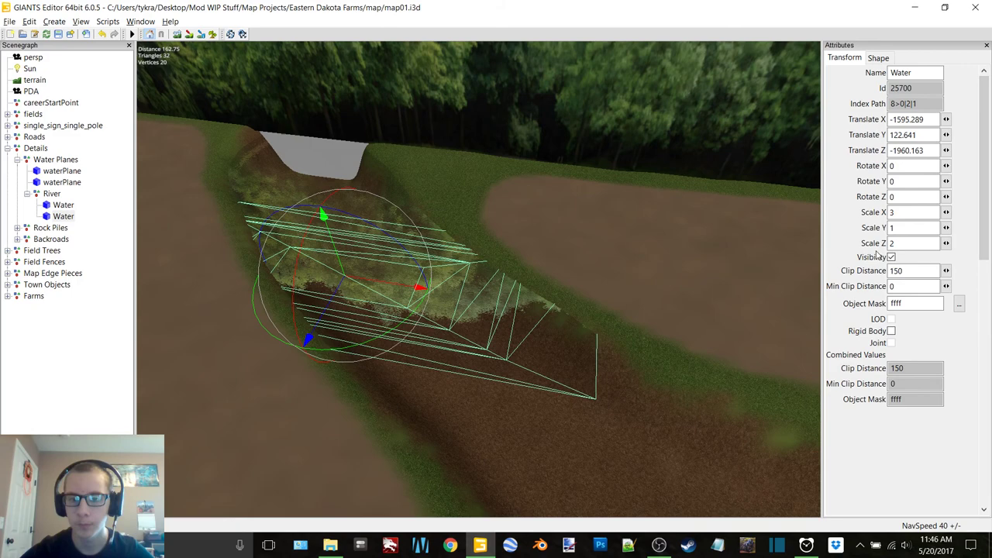
Scale the second Water plane to 5 in X and 1.7 in Z, and move it along X to about -1557
scroll(609, 295, "down", 2)
middle_click_drag(609, 295, 481, 200, "alt")
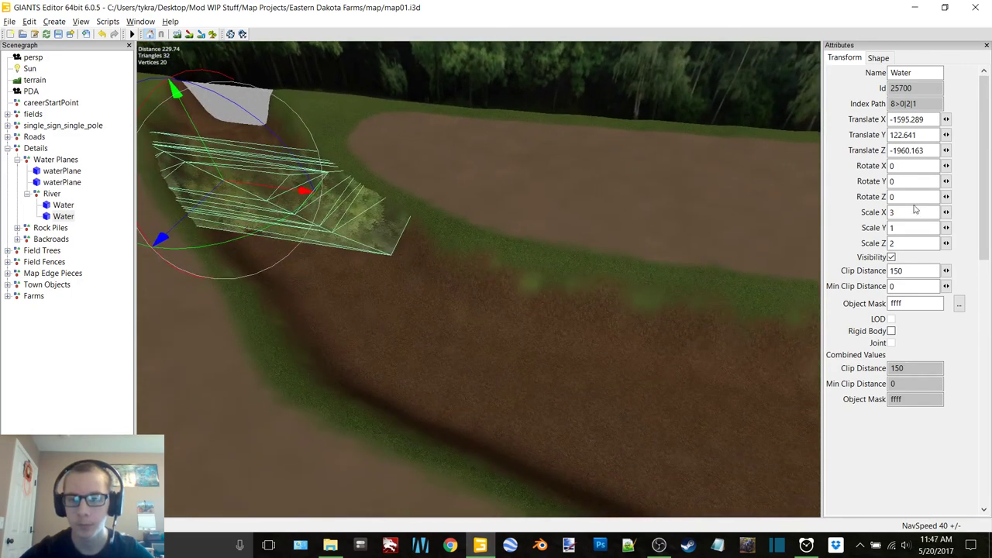
type("5")
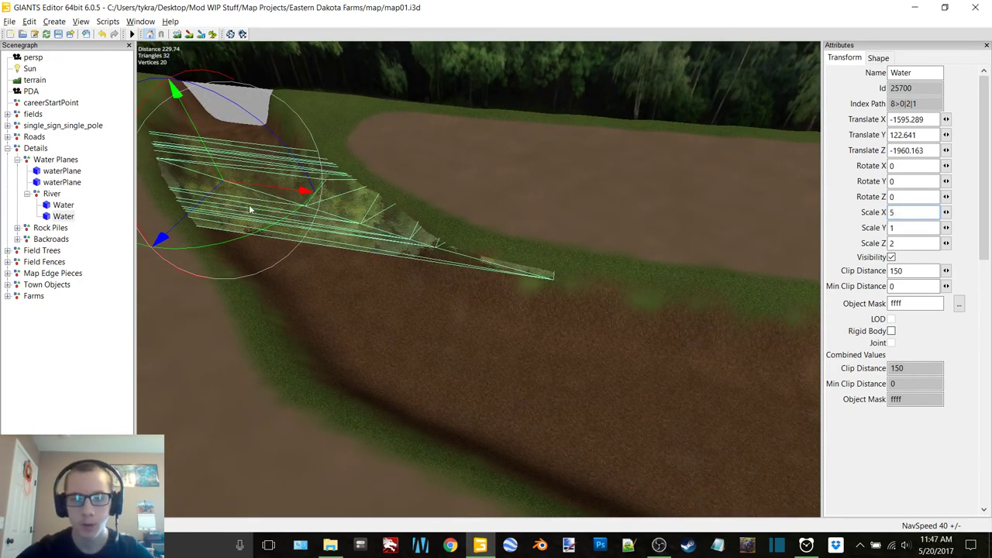
middle_click_drag(249, 210, 306, 227)
left_click_drag(302, 213, 366, 230)
middle_click_drag(403, 250, 660, 268, "alt")
type("1.7")
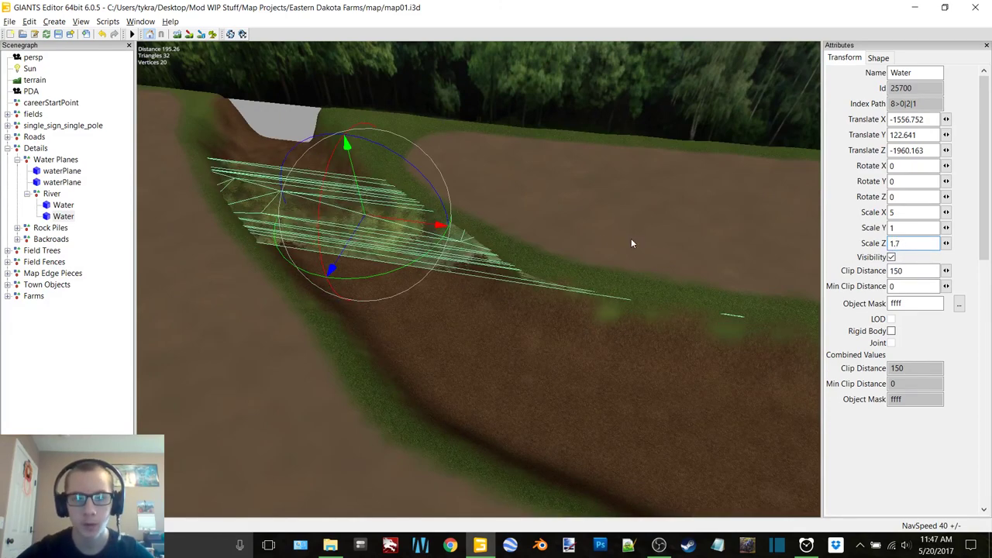
Shift the second Water plane toward the first one, to about Z -1965
middle_click_drag(521, 247, 552, 432, "alt")
scroll(551, 431, "up", 3)
left_click_drag(591, 269, 363, 214, "alt")
scroll(363, 214, "up", 1)
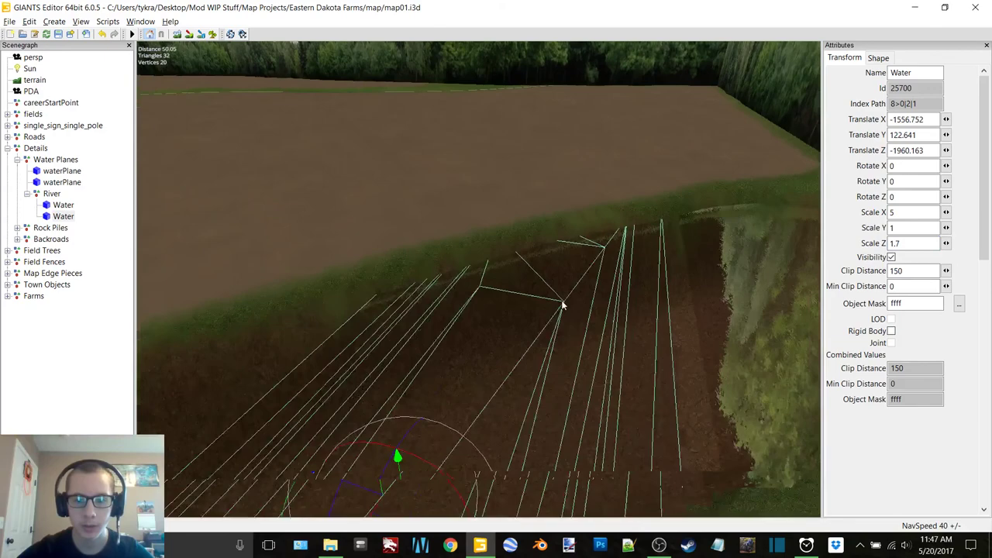
middle_click_drag(563, 305, 370, 319)
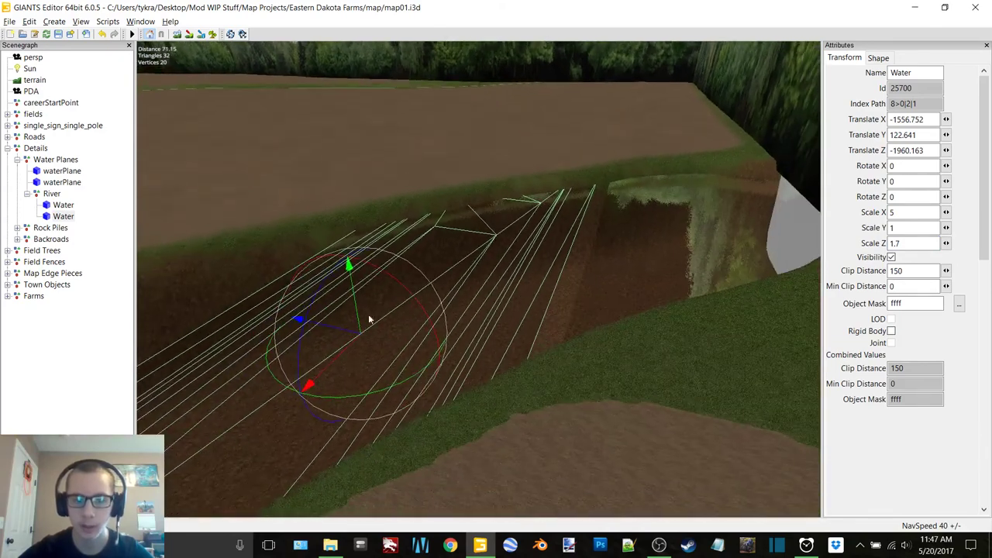
left_click_drag(330, 329, 358, 325)
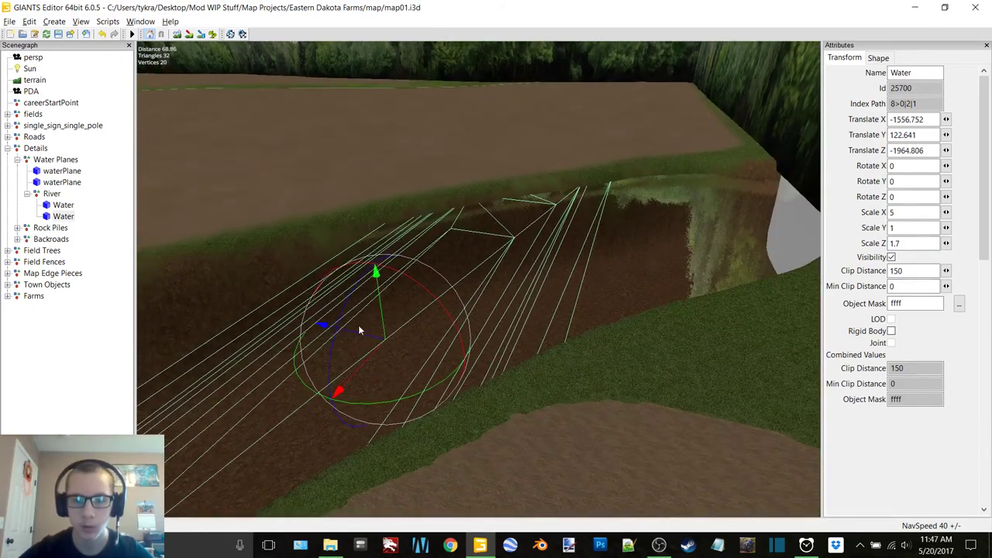
Duplicate the second Water plane, move the copy to about Z -1911, and set its Z scale to 2
middle_click_drag(358, 325, 388, 248)
left_click_drag(387, 248, 593, 237, "alt")
middle_click_drag(592, 238, 568, 211)
key("ctrl+d")
left_click_drag(544, 187, 374, 201)
left_click_drag(434, 211, 439, 296, "alt")
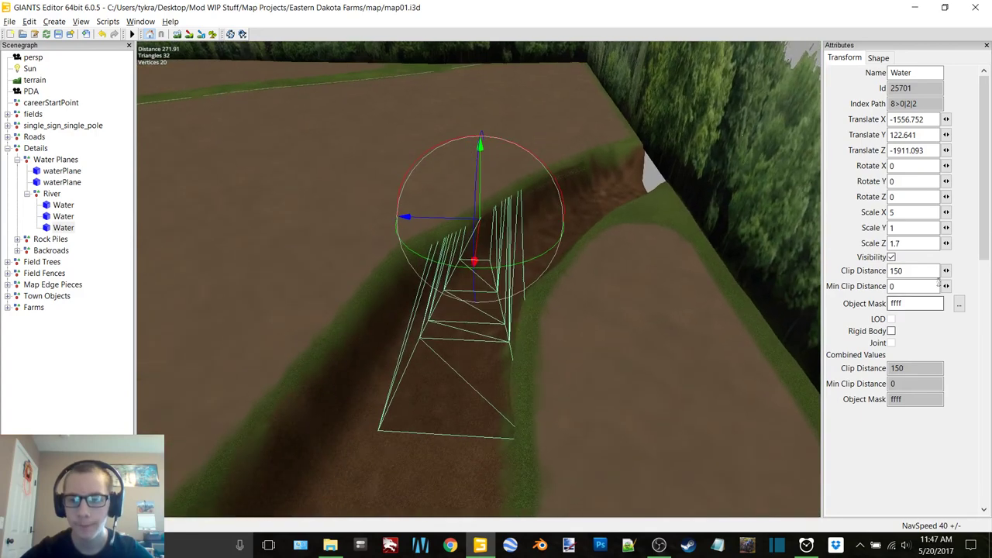
type("2")
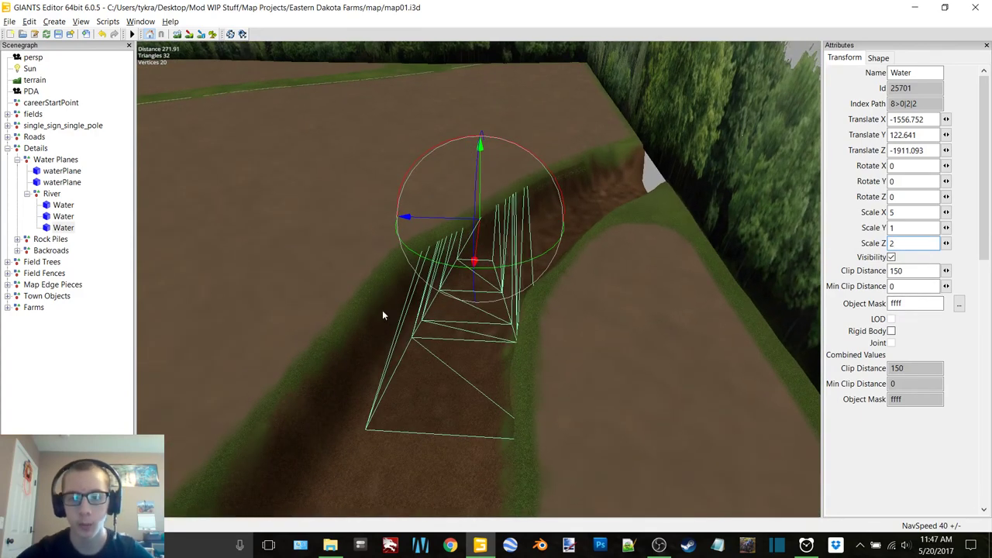
Adjust the third Water plane's position beside the second one, to about Z -1906
middle_click_drag(382, 312, 372, 370, "alt")
right_click_drag(372, 370, 610, 234, "alt")
middle_click_drag(609, 235, 583, 214, "alt")
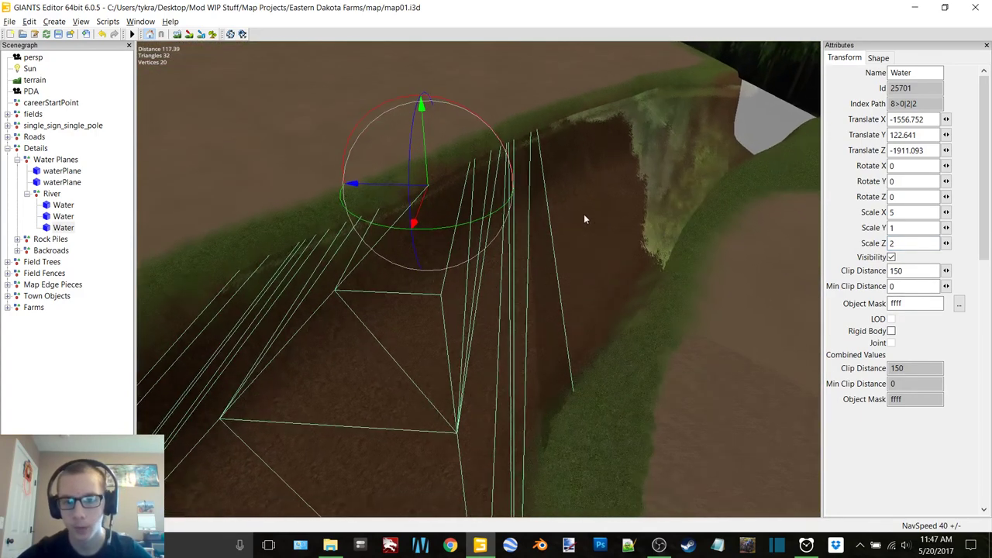
mouse_move(378, 185)
left_mouse_down()
mouse_move(348, 185)
mouse_move(361, 185)
left_mouse_up()
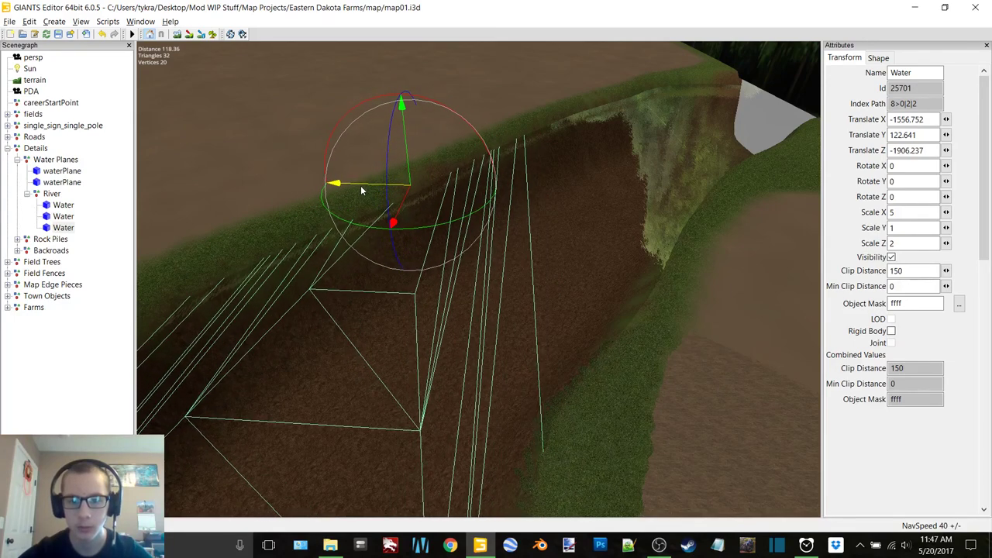
Try to nudge the second Water plane along Z to about -1964.1, and undo the move
middle_click_drag(361, 190, 650, 235)
right_click_drag(649, 232, 671, 221, "alt")
left_click(351, 265)
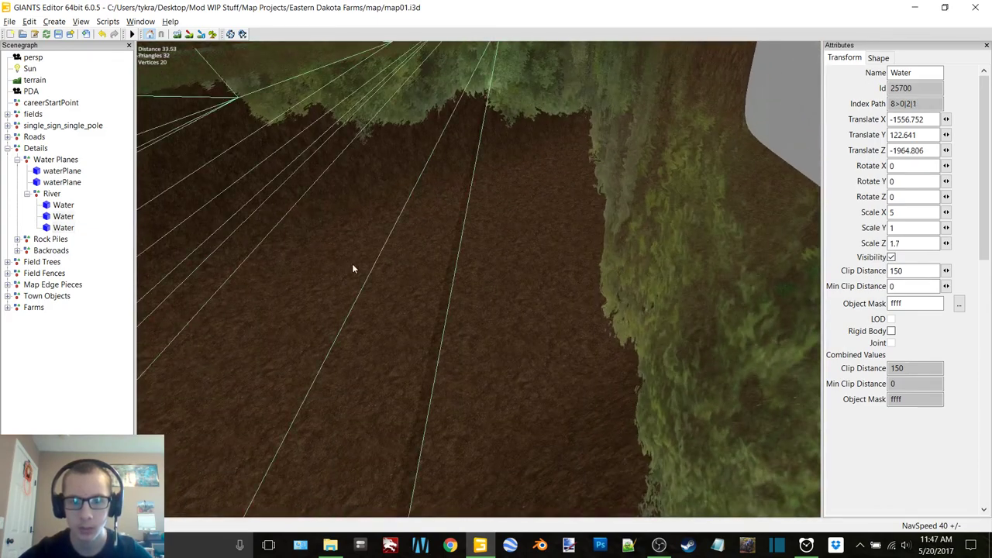
middle_click_drag(557, 232, 352, 235)
left_click_drag(303, 130, 306, 127)
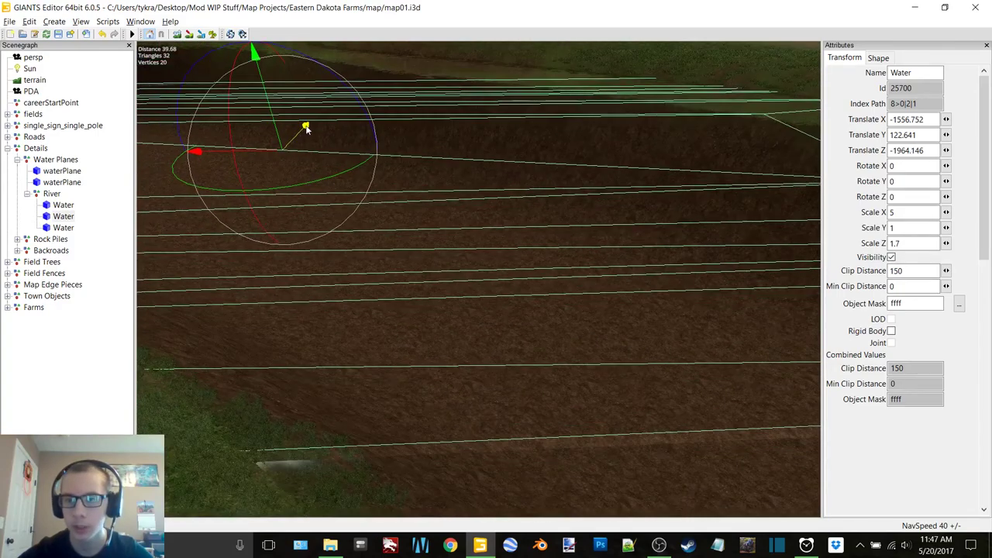
key("ctrl+z")
Set the second Water plane's Z translation to -1964.52 and deselect it to check the seam with the first plane
middle_click_drag(425, 262, 571, 244, "alt")
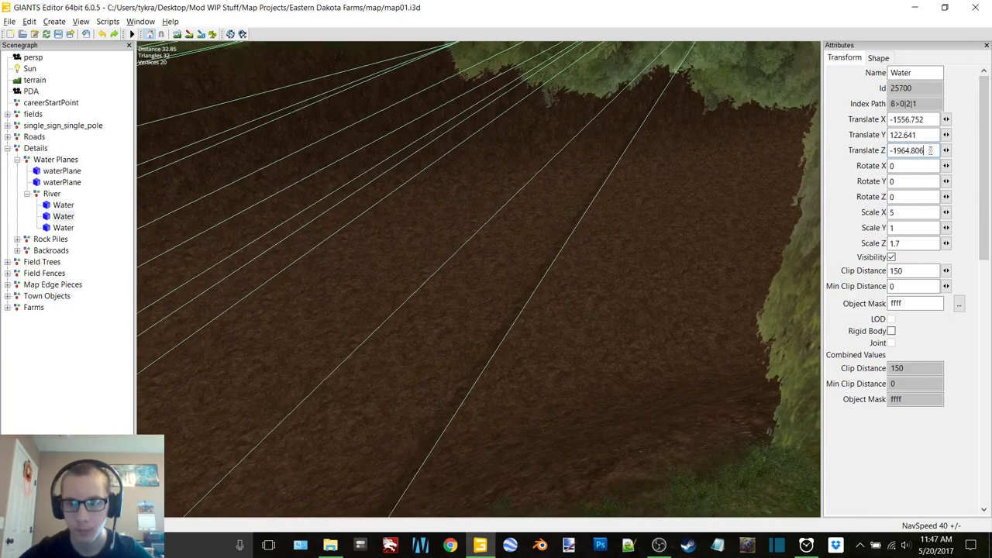
type("7")
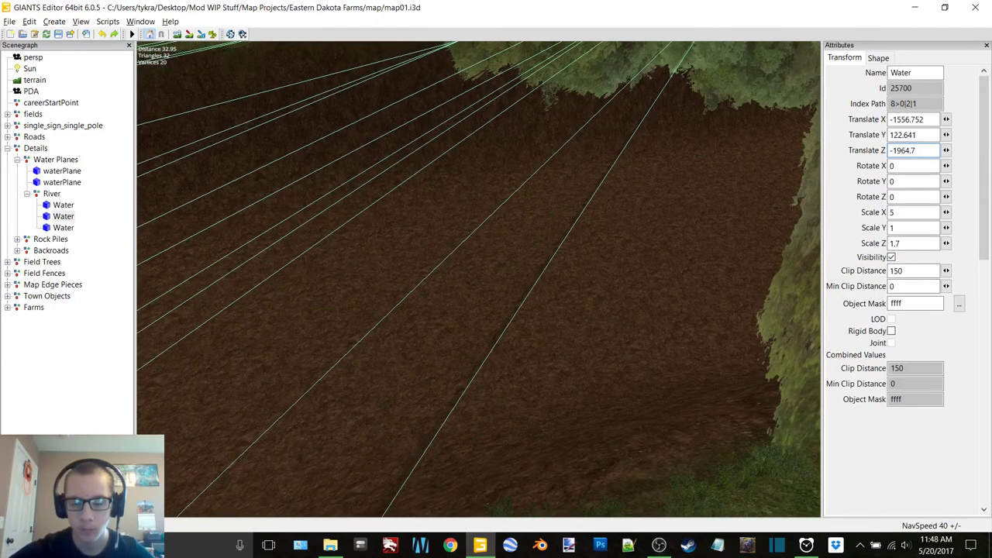
key("BackSpace")
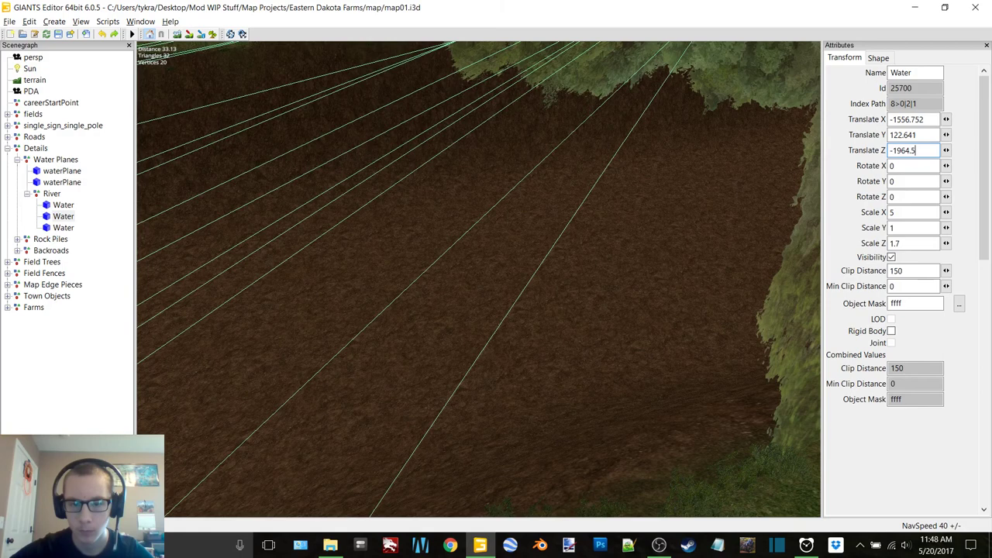
type("2")
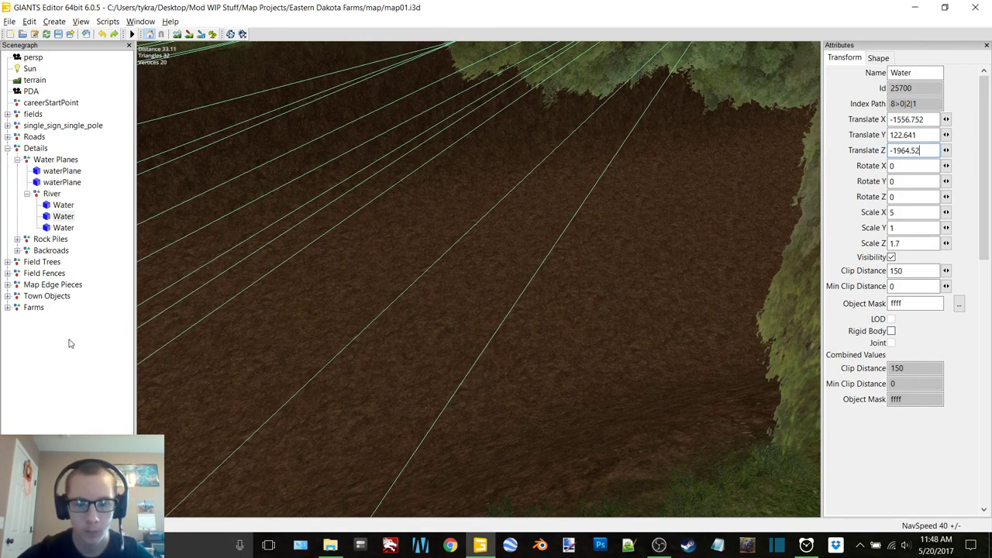
left_click(69, 344)
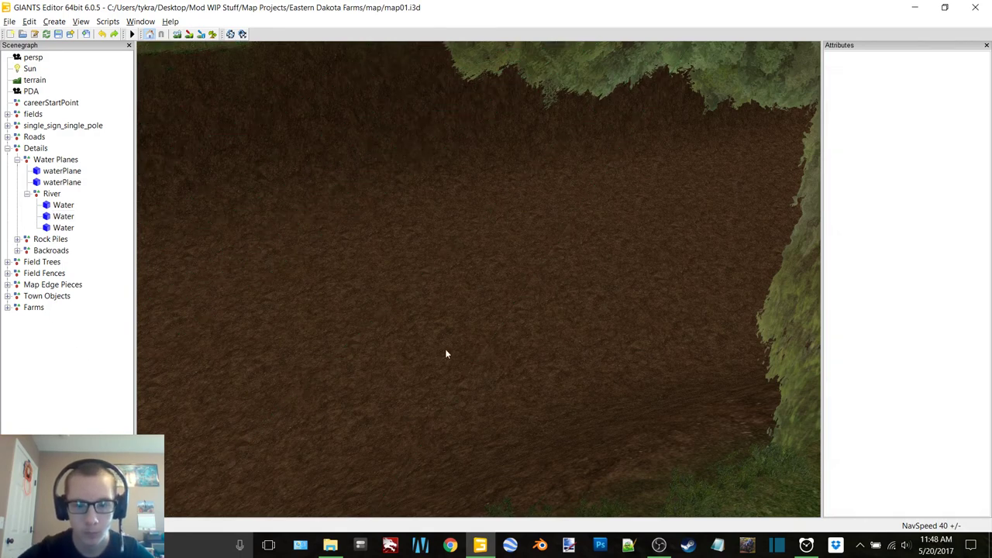
Refine the second Water plane's Z translation to -1964.54 and inspect the seam up close
left_click(63, 217)
left_click(927, 150)
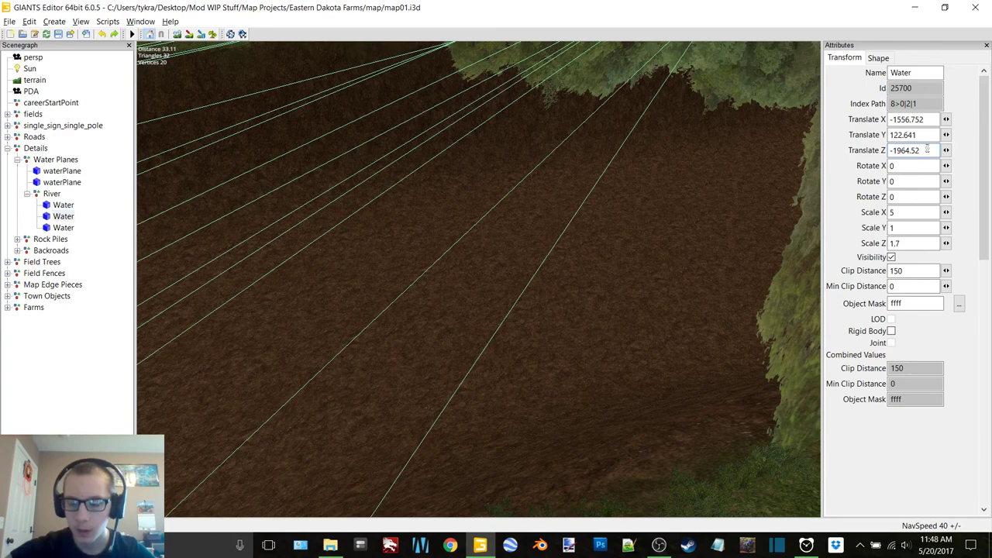
key("BackSpace")
key("BackSpace")
type("4")
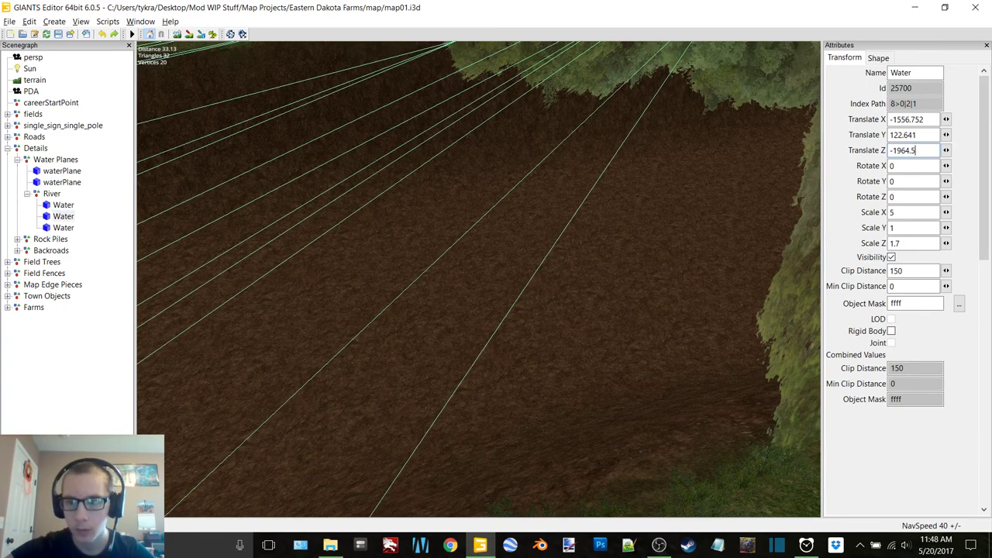
left_click(64, 389)
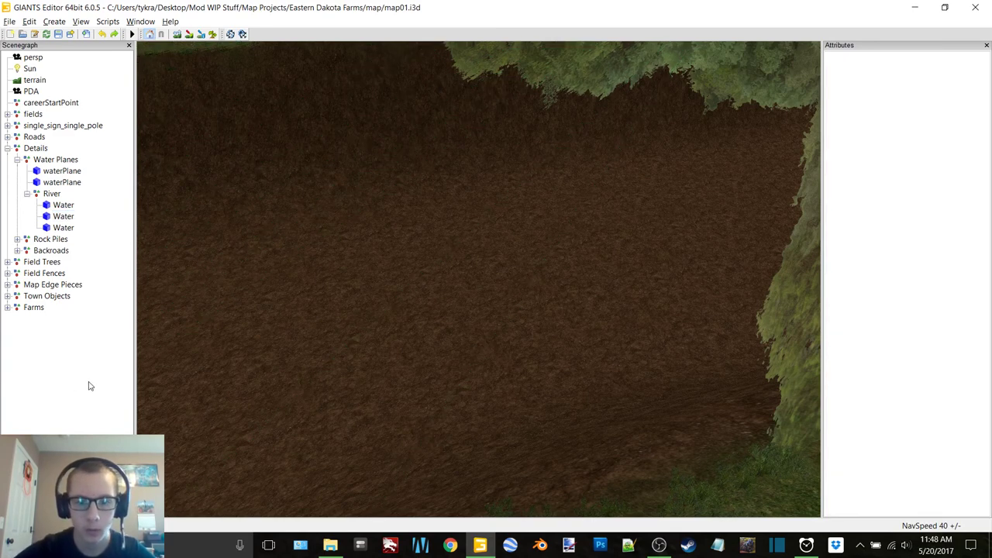
scroll(480, 284, "down", 2)
scroll(496, 270, "up", 3)
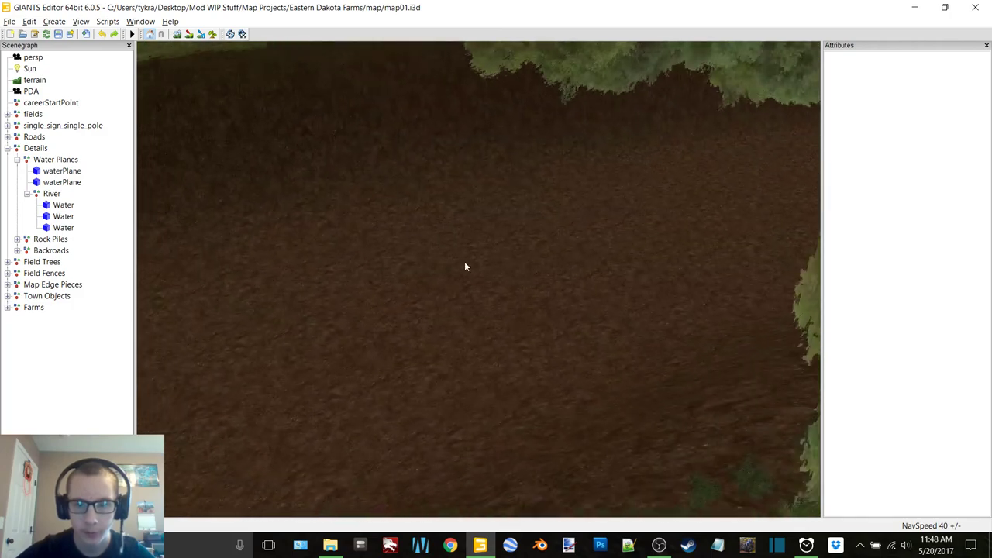
Set the third Water plane's Z translation to -1906 and deselect it to check the seam with the second plane
left_click_drag(465, 262, 578, 205, "alt")
right_click_drag(579, 210, 524, 296)
left_click(488, 304)
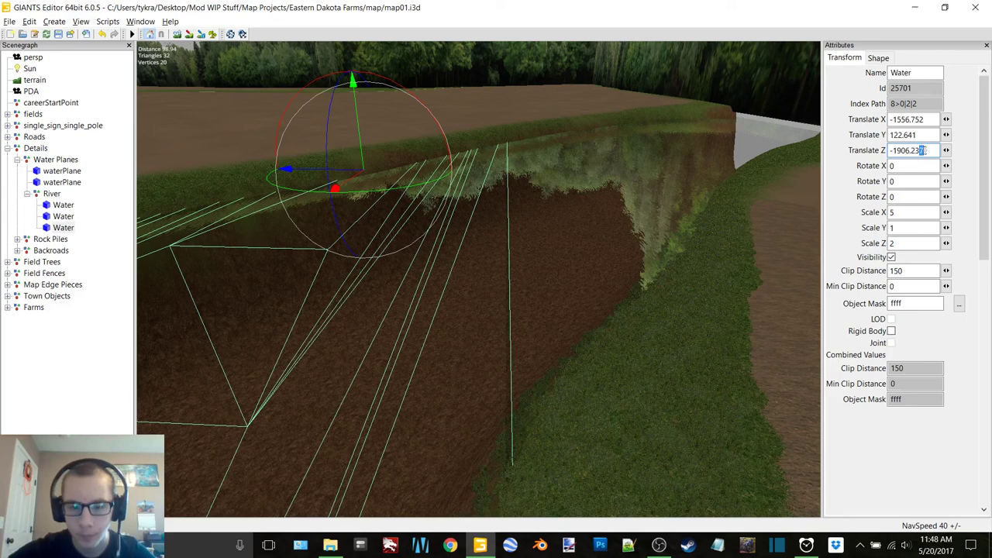
key("BackSpace")
key("BackSpace")
key("BackSpace")
key("BackSpace")
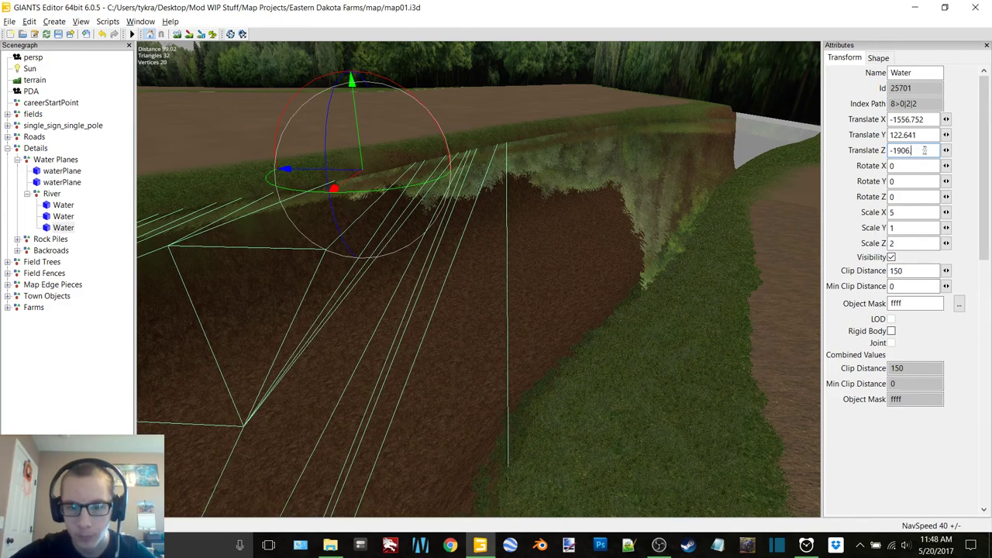
left_click(98, 423)
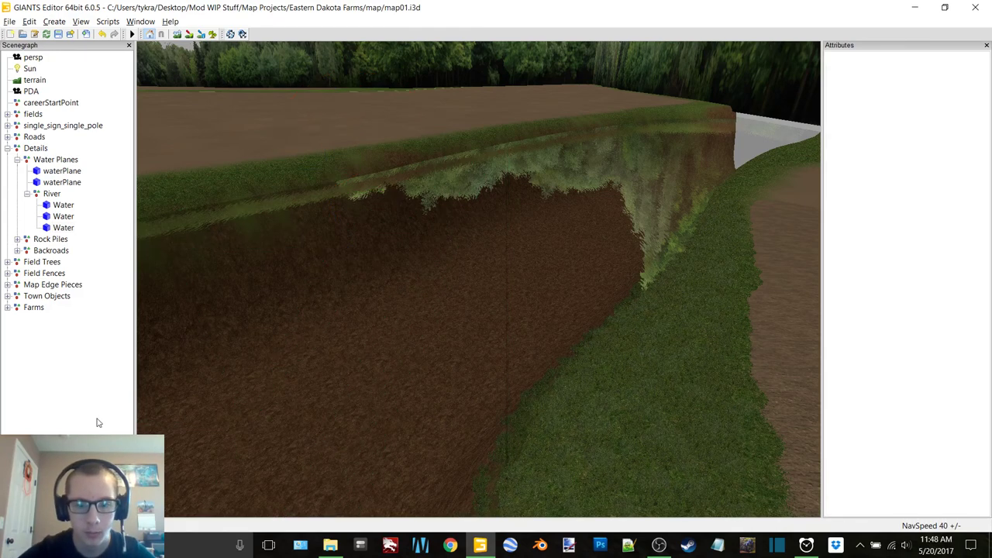
Change the third Water plane's Z translation to -1905.8 and look at the seam up close
left_click(67, 228)
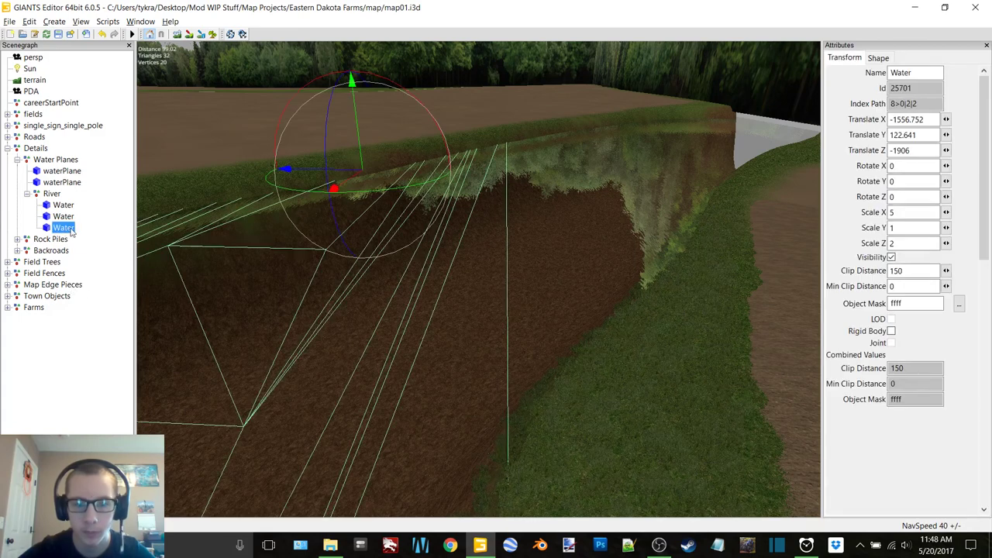
left_click_drag(914, 152, 909, 152)
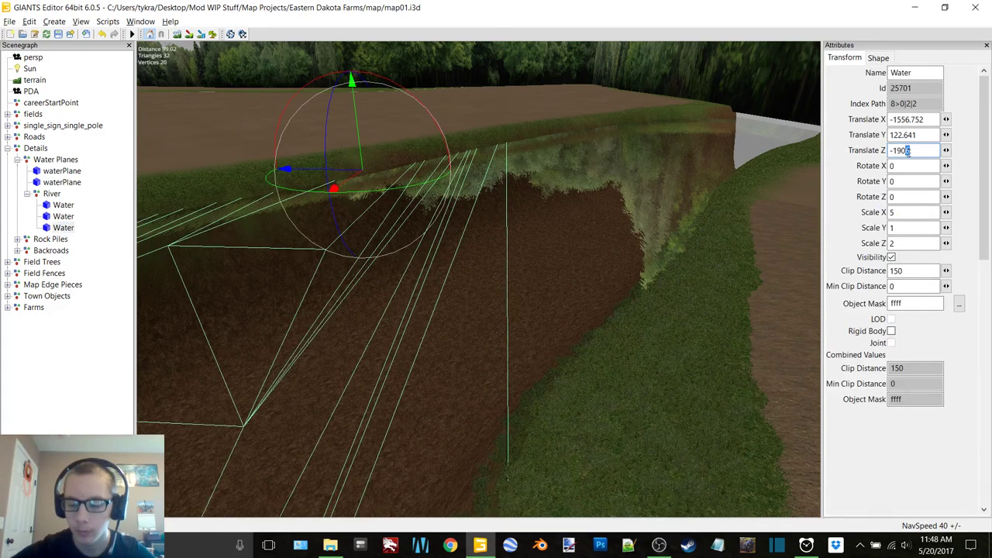
type("5.")
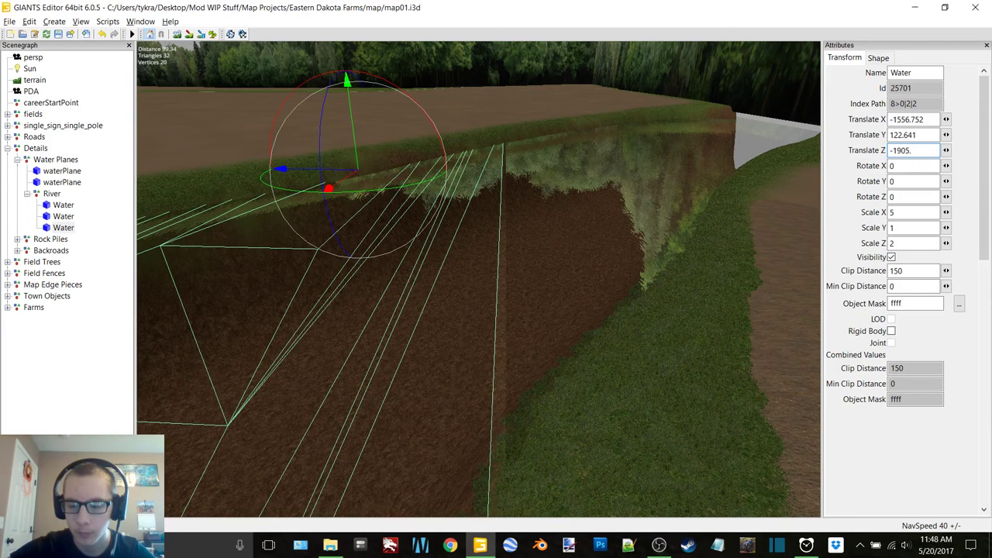
type("8")
left_click(97, 335)
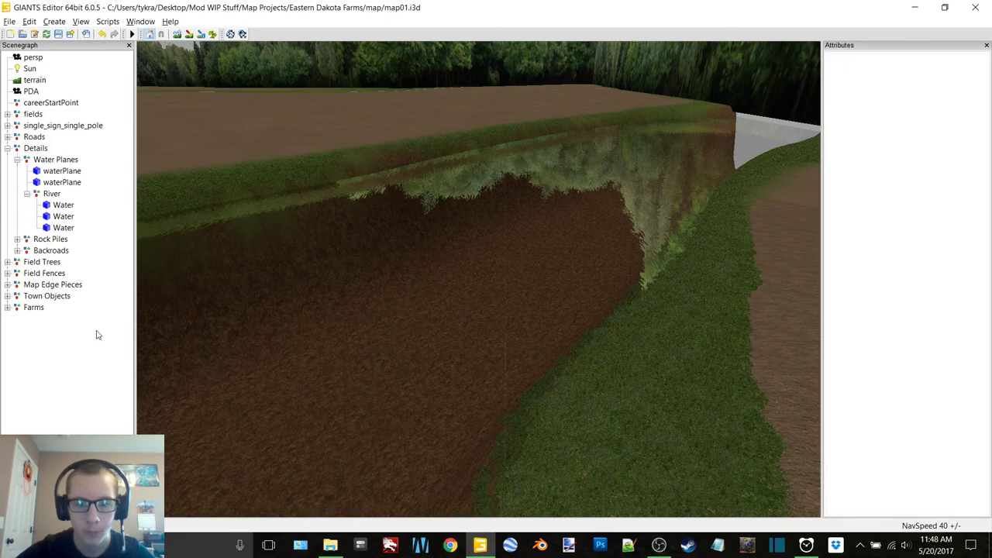
scroll(591, 347, "up", 5)
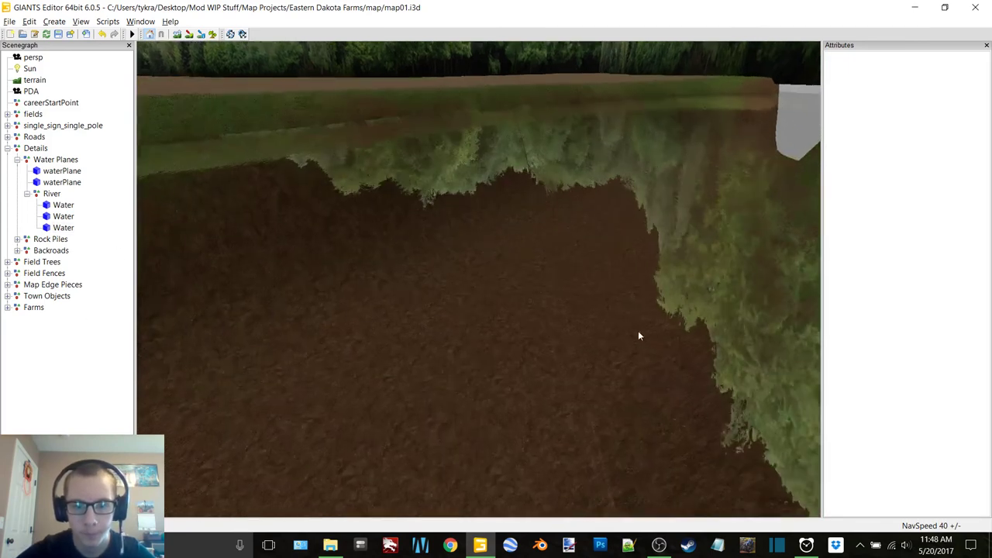
Set the third Water plane's Z translation to -1905.83 and deselect it
left_click(68, 229)
left_click(919, 151)
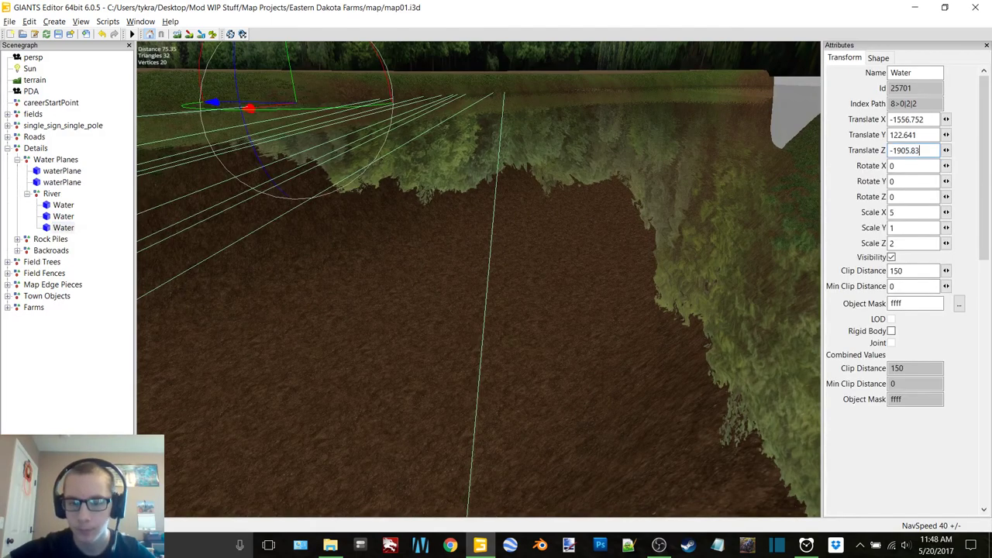
left_click(120, 377)
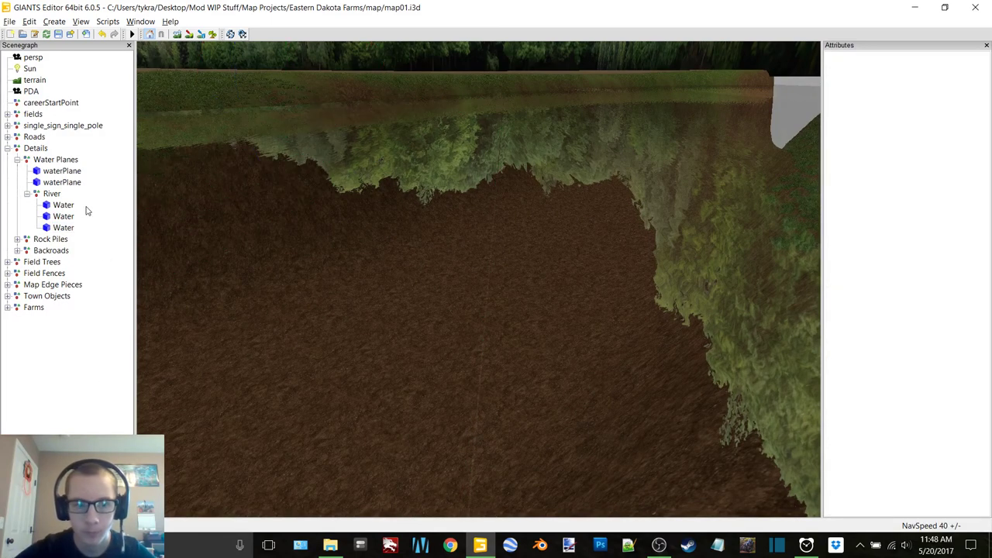
Refine the third Water plane's Z translation to -1905.86 and deselect it
left_click(64, 228)
left_click_drag(922, 150, 916, 150)
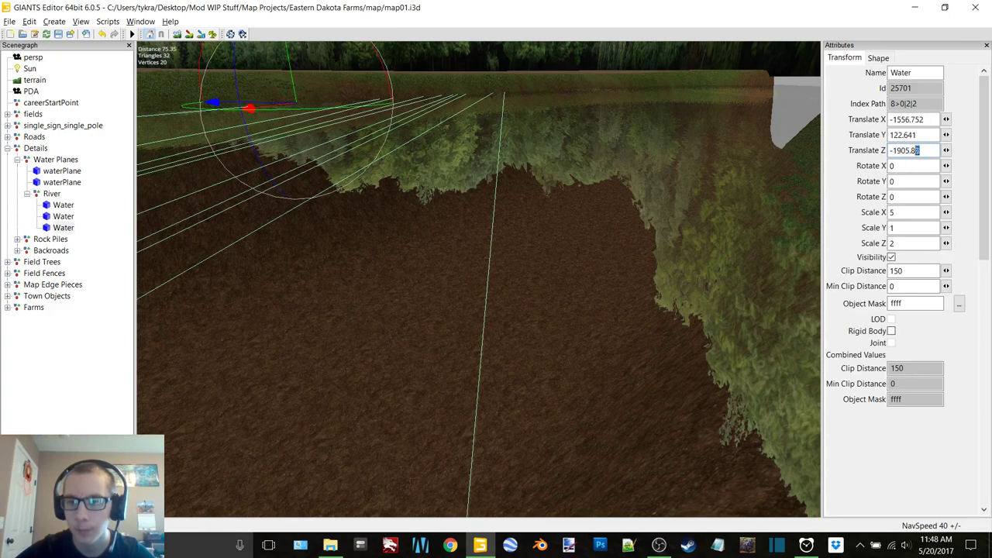
type("6")
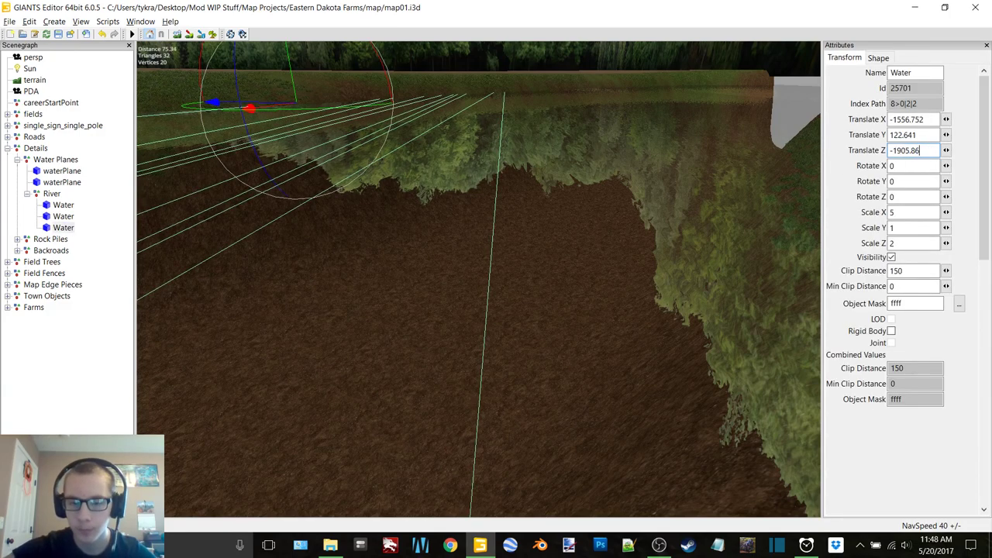
left_click(48, 396)
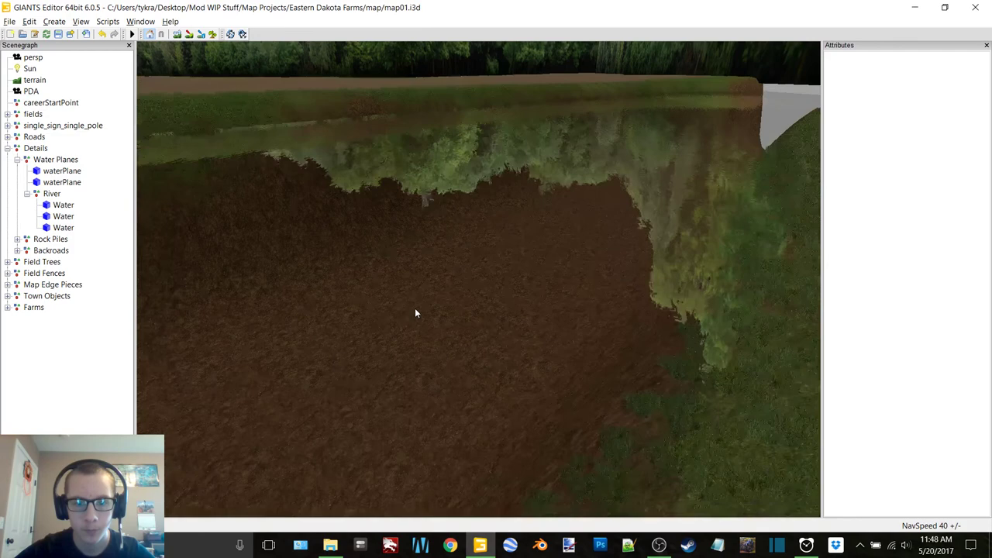
Set the first Water plane's clip distance to 300 and check its visibility from farther away
right_click_drag(482, 288, 312, 416, "alt")
middle_click_drag(312, 420, 81, 281)
left_click(65, 206)
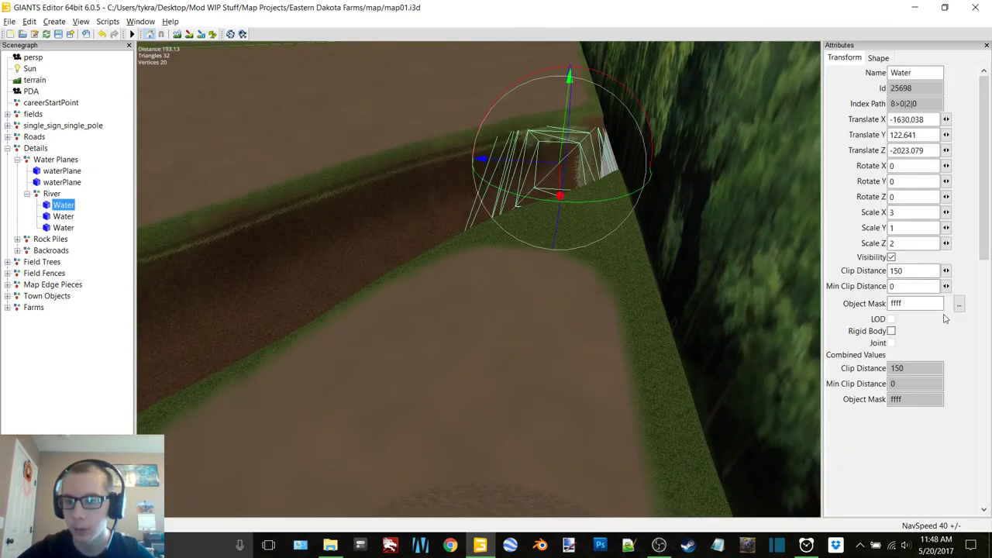
left_click_drag(915, 271, 878, 276)
type("300")
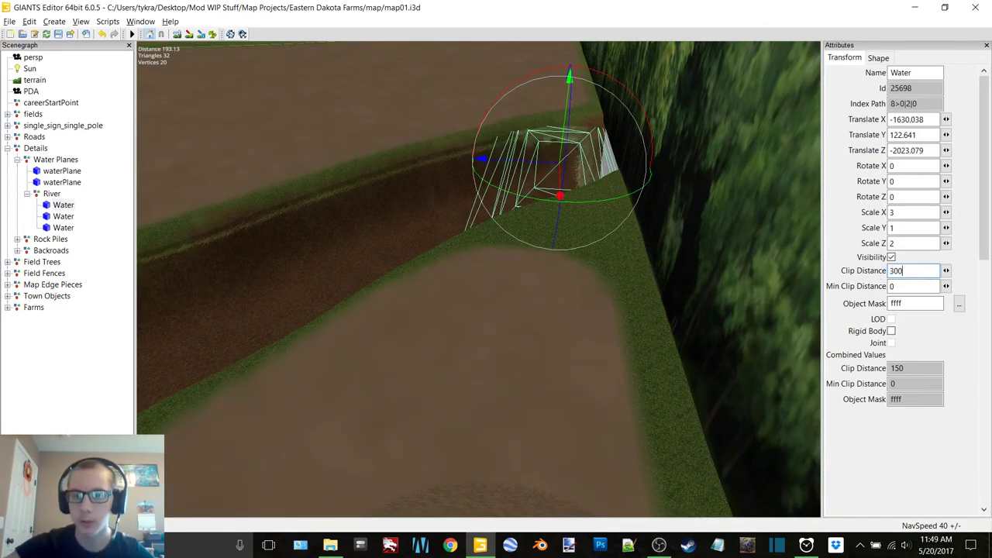
middle_click_drag(814, 280, 111, 355)
left_click(110, 355)
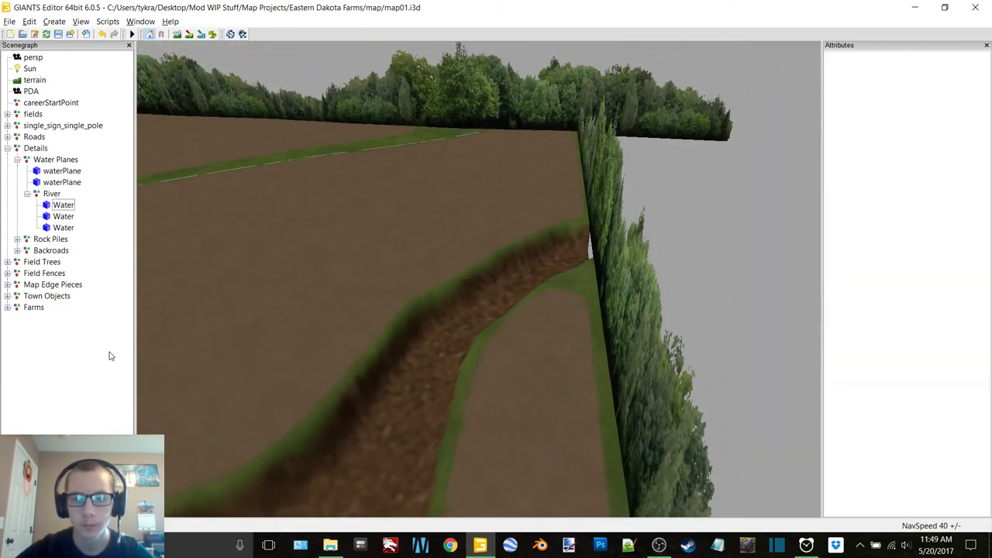
Set the first Water plane's clip distance to 10000 and copy that value
left_click(64, 204)
double_click(912, 270)
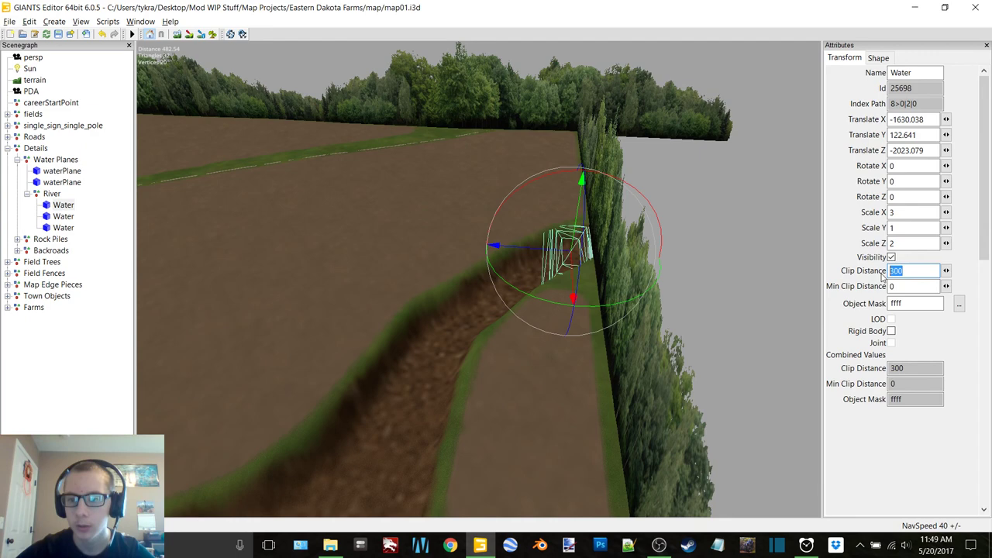
type("10")
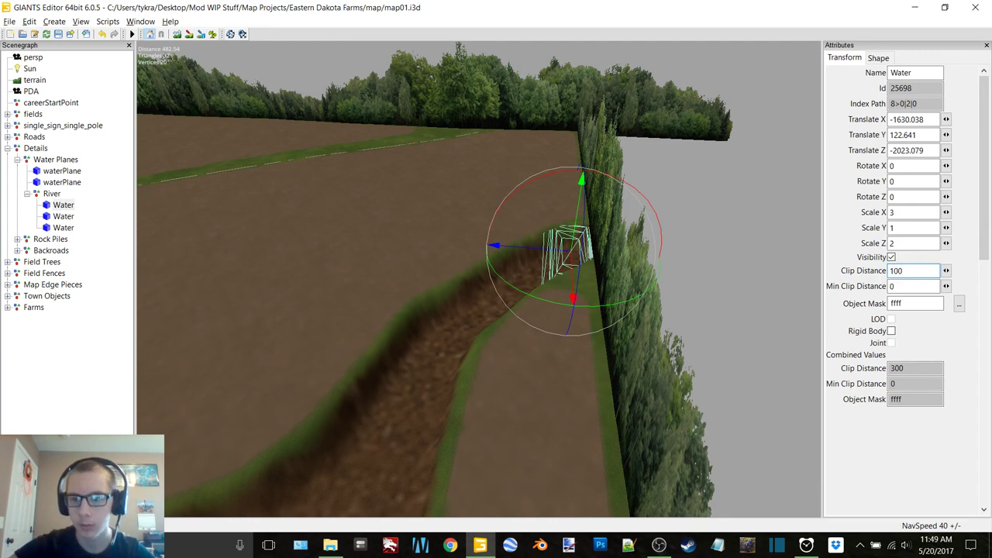
type("00")
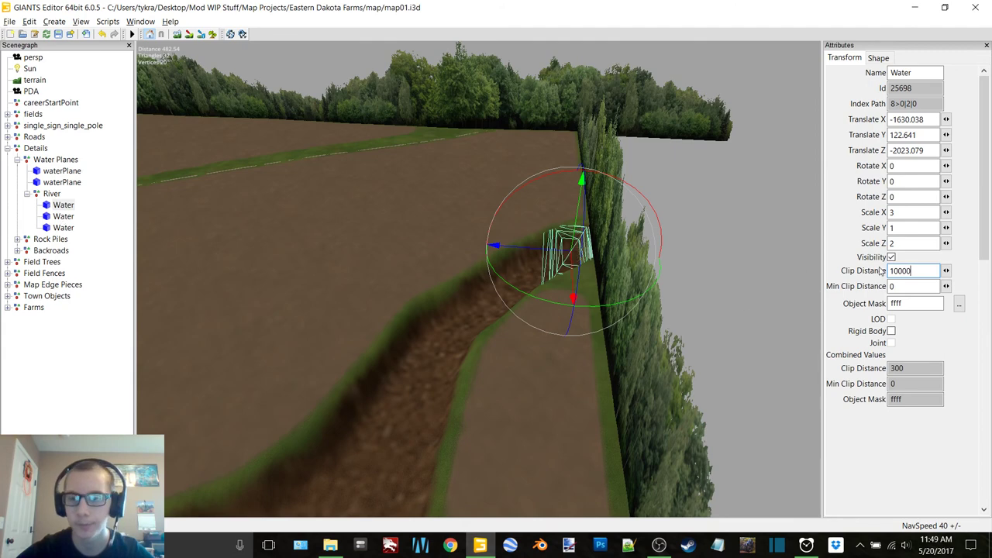
left_click_drag(915, 270, 891, 282)
key("ctrl+c")
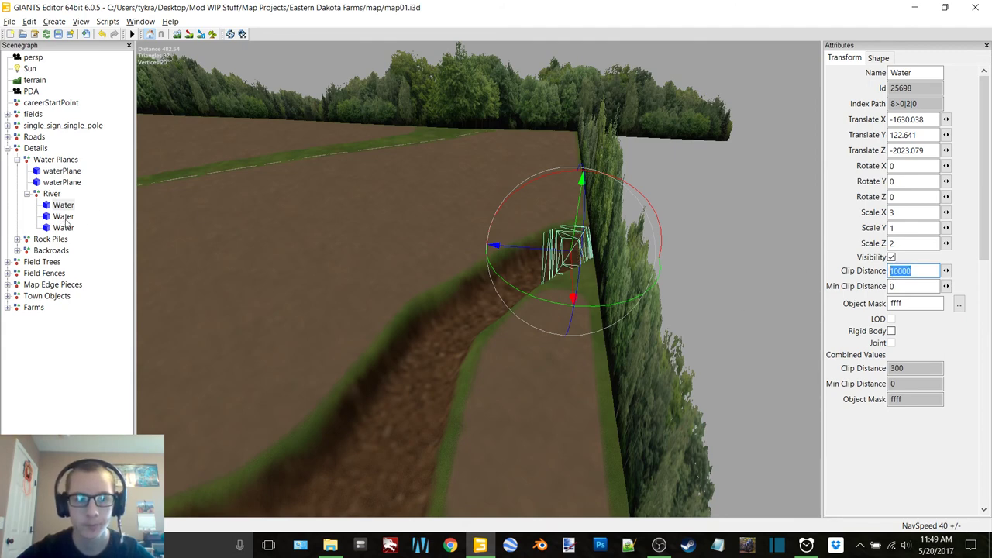
Apply the copied clip distance of 10000 to the second and third Water planes, and clear the selection
left_click(65, 217)
left_click_drag(910, 271, 881, 275)
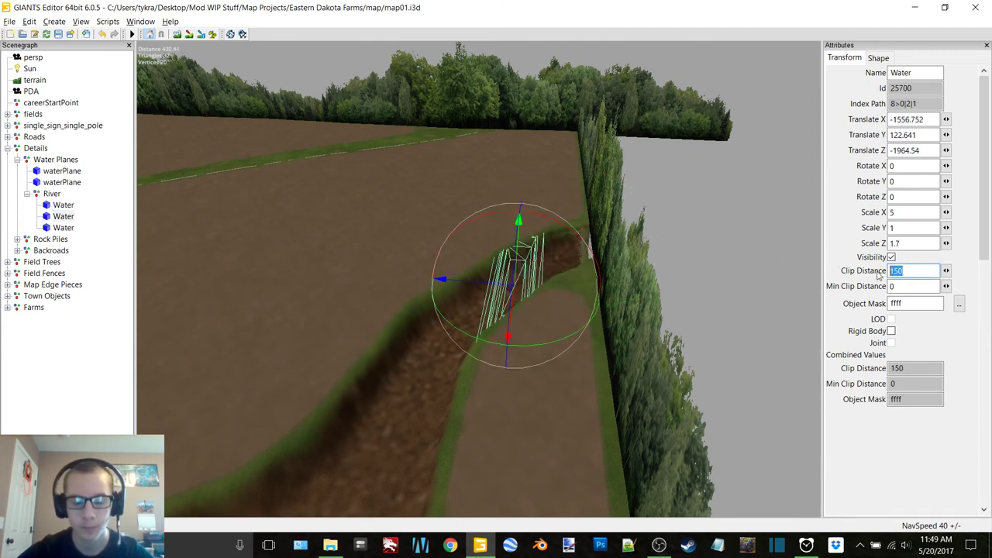
key("ctrl+v")
left_click(64, 228)
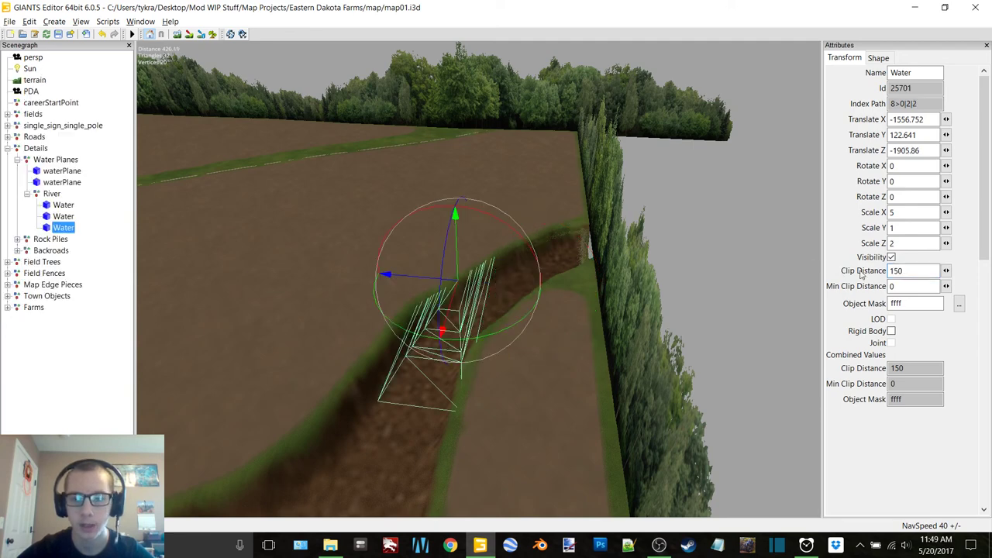
double_click(914, 270)
key("ctrl+v")
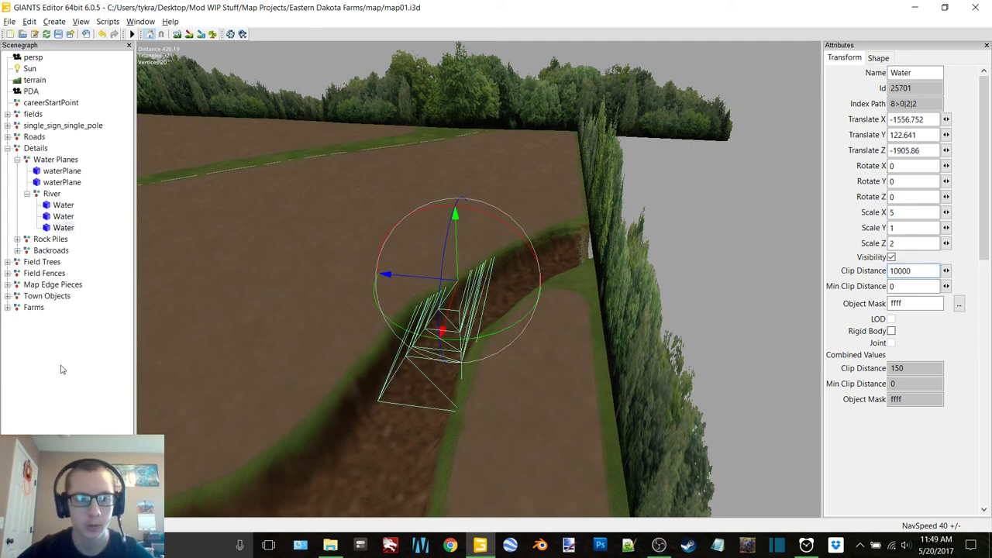
left_click(60, 369)
left_click(107, 20)
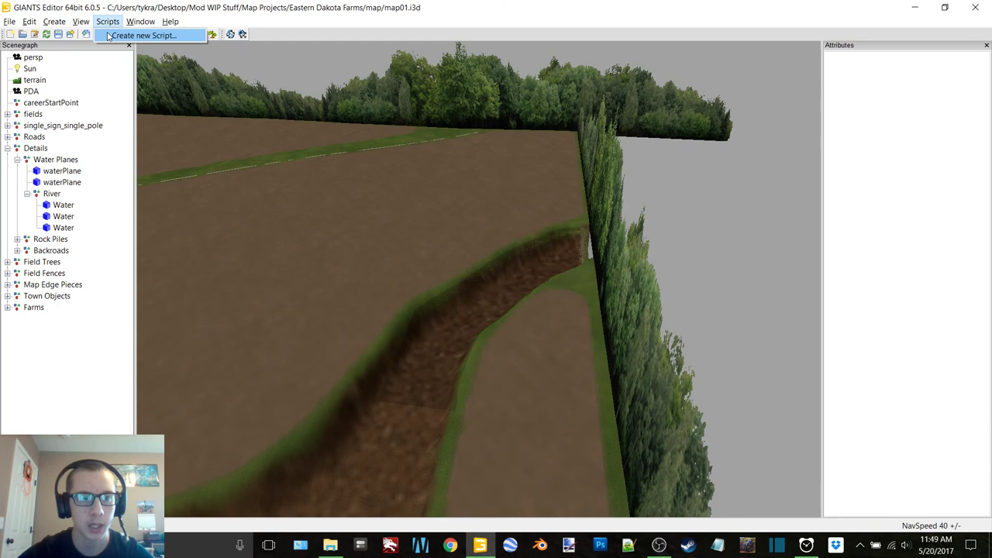
Check the whole river course from an overhead camera and return to the perspective view
left_click(192, 48)
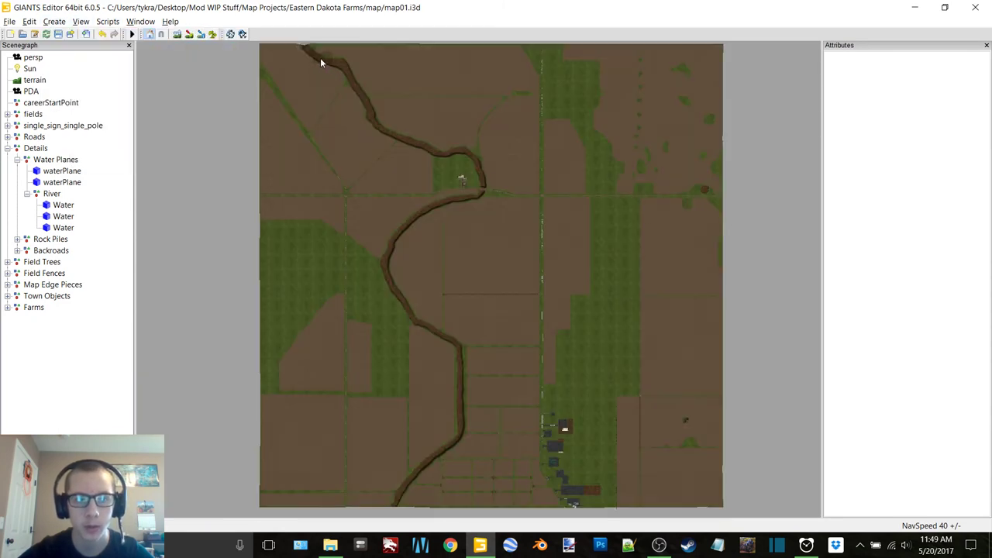
left_click(81, 21)
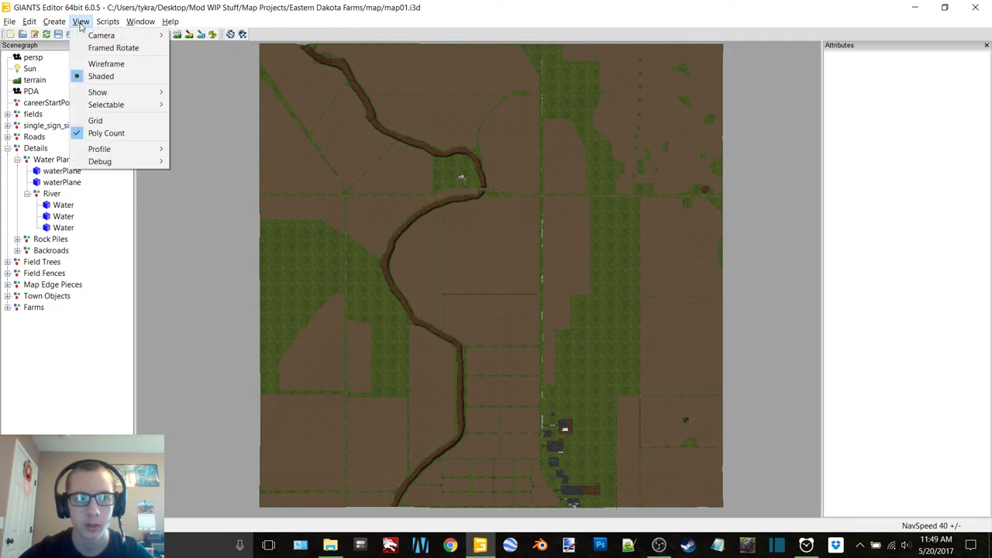
mouse_move(101, 35)
left_click(195, 35)
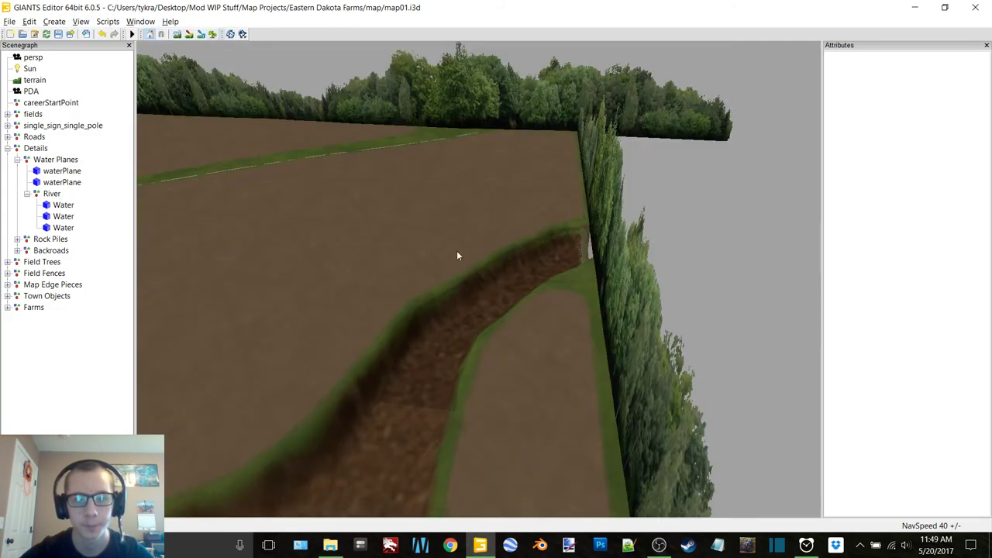
Select the third Water plane in the river channel and set its X scale to 10
left_click_drag(477, 285, 607, 152, "alt")
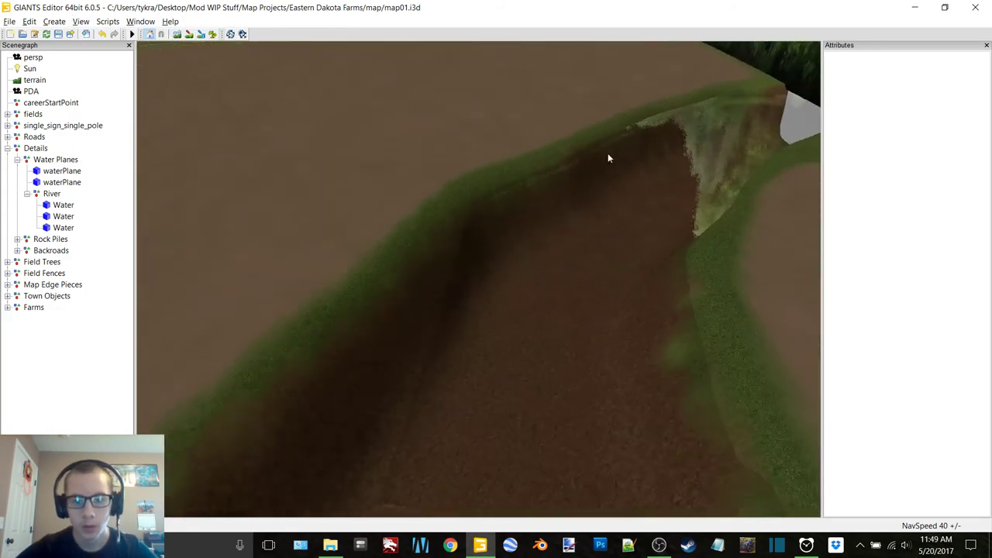
scroll(571, 298, "up", 3)
left_click(571, 299)
left_click_drag(391, 180, 554, 254, "alt")
scroll(370, 285, "down", 3)
left_click(893, 212)
type("10")
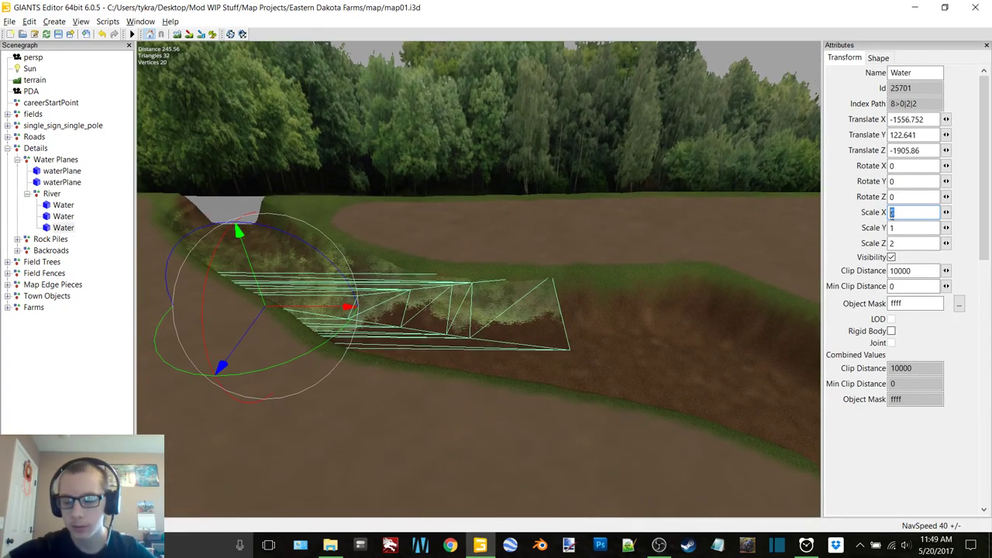
key("Return")
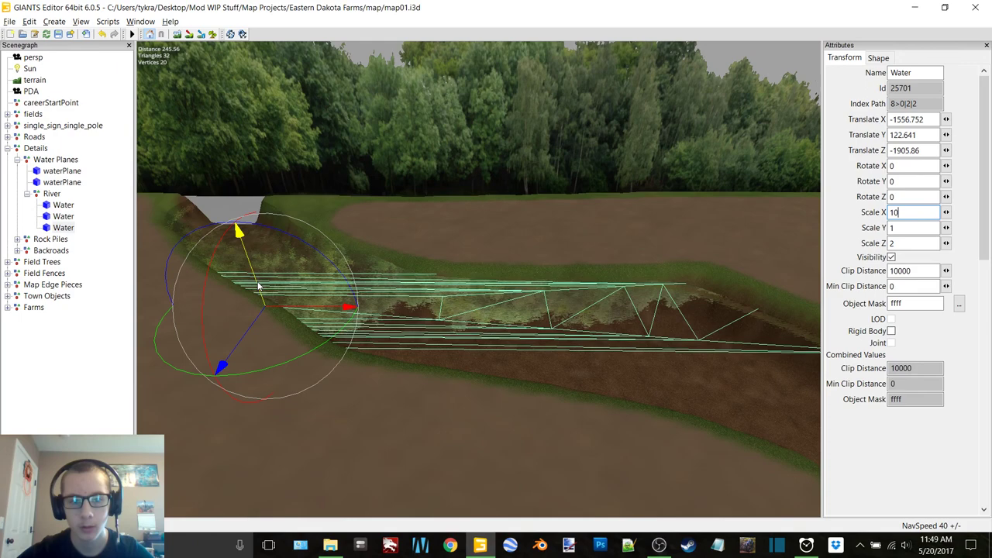
Try raising the third Water plane to a Y translation of 134.81
left_click_drag(258, 282, 249, 260)
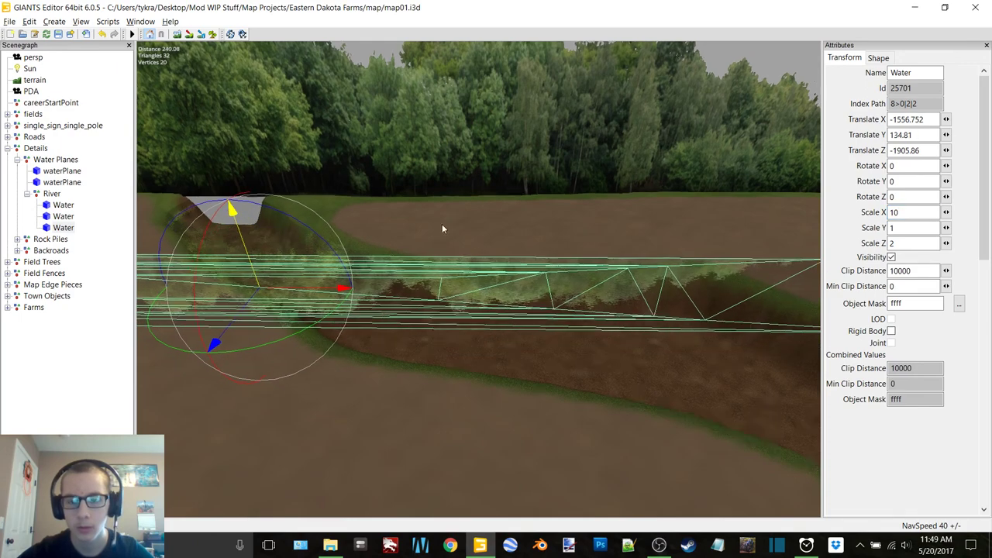
right_click_drag(442, 227, 220, 367, "alt")
scroll(221, 372, "down", 3)
key("ctrl+z")
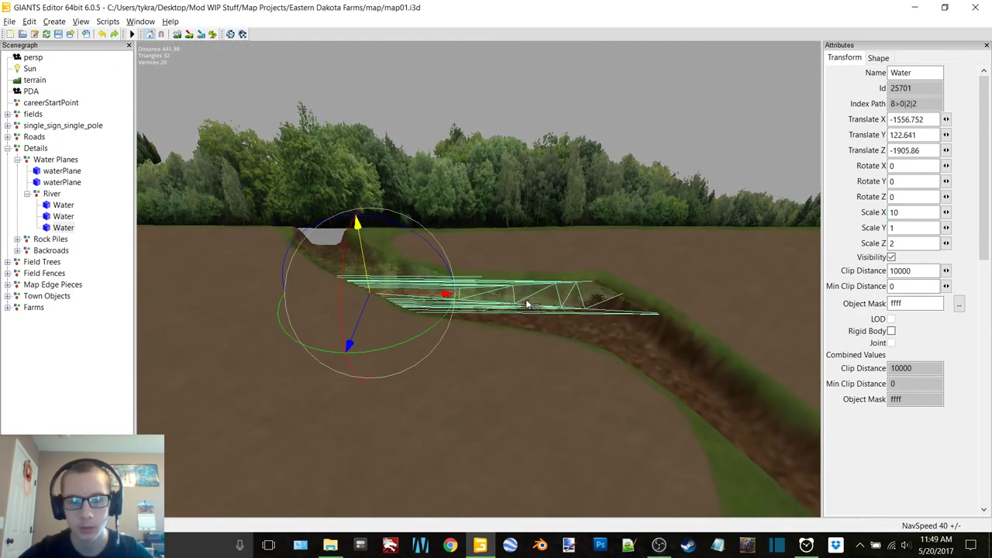
Set the third Water plane's X scale to 7 and move it along X to about -1482.3
double_click(897, 212)
type("7")
key("Return")
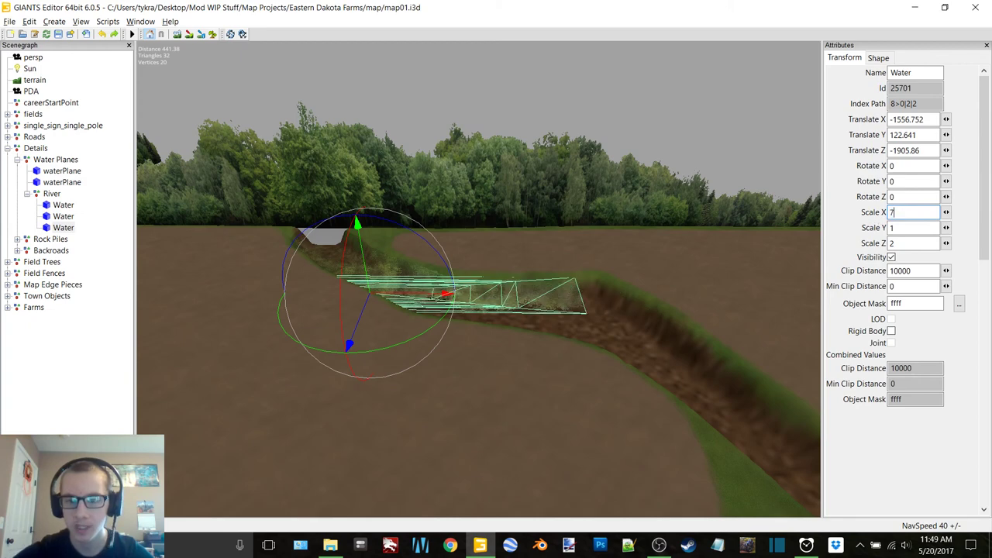
scroll(405, 365, "up", 2)
left_click_drag(407, 364, 474, 276, "alt")
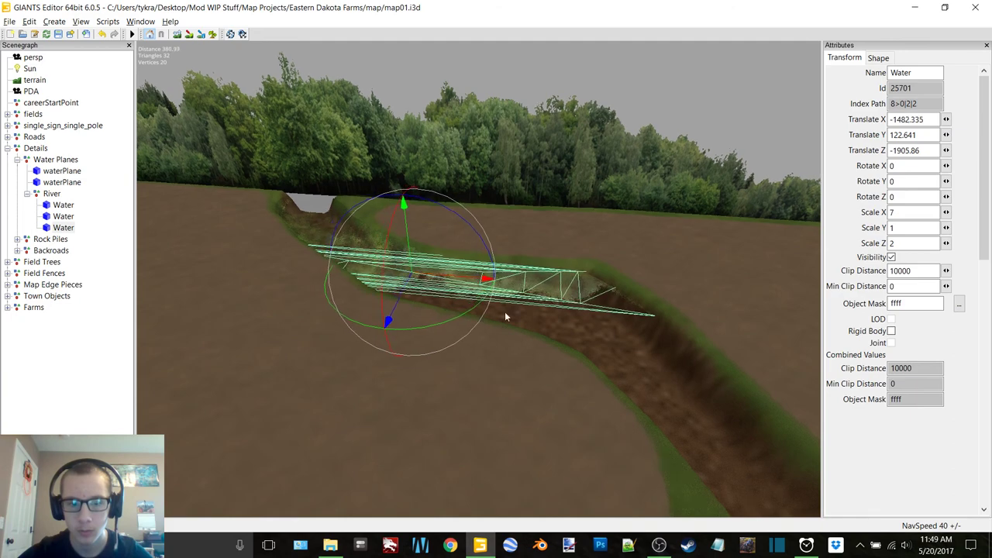
right_click_drag(505, 312, 338, 250)
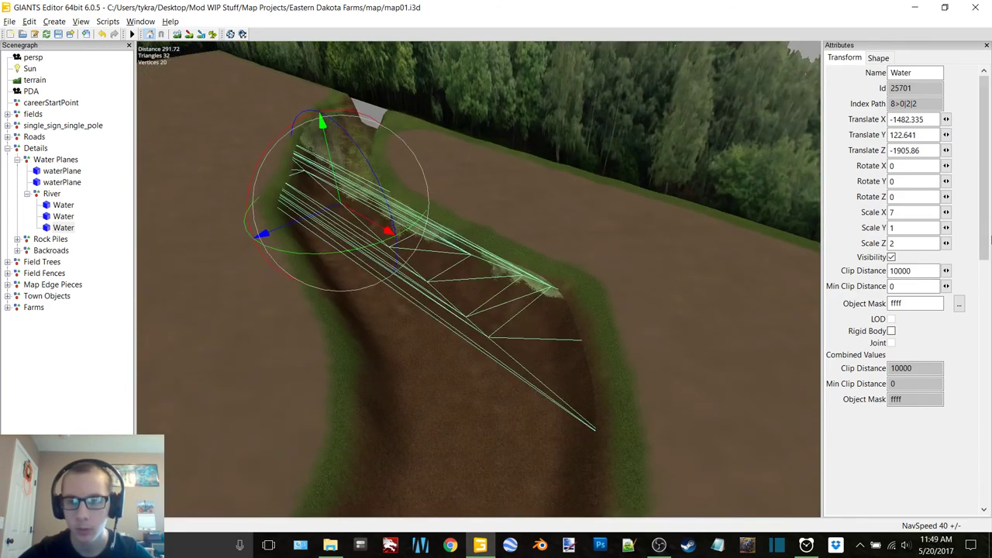
Reduce the third Water plane's X scale to 6 and move it along X to about -1454.4
double_click(909, 212)
type("6")
key("Return")
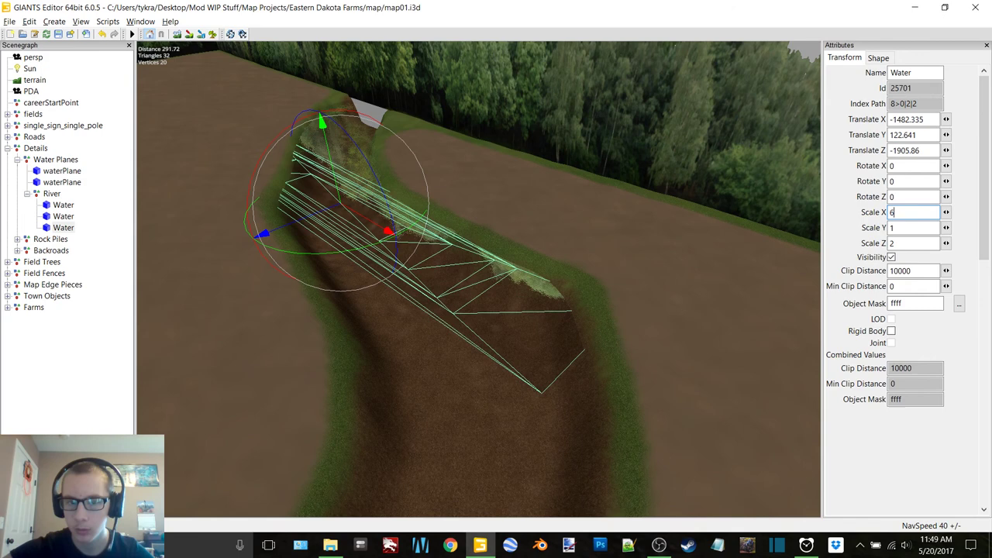
left_click_drag(379, 230, 416, 244)
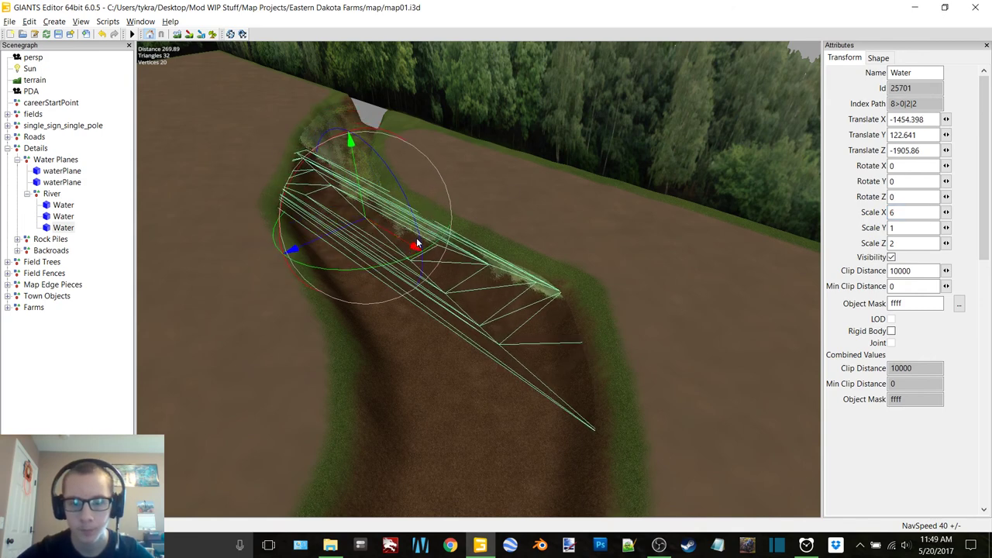
Set the third Water plane's X scale to 6.3, move it along X to about -1468.7, and deselect it
left_click(897, 212)
type(".3")
key("Return")
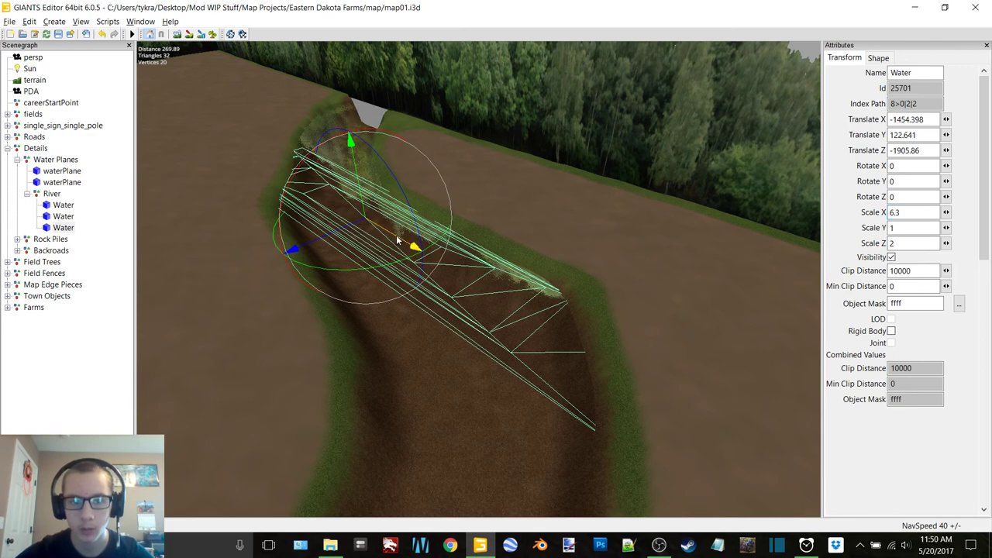
left_click_drag(401, 238, 375, 235)
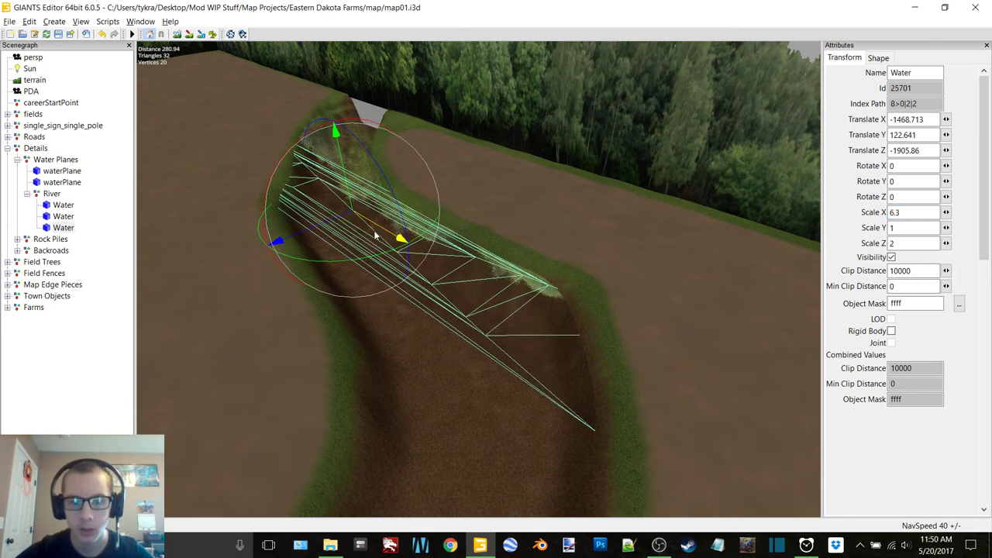
left_click(83, 338)
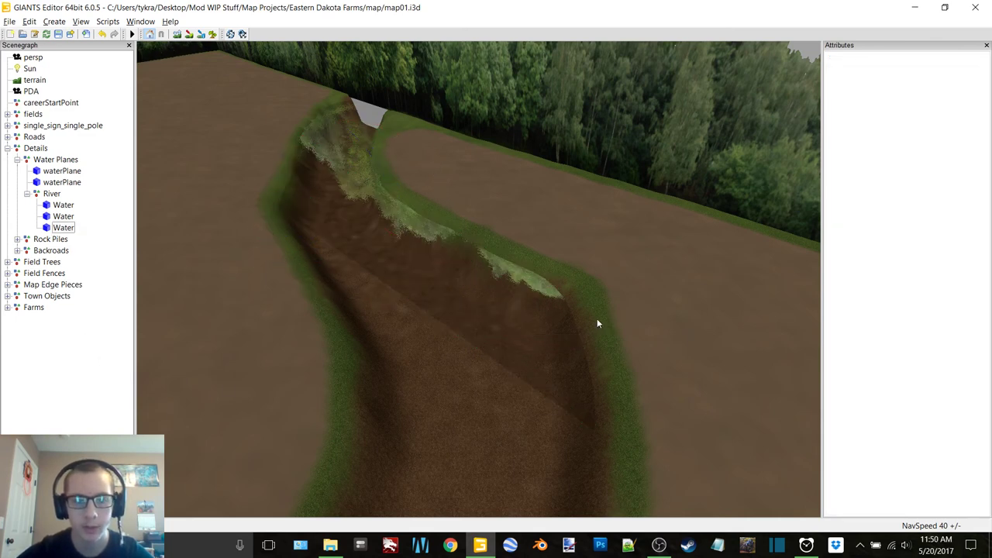
Duplicate the third Water plane and move the copy along Z to about -1841.8, next to the original
middle_click_drag(597, 319, 520, 297, "alt")
left_click_drag(520, 298, 401, 281, "alt")
scroll(401, 281, "down", 2)
middle_click_drag(565, 358, 538, 291, "alt")
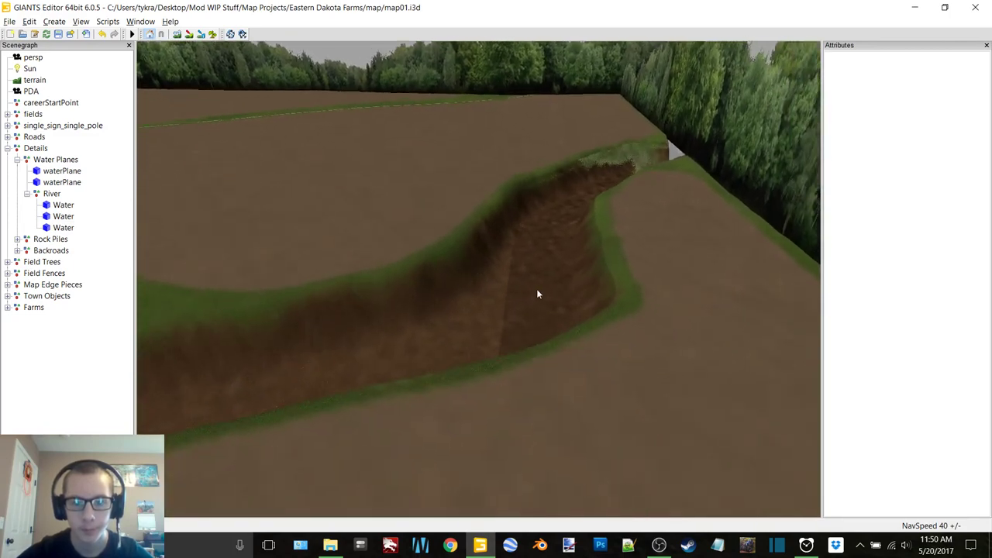
left_click(539, 292)
right_click_drag(466, 382, 553, 266)
key("ctrl+d")
left_click_drag(514, 161, 412, 180)
right_click_drag(413, 179, 517, 278)
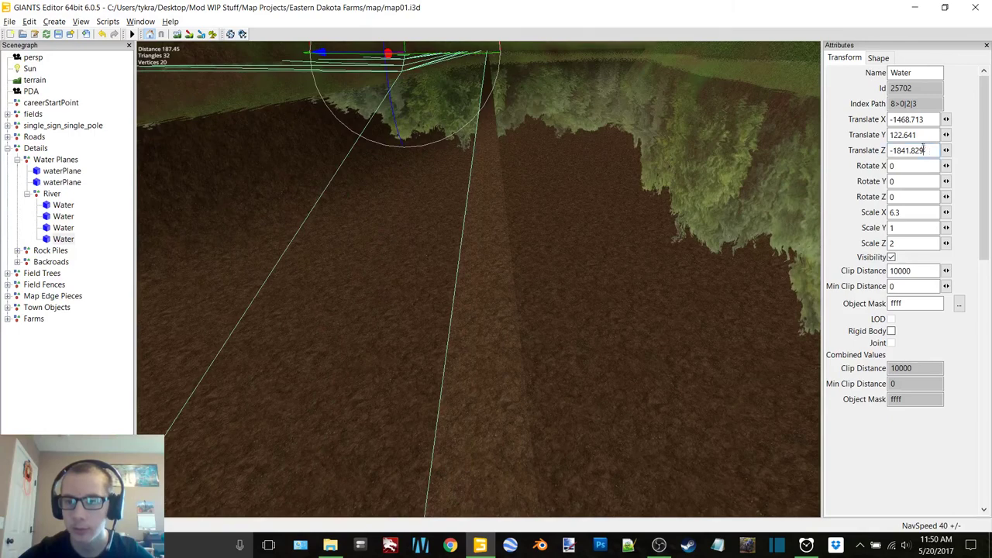
Refine the fourth Water plane's Z translation to -1842.5 to align the seam, and deselect it
left_click_drag(925, 150, 912, 150)
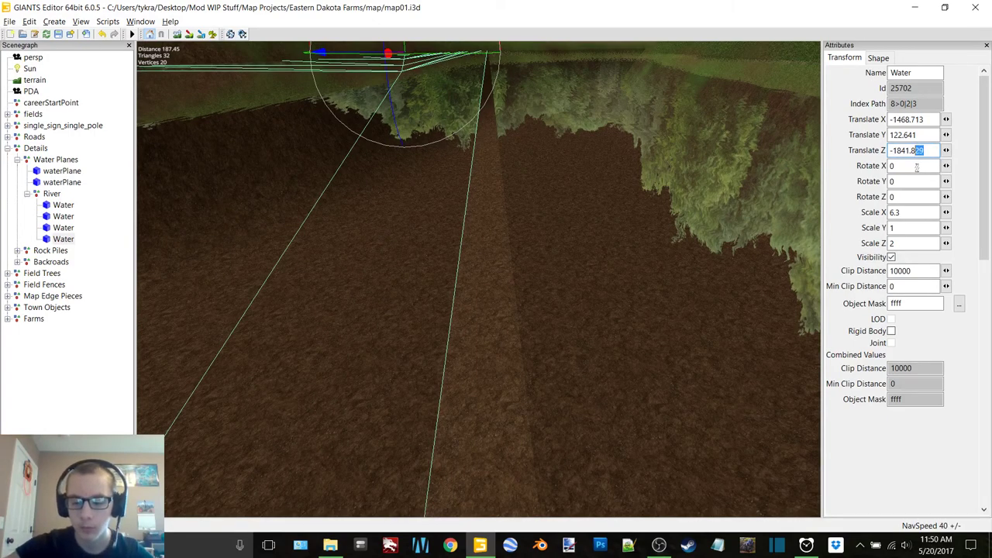
type("4")
key("BackSpace")
key("BackSpace")
key("BackSpace")
key("BackSpace")
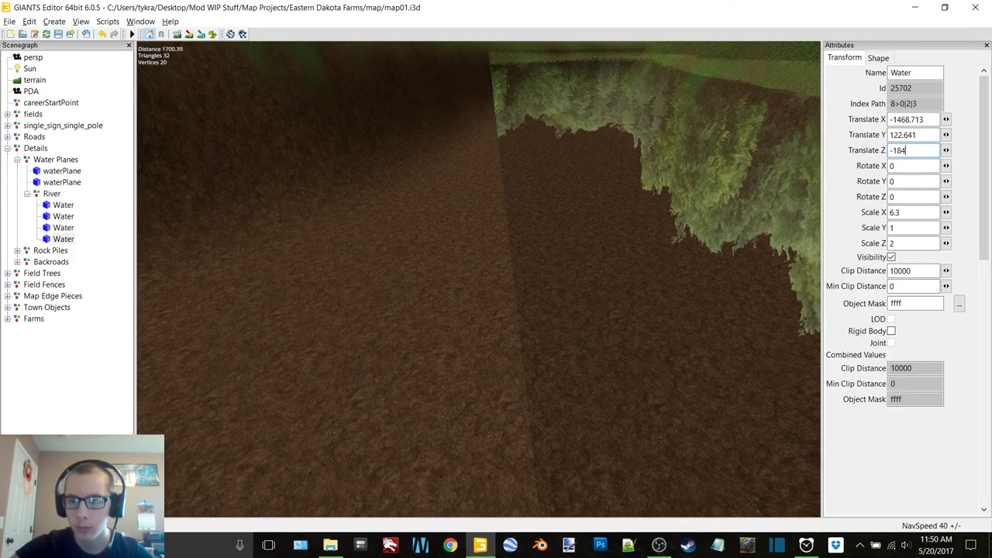
type("2")
key("BackSpace")
type("3")
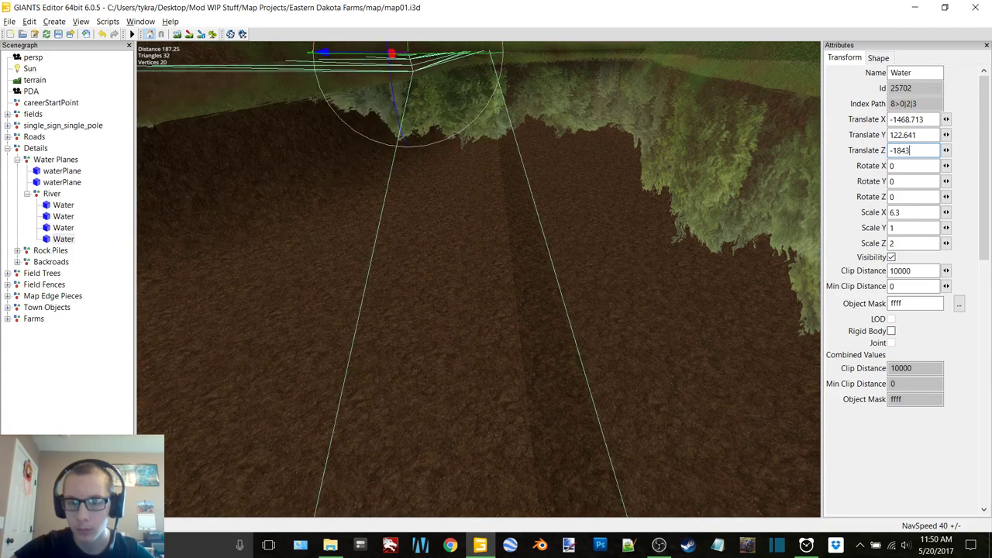
key("BackSpace")
type("2.5")
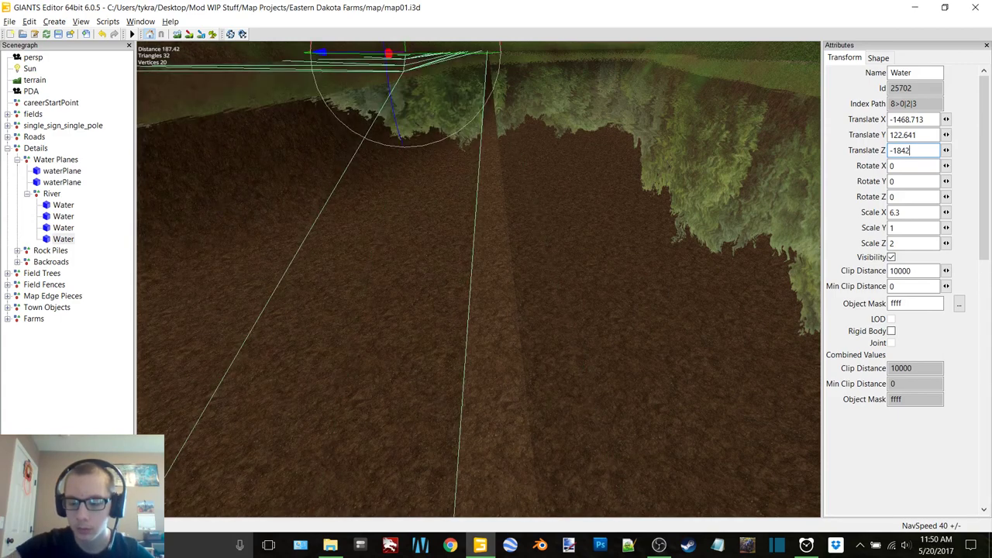
left_click(80, 355)
Check the seam, select the fourth Water plane and move it along X to about -1367.7, following the river bend
scroll(500, 160, "up", 1)
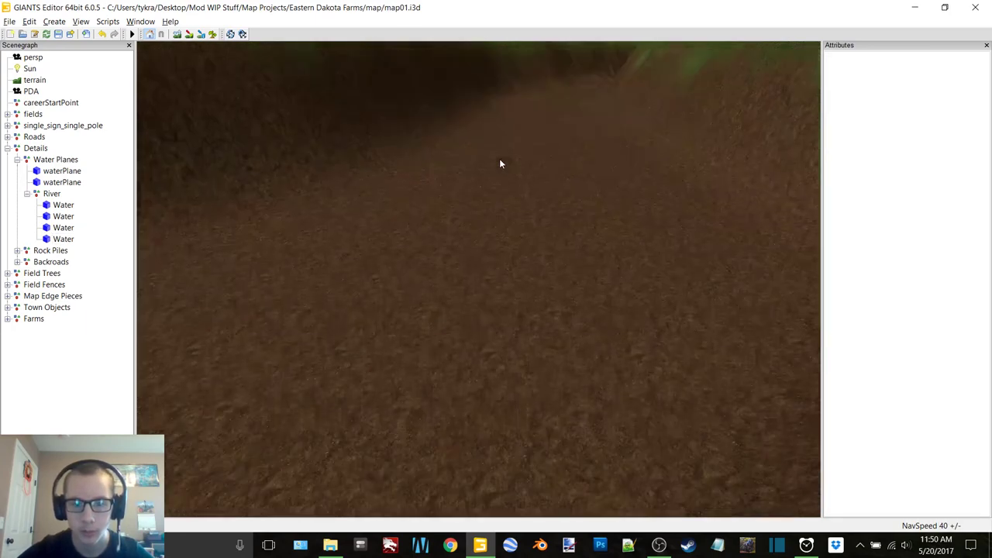
scroll(502, 161, "down", 1)
middle_click_drag(492, 166, 462, 172, "alt")
scroll(462, 172, "down", 2)
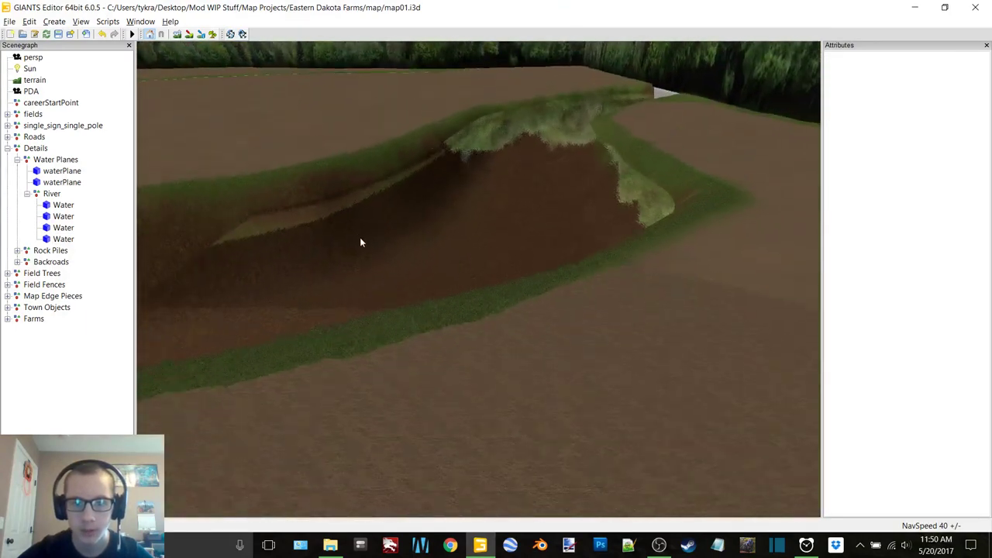
middle_click_drag(360, 237, 431, 310, "alt")
left_click(433, 311)
left_click_drag(449, 297, 640, 260, "alt")
right_click_drag(642, 260, 286, 261)
left_click_drag(286, 260, 480, 298)
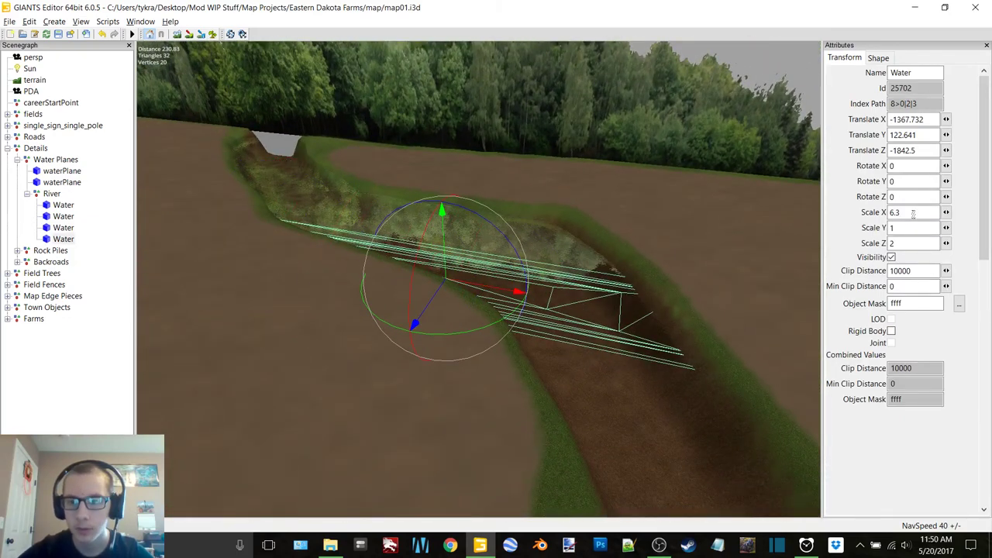
Set the fourth Water plane's X scale to 4 and move it along X to about -1386.1
left_click_drag(913, 215, 882, 219)
type("4")
middle_click_drag(658, 256, 535, 302, "alt")
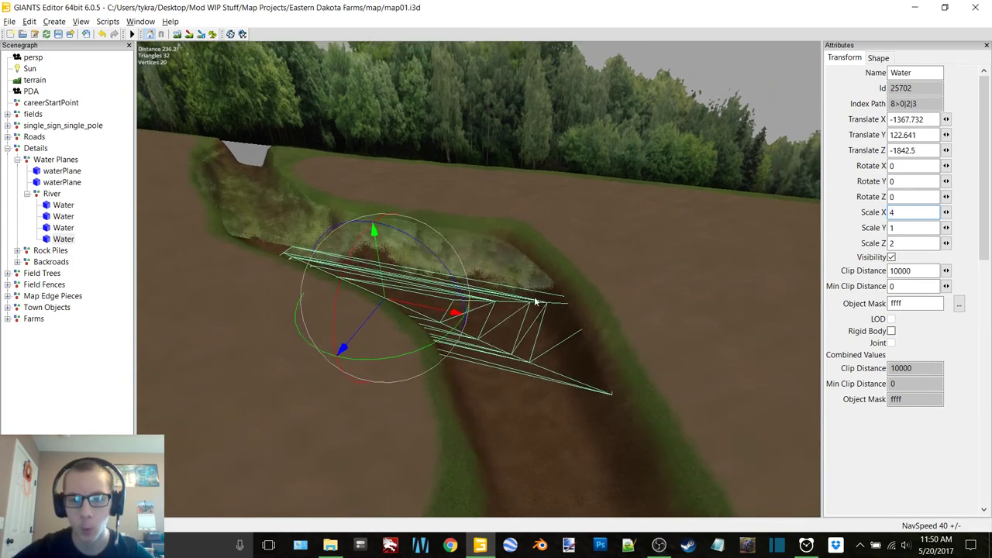
right_click_drag(535, 303, 465, 199)
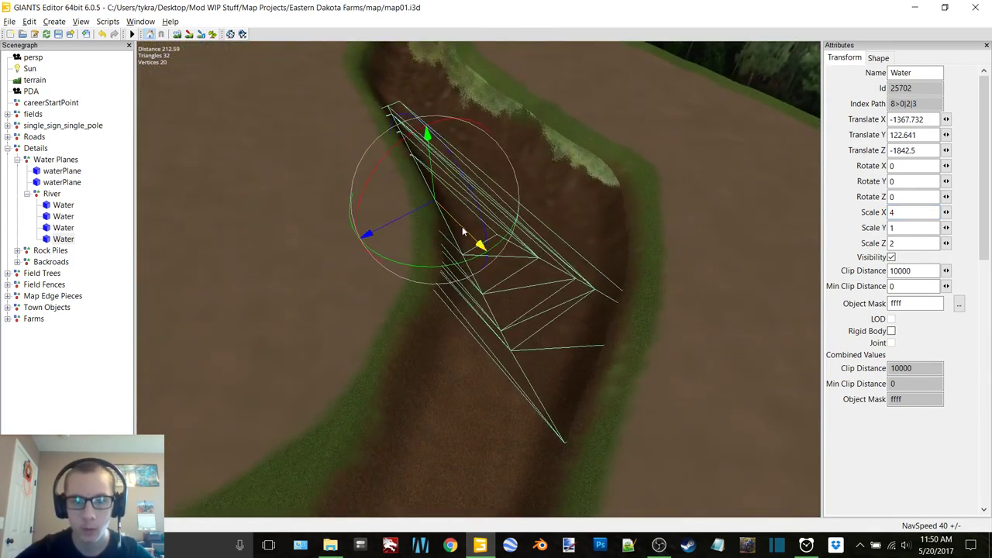
left_click_drag(463, 231, 434, 208)
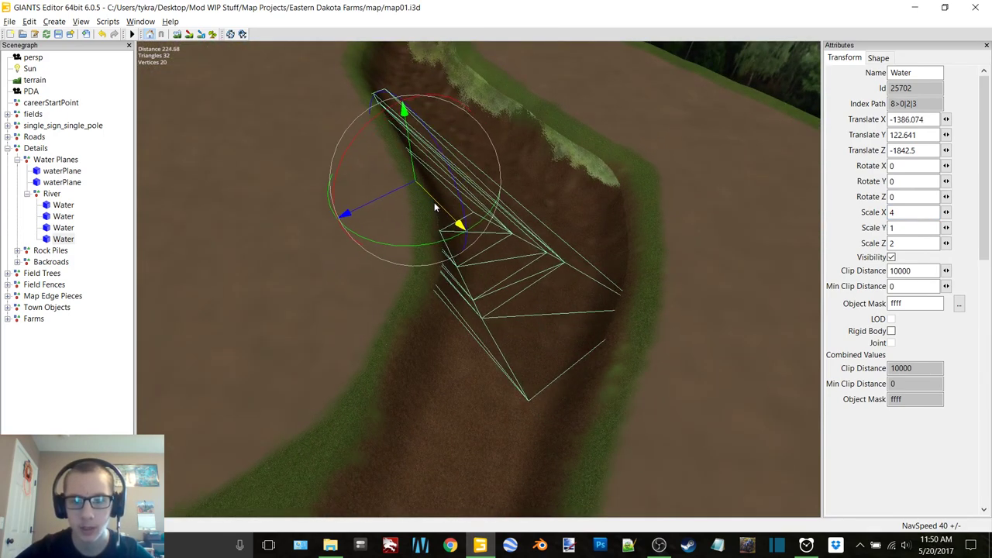
Try an X scale of 4.5 on the fourth Water plane, set it to 5, and move the plane along X to about -1399.0
left_click(904, 215)
type(".5")
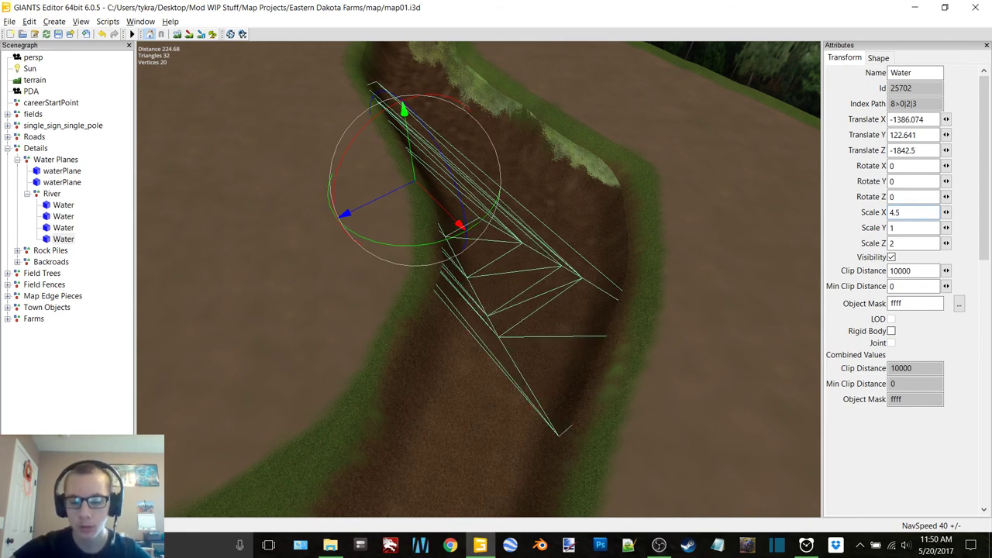
key("BackSpace")
key("BackSpace")
key("BackSpace")
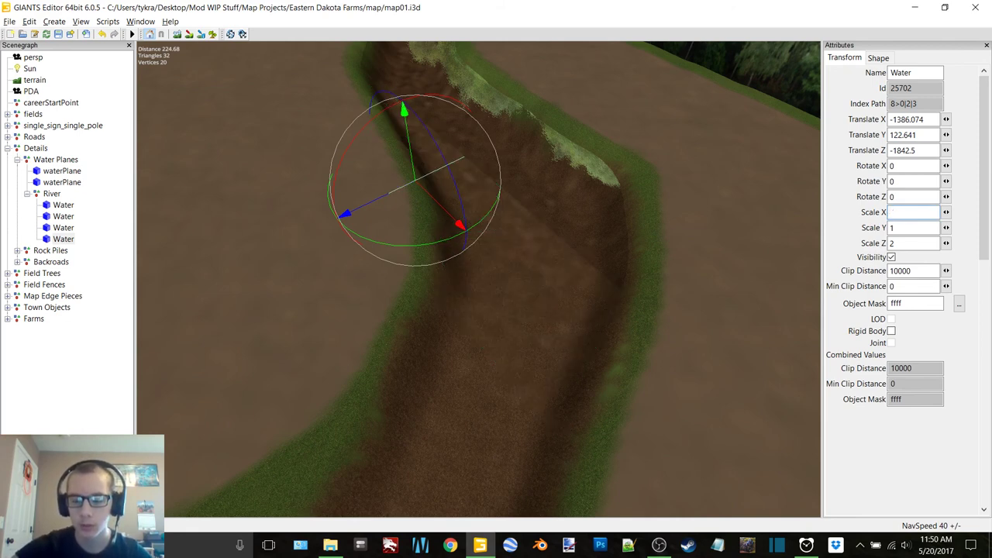
type("5")
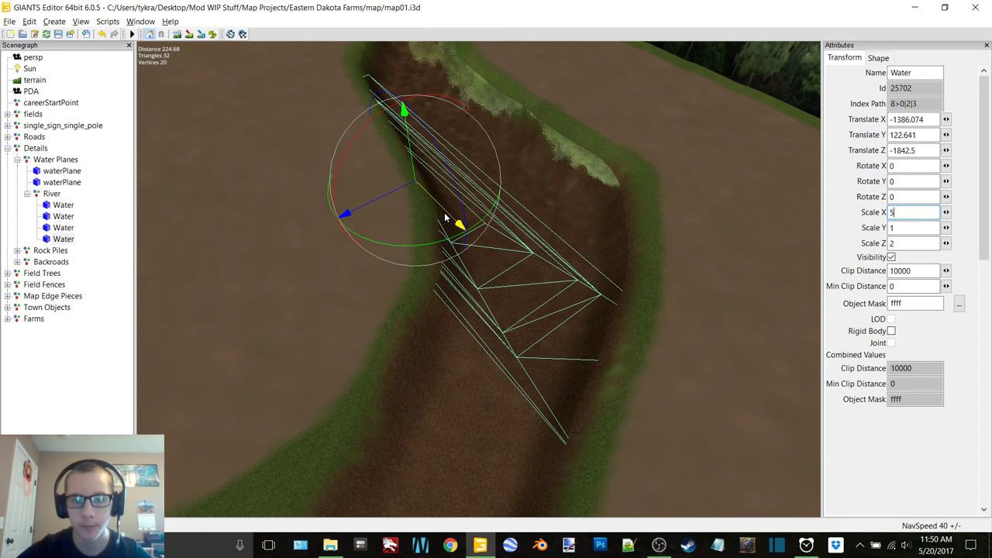
left_click_drag(444, 213, 425, 204)
Set the fourth Water plane's X scale to 5.15, move it along X to about -1397.2, and check its fit in the channel
left_click(906, 216)
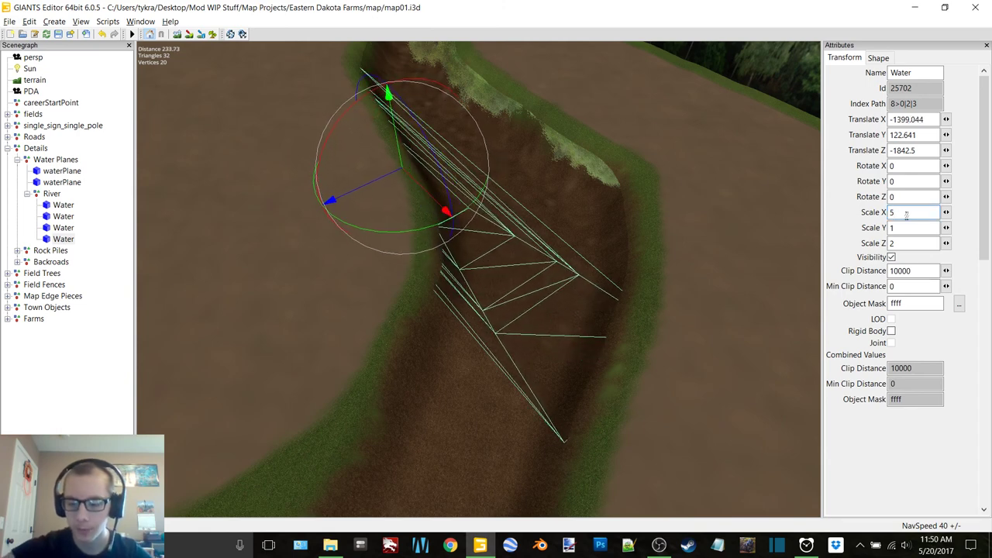
type(".15")
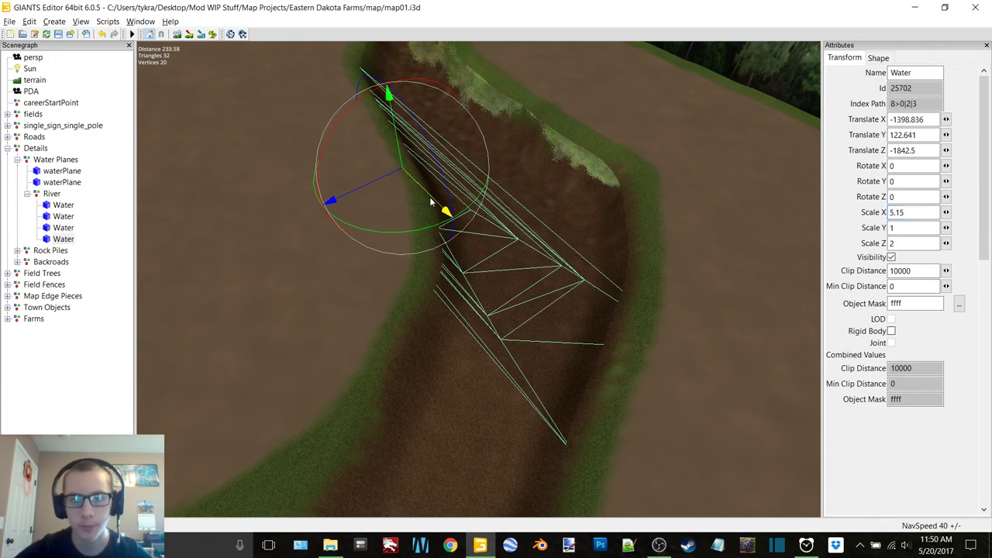
left_click_drag(429, 197, 433, 197)
scroll(618, 164, "down", 3)
middle_click_drag(564, 334, 399, 288, "alt")
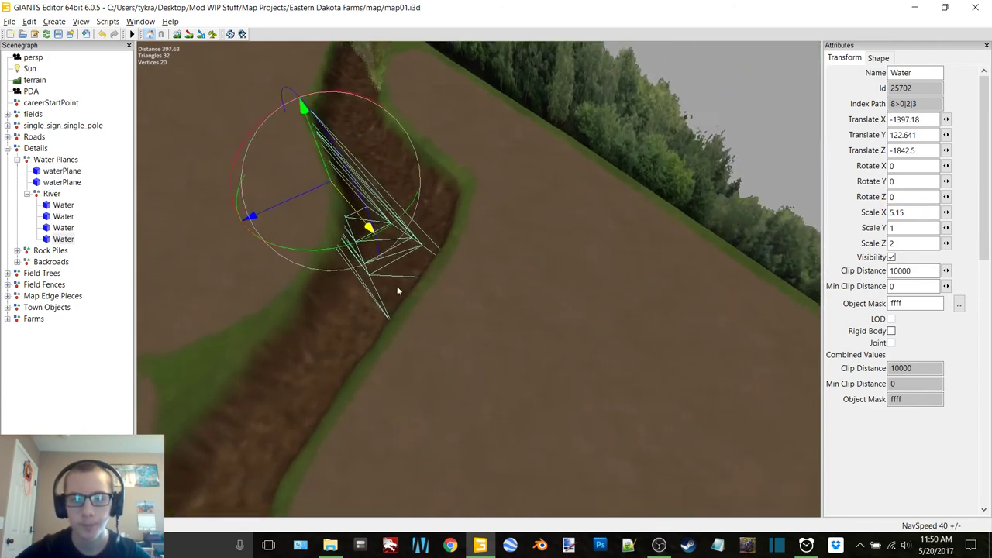
left_click_drag(398, 287, 326, 156, "alt")
right_click_drag(324, 161, 562, 317)
left_click(659, 544)
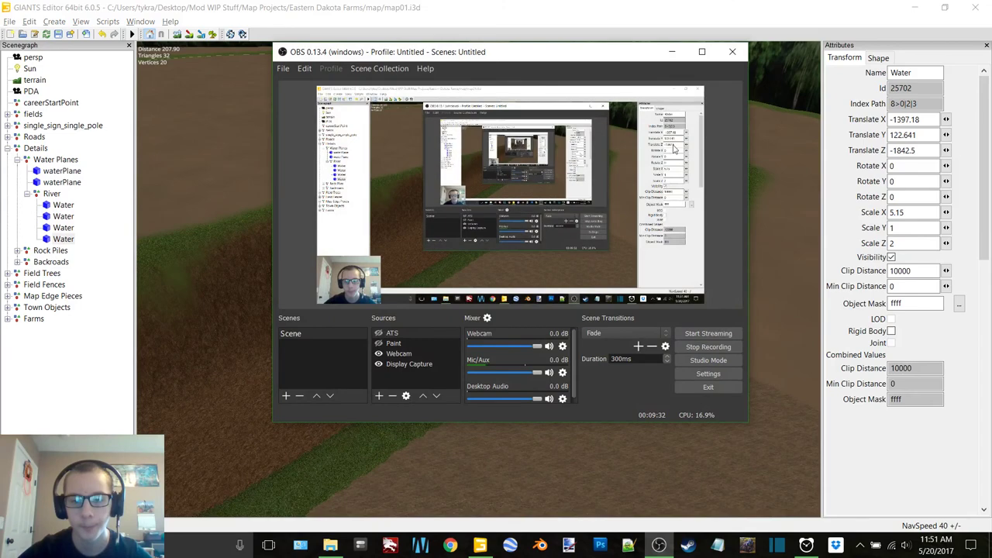
Minimize the recording window, duplicate the fourth Water plane and move the copy along Z to about -1778.5
left_click(671, 51)
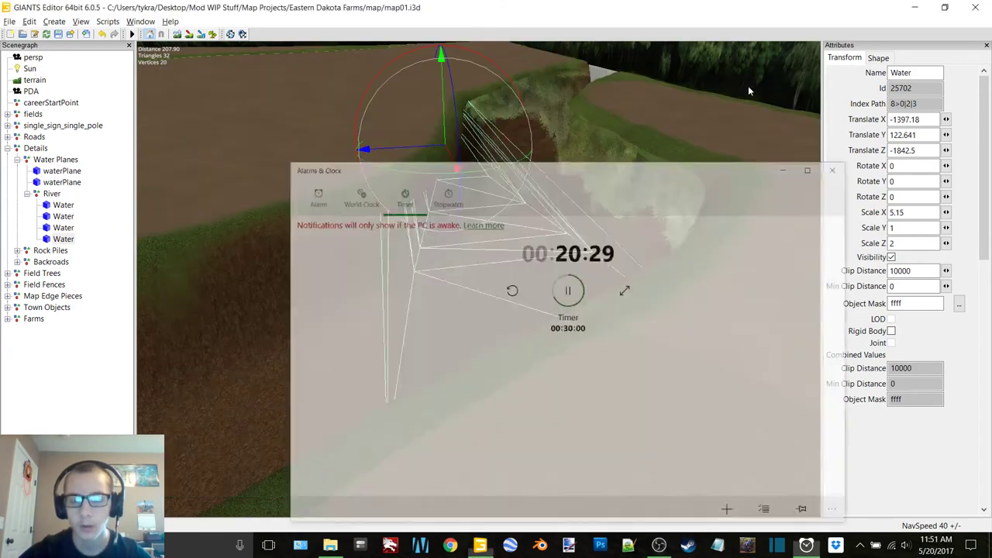
right_click_drag(555, 294, 534, 297)
key("ctrl+d")
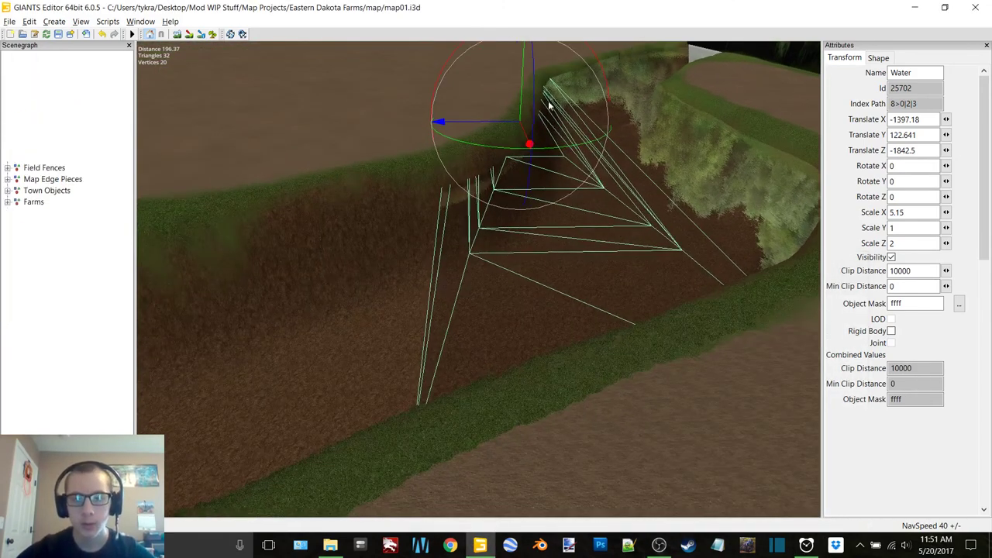
left_click_drag(495, 123, 494, 123)
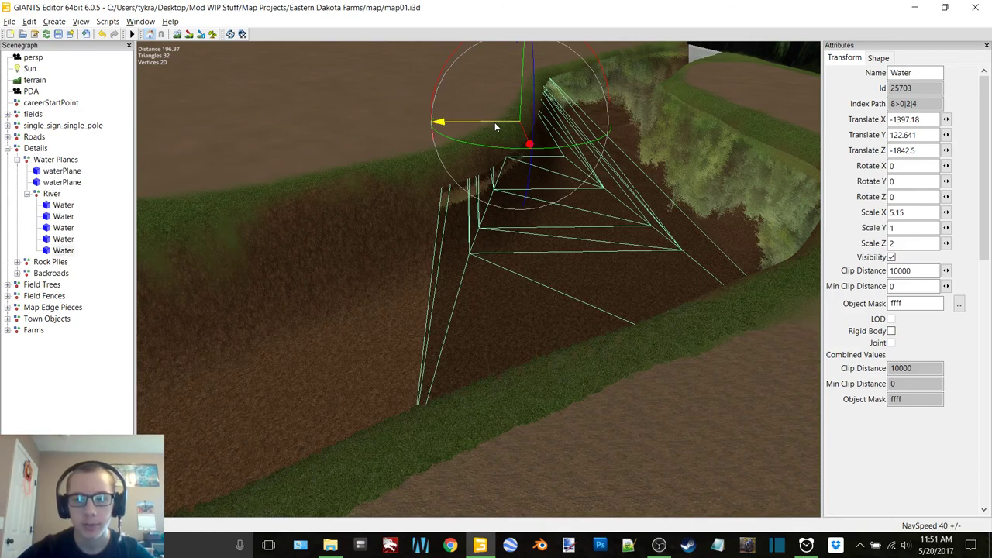
left_click_drag(495, 126, 360, 143)
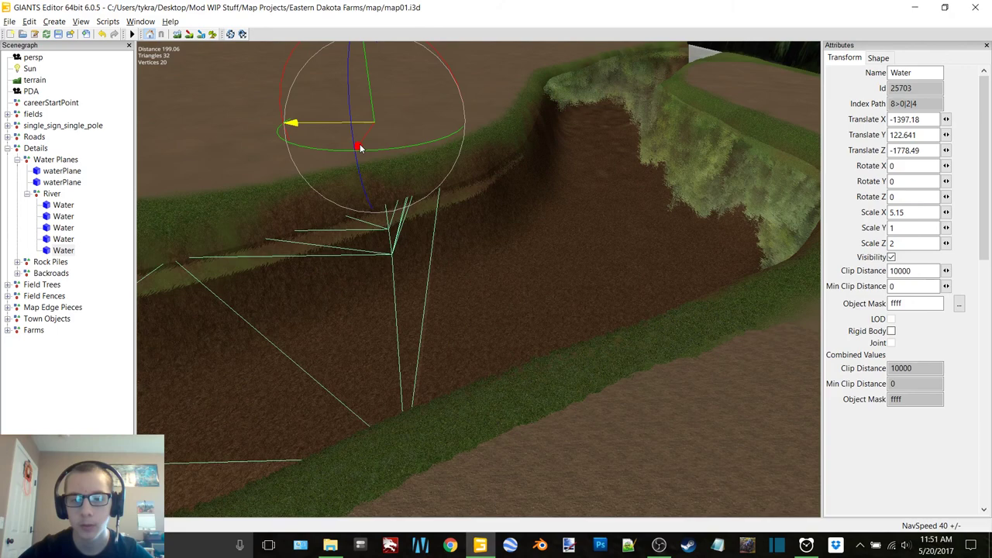
Try Z translations of -1779.2 and -1779.1 on the fifth Water plane and check its seam
right_click_drag(432, 223, 489, 208)
left_click_drag(928, 148, 905, 151)
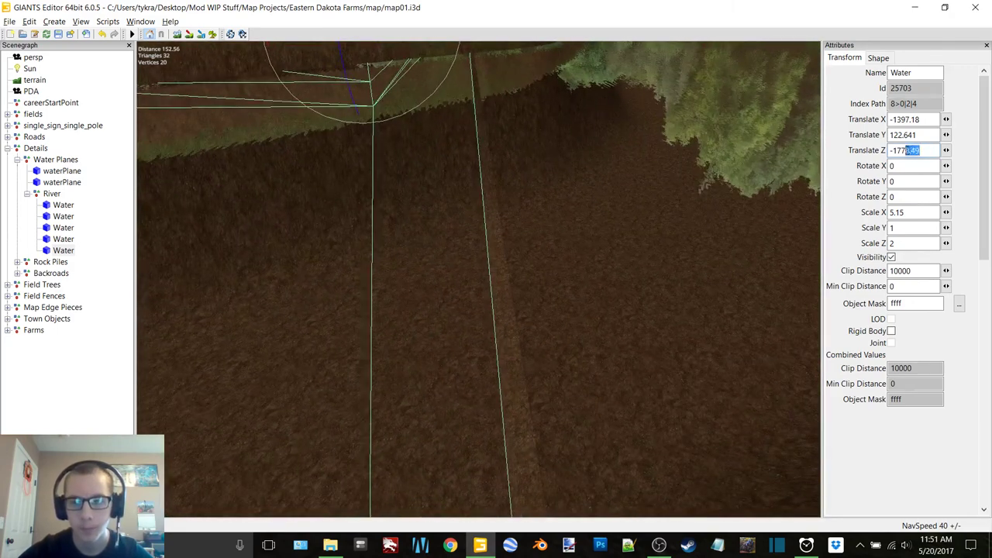
type("9")
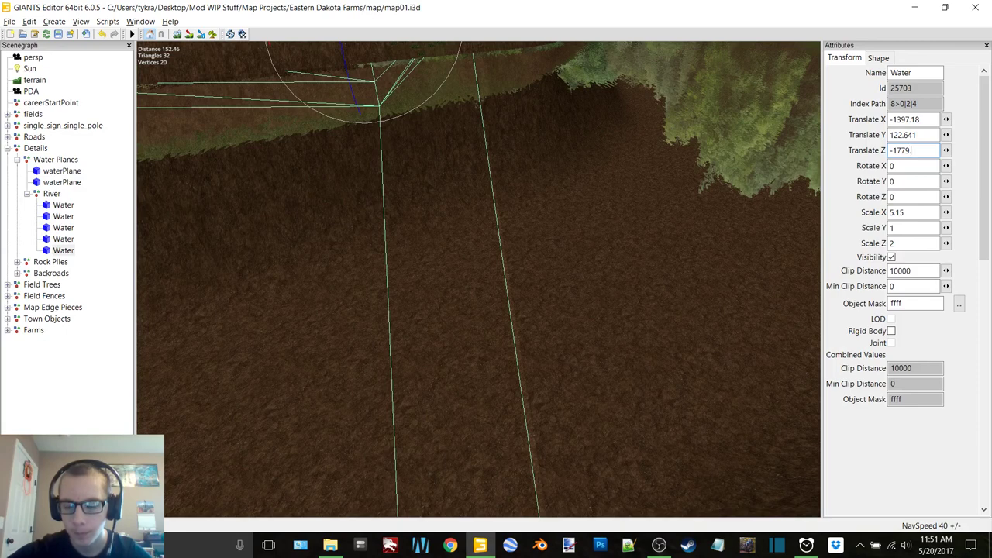
type(".2")
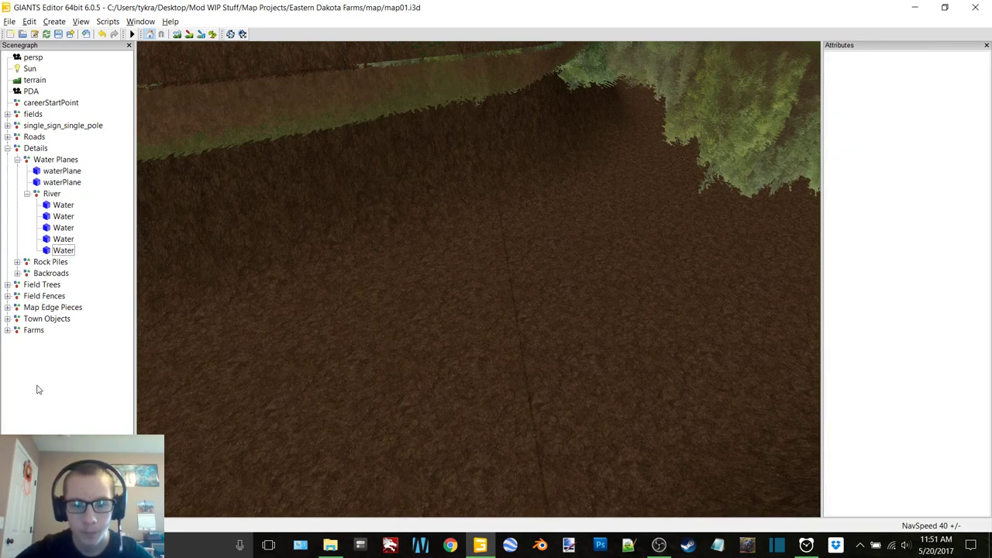
left_click(63, 252)
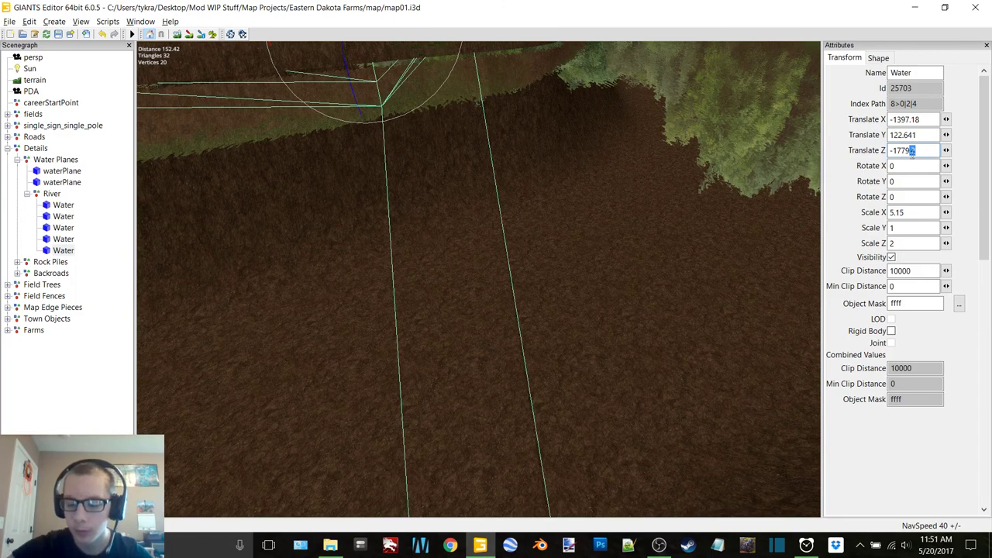
type("1")
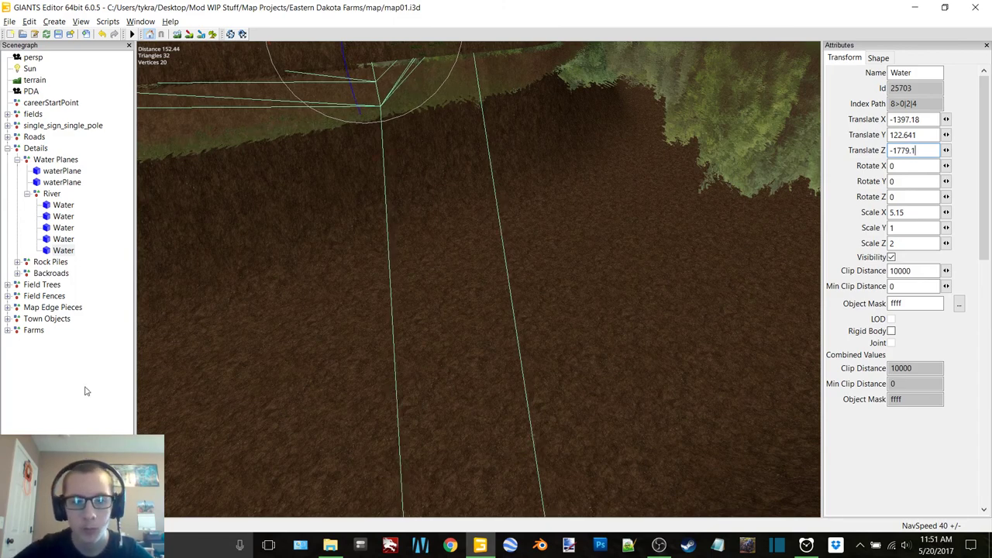
left_click(86, 391)
Set the fifth Water plane's Z translation to -1779.13 and check the seam with the neighbouring plane
left_click(64, 251)
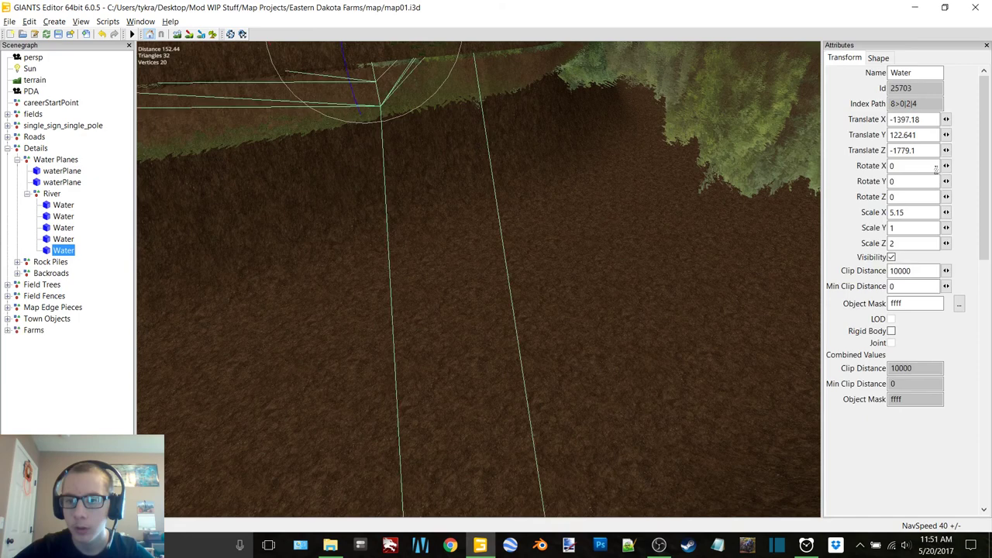
left_click(114, 381)
right_click_drag(589, 229, 519, 244, "alt")
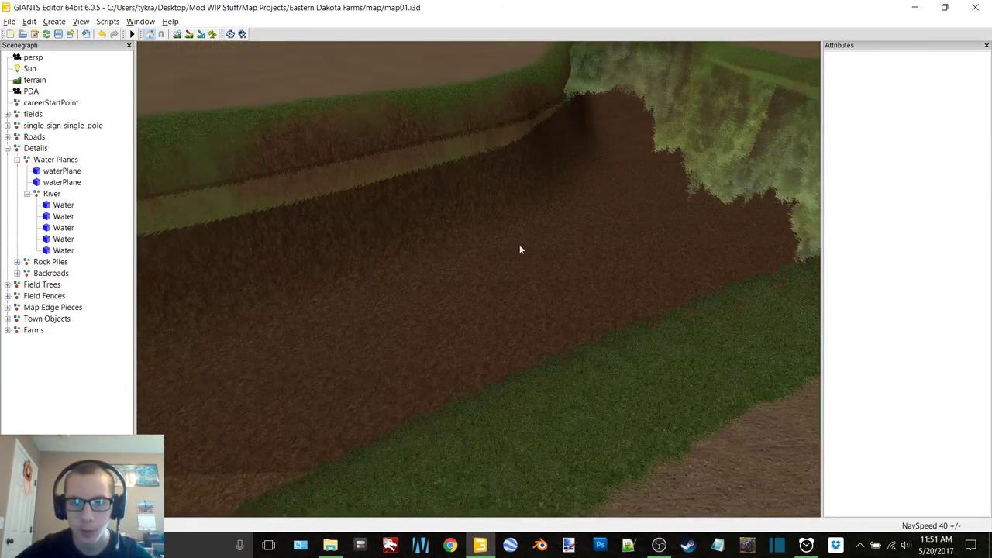
Select the fifth Water plane, move it along X to about -1295.1 and set its X scale to 3
middle_click_drag(519, 244, 603, 221, "alt")
mouse_move(603, 221)
right_mouse_down("alt")
mouse_move(391, 264)
mouse_move(456, 414)
mouse_move(726, 255)
mouse_move(576, 274)
mouse_move(455, 382)
mouse_move(616, 295)
mouse_move(434, 376)
right_mouse_up("alt")
left_click(457, 341)
left_click(458, 341)
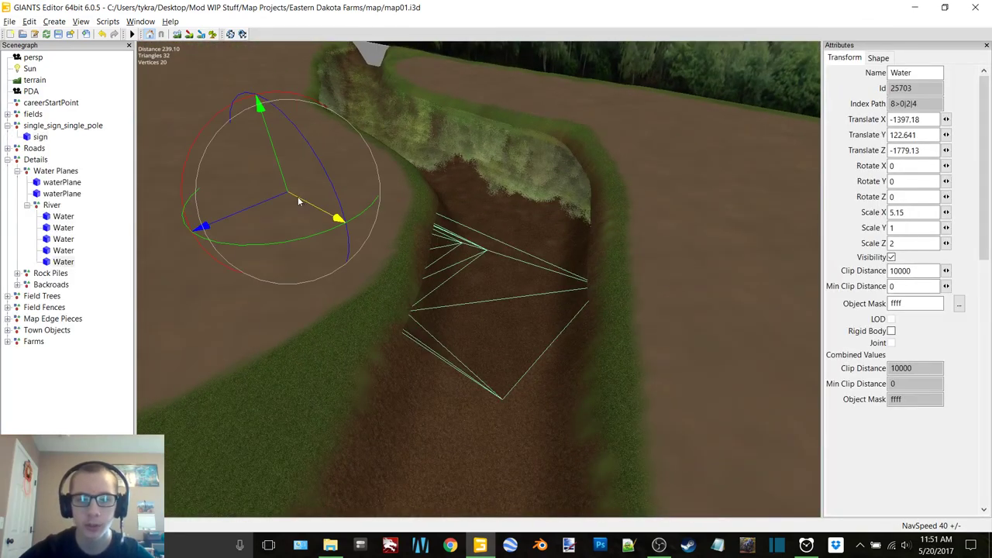
left_click_drag(298, 196, 505, 279)
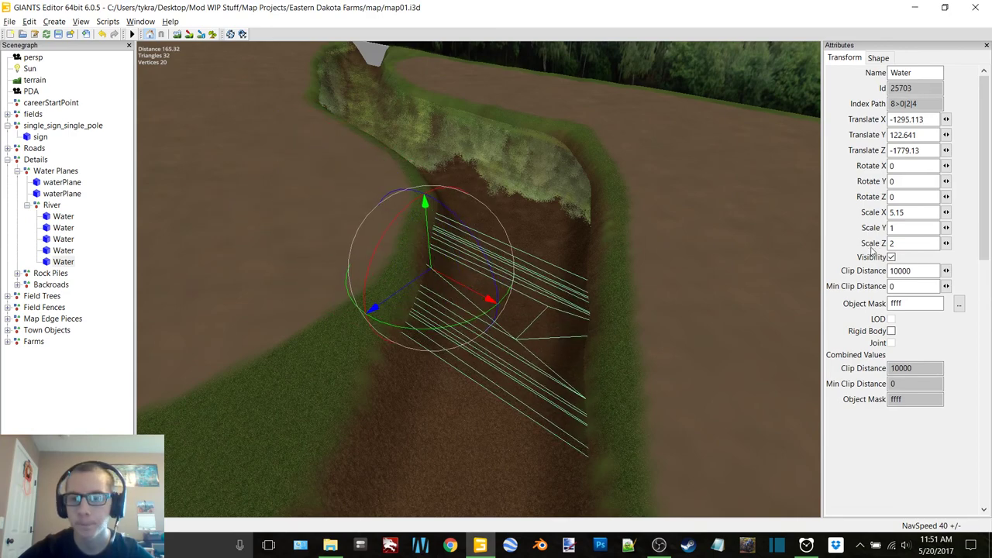
type("3")
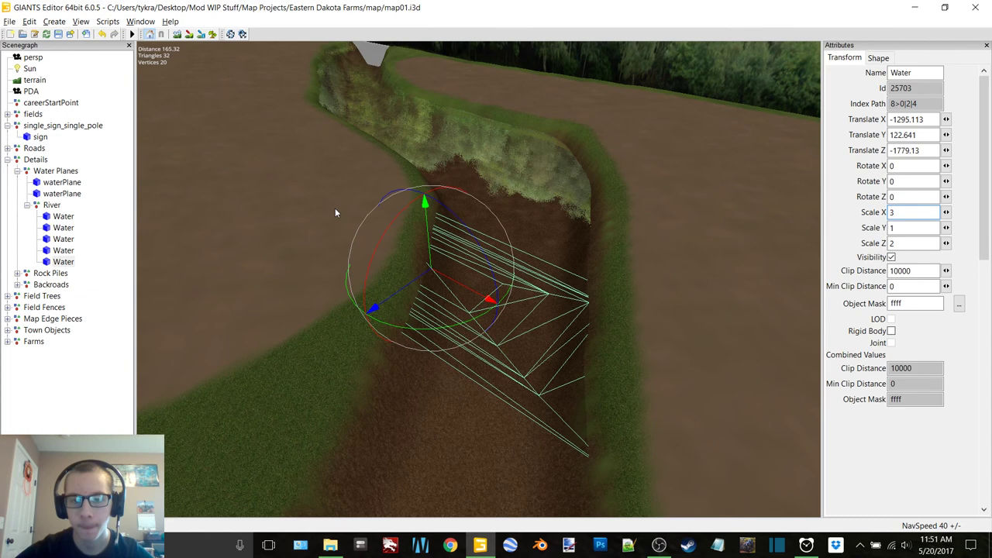
Move the fifth Water plane along X to about -1269.0 and try X scales of 1.5, 1.8 and 1.9
left_click(456, 284)
left_click_drag(483, 294, 552, 325)
type("1")
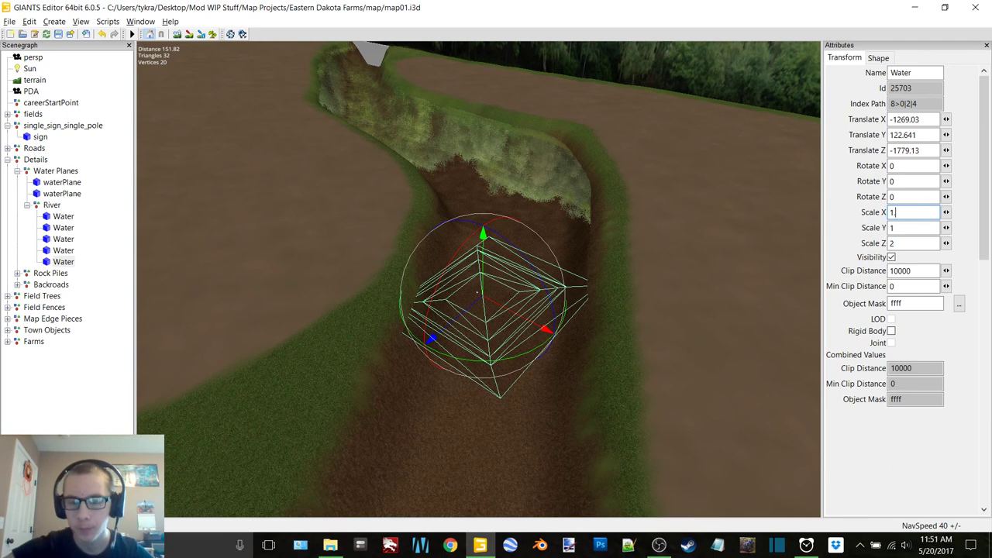
type(".5")
key("BackSpace")
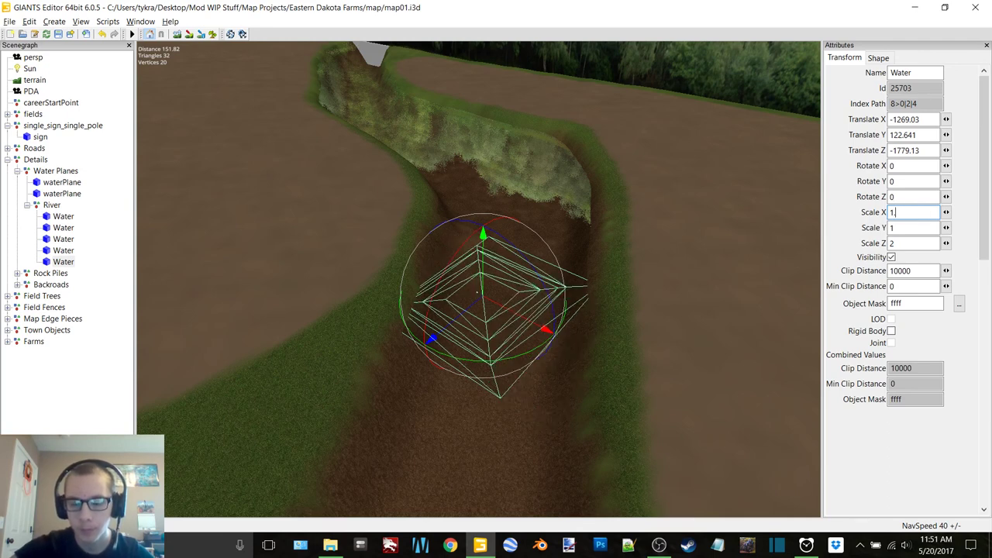
type("8")
key("BackSpace")
type("9")
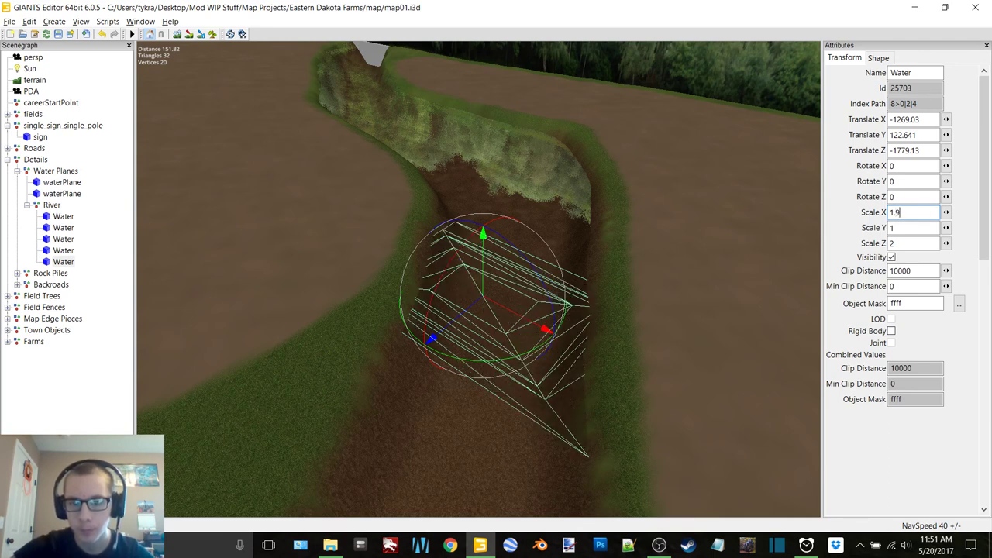
Set the fifth Water plane's X scale to 2.1 and move it along X to about -1277.7
key("BackSpace")
key("BackSpace")
key("BackSpace")
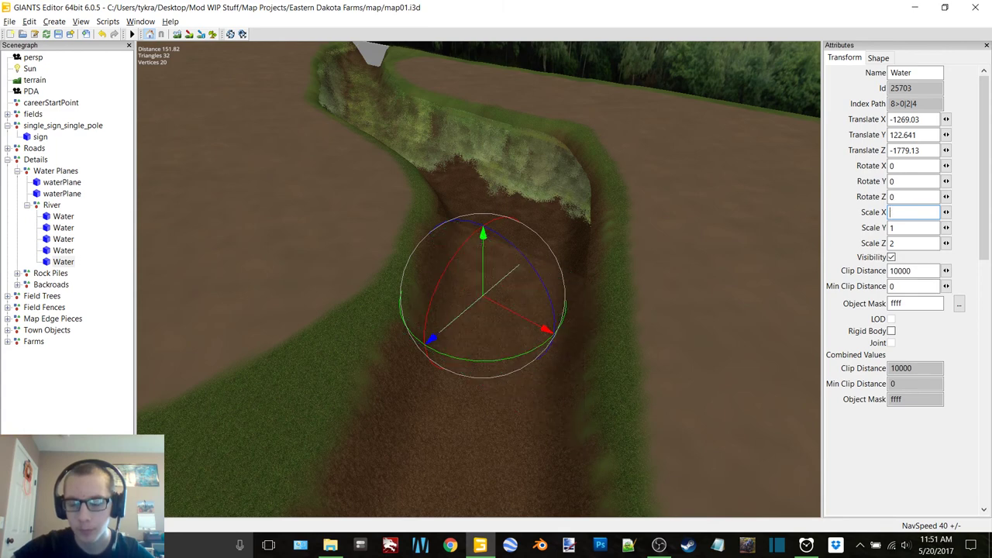
type("2.1")
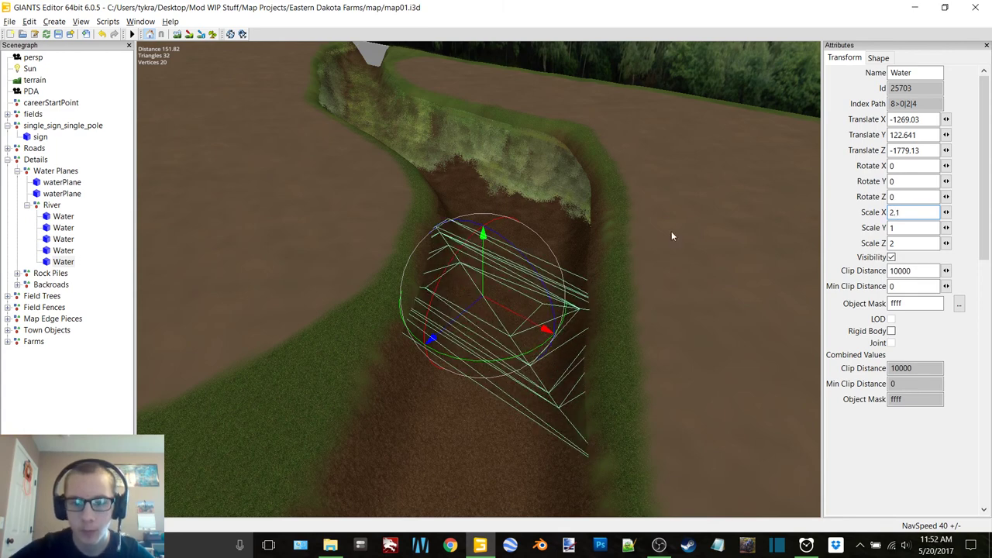
left_click_drag(535, 328, 506, 321)
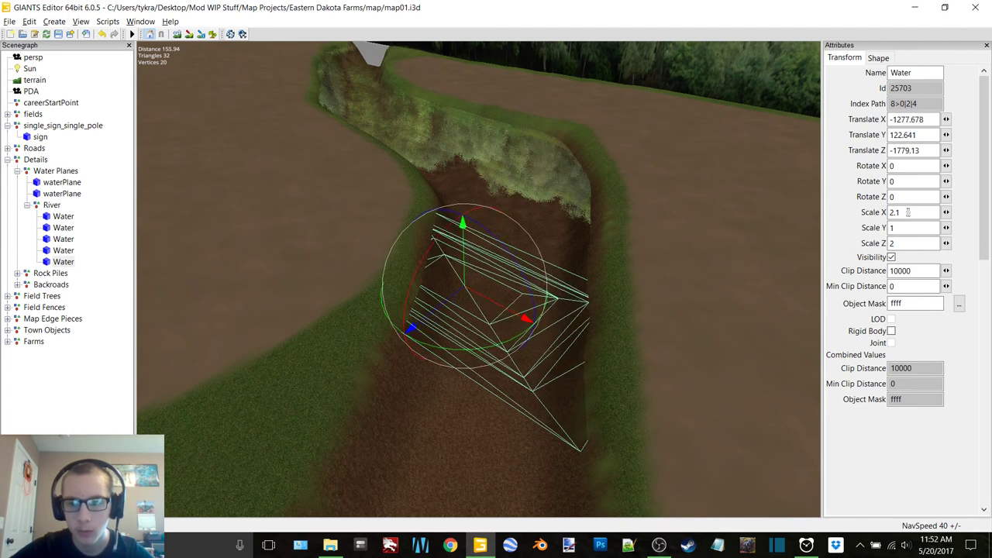
Set the fifth Water plane's X scale to 2.25 and move it along X to about -1275.2
key("BackSpace")
type("25")
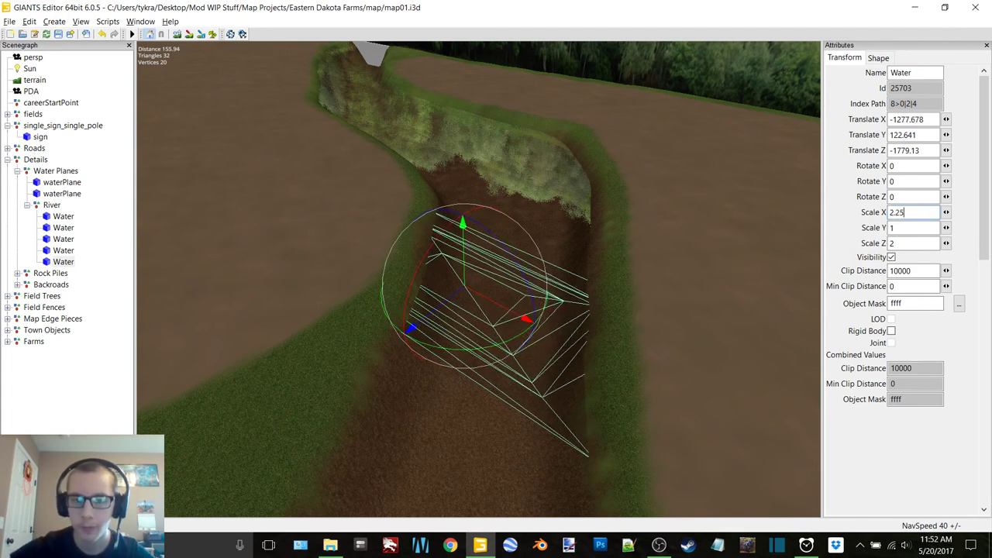
left_click_drag(502, 314, 510, 310)
Duplicate the fifth Water plane and move the copy along Z to about -1712.0, further down the channel
mouse_move(575, 290)
middle_mouse_down()
mouse_move(453, 228)
mouse_move(659, 304)
mouse_move(627, 253)
mouse_move(588, 297)
middle_mouse_up()
key("ctrl+d")
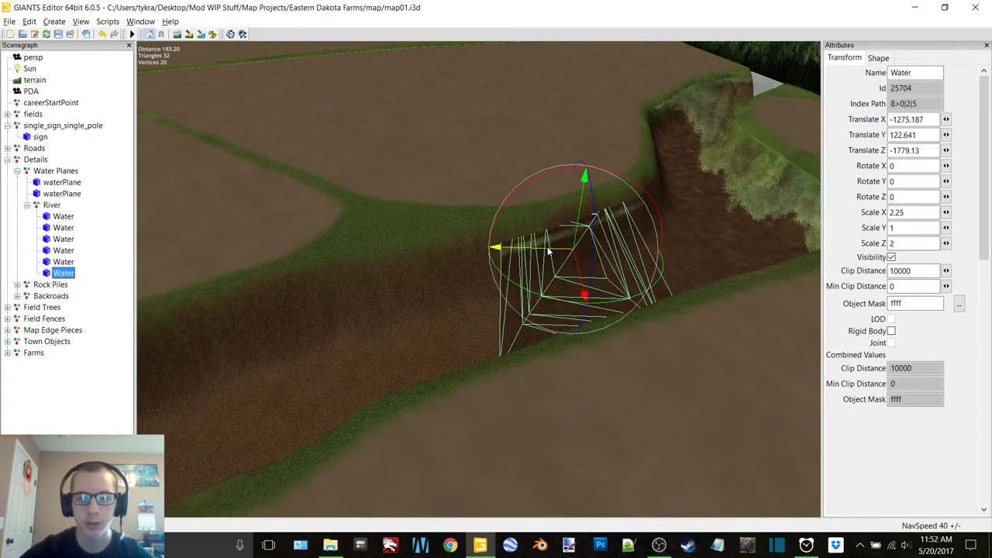
left_click_drag(555, 248, 393, 265)
Close the gap to the fifth Water plane by moving the sixth along Z to about -1715.6
scroll(595, 282, "up", 5)
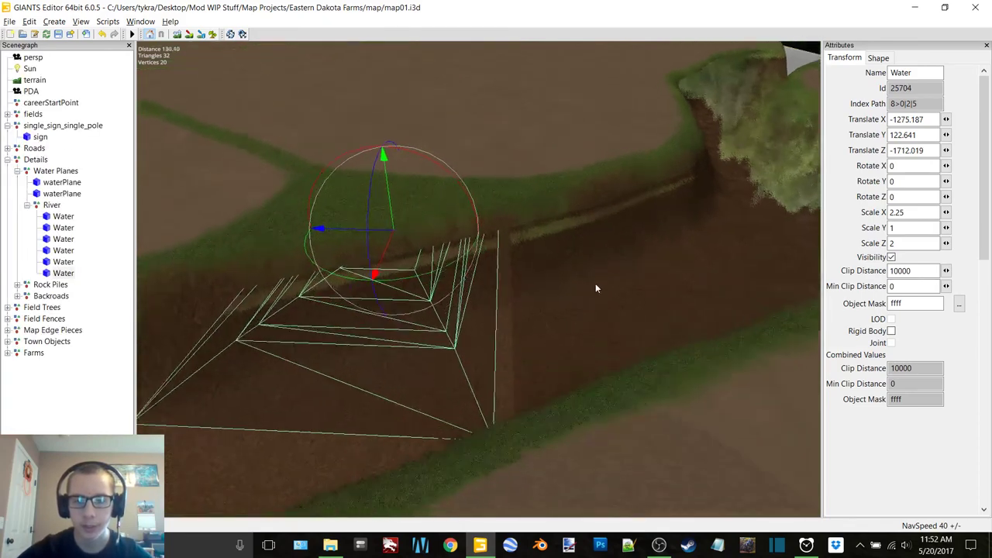
middle_click_drag(549, 315, 143, 442, "alt")
left_click_drag(144, 454, 547, 287, "alt")
middle_click_drag(547, 292, 504, 297)
left_click_drag(268, 72, 285, 74)
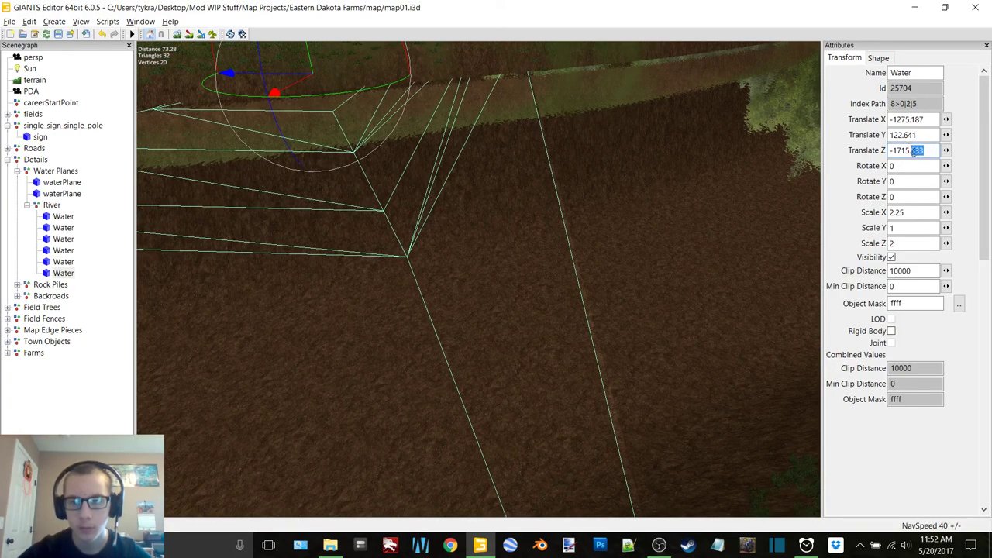
Try Z translations of -1715.7 and -1715.73 on the sixth Water plane and check its seam
type("7")
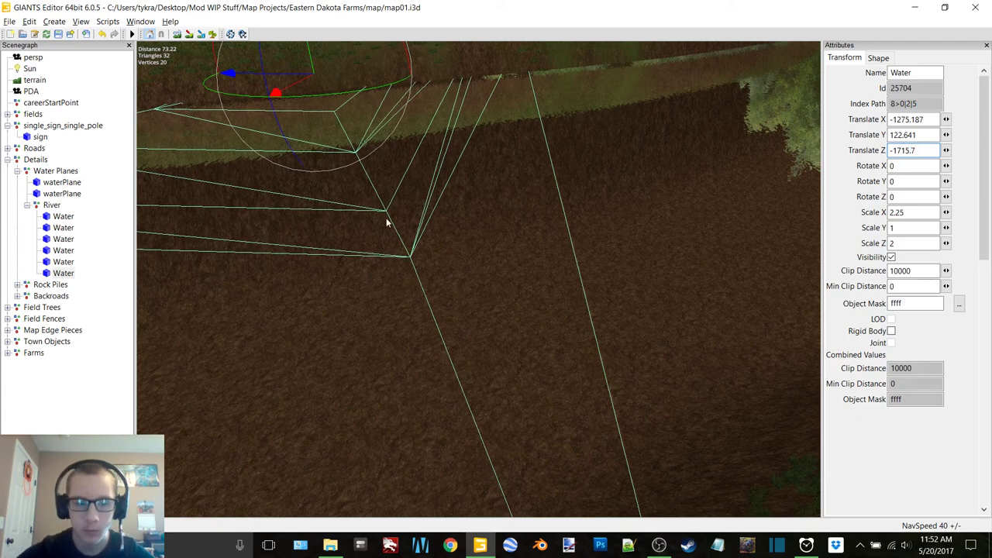
left_click(35, 409)
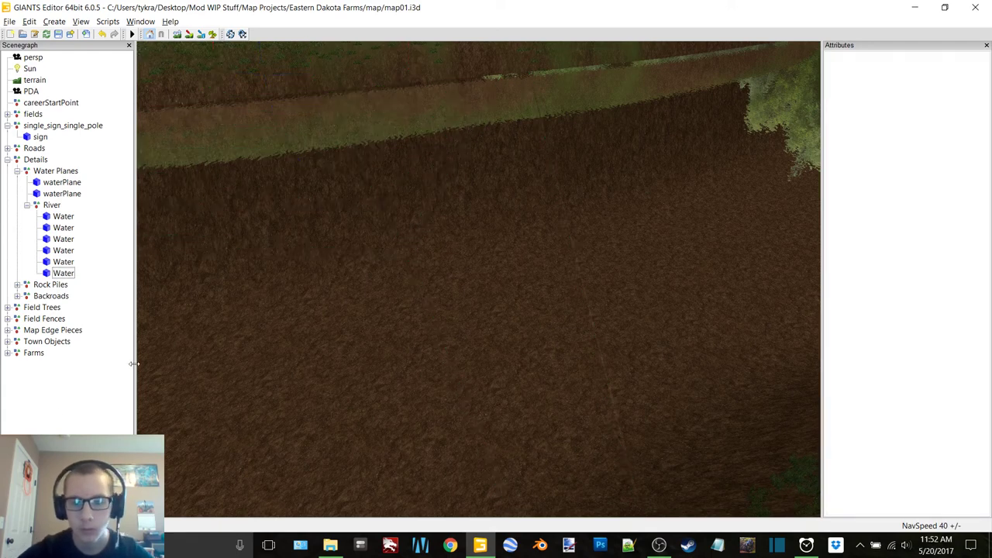
left_click(616, 211)
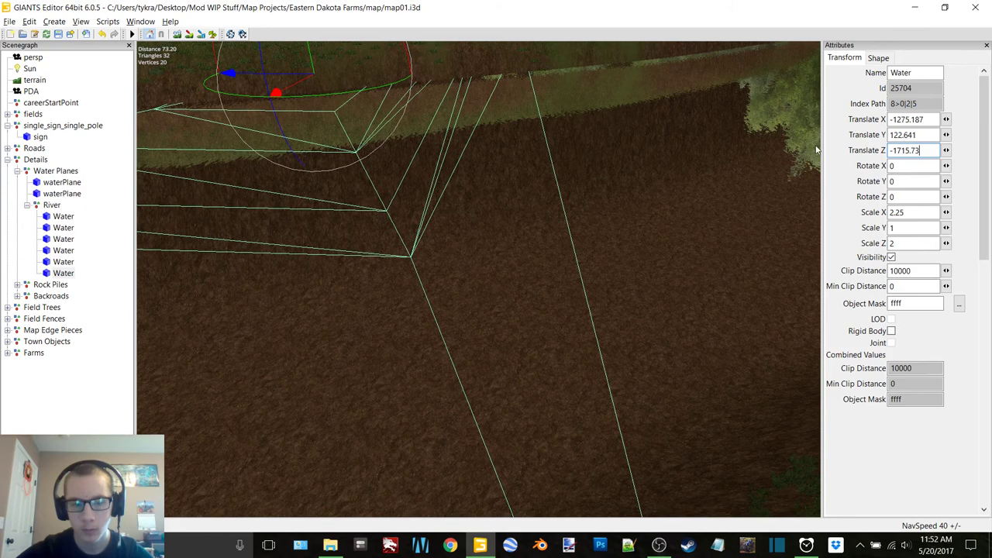
left_click(63, 414)
left_click_drag(482, 286, 447, 298, "alt")
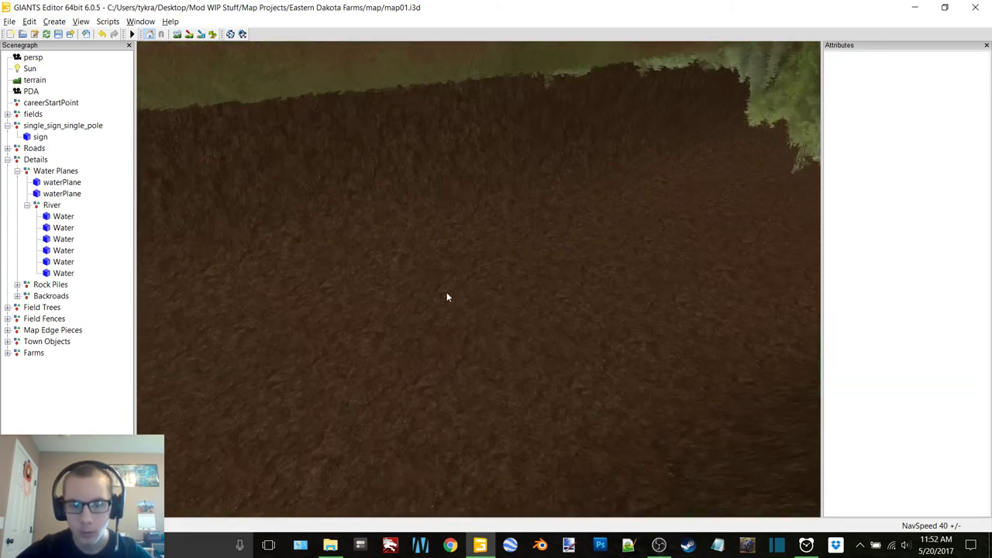
Try a Z translation of -1715.75 on the sixth Water plane, then set it to -1715.77 and deselect the plane
left_click(64, 274)
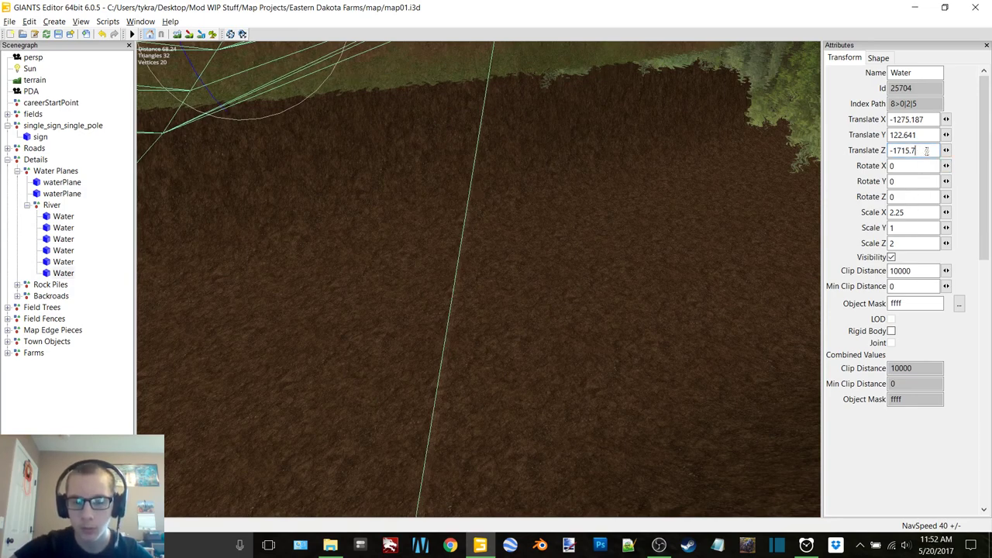
type("5")
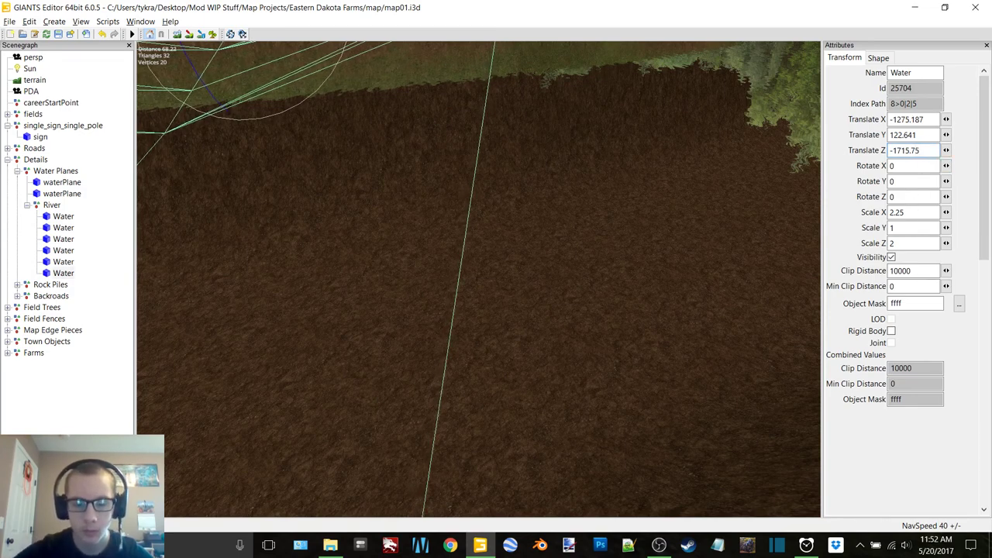
key("BackSpace")
type("7")
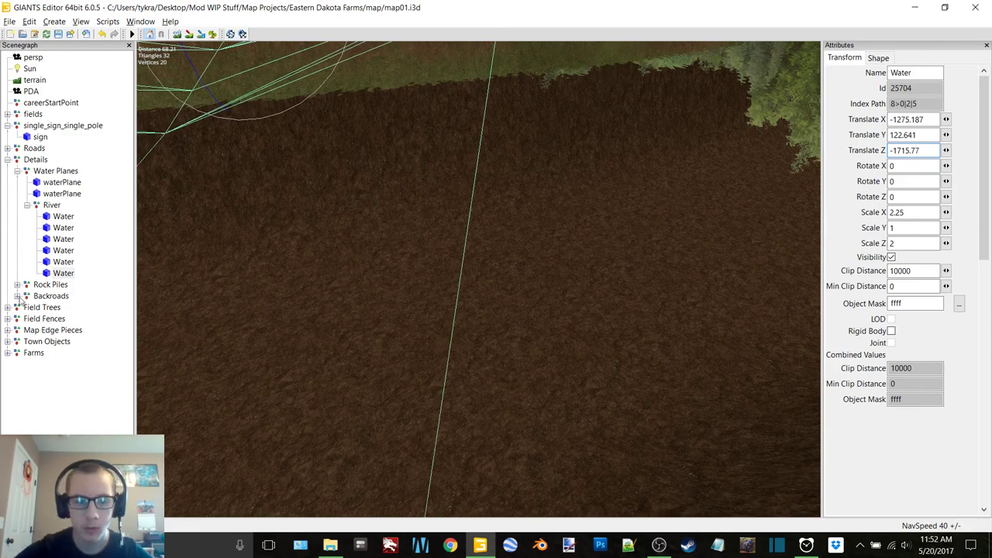
left_click(24, 405)
Check the seam, select the sixth Water plane, move it along X to about -1234.5 and check its fit between the banks
right_click_drag(482, 212, 444, 220, "alt")
middle_click_drag(446, 222, 503, 315, "alt")
left_click(504, 316)
right_click_drag(549, 243, 418, 270, "alt")
left_click_drag(419, 271, 486, 249, "alt")
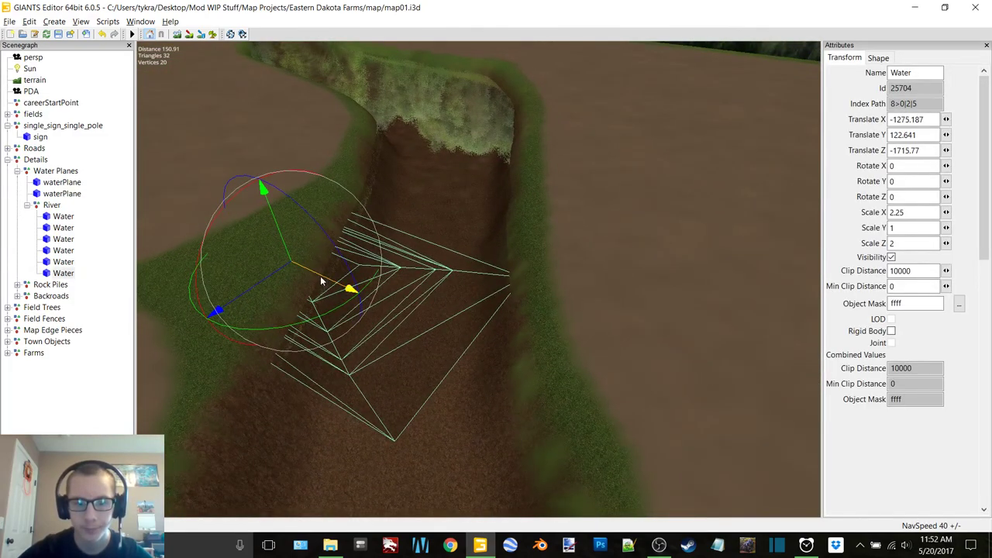
left_click_drag(322, 280, 452, 310)
scroll(464, 272, "down", 3)
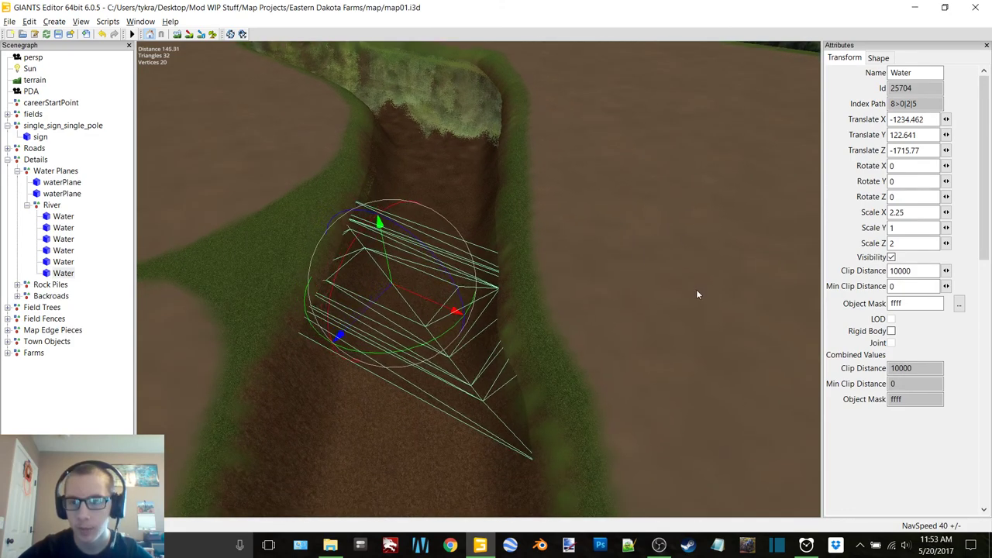
left_click_drag(608, 256, 492, 176, "alt")
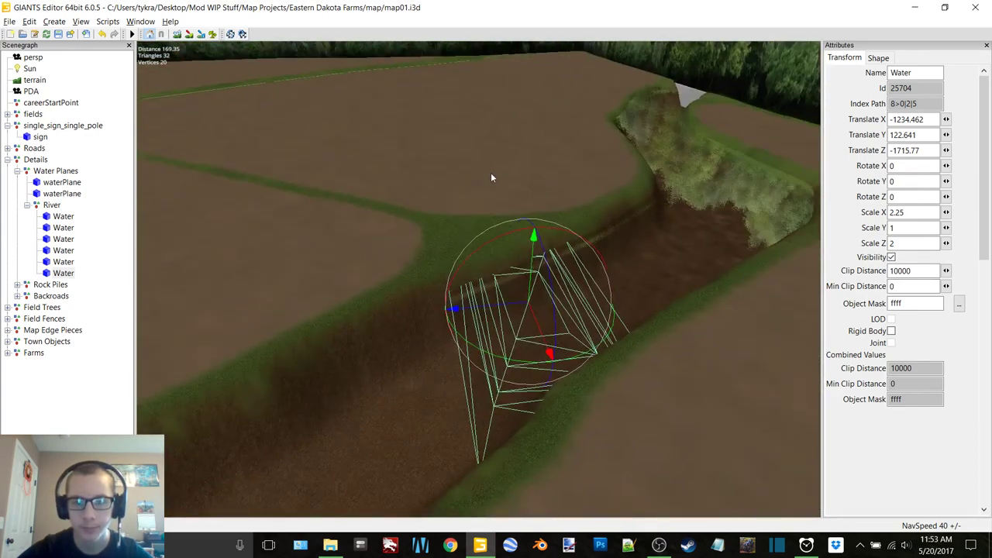
Duplicate the sixth Water plane and move the copy along Z to about -1652.1, close to the previous plane's edge
scroll(489, 176, "down", 5)
right_click_drag(669, 256, 360, 227)
key("ctrl+d")
left_click_drag(358, 227, 349, 228)
right_click_drag(438, 339, 487, 273)
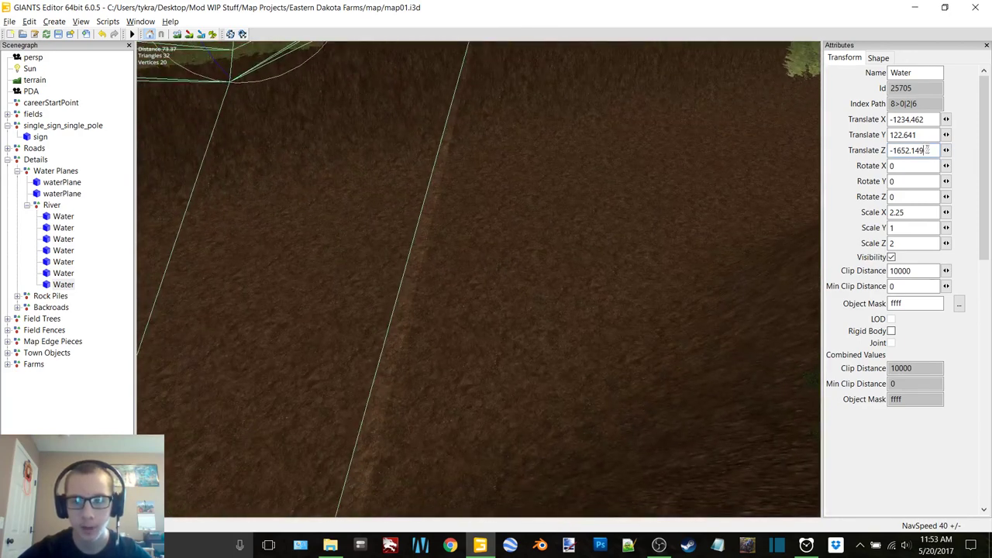
Try Z translations of -1652.2, -1652.4 and -1652.5 on the seventh Water plane
type("2")
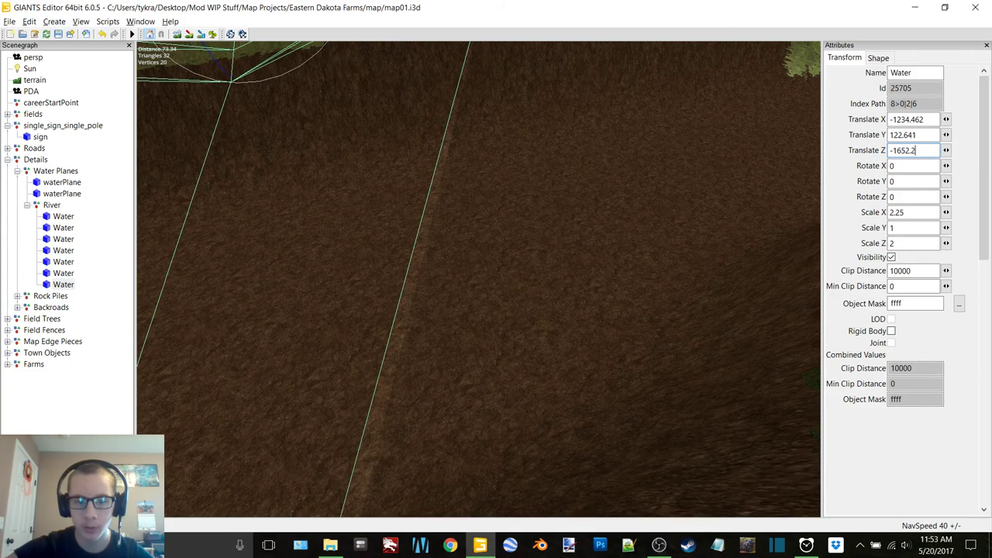
key("BackSpace")
type("4")
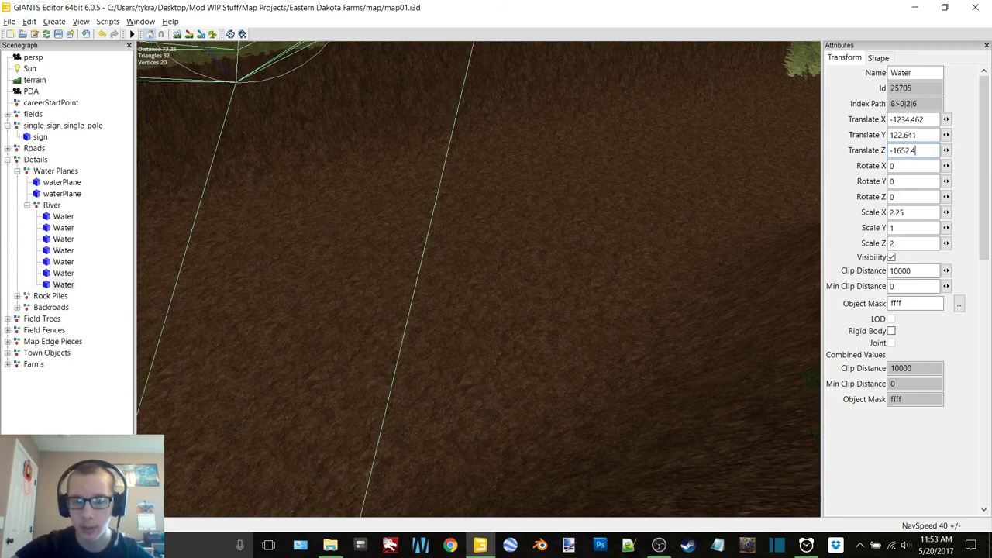
key("BackSpace")
type("5")
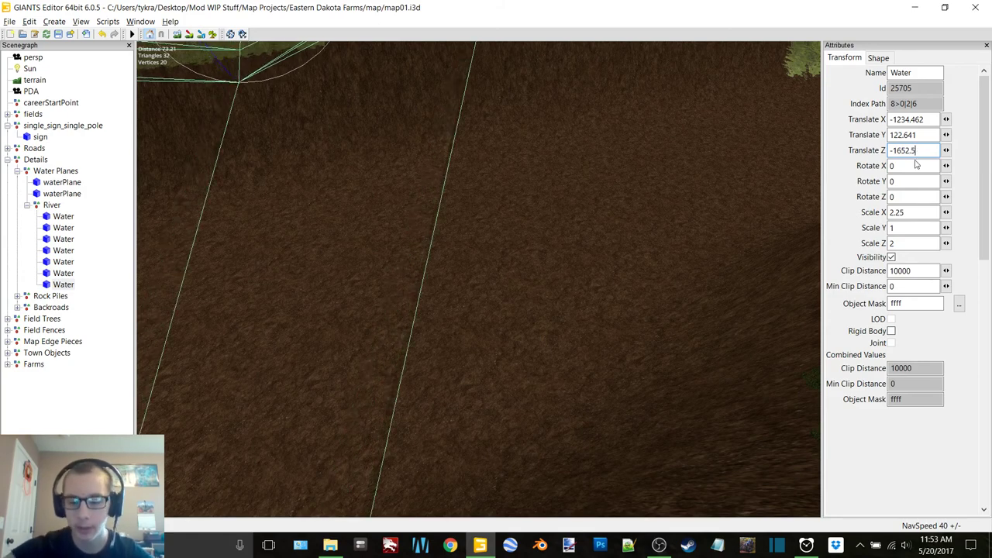
Try a Z translation of -1652.42 on the seventh Water plane, then set it to -1652.405 and deselect the plane
key("BackSpace")
type("42")
left_click(73, 406)
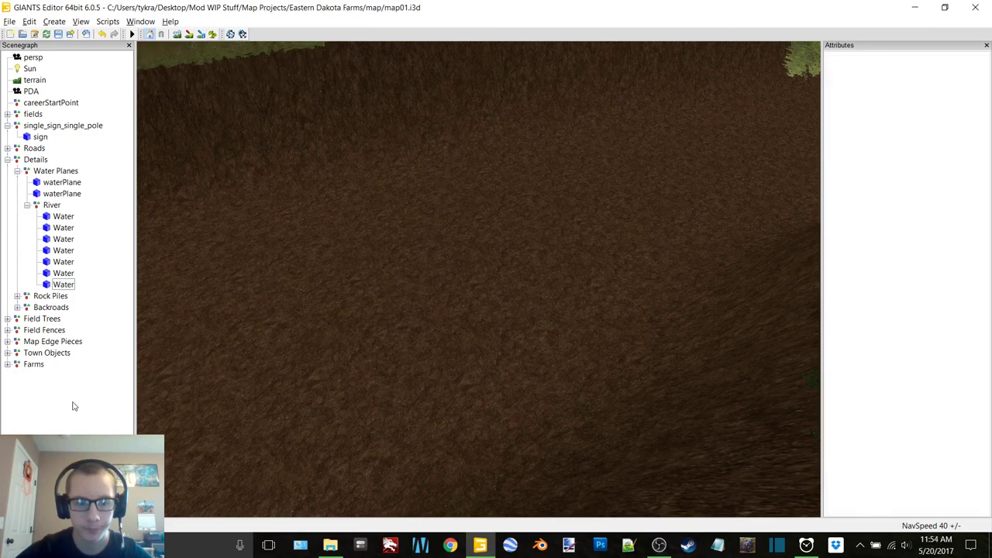
scroll(492, 292, "up", 1)
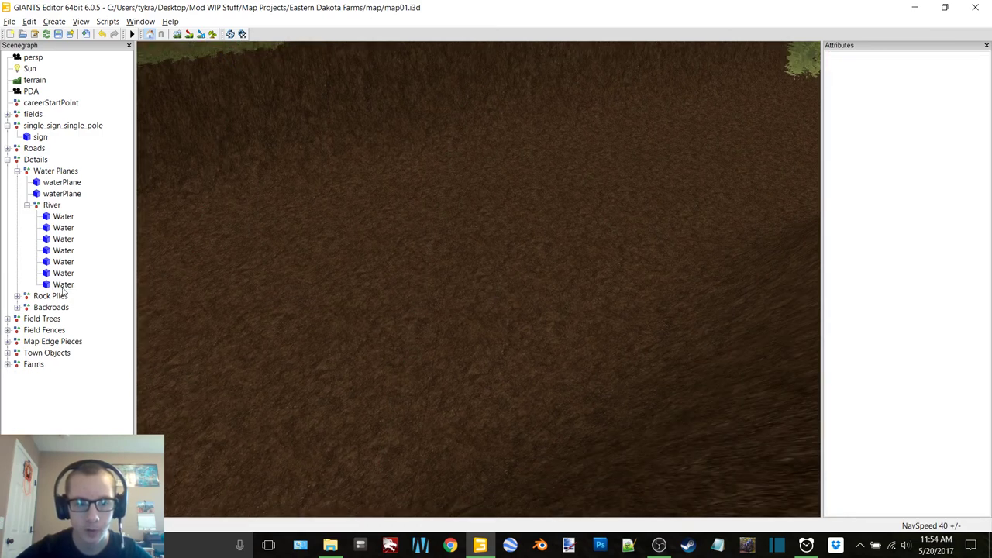
left_click(294, 288)
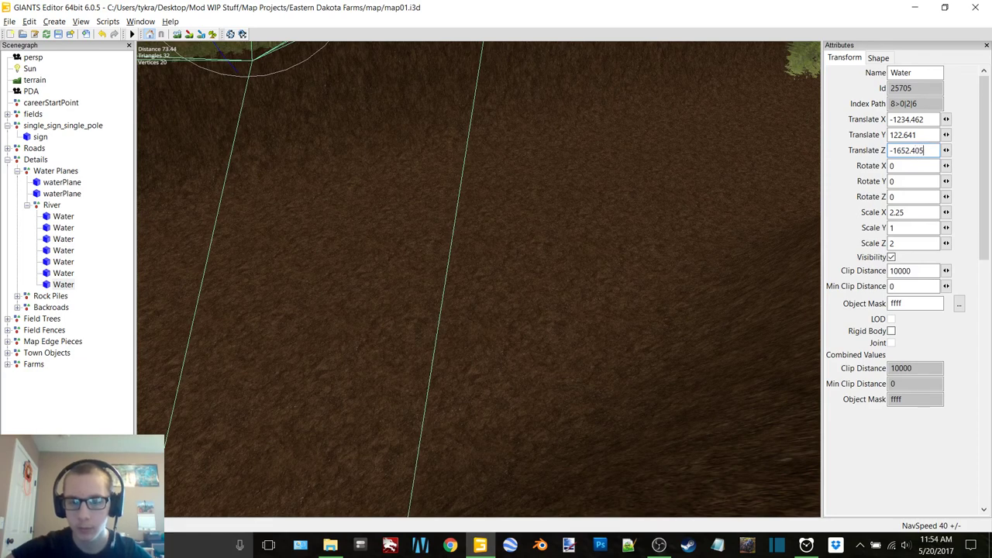
left_click(118, 400)
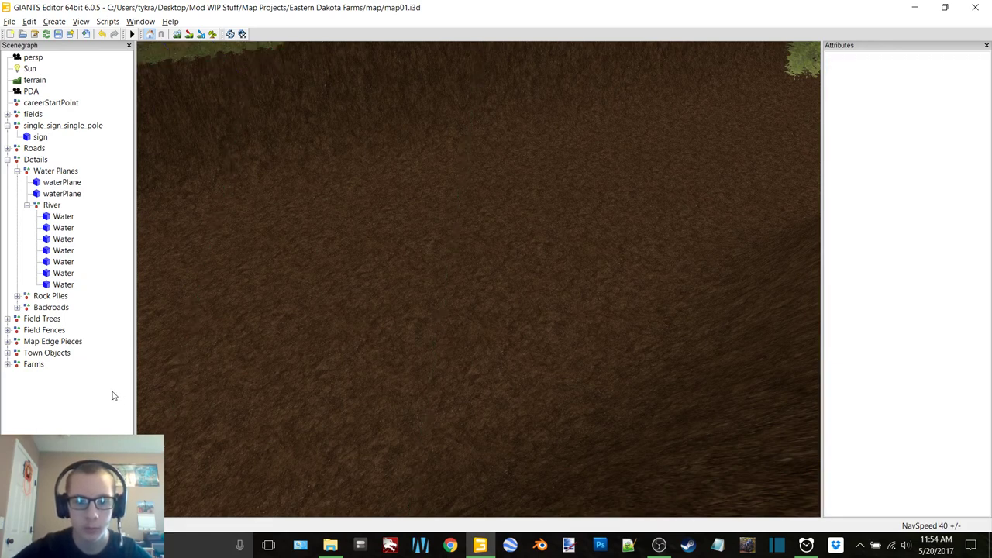
Select the seventh Water plane, set its X scale to 2.32 and move it along X to about -1196.5 between the banks
right_click_drag(520, 285, 374, 349, "alt")
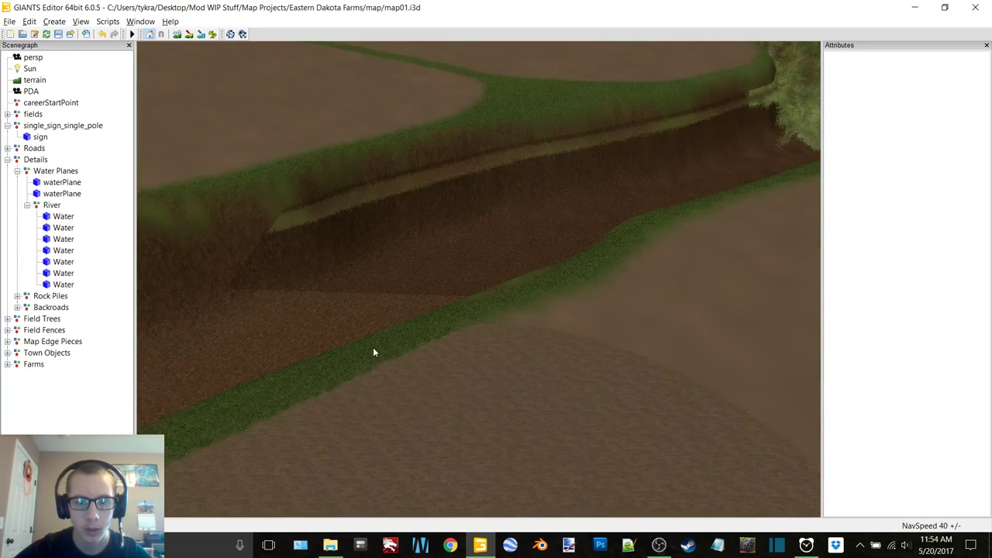
left_click(389, 261)
left_click_drag(388, 262, 619, 377, "alt")
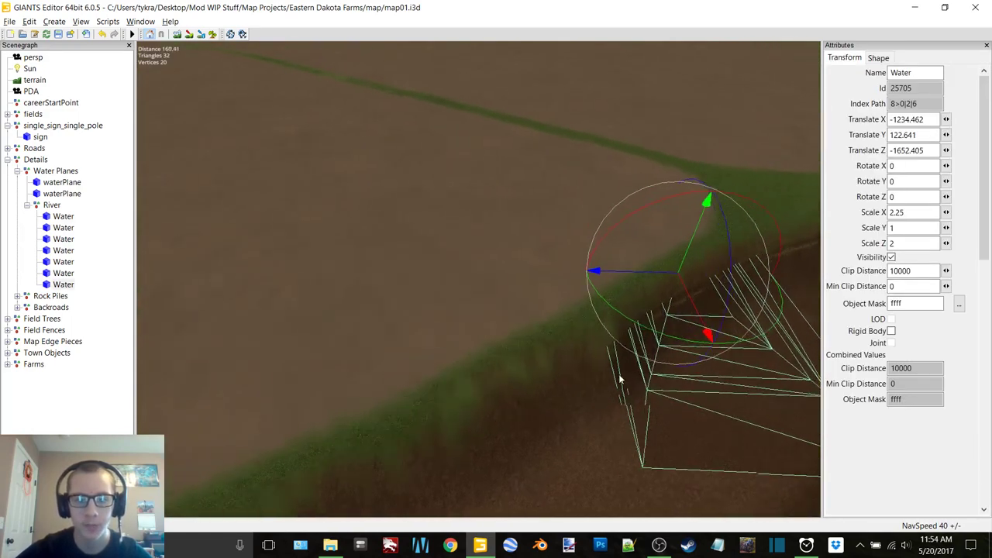
right_click_drag(619, 377, 383, 260, "alt")
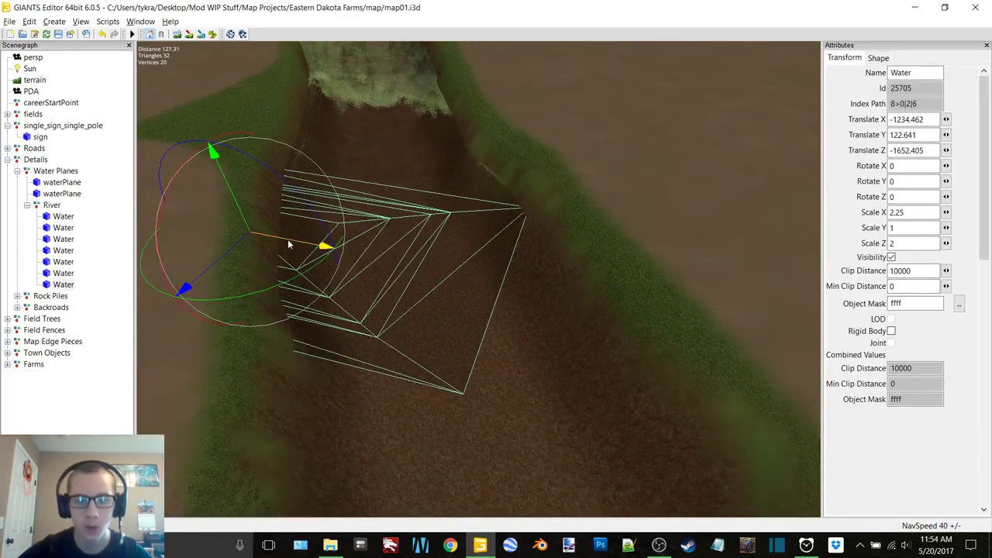
left_click_drag(288, 245, 431, 256)
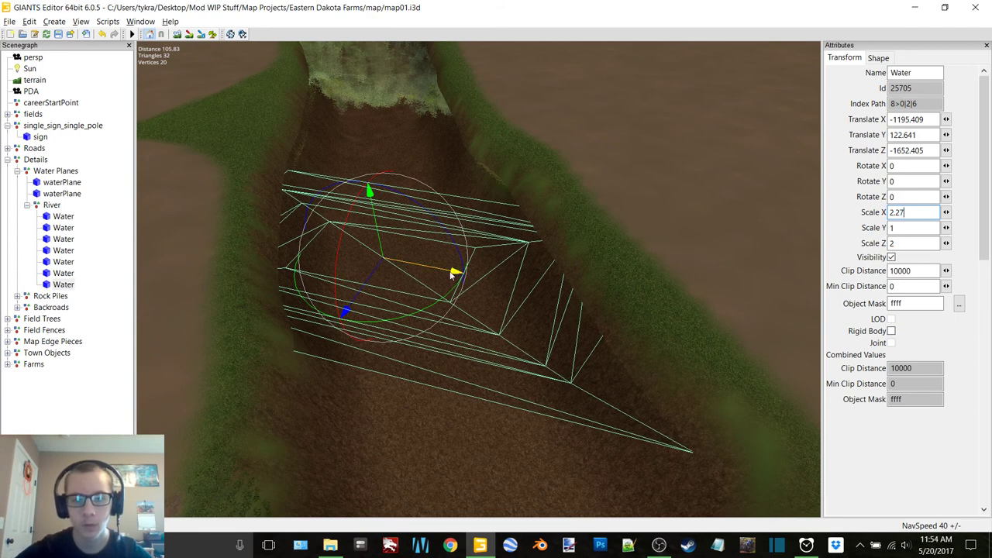
left_click_drag(451, 275, 450, 274)
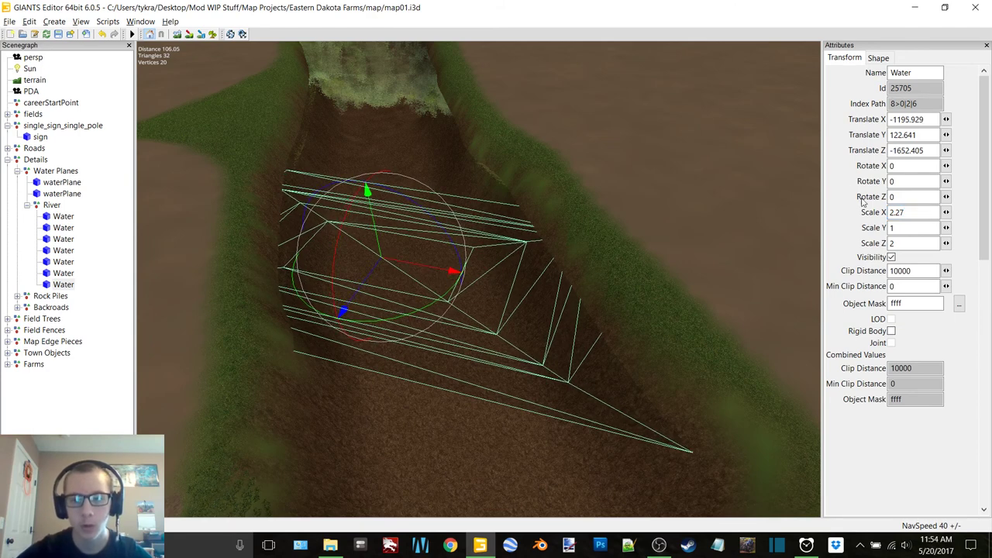
type("3")
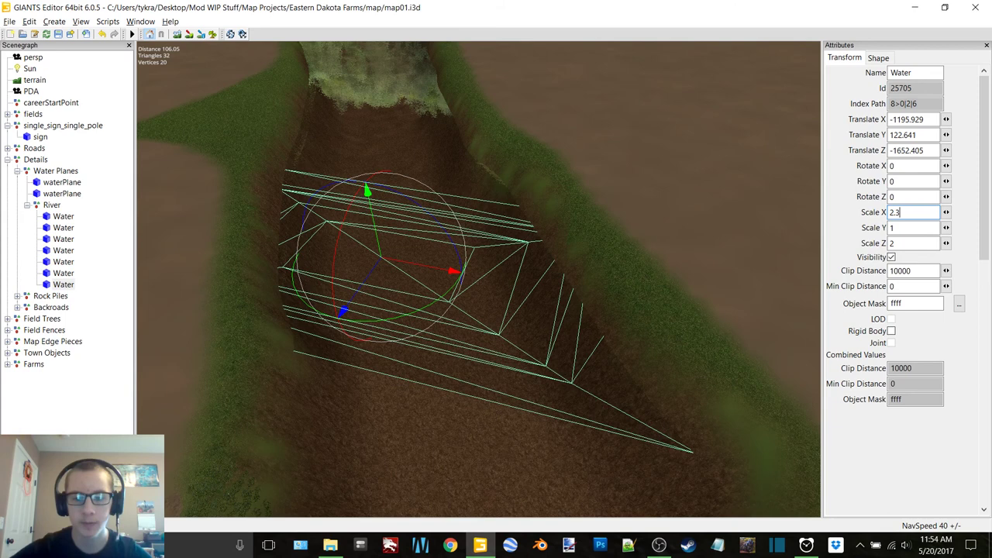
left_click_drag(418, 259, 413, 262)
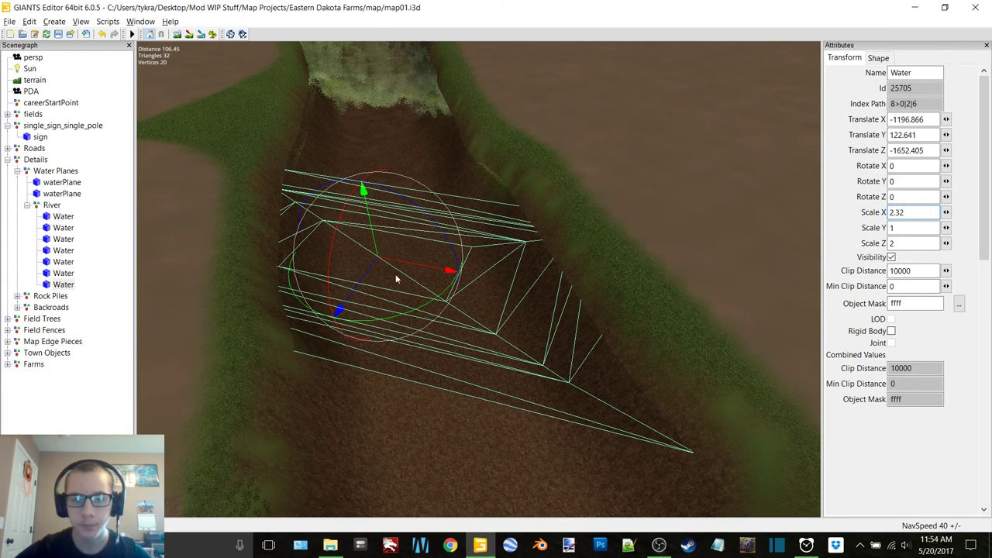
left_click_drag(406, 265, 408, 263)
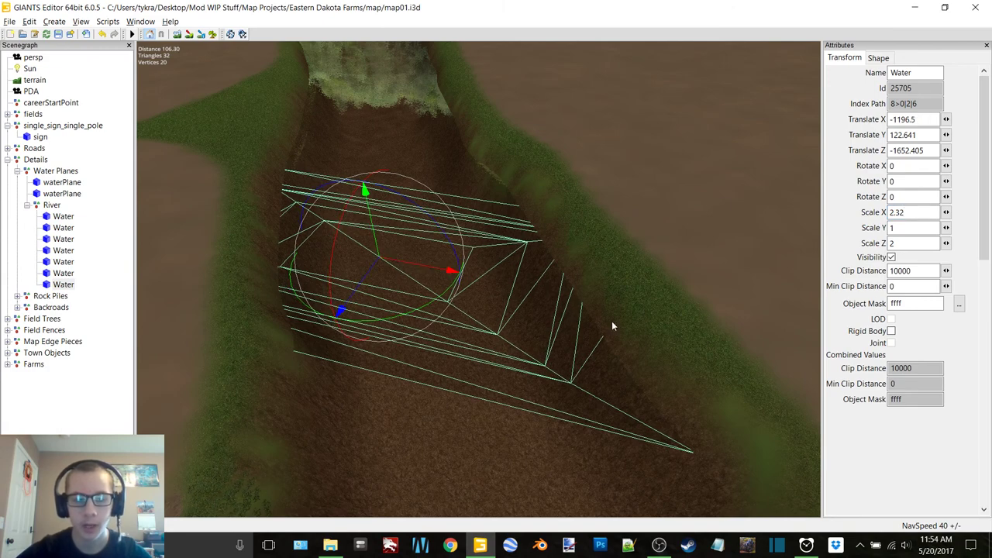
Duplicate the seventh Water plane and move the copy along Z to about -1588.9, up to the previous plane's edge
scroll(612, 322, "down", 3)
middle_click_drag(673, 314, 490, 303, "alt")
left_click_drag(491, 304, 327, 260, "alt")
scroll(513, 353, "down", 3)
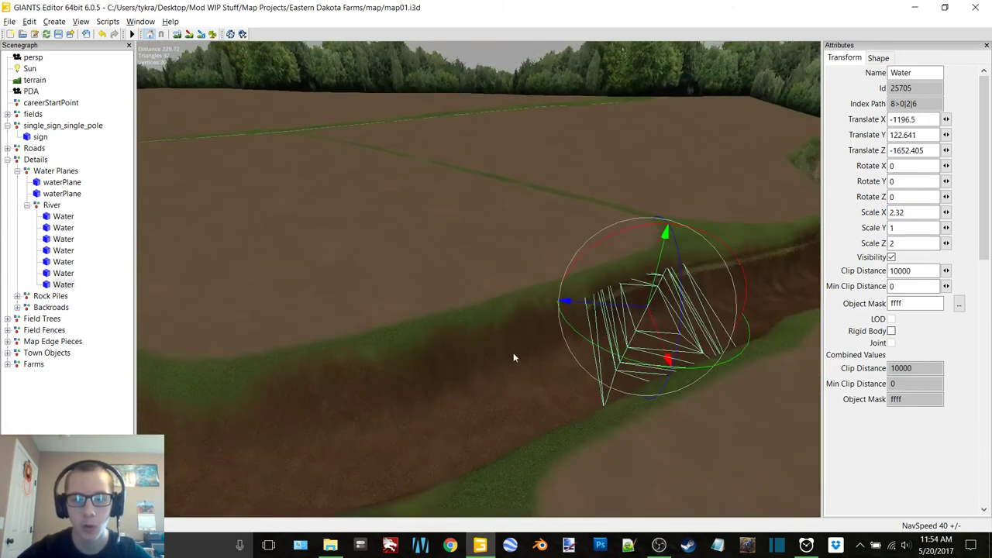
right_click_drag(513, 358, 489, 270)
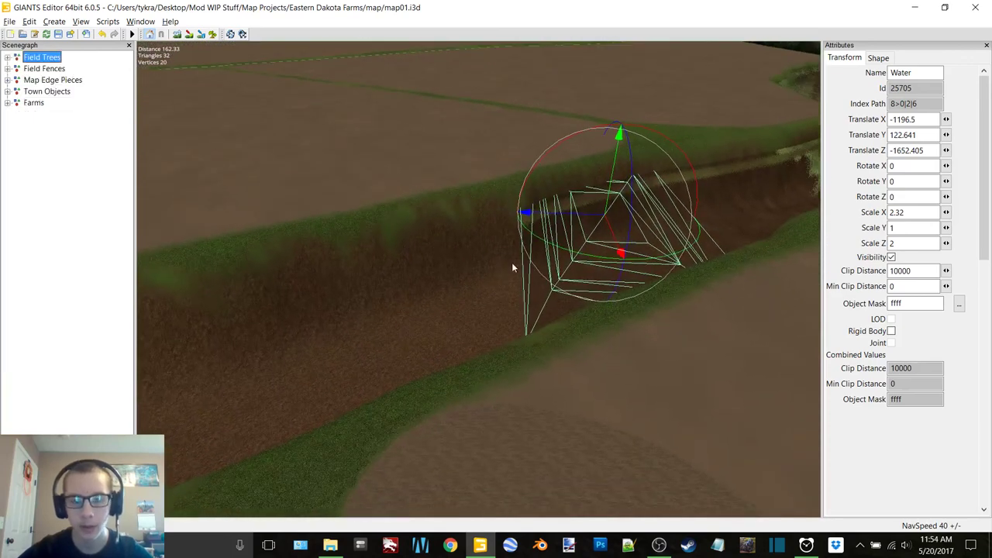
key("ctrl+d")
left_click_drag(559, 214, 386, 234)
right_click_drag(511, 296, 589, 266, "alt")
middle_click_drag(589, 266, 540, 265, "alt")
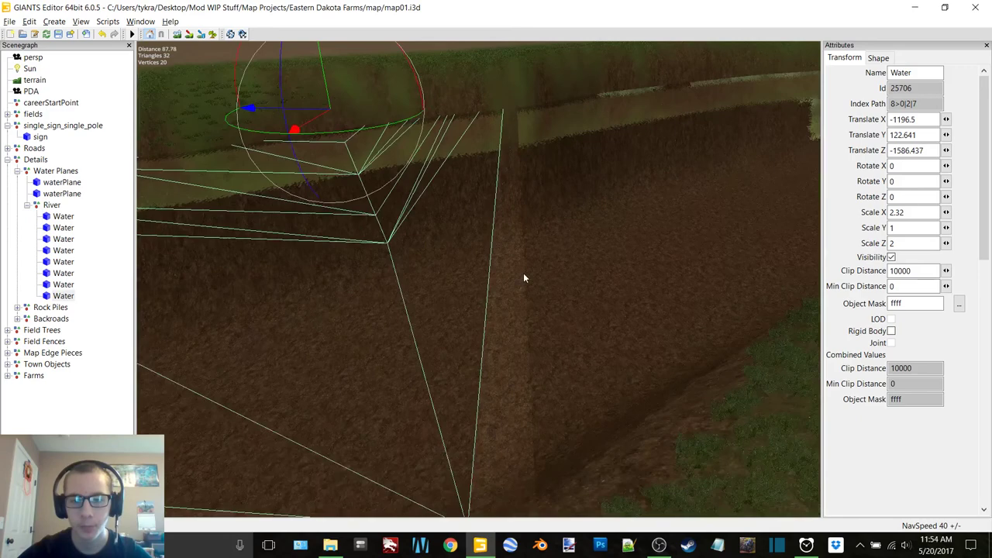
mouse_move(524, 275)
left_mouse_down("alt")
mouse_move(524, 293)
mouse_move(518, 286)
left_mouse_up("alt")
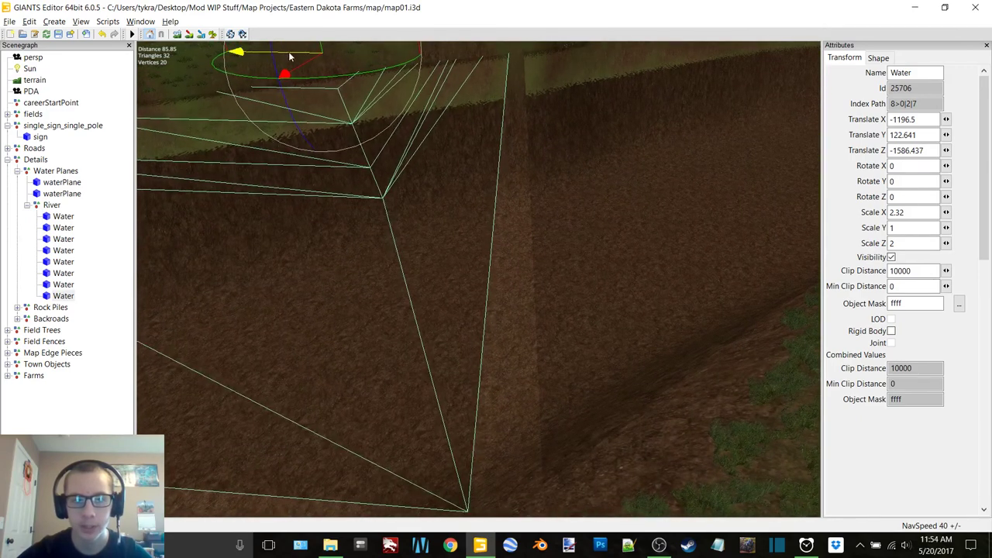
left_click_drag(288, 51, 301, 52)
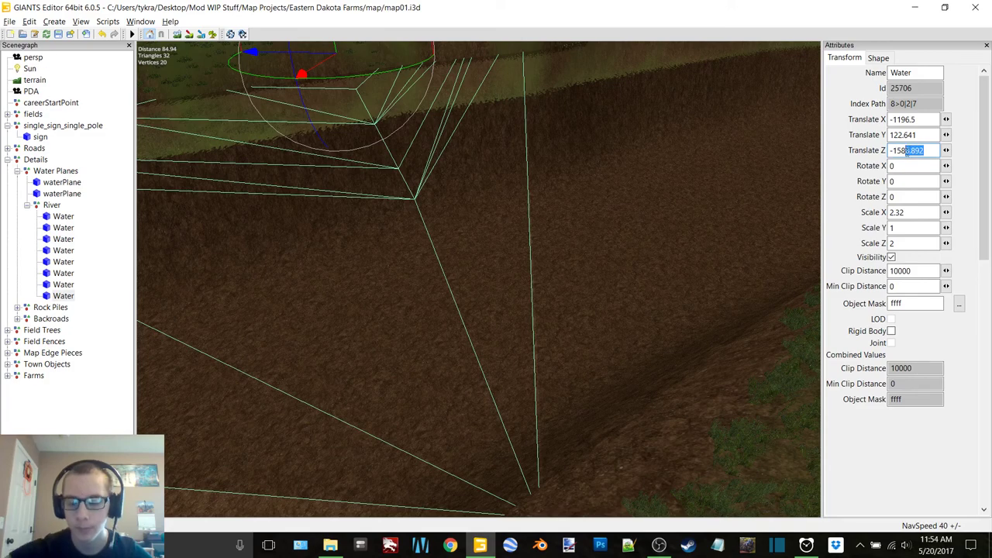
Try Z translations of -1589 and -1589.1 on the eighth Water plane and check its seam
type("9")
left_click(120, 434)
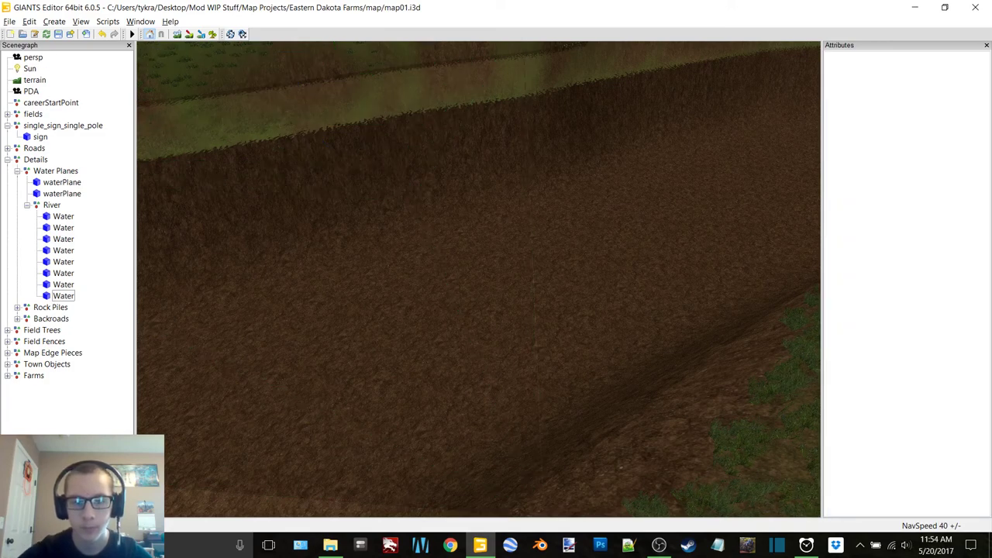
left_click(65, 296)
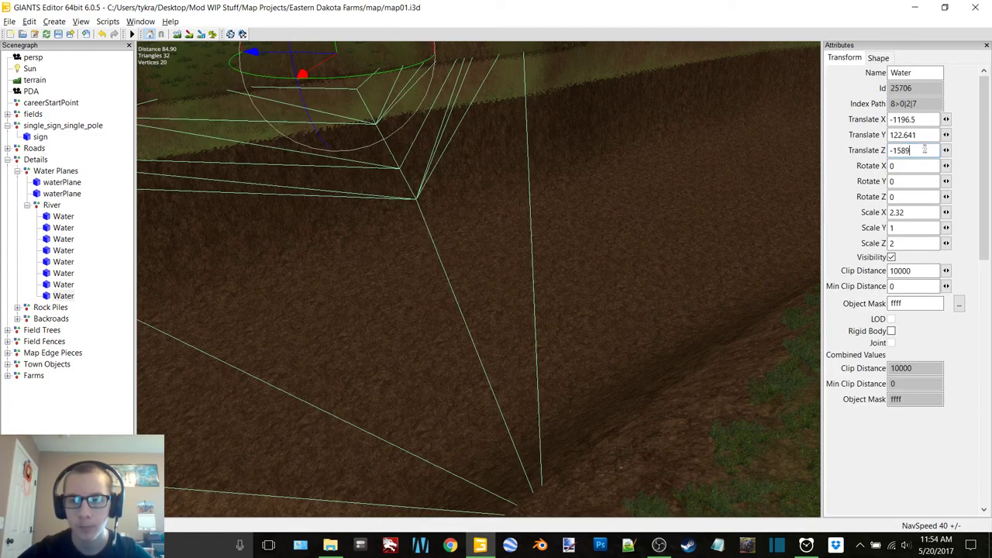
type(".1")
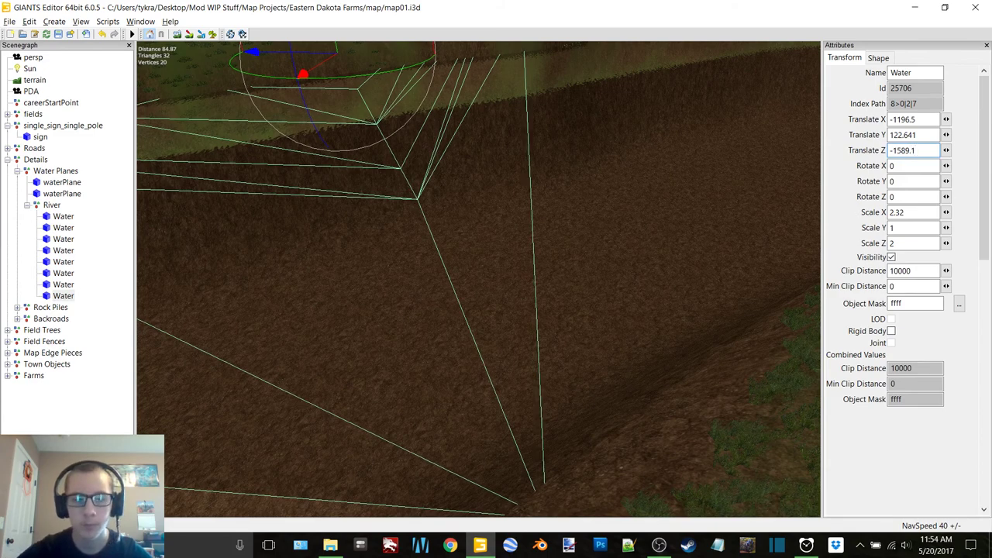
left_click(109, 424)
scroll(527, 315, "up", 2)
middle_click_drag(540, 305, 510, 280, "alt")
Try a Z translation of -1589.05 on the eighth Water plane, then set it to -1589.04, deselect the plane and check the seam
left_click(794, 221)
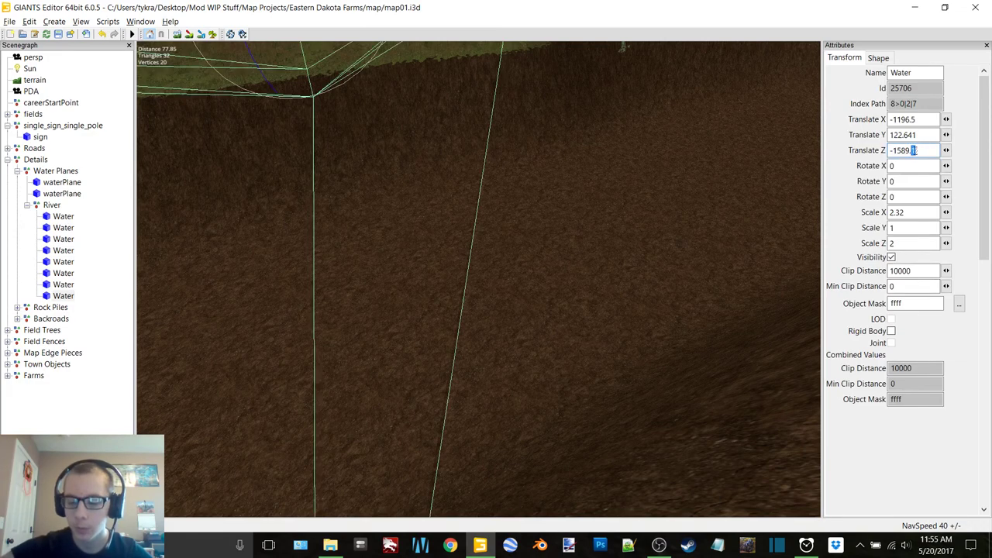
type("05")
left_click(87, 427)
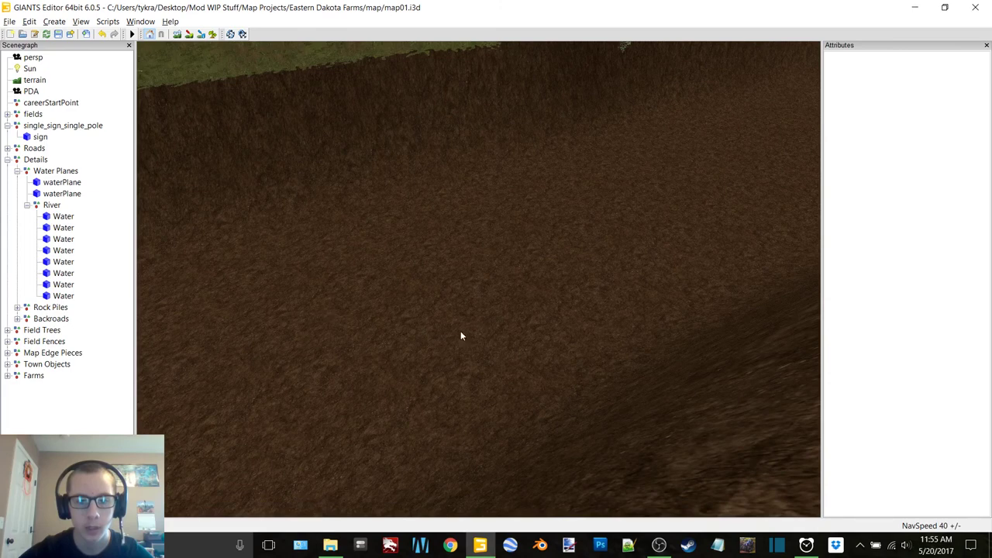
scroll(470, 335, "up", 3)
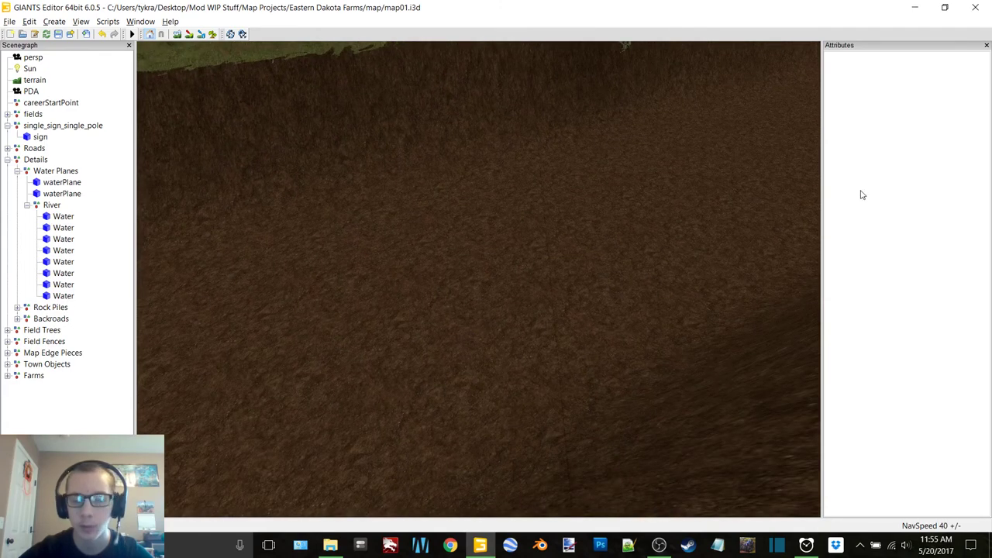
key("ctrl+z")
key("BackSpace")
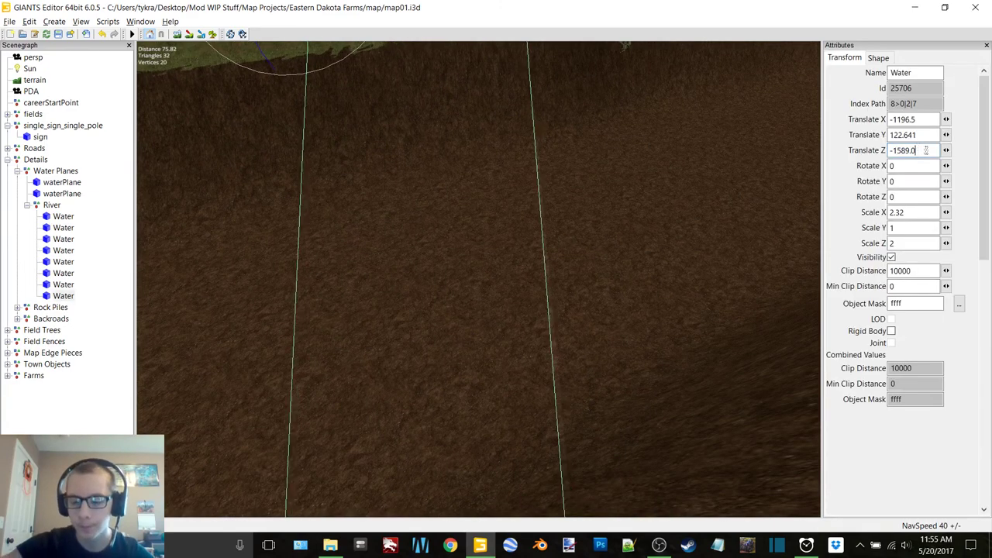
type("4")
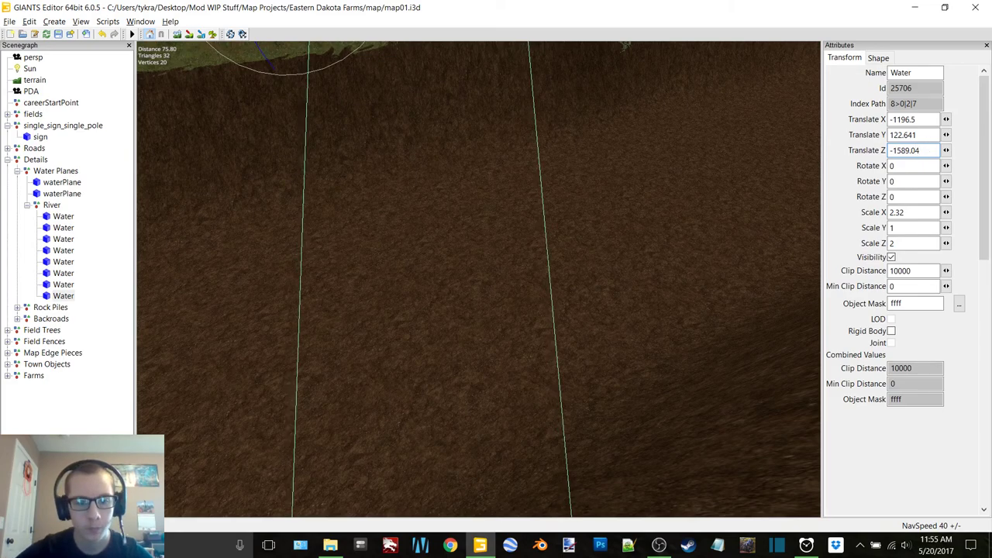
left_click(466, 302)
scroll(475, 295, "up", 2)
scroll(470, 297, "down", 1)
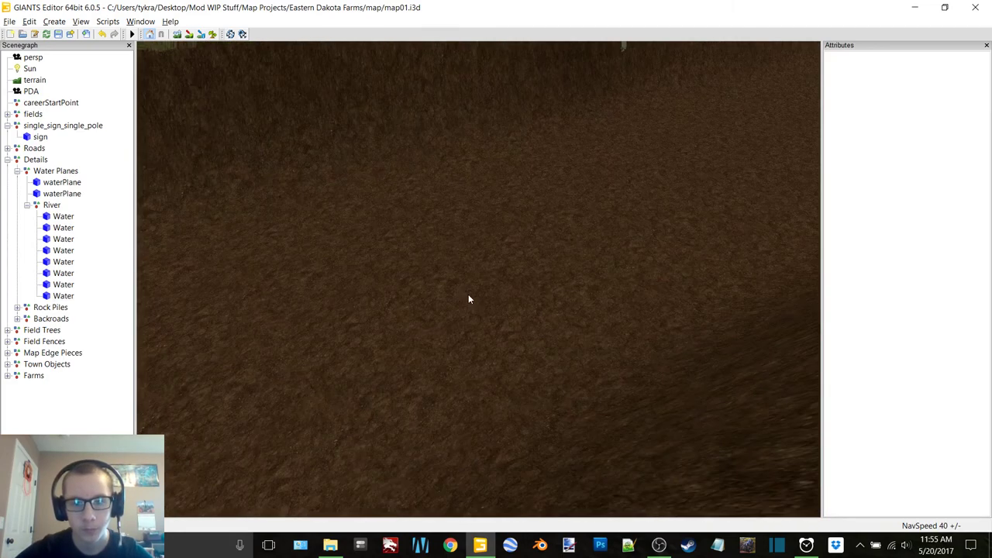
Select the eighth Water plane, move it along X to about -1152.4 and check its fit between the banks
right_click_drag(468, 294, 434, 299, "alt")
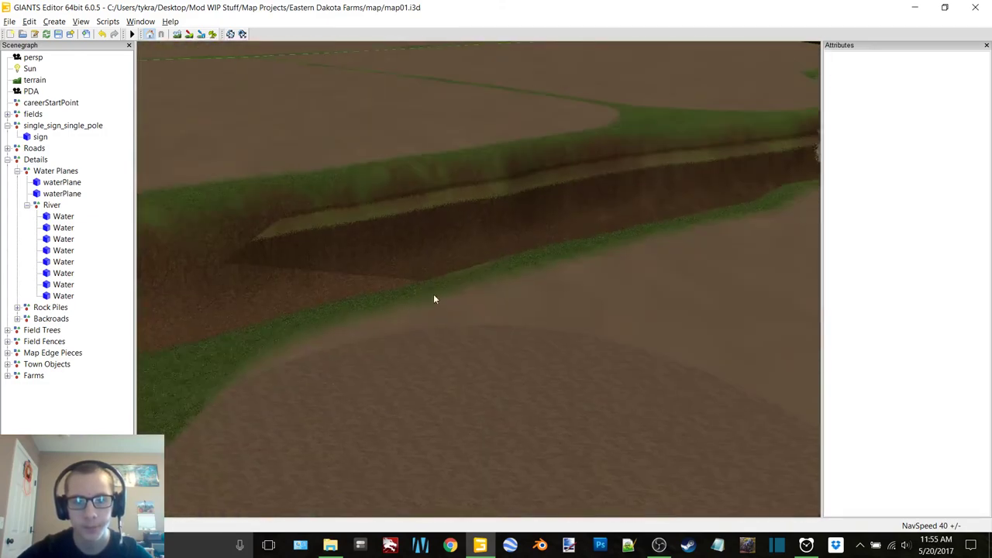
middle_click_drag(435, 299, 499, 364, "alt")
left_click(496, 363)
right_click_drag(414, 383, 430, 296, "alt")
middle_click_drag(430, 296, 389, 319, "alt")
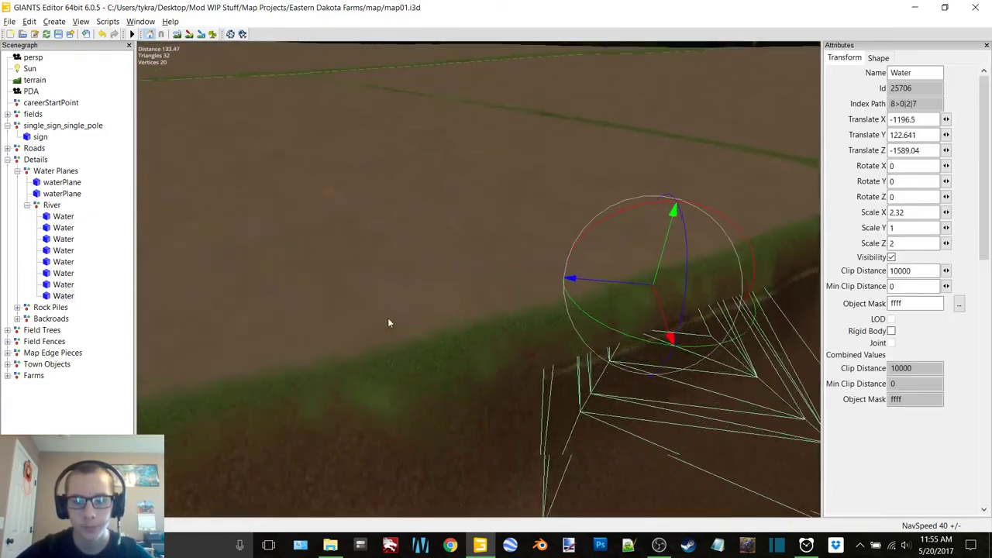
right_click_drag(389, 323, 448, 376)
left_click_drag(356, 293, 462, 333)
middle_click_drag(541, 264, 349, 500, "alt")
middle_click_drag(557, 324, 496, 341, "alt")
left_click_drag(561, 259, 293, 234, "alt")
Duplicate the eighth Water plane and move the copy along Z to about -1525.5, close to the previous plane's edge
right_click_drag(292, 239, 544, 289)
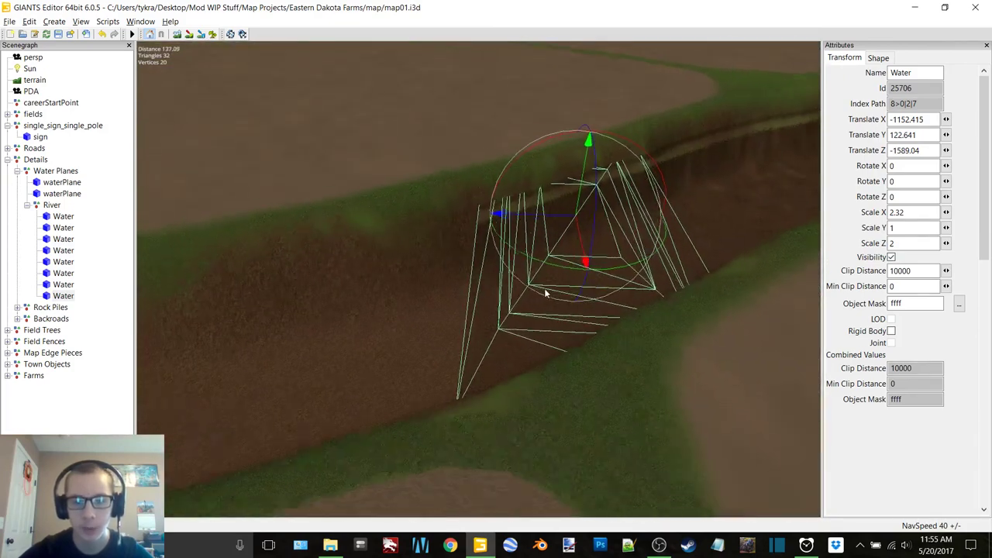
key("ctrl+d")
left_click_drag(545, 221, 351, 236)
right_click_drag(453, 291, 506, 252)
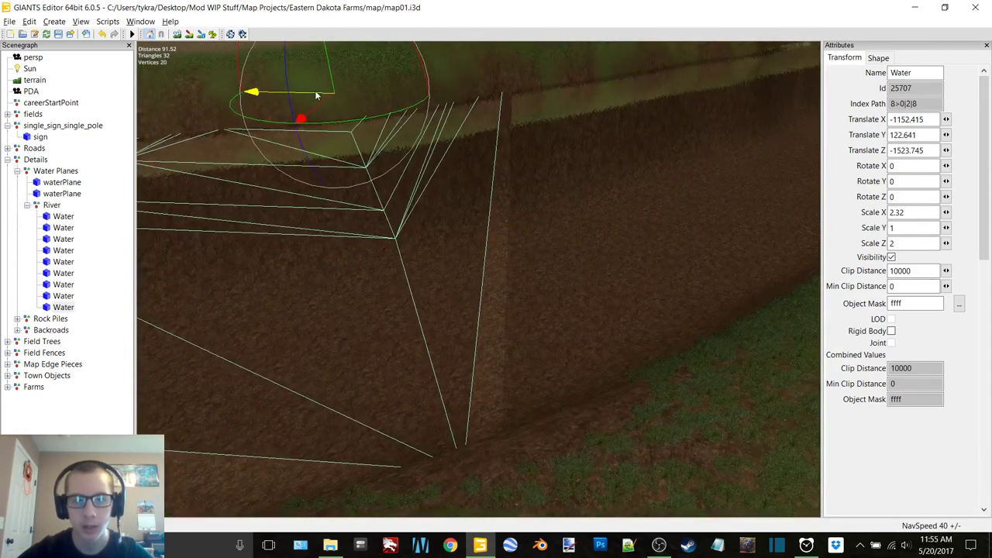
left_click_drag(316, 95, 324, 96)
mouse_move(520, 265)
right_mouse_down()
mouse_move(553, 239)
mouse_move(491, 253)
mouse_move(509, 256)
right_mouse_up()
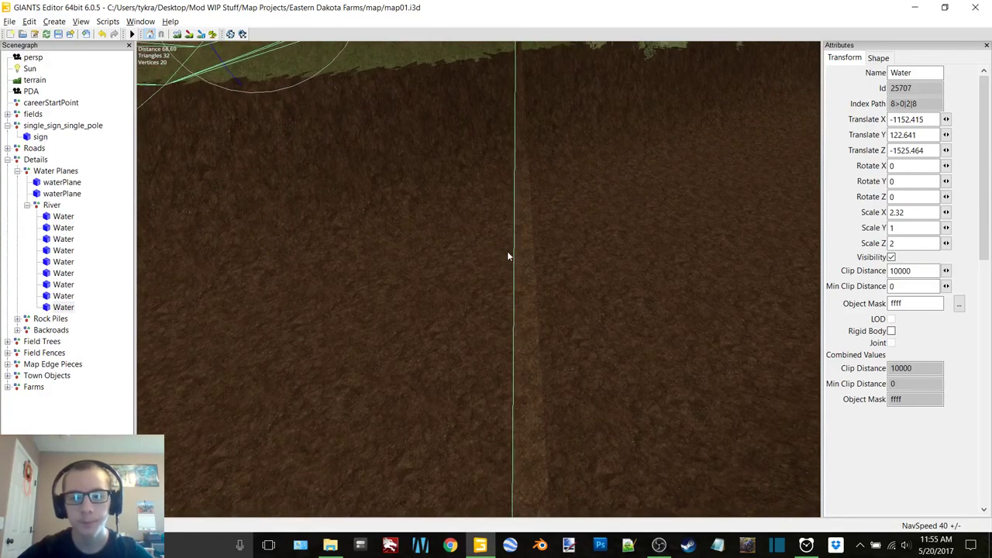
left_click(62, 308)
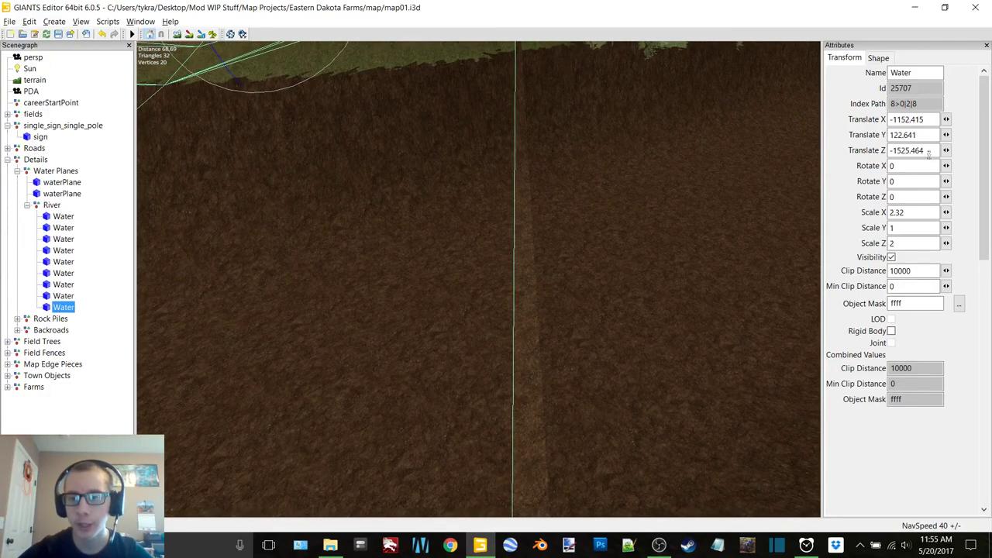
Try Z translations of -1525.7, -1525.6, -1525.65 and -1525.68 on the ninth Water plane, then deselect it to check the seam
type("7")
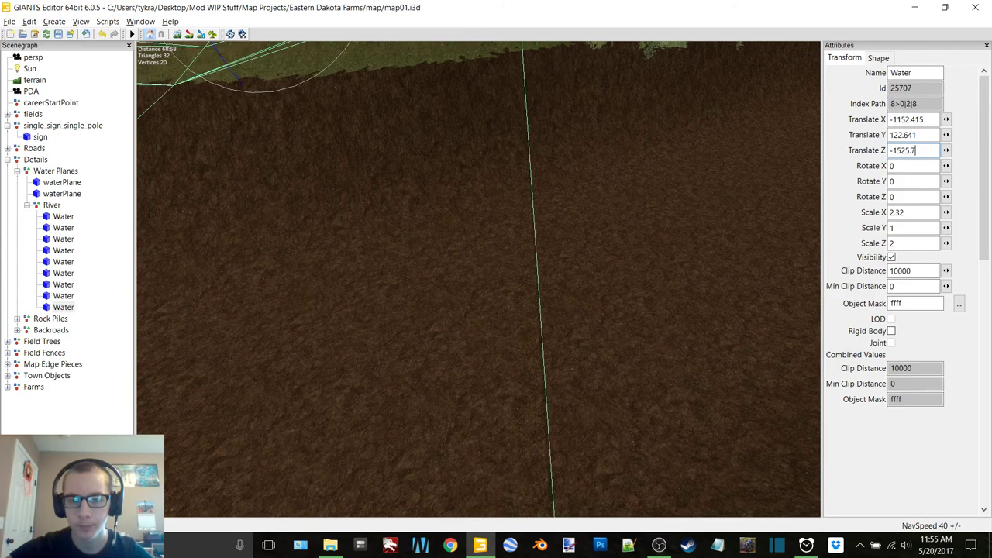
key("BackSpace")
type("6")
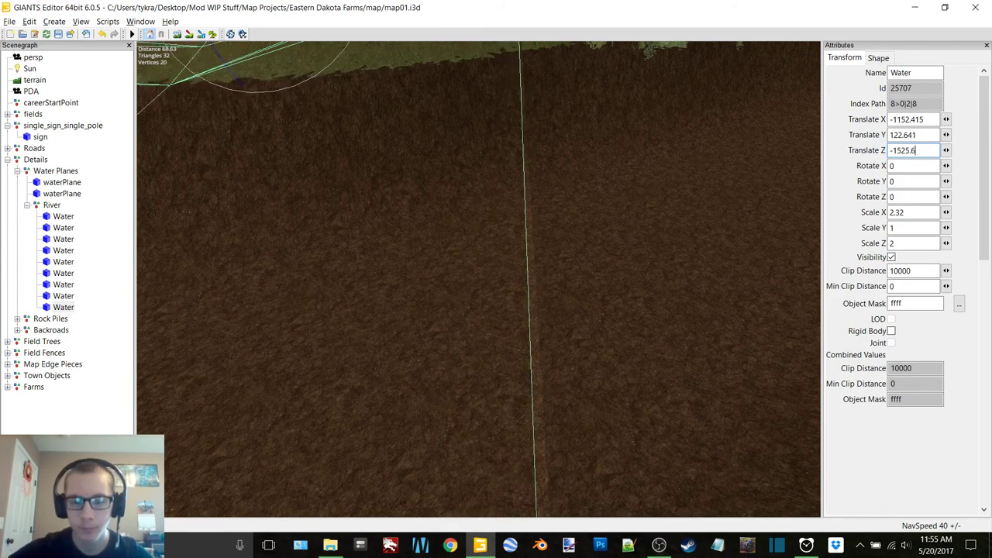
type("5")
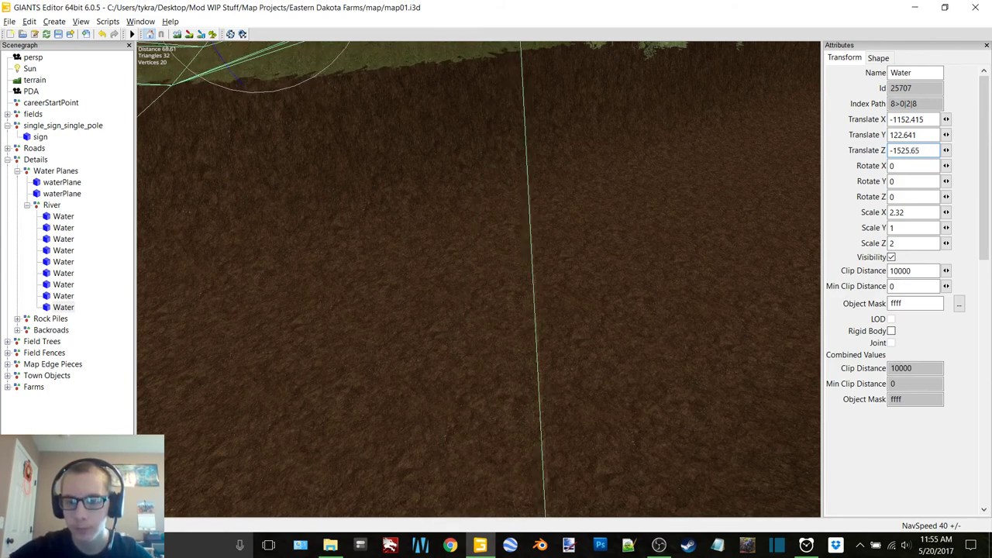
key("BackSpace")
type("8")
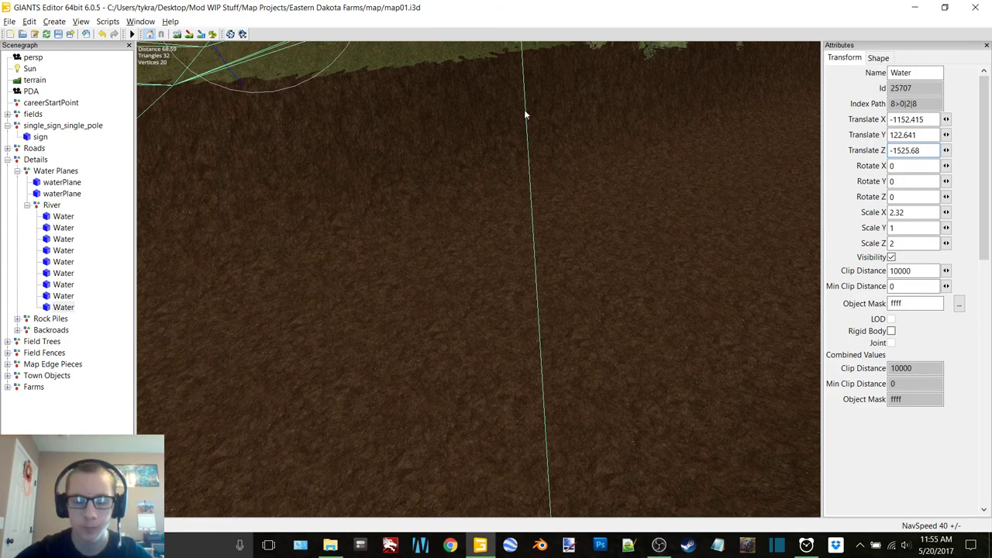
left_click(535, 271)
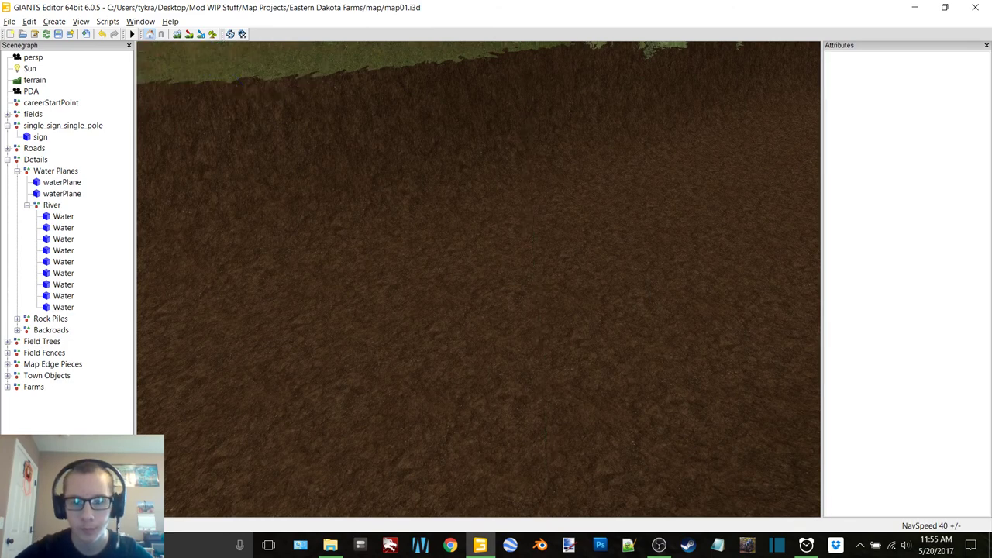
Set the ninth Water plane's Z translation to -1525.675 and deselect it to check the seam
left_click(63, 308)
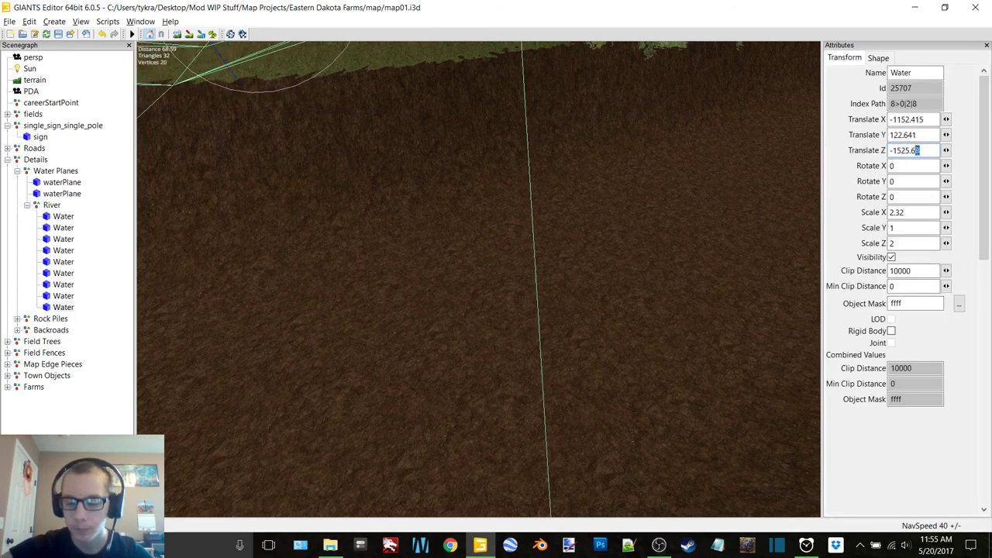
type("75")
left_click(129, 430)
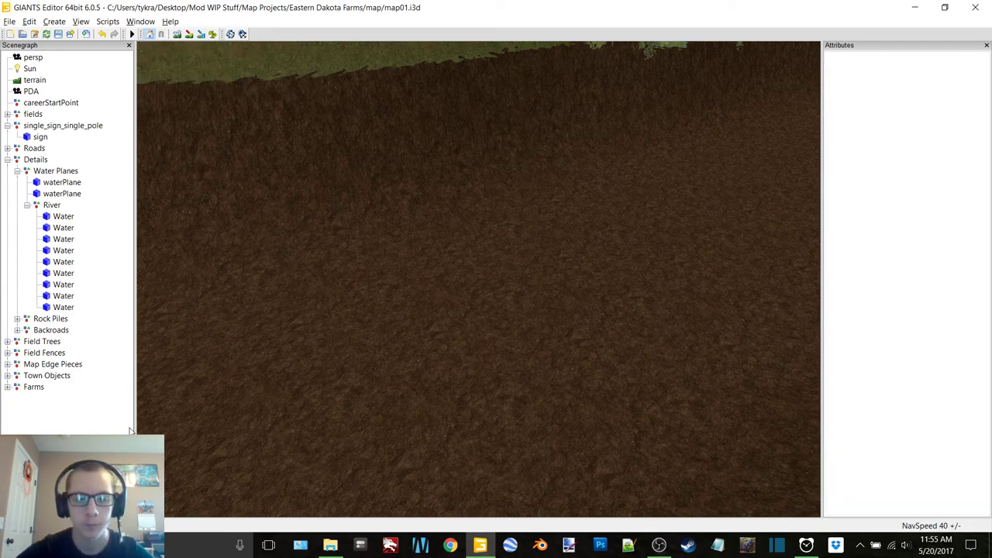
Select the ninth Water plane and move it along X to about -1111, between the river banks
left_click_drag(448, 305, 587, 229, "alt")
middle_click_drag(480, 280, 481, 257, "alt")
left_click_drag(480, 257, 305, 321, "alt")
left_click(353, 296)
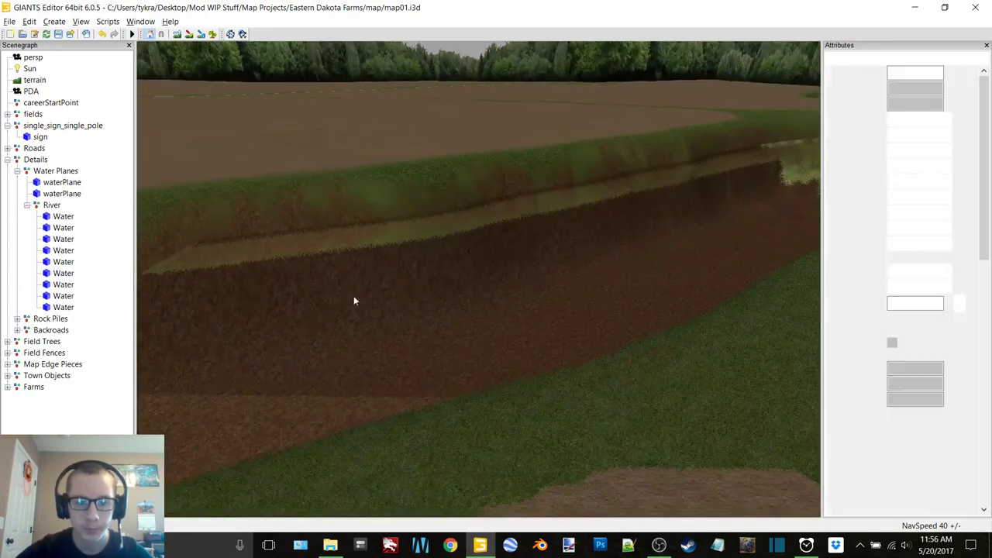
middle_click_drag(353, 296, 463, 329, "alt")
left_click_drag(462, 328, 374, 251, "alt")
right_click_drag(374, 256, 259, 238)
left_click_drag(271, 227, 424, 256)
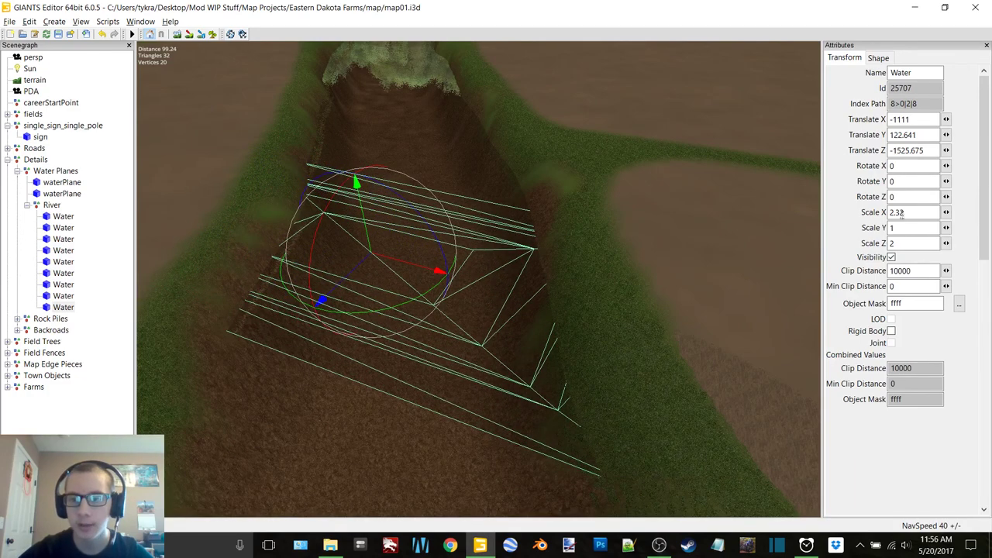
Set the ninth Water plane's X scale to 2 and shift it along X to about -1113.6
key("BackSpace")
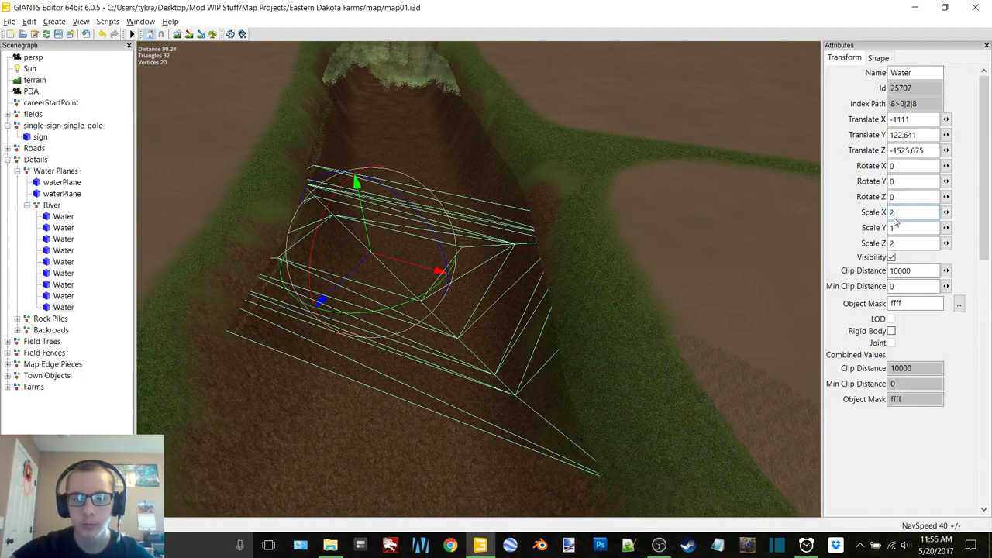
key("Return")
left_click_drag(421, 266, 409, 266)
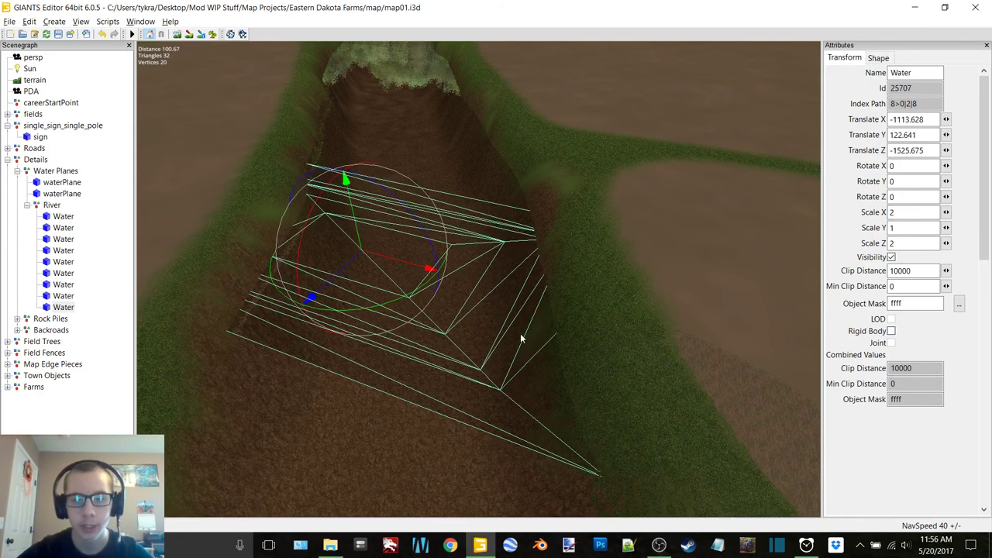
Duplicate the ninth Water plane and move the copy along Z to about -1462.2, close to the previous plane's edge
scroll(566, 281, "down", 3)
left_click_drag(567, 283, 491, 285, "alt")
right_click_drag(490, 285, 498, 341)
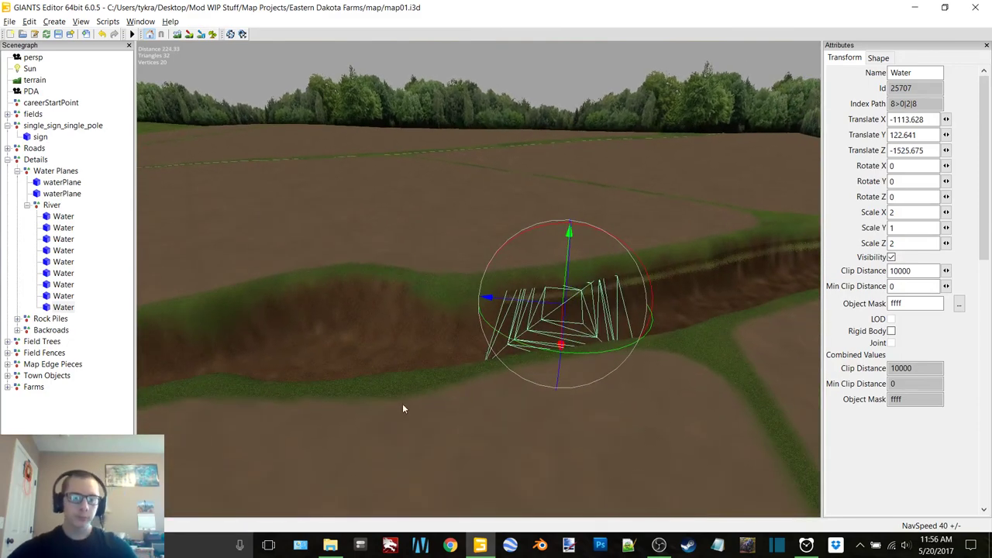
right_click_drag(619, 251, 599, 287)
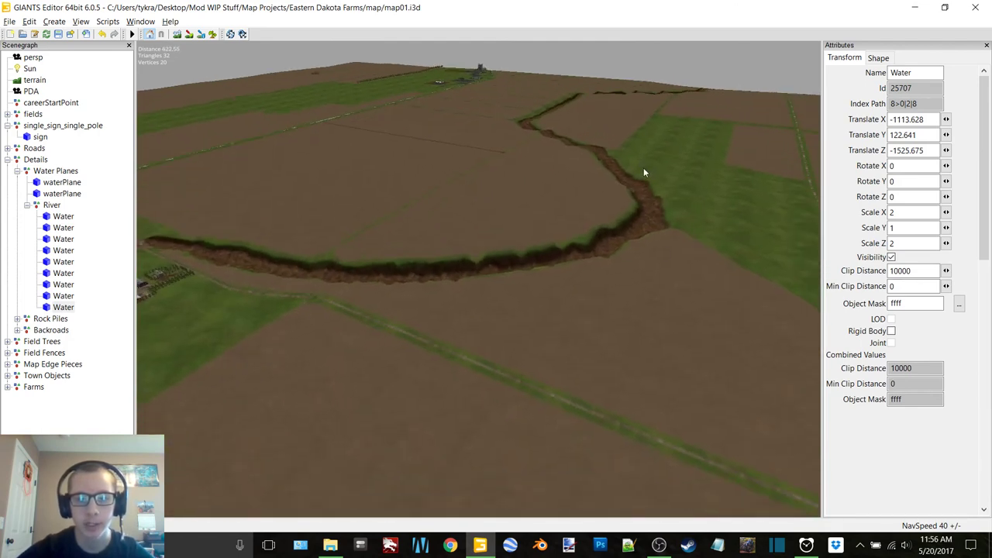
right_click_drag(588, 225, 527, 216)
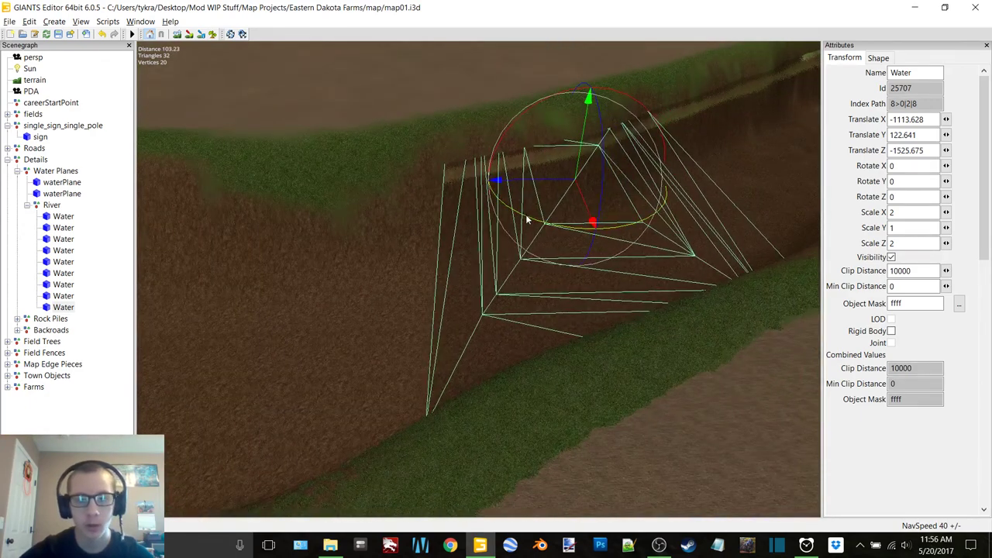
key("ctrl+d")
left_click_drag(544, 179, 289, 200)
middle_click_drag(474, 241, 543, 187, "alt")
right_click_drag(498, 200, 535, 184, "alt")
middle_click_drag(535, 185, 472, 189, "alt")
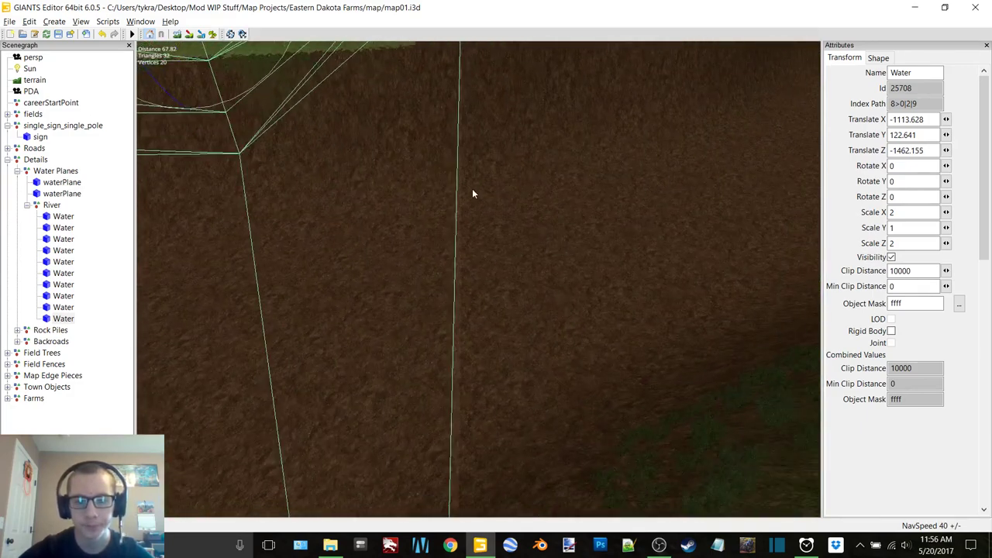
right_click_drag(472, 190, 491, 182, "alt")
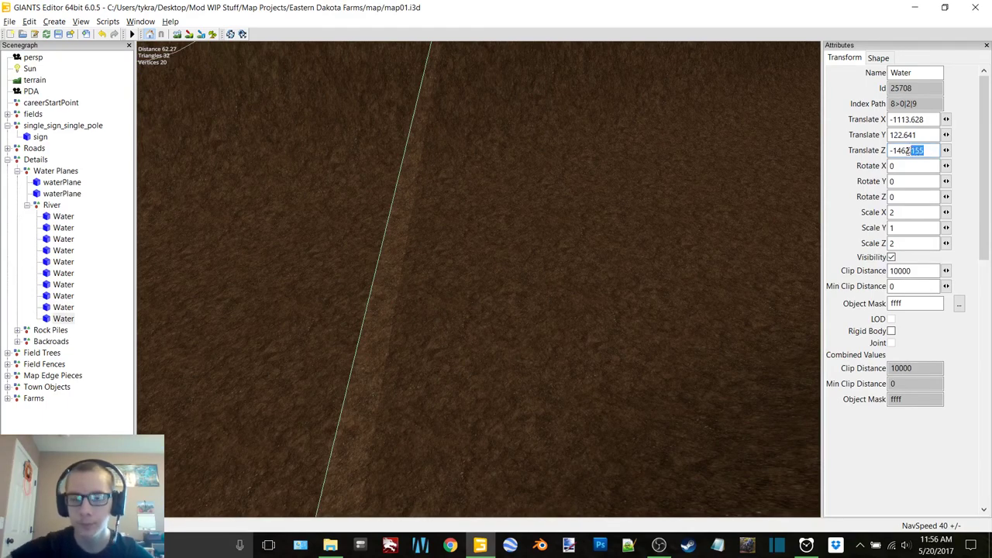
Try Z translations of -1462.3, -1462.305 and -1462.315 on the tenth Water plane, deselecting it after each to check the seam
type("3")
left_click(104, 424)
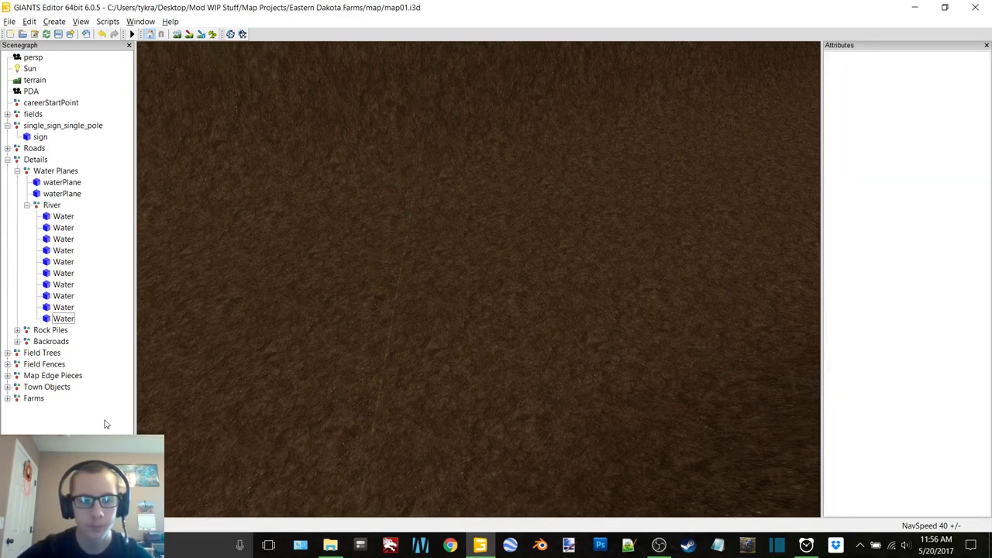
left_click(63, 319)
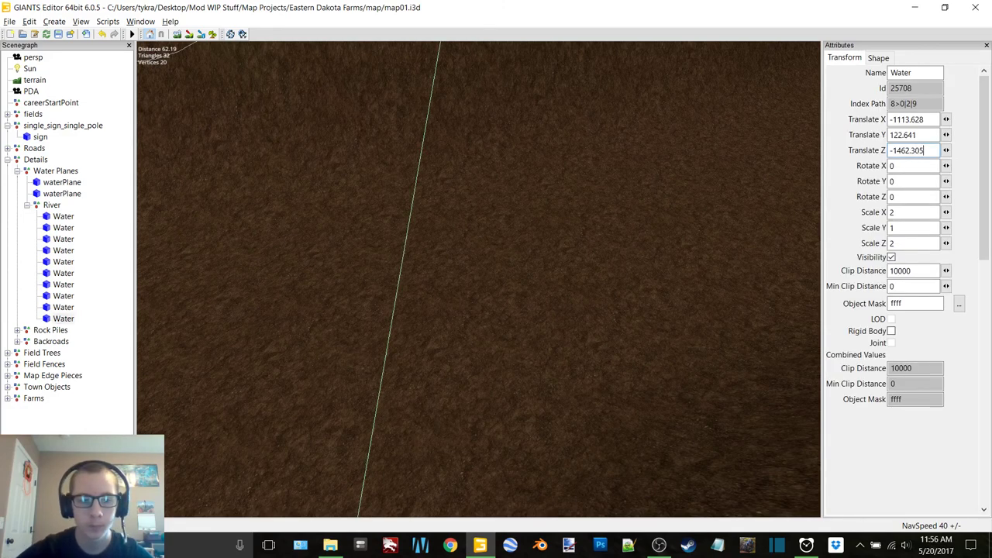
left_click(96, 446)
left_click(65, 320)
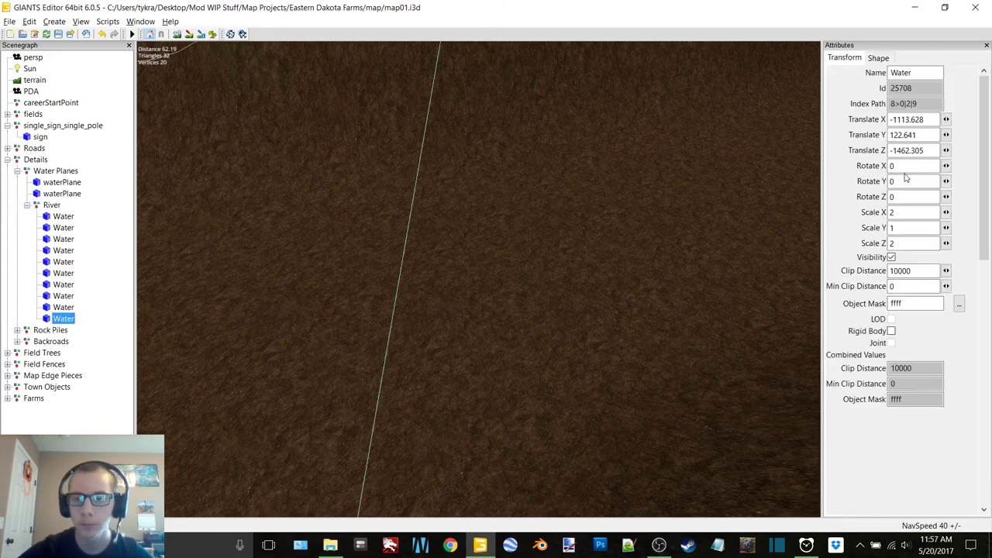
key("BackSpace")
type("1")
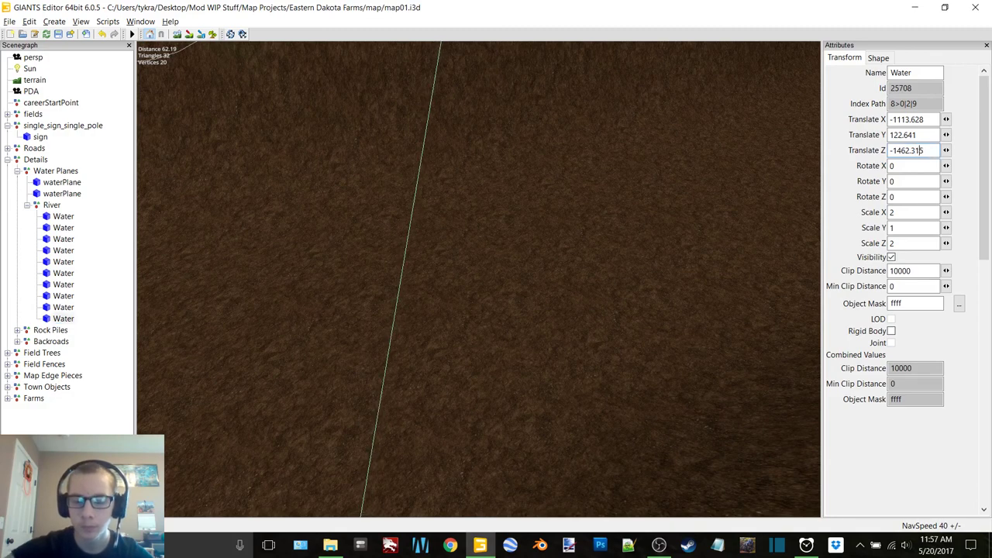
key("Escape")
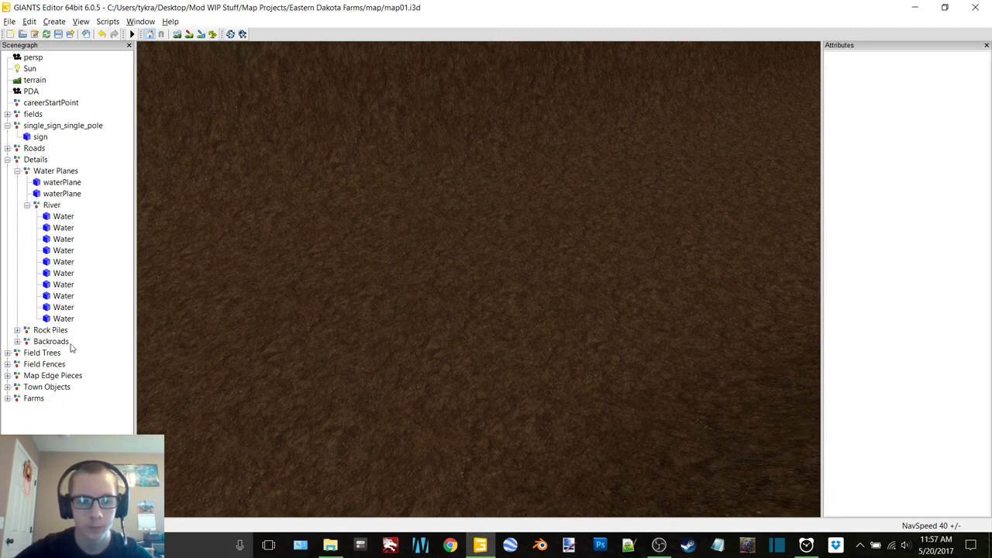
Set the tenth Water plane's Z translation to -1462.31 and deselect it to check the seam
left_click(64, 320)
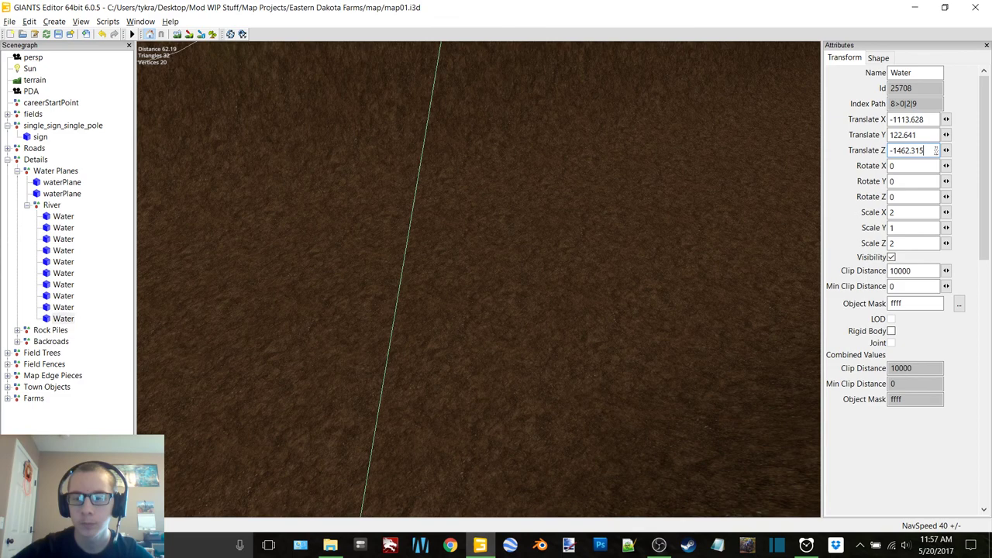
key("BackSpace")
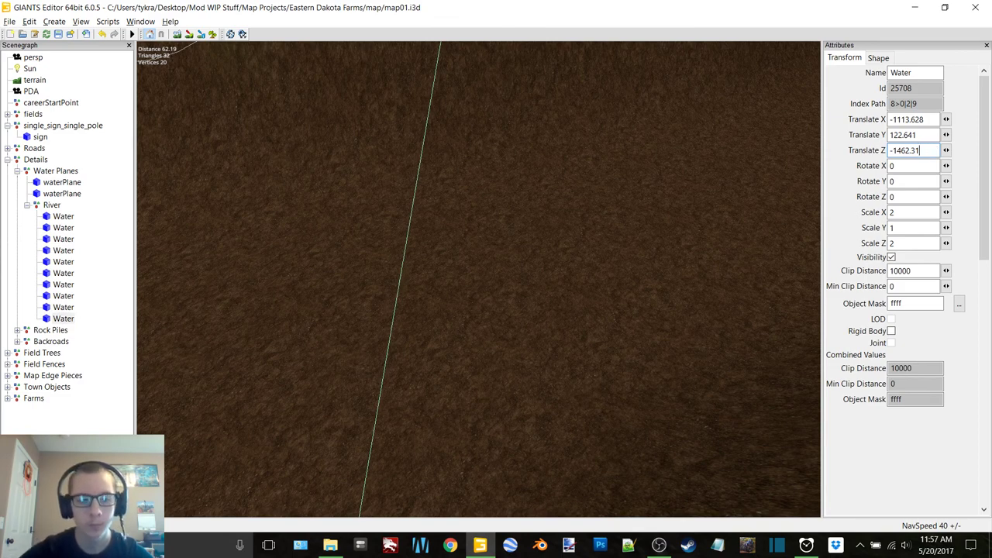
key("Escape")
Select the tenth Water plane and move it along X to about -1085, between the river banks
scroll(473, 285, "down", 6)
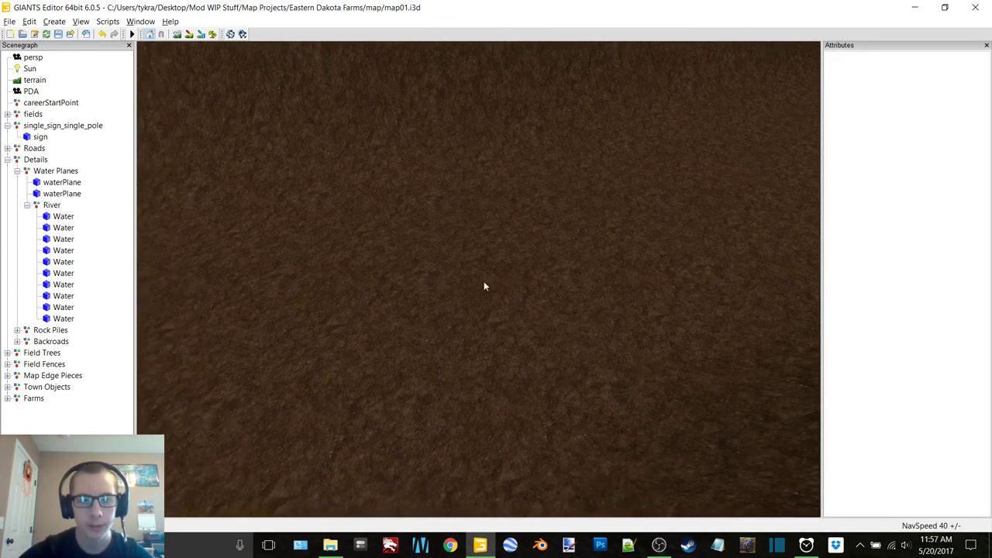
middle_click_drag(441, 323, 475, 327, "alt")
left_click(459, 273)
middle_click_drag(340, 268, 488, 392, "alt")
left_click_drag(392, 286, 501, 300, "alt")
left_click_drag(345, 287, 447, 298)
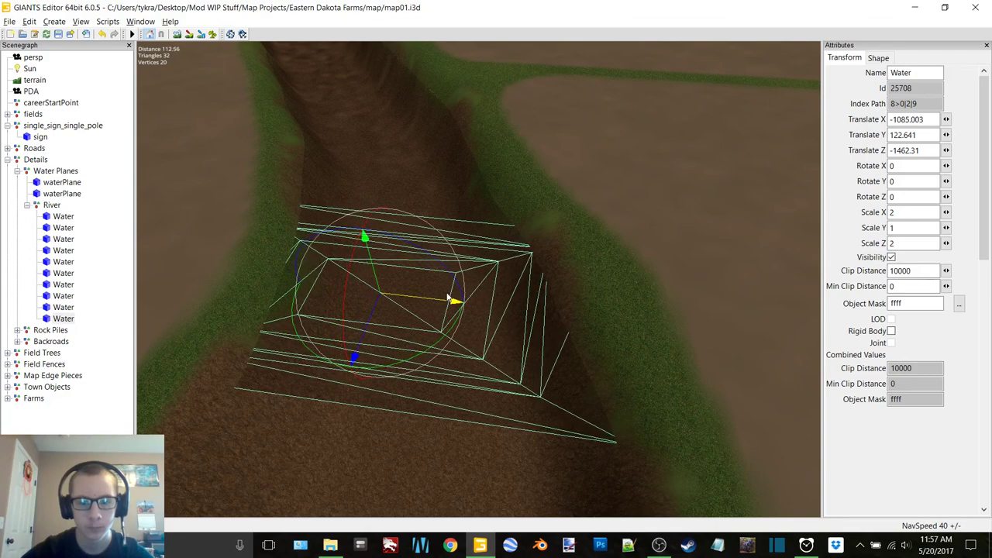
Duplicate the tenth Water plane to continue the water along the river channel
right_click_drag(447, 298, 488, 302)
key("ctrl+d")
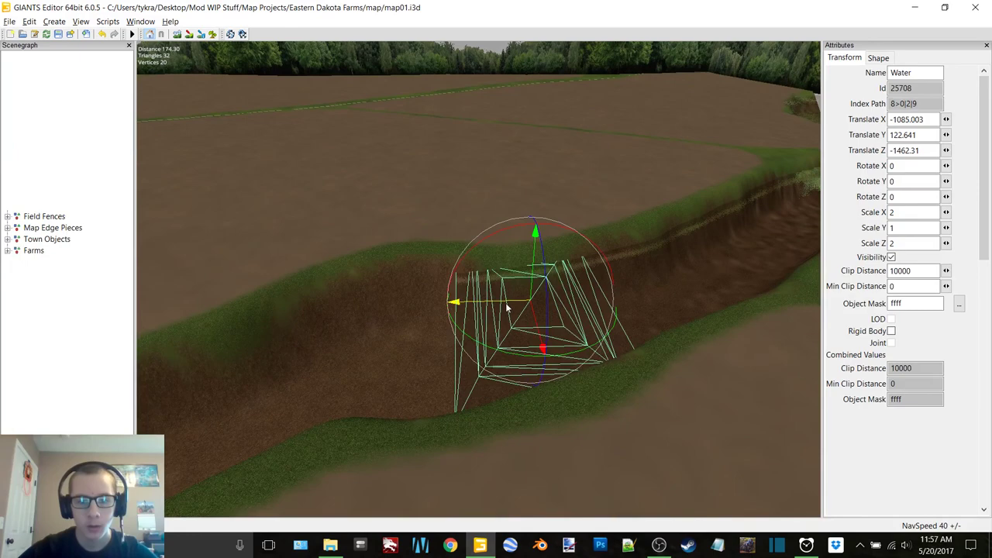
Move the duplicated Water plane along Z to about -1398.63 so its edge meets the neighbouring river plane
left_click_drag(488, 299, 348, 318)
scroll(379, 371, "up", 5)
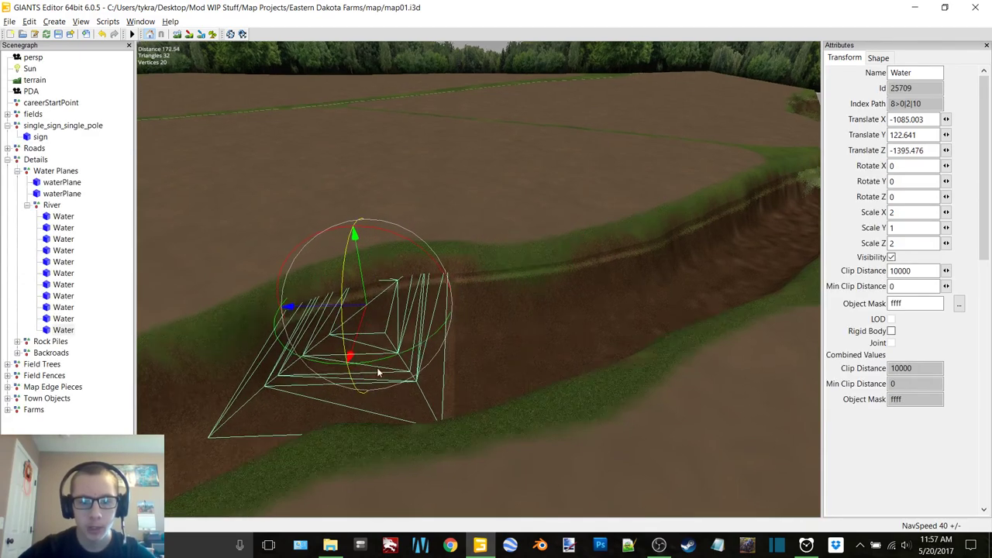
middle_click_drag(451, 310, 470, 248, "alt")
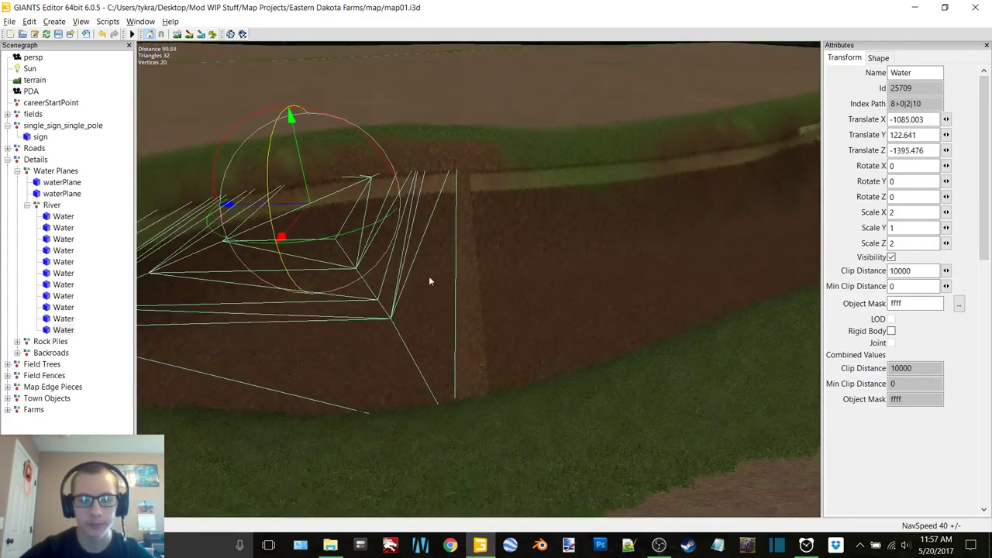
right_click_drag(429, 281, 452, 277)
left_click_drag(263, 133, 275, 133)
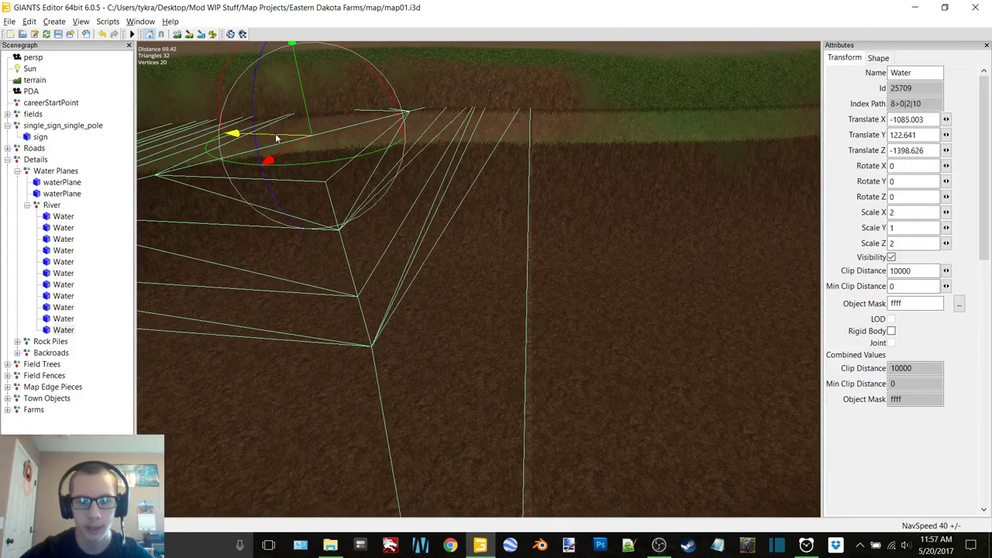
right_click_drag(478, 248, 504, 225)
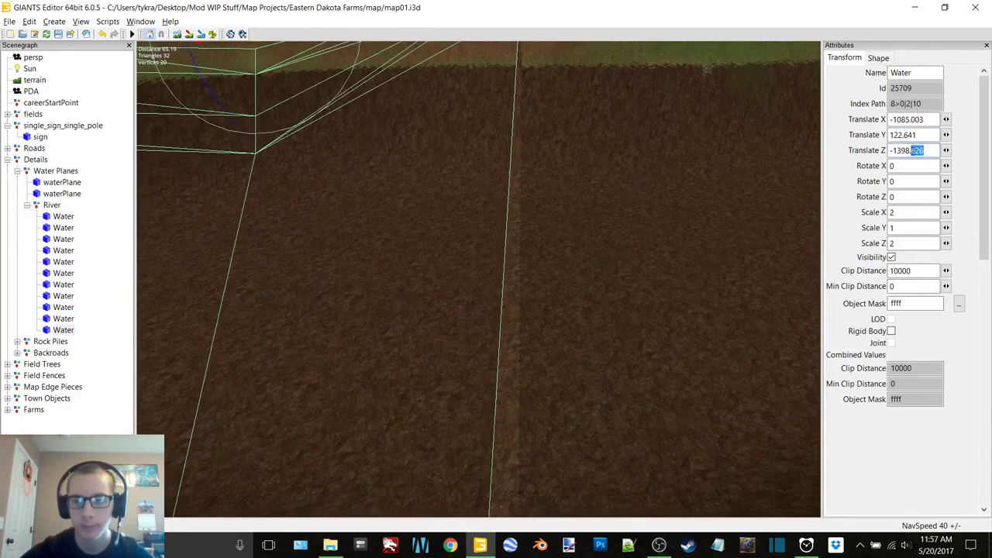
Fine-tune the Water plane's Translate Z to -1398.942 to close the seam, deselecting it to check the joint
type("8")
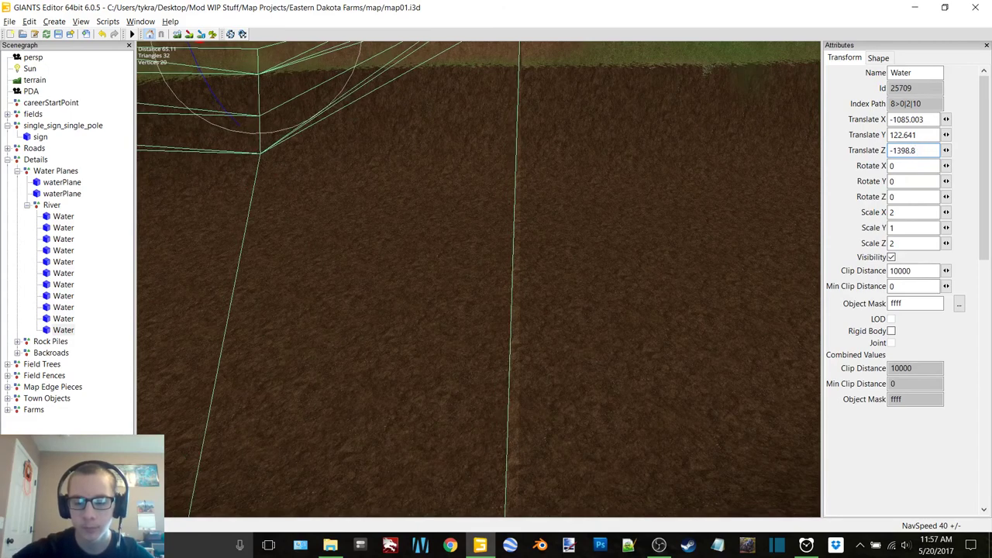
key("BackSpace")
type("9")
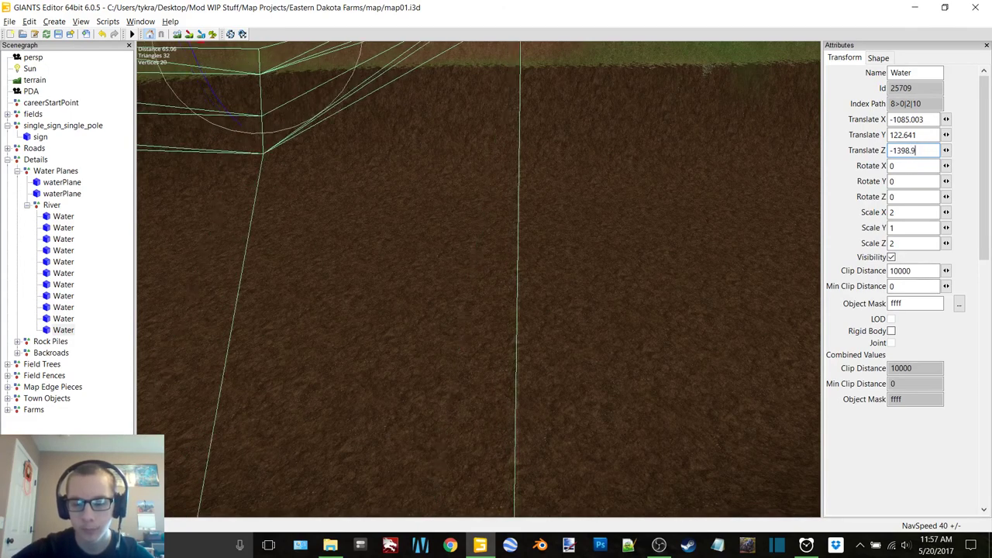
type("2")
key("Escape")
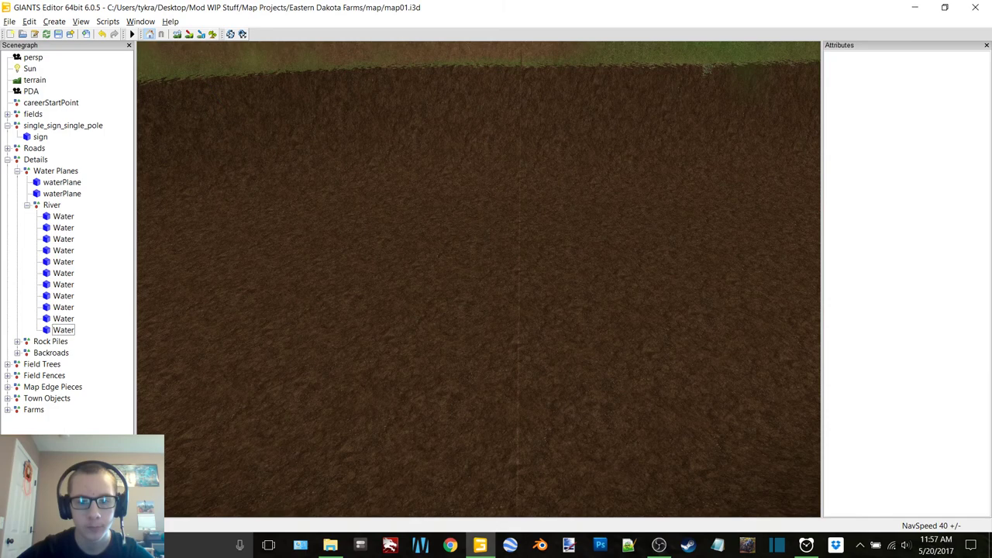
left_click(419, 287)
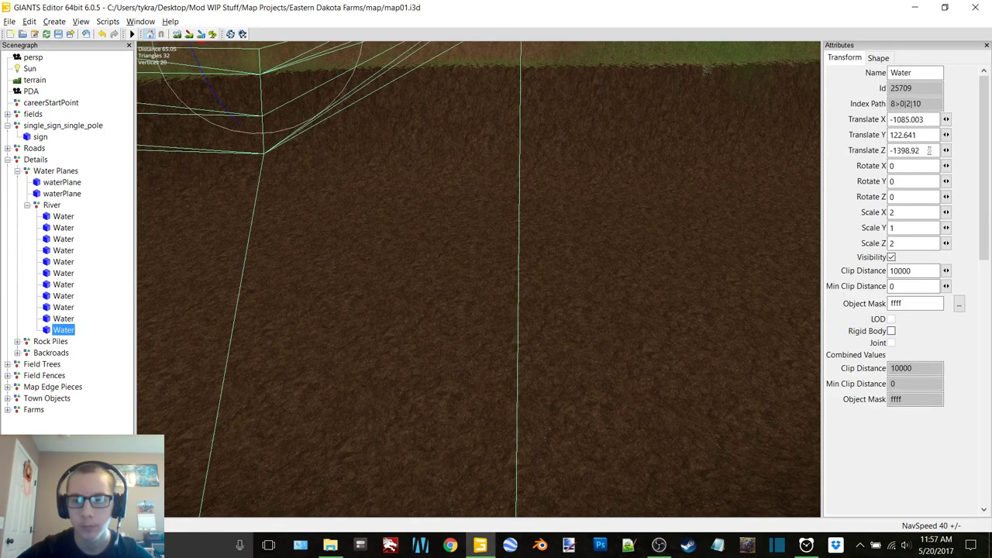
key("BackSpace")
type("35")
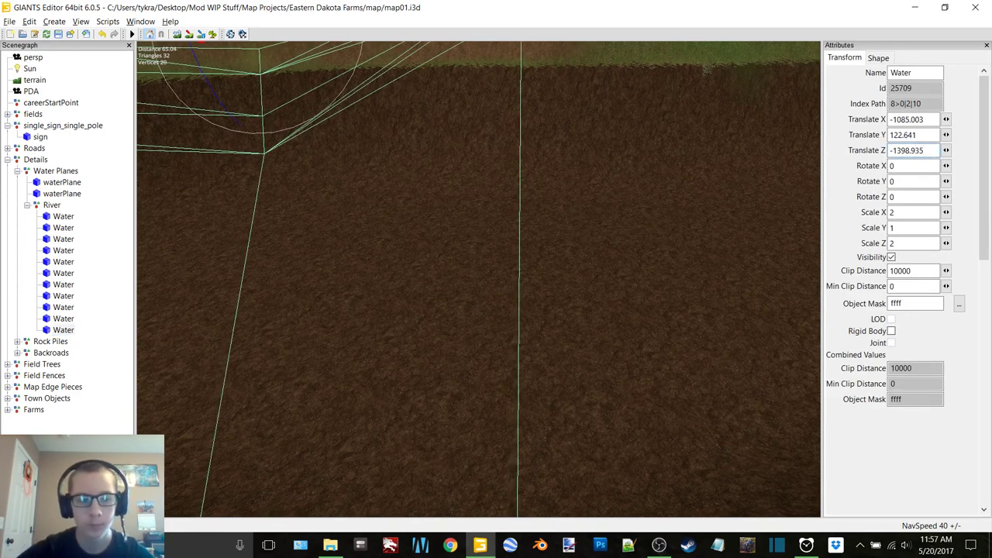
key("Escape")
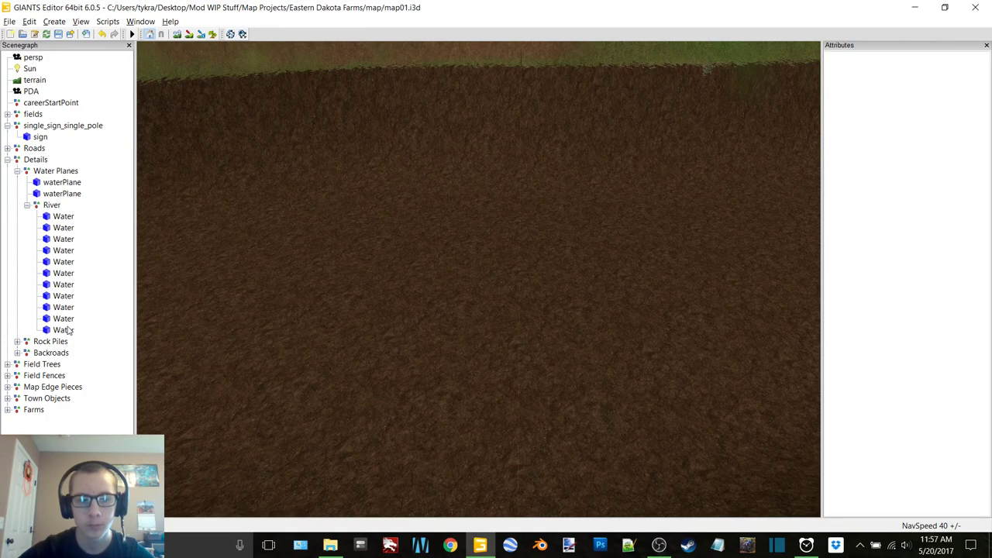
left_click(67, 330)
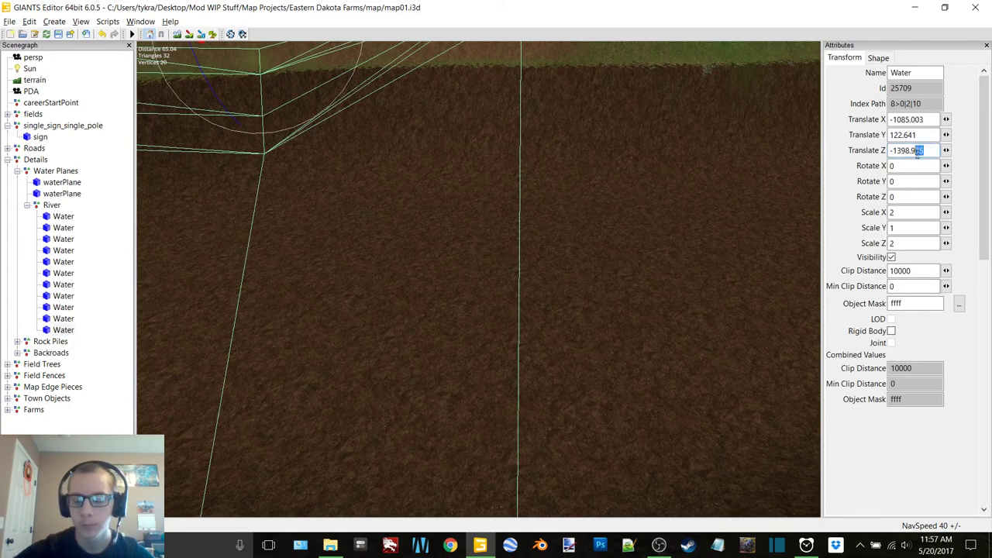
key("Escape")
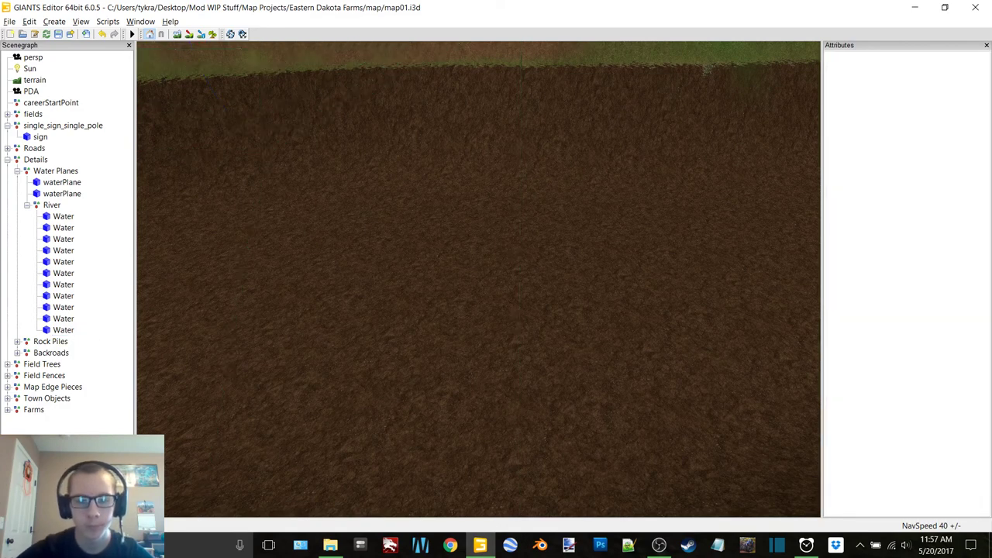
left_click(67, 330)
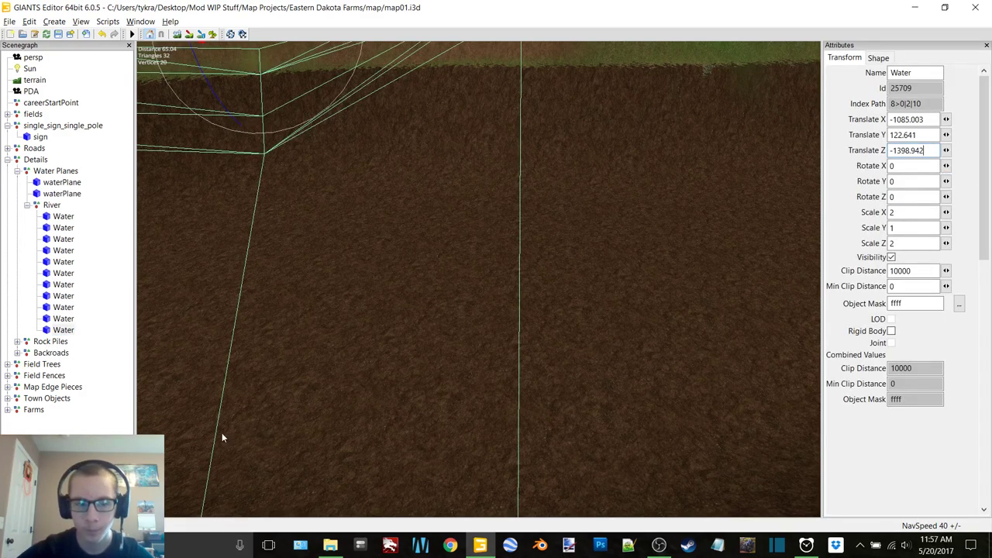
key("Escape")
Shift the Water plane along X to about -1066.58 so it spans the river channel, and check its coverage deselected
mouse_move(393, 333)
middle_mouse_down("alt")
mouse_move(410, 330)
mouse_move(388, 325)
middle_mouse_up("alt")
right_click_drag(389, 330, 700, 417)
left_click_drag(334, 286, 538, 295, "alt")
left_click_drag(428, 264, 494, 268)
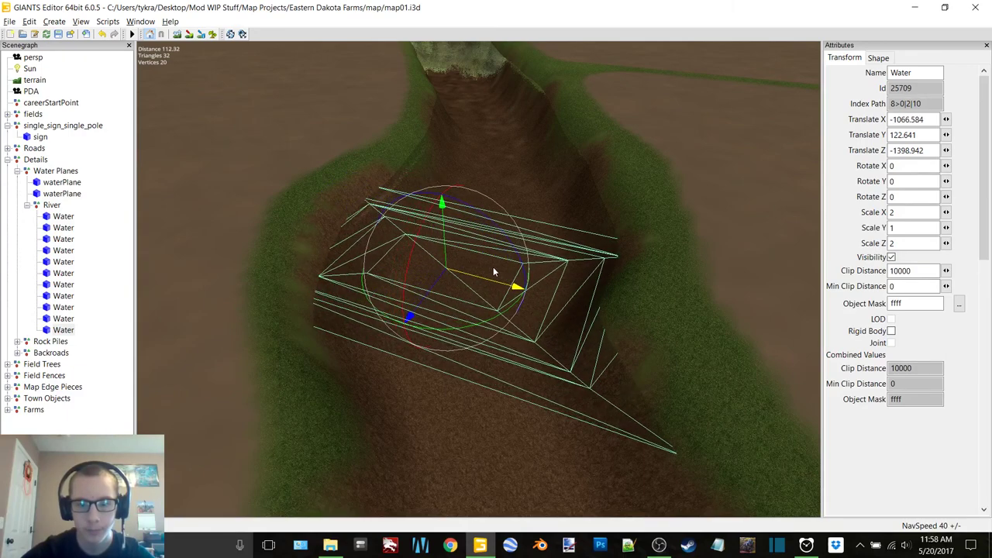
middle_click_drag(566, 224, 506, 271, "alt")
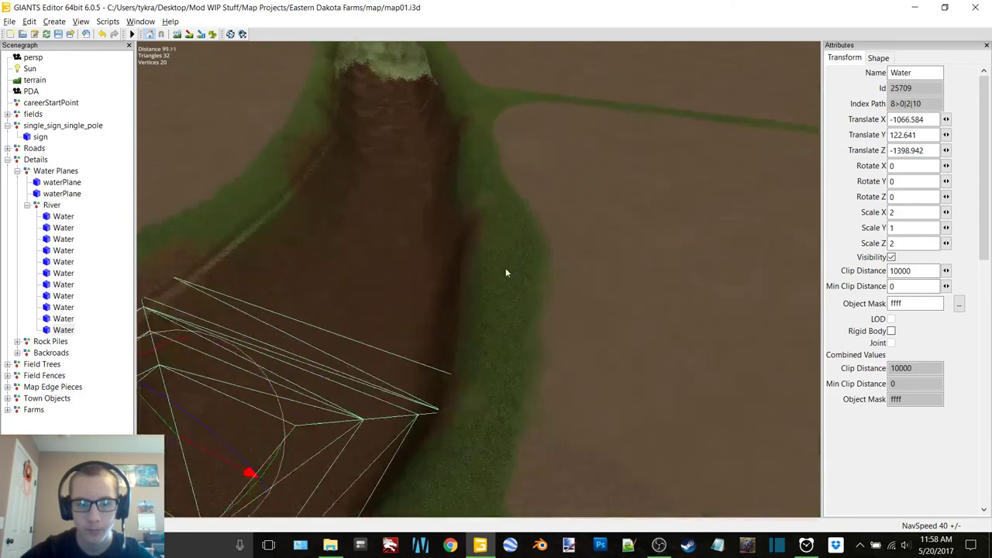
right_click_drag(507, 272, 518, 216, "alt")
left_click_drag(518, 216, 1, 431, "alt")
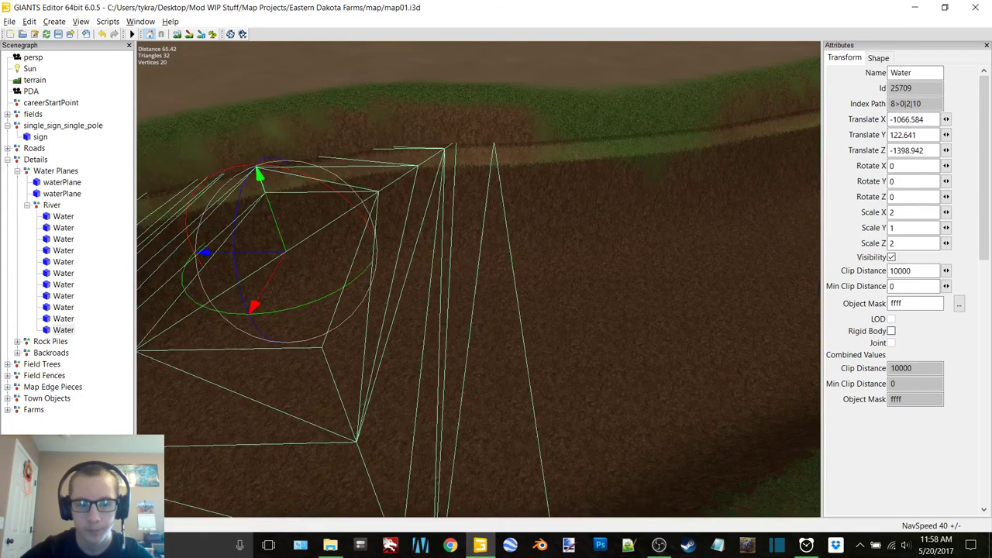
left_click(502, 334)
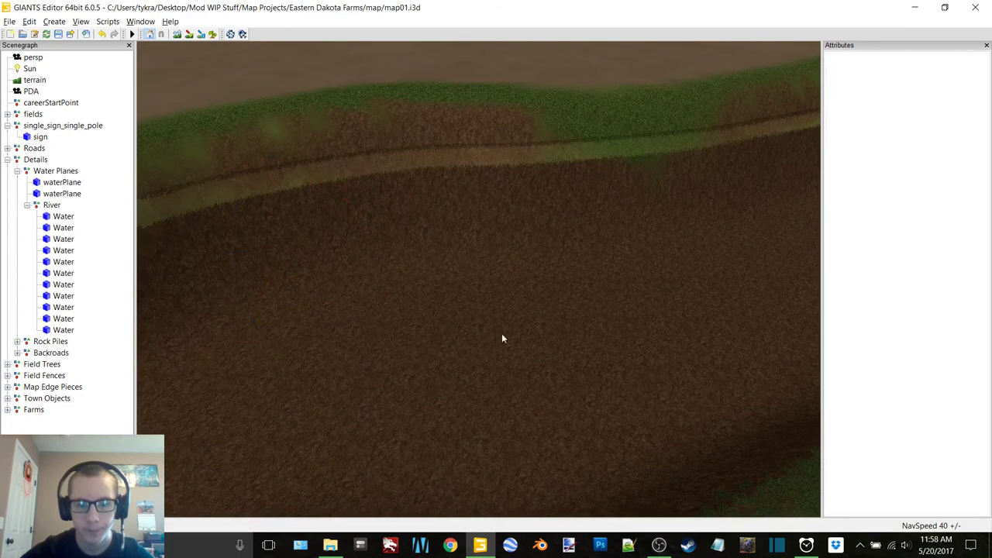
Duplicate the last Water plane and move the copy along Z to about -1334.5, further down the river channel
right_click_drag(501, 334, 575, 303, "alt")
middle_click_drag(576, 309, 434, 299)
left_click_drag(434, 299, 430, 294, "alt")
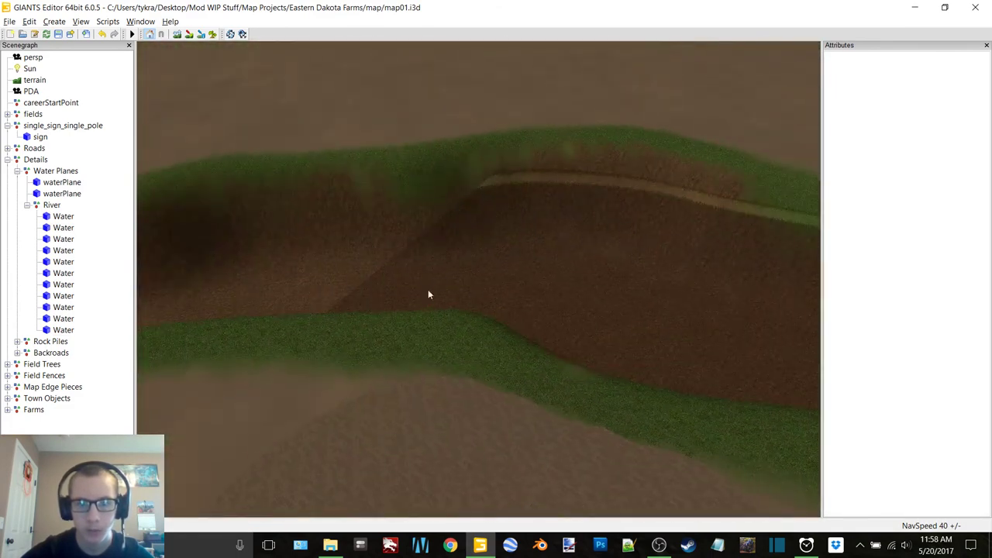
left_click(429, 294)
middle_click_drag(330, 303, 439, 389, "alt")
right_click_drag(439, 390, 436, 313, "alt")
middle_click_drag(436, 314, 288, 343)
key("ctrl+d")
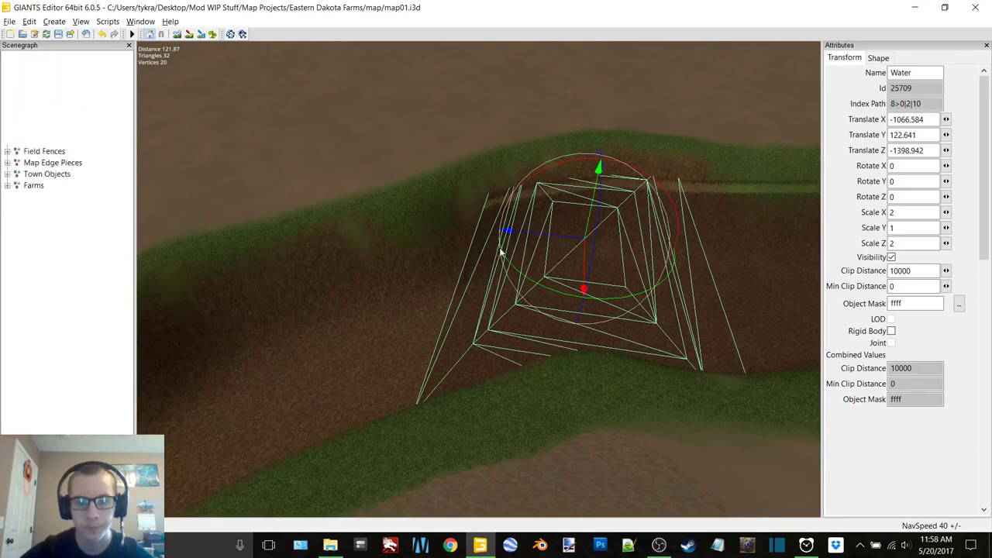
left_click_drag(540, 238, 323, 241)
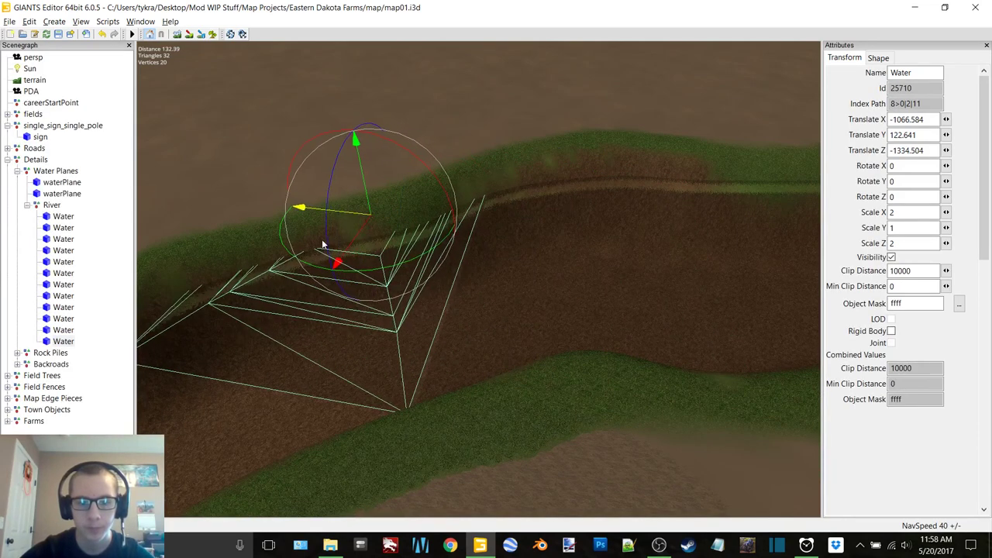
Nudge the new Water plane against its neighbour and set its Translate Z to -1335.57 to close the seam
scroll(414, 297, "up", 5)
middle_click_drag(441, 276, 448, 264)
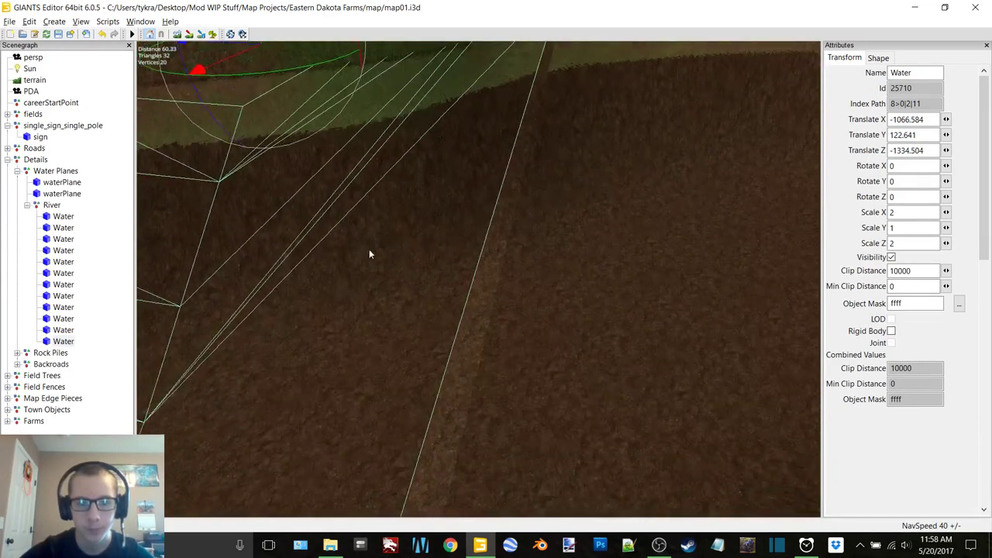
middle_click_drag(368, 254, 262, 94)
left_click_drag(246, 59, 252, 56)
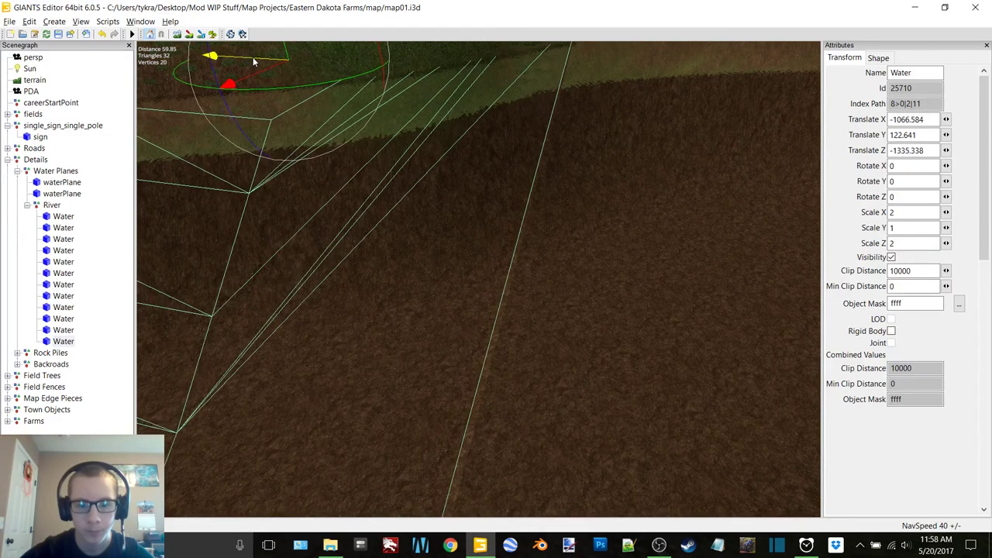
left_click(112, 448)
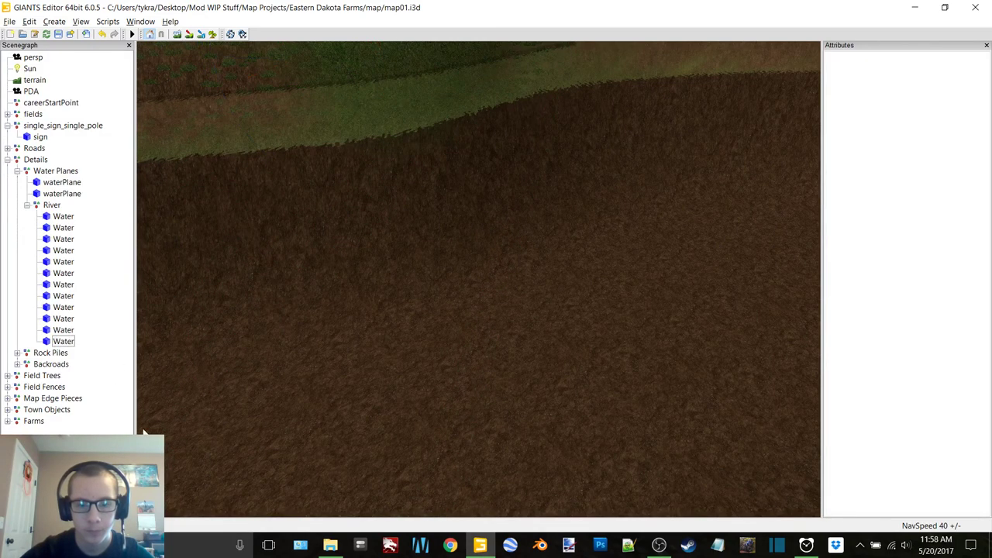
left_click(63, 342)
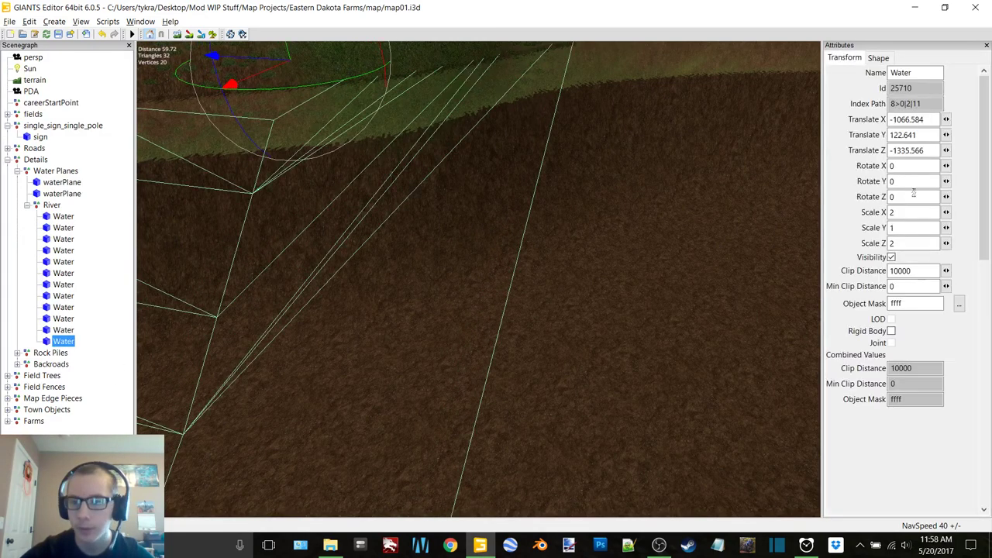
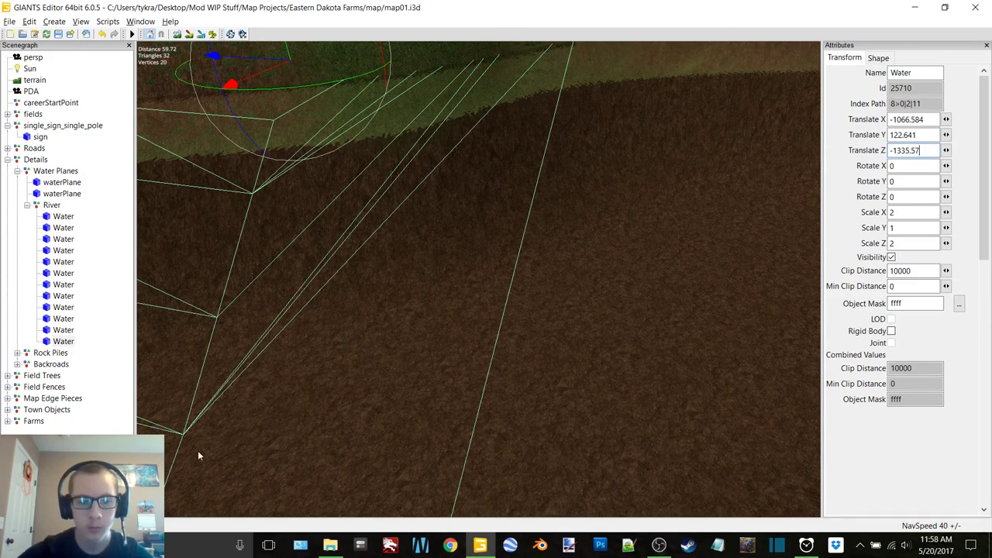
key("Escape")
scroll(497, 315, "up", 1)
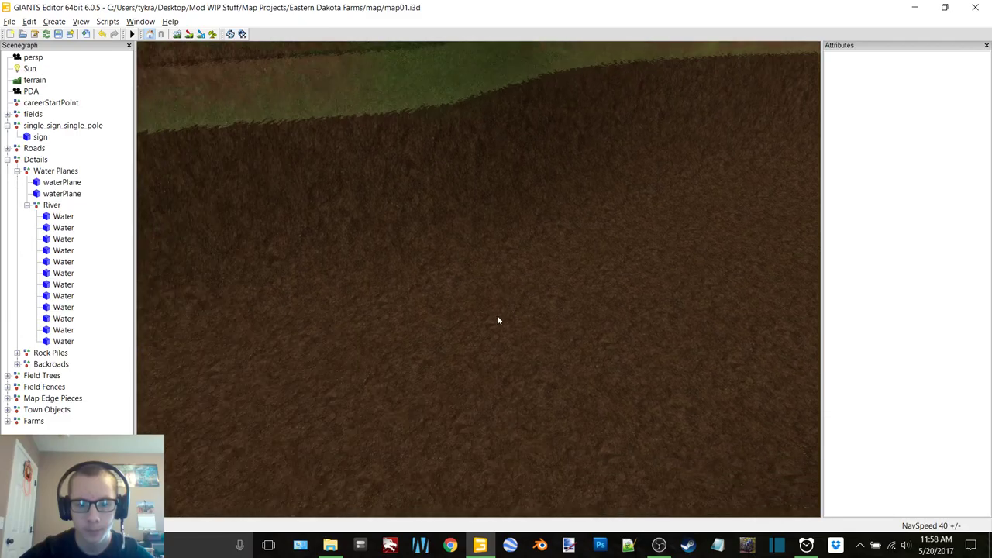
Move the new Water plane along X to about -1027.09 so it covers the bend of the river channel
left_click(465, 297)
key("f")
left_click_drag(308, 338, 711, 313, "alt")
scroll(360, 276, "down", 1)
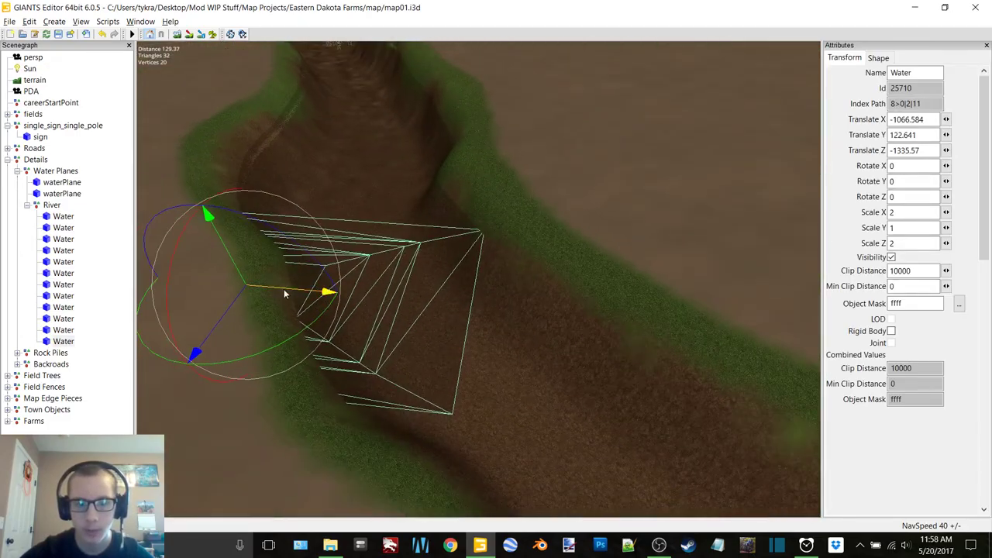
left_click_drag(284, 294, 440, 310)
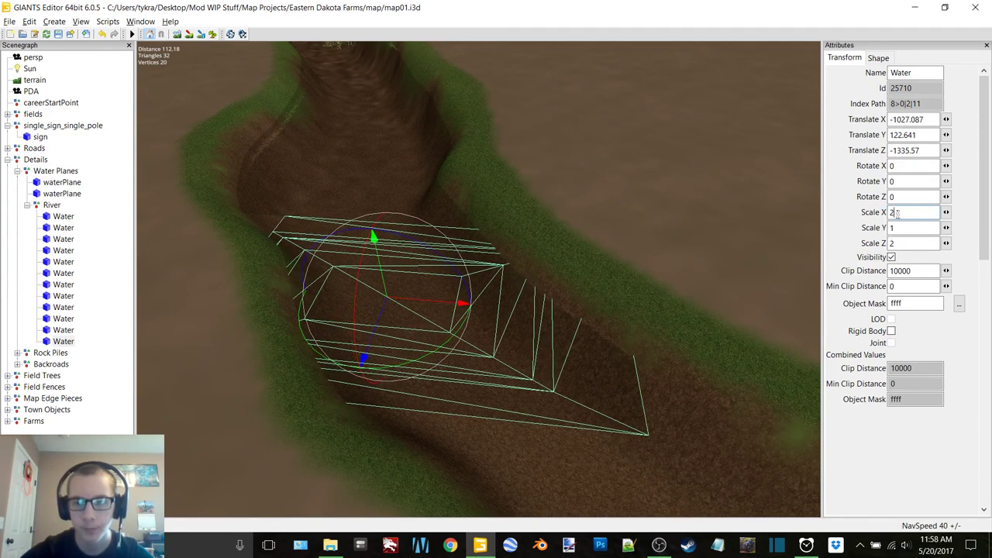
Widen the Water plane to Scale X 3 and shift it along X to about -1028.55 to reach both banks
type(".2")
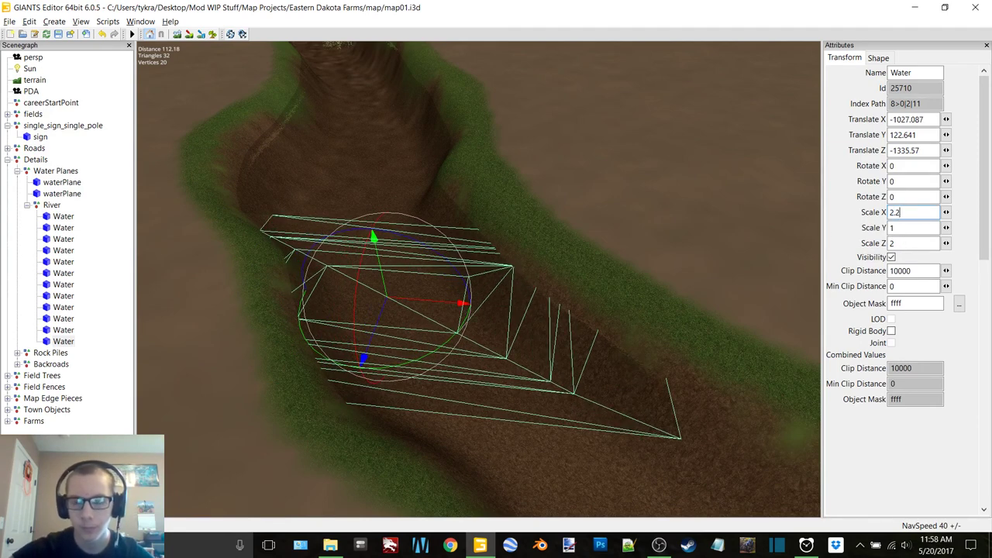
key("BackSpace")
key("BackSpace")
key("BackSpace")
type("2.5")
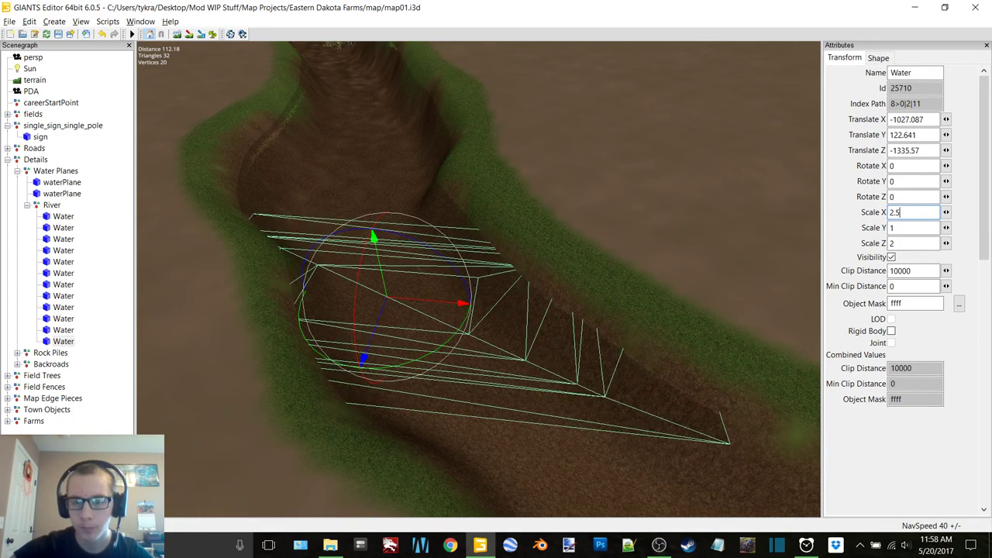
key("BackSpace")
key("BackSpace")
key("BackSpace")
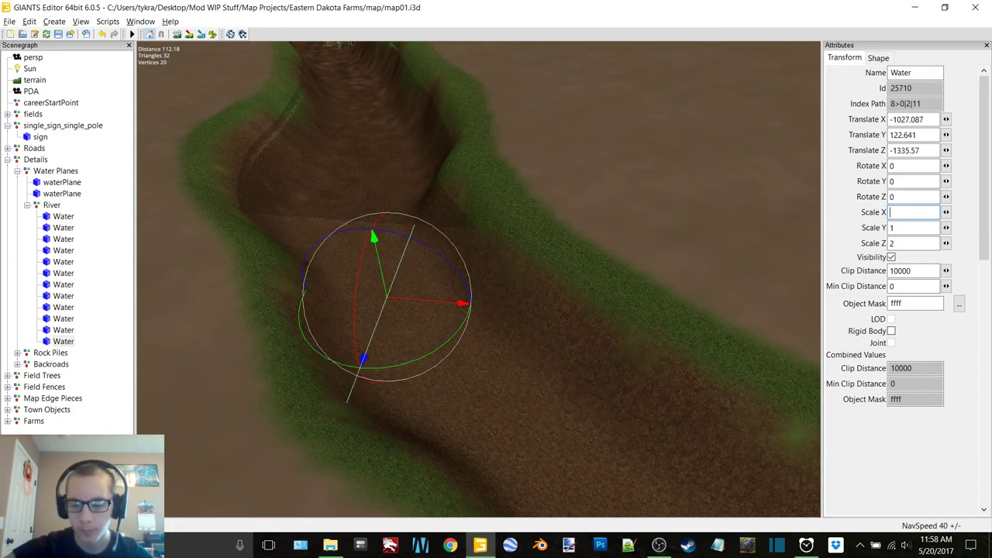
type("3")
mouse_move(422, 302)
left_mouse_down()
mouse_move(460, 300)
mouse_move(387, 303)
mouse_move(415, 304)
left_mouse_up()
scroll(474, 292, "down", 12)
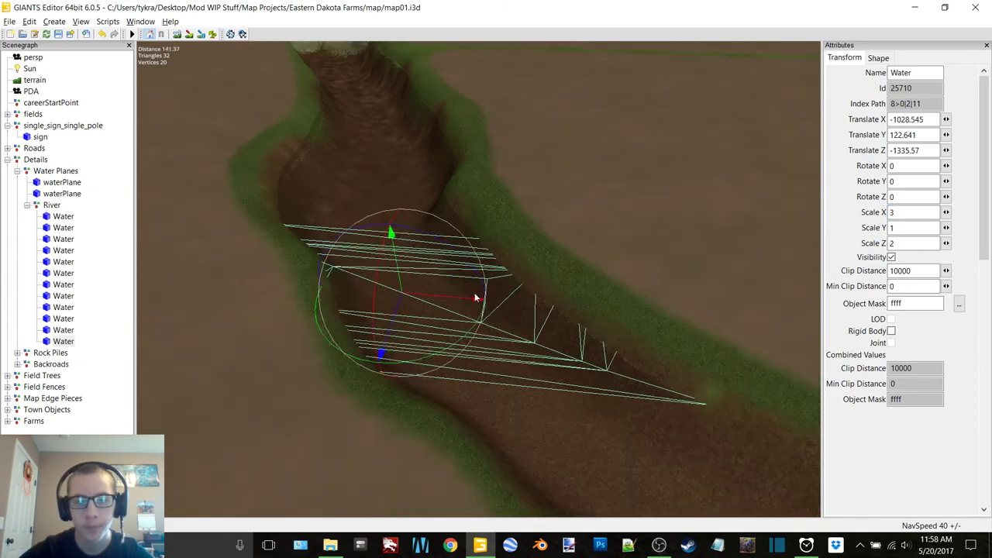
Examine the river channel's course across the whole map and move the maximized editor window down to uncover the desktop
right_click_drag(326, 357, 323, 318)
left_click(556, 234)
scroll(271, 421, "down", 5)
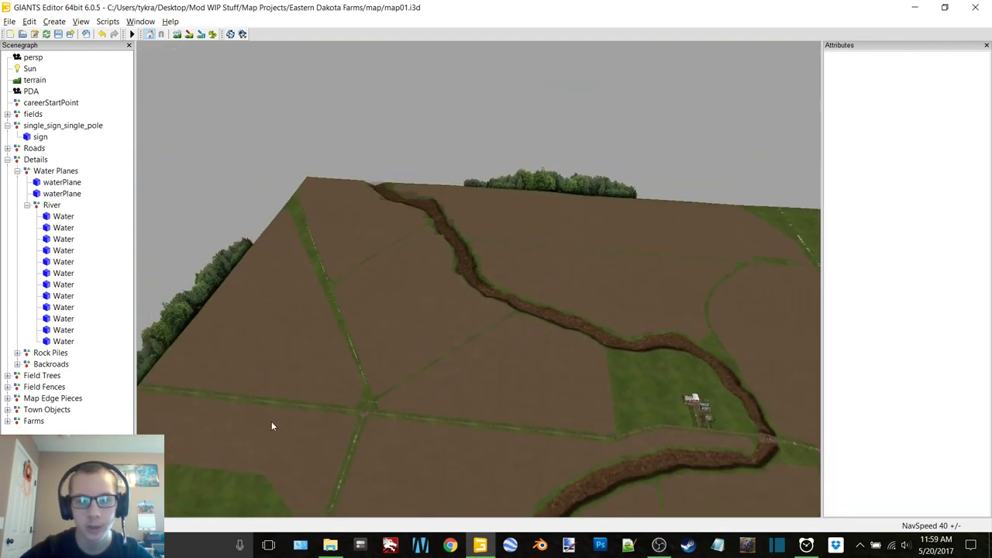
right_click_drag(300, 424, 489, 307)
left_click(489, 308)
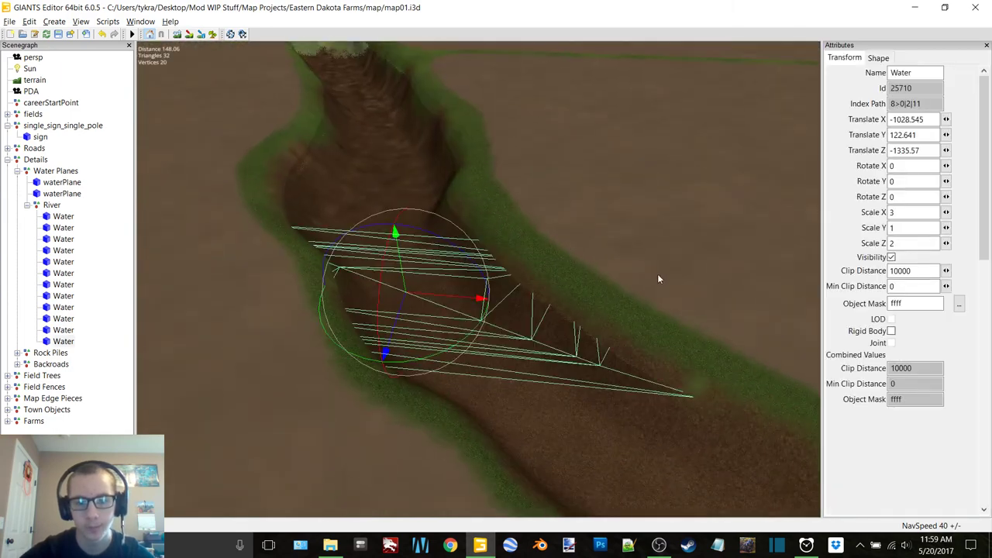
right_click_drag(657, 274, 399, 184)
left_click_drag(457, 7, 467, 64)
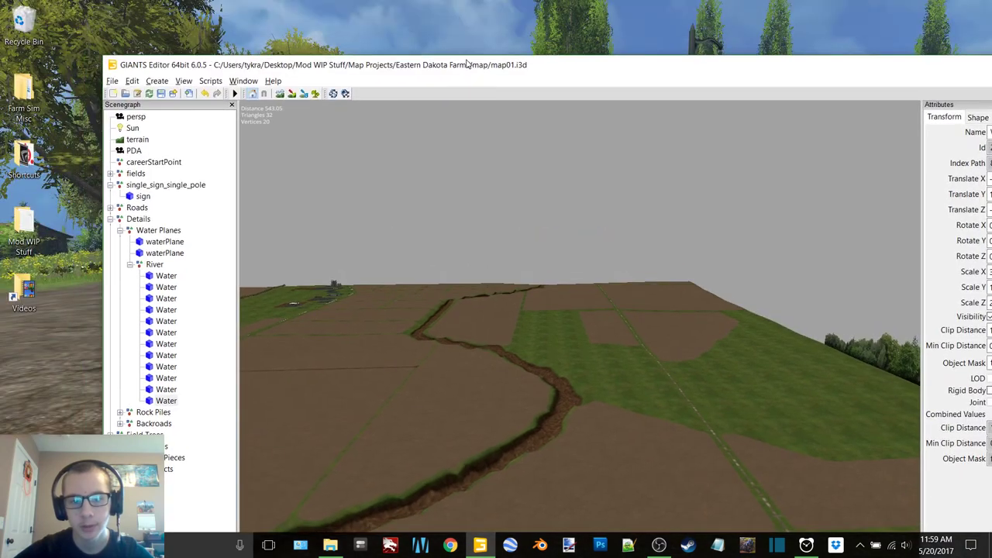
Maximize the editor window, duplicate the last Water plane and move the copy along Z to about -1272.29
double_click(484, 65)
right_click_drag(412, 163, 238, 370)
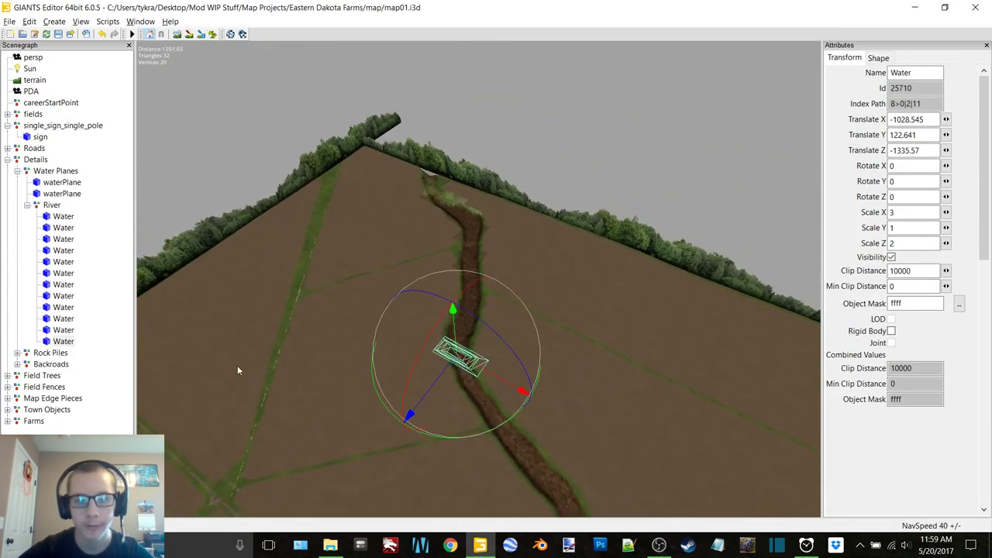
right_click_drag(587, 226, 478, 196)
left_click_drag(666, 100, 438, 110)
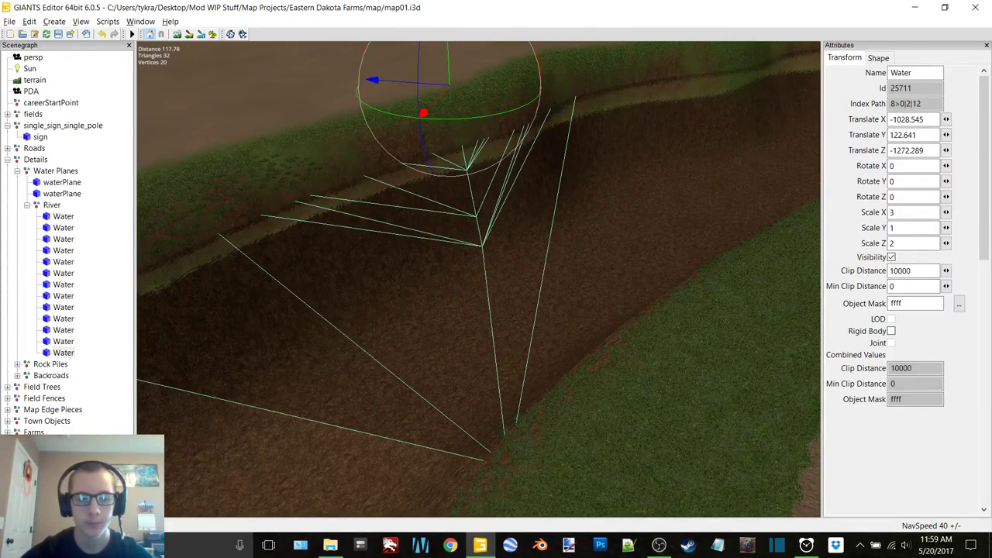
Close the seam to the neighbouring plane by setting the new Water plane's Translate Z to -1272.2
left_click(372, 368)
right_click_drag(371, 367, 397, 341)
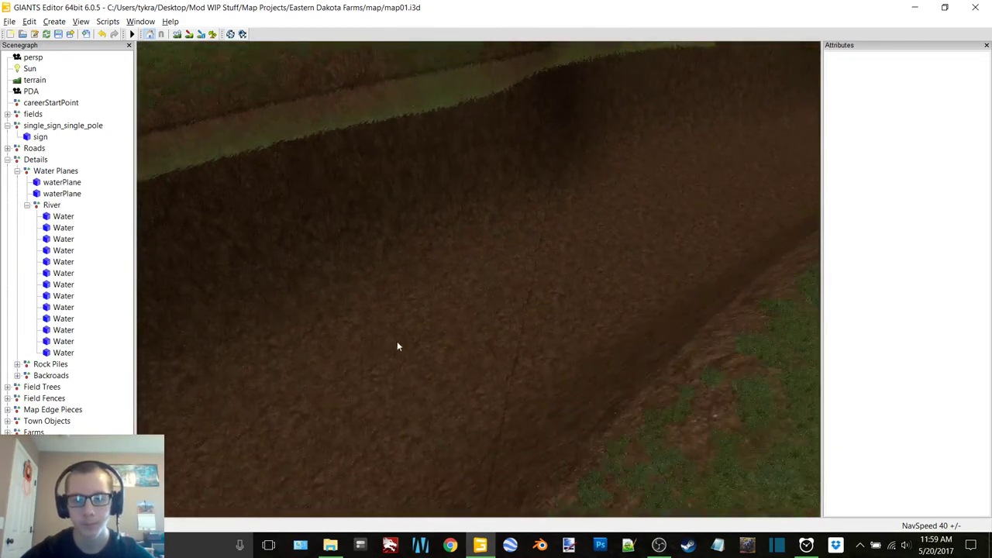
left_click(412, 327)
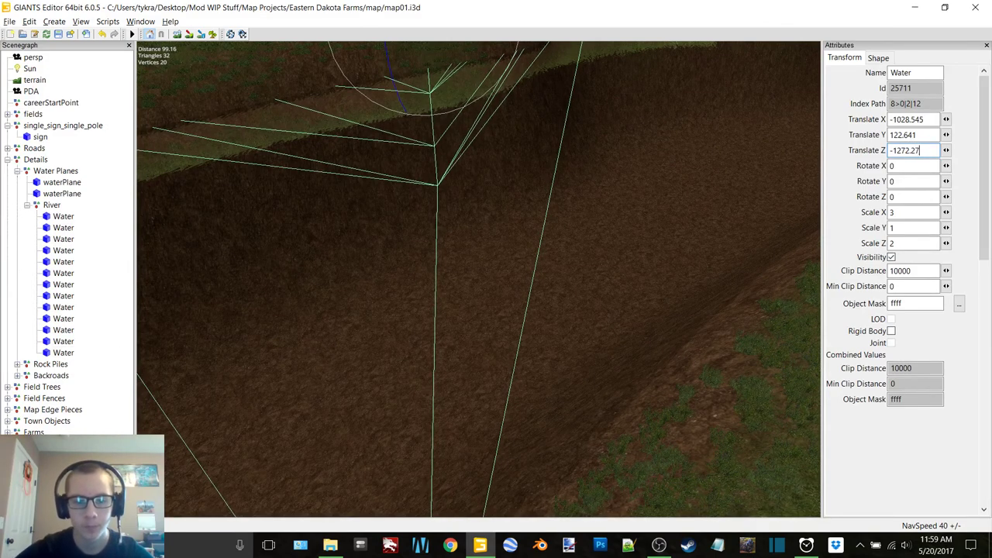
key("Escape")
left_click(63, 352)
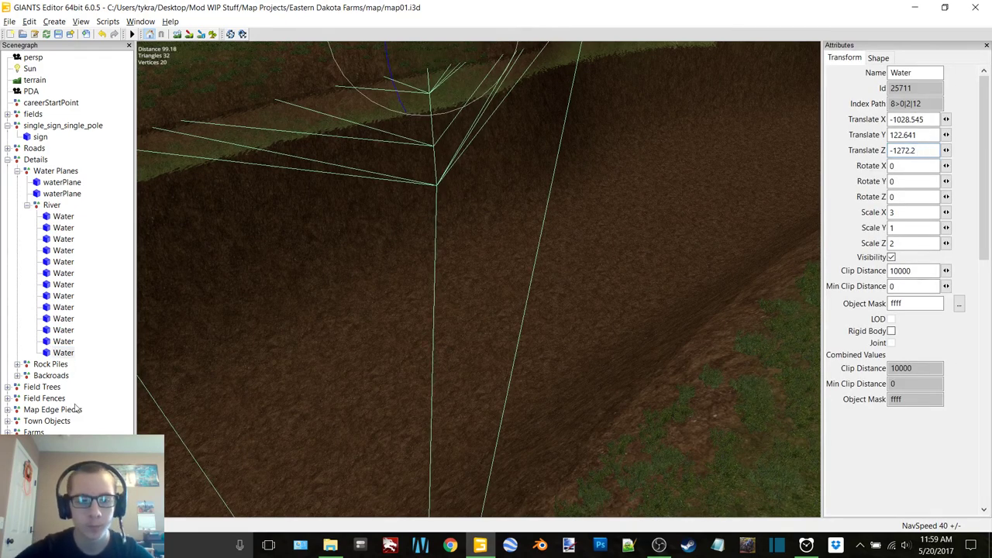
key("Return")
left_click(510, 260)
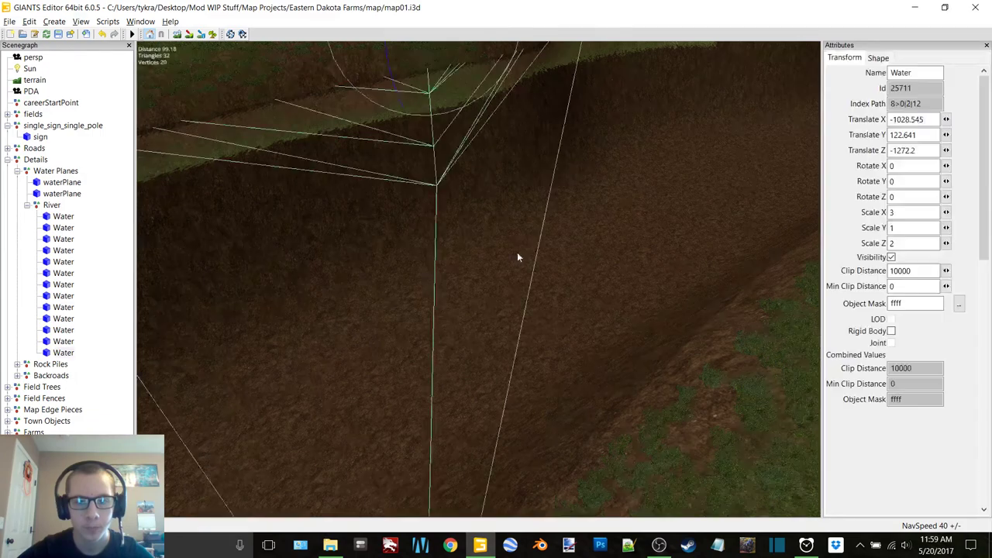
Move the new Water plane along X to about -935.28 to follow the river channel
right_click_drag(517, 252, 369, 298, "alt")
left_click_drag(369, 298, 629, 333, "alt")
right_click_drag(629, 337, 316, 342)
left_click_drag(283, 316, 475, 308)
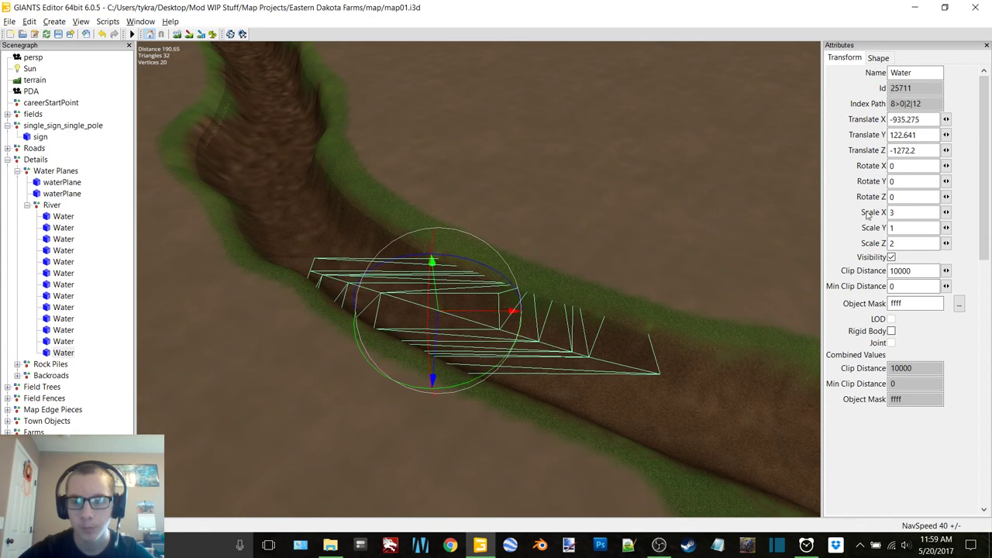
Widen the Water plane to Scale X 5 and shift it along X to about -919.84 to reach both banks
type("4")
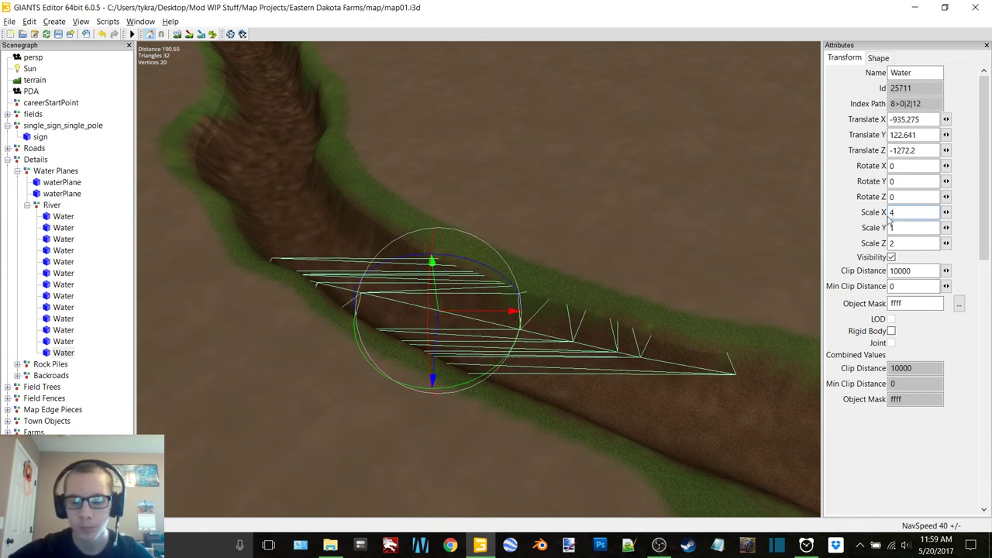
key("BackSpace")
type("5")
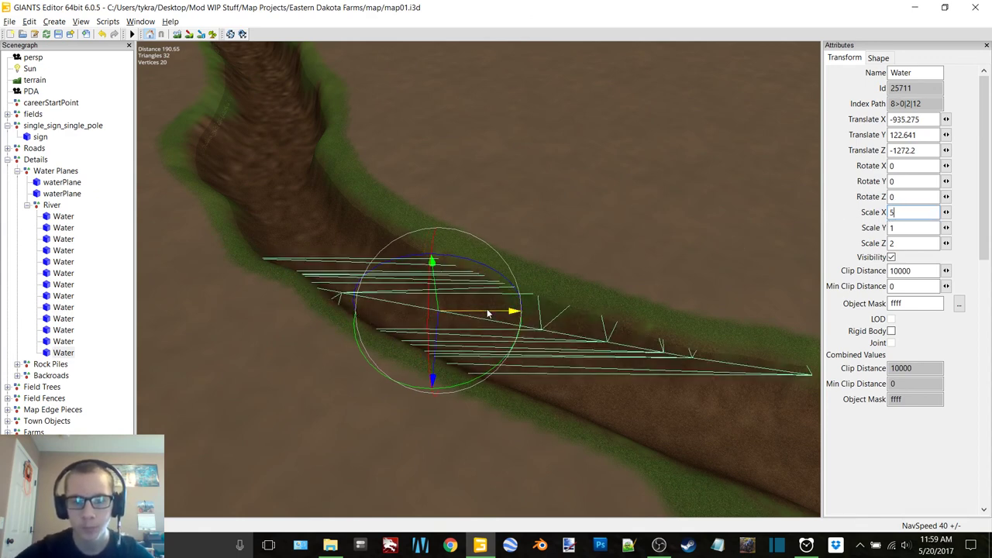
left_click_drag(492, 310, 517, 312)
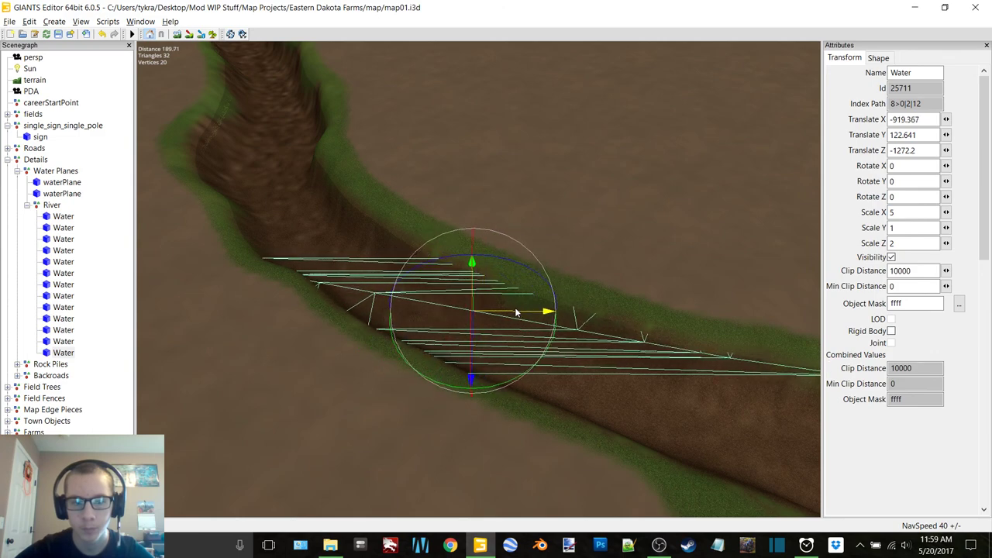
middle_click_drag(582, 313, 198, 275, "alt")
right_click_drag(434, 339, 581, 256, "alt")
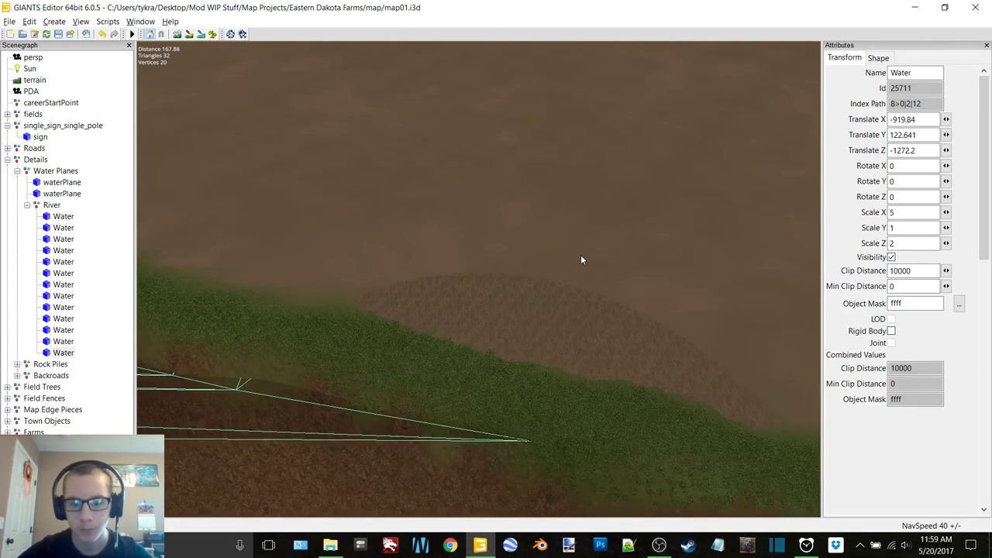
left_click_drag(581, 256, 375, 237, "alt")
Duplicate the widened Water plane and move the copy along Z to about -1208.06 beside it
middle_click_drag(375, 242, 500, 267)
key("ctrl+d")
left_click_drag(503, 178, 394, 191)
right_click_drag(453, 314, 609, 162, "alt")
middle_click_drag(530, 180, 519, 176, "alt")
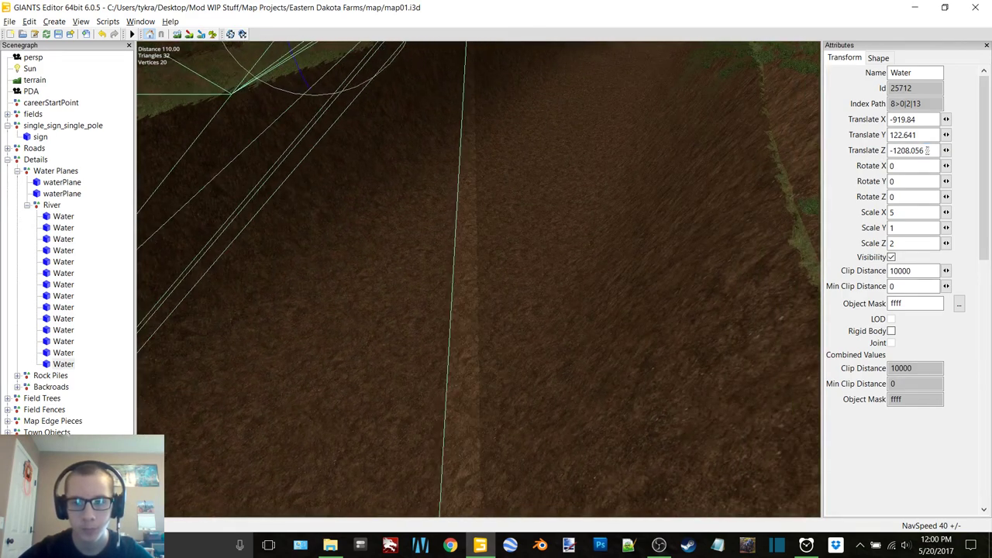
Set the copied Water plane's Translate Z to -1208.83 so its edge meets the neighbouring plane
key("BackSpace")
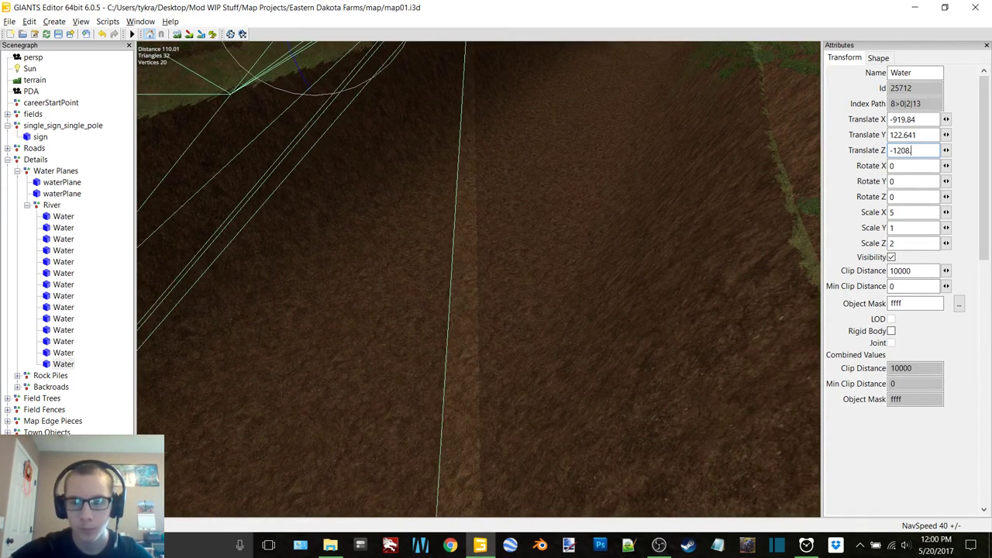
type("9")
key("BackSpace")
type("8")
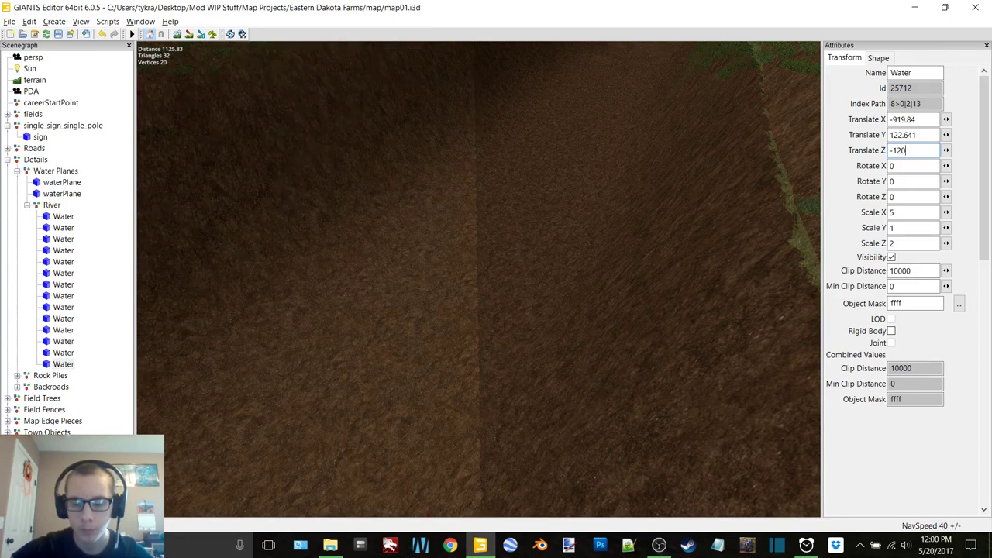
type(".85")
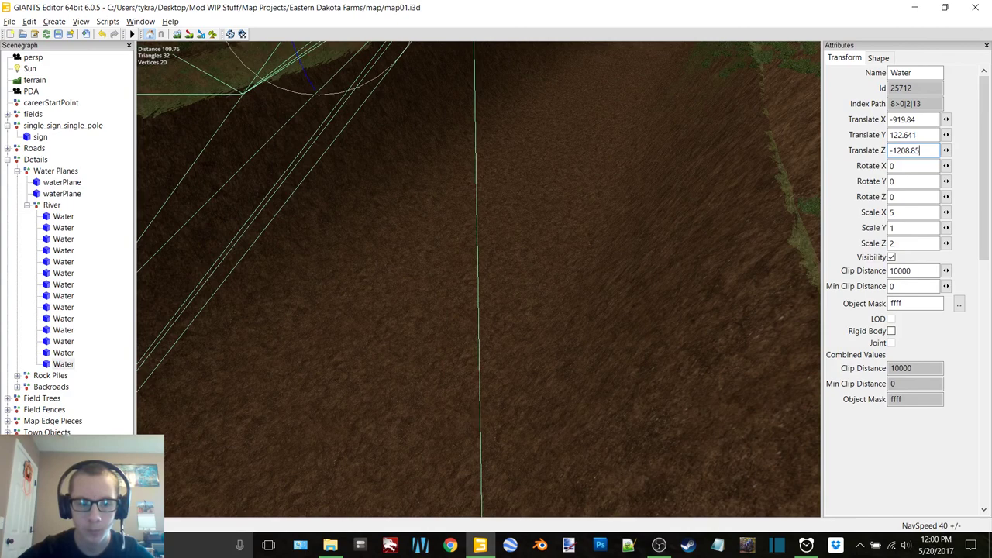
key("Escape")
left_click(66, 364)
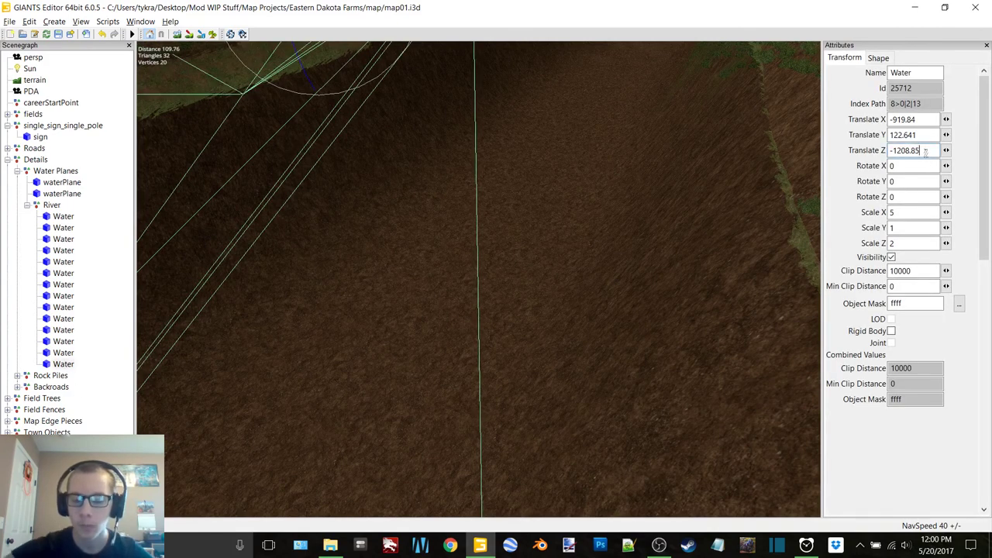
key("BackSpace")
type("3")
key("Escape")
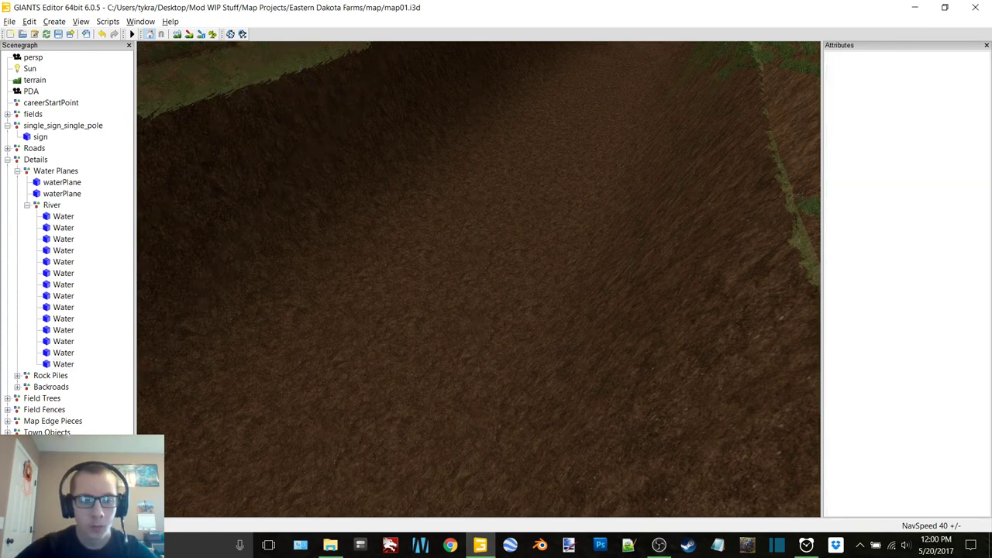
left_click(64, 364)
Widen the Water plane to Scale X 7 and move it along X to about -773.31 within the channel
right_click_drag(600, 231, 408, 332, "alt")
left_click_drag(408, 332, 547, 239, "alt")
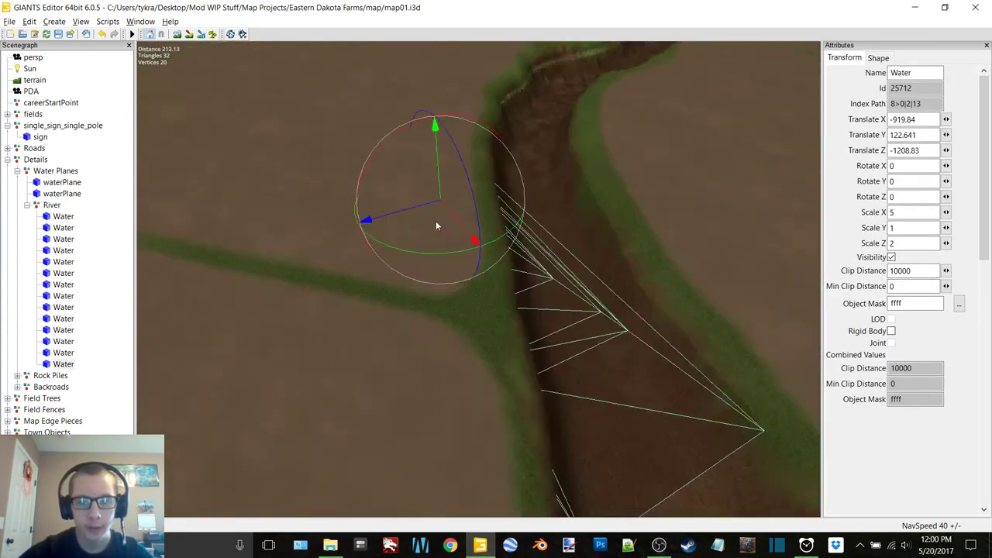
right_click_drag(547, 239, 396, 299, "alt")
left_click_drag(396, 299, 547, 290, "alt")
right_click_drag(750, 237, 583, 334, "alt")
middle_click_drag(582, 334, 486, 273, "alt")
left_click_drag(442, 270, 483, 272)
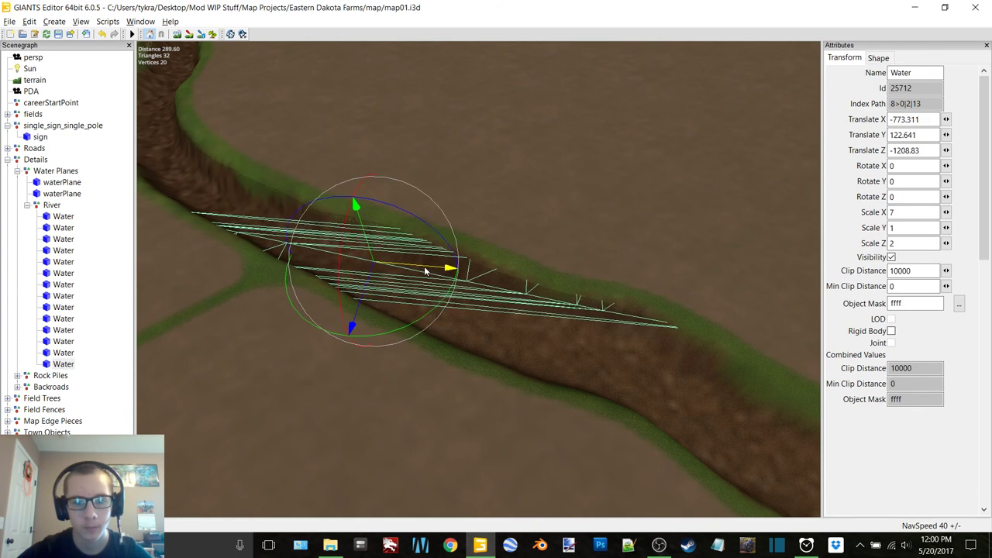
Fine-tune the Scale X 7 Water plane's position along X to about -777.72 between the river banks
left_click_drag(423, 268, 408, 268)
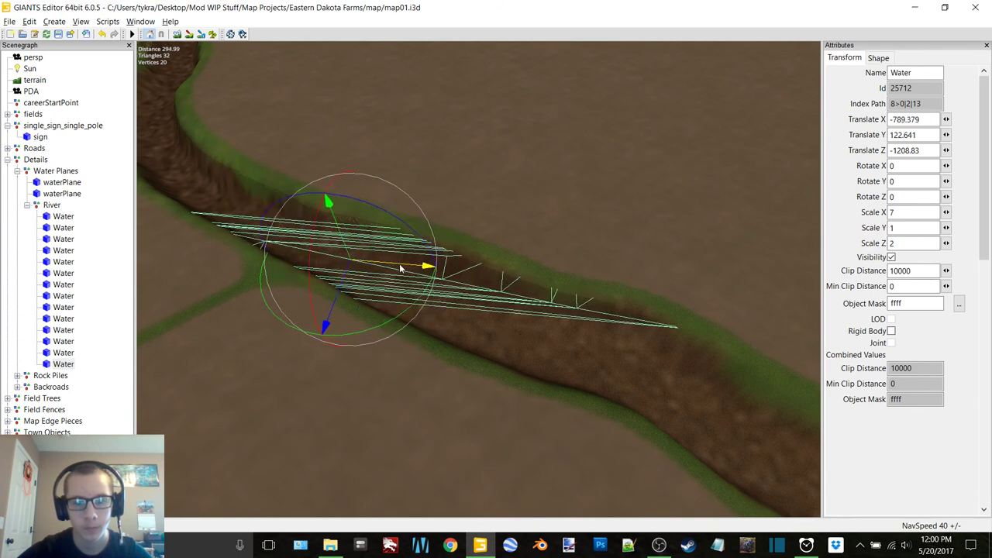
key("ctrl+z")
middle_click_drag(717, 287, 312, 225, "alt")
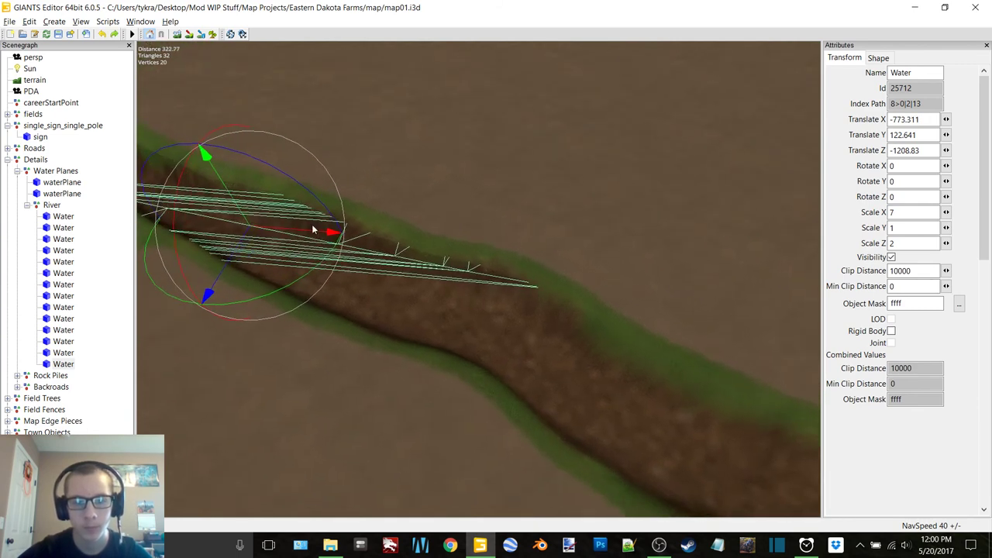
middle_click_drag(496, 298, 360, 206, "alt")
left_click_drag(372, 248, 175, 213, "alt")
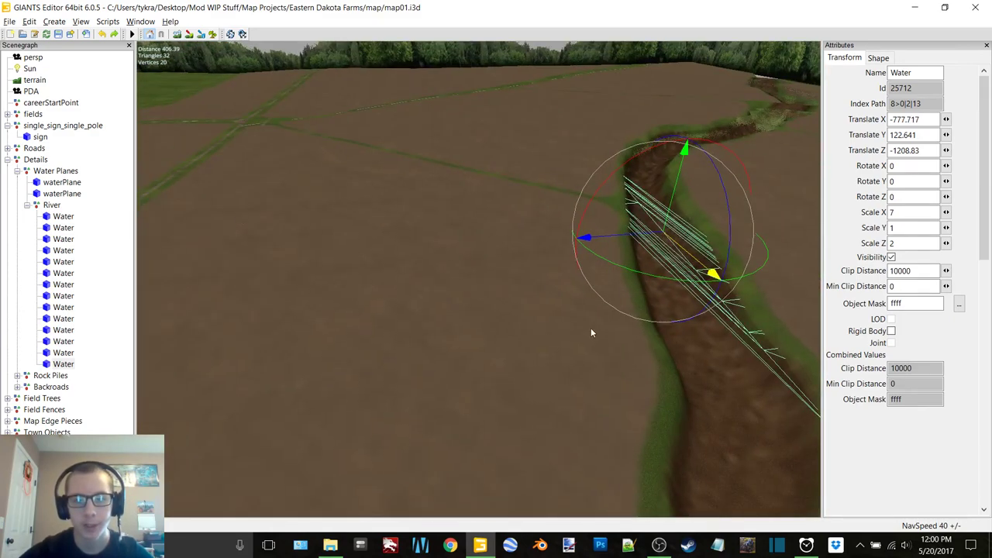
Duplicate the Scale X 7 Water plane and move the copy along Z to about -1142.59
middle_click_drag(592, 332, 158, 340, "alt")
scroll(502, 209, "up", 3)
middle_click_drag(502, 210, 536, 184)
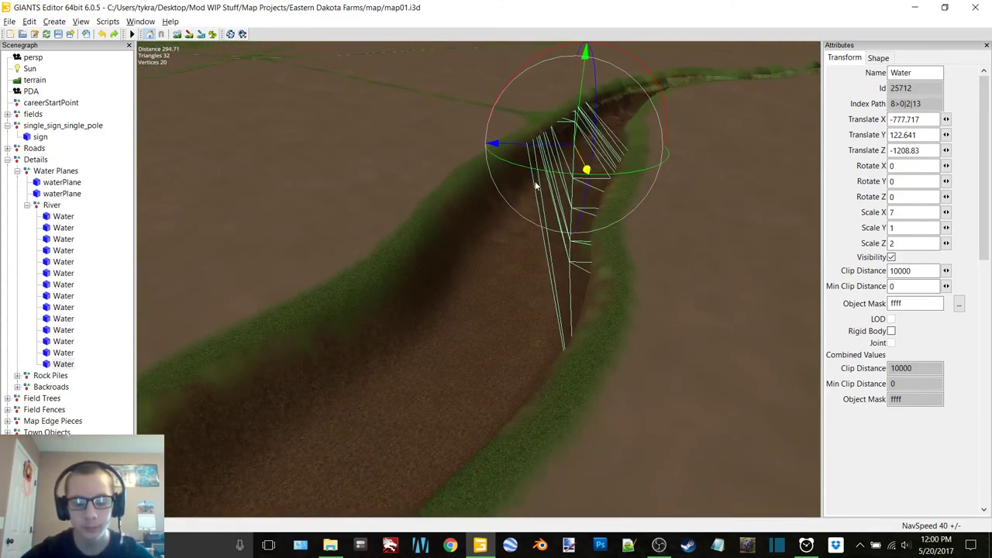
key("ctrl+d")
left_click_drag(541, 149, 445, 157)
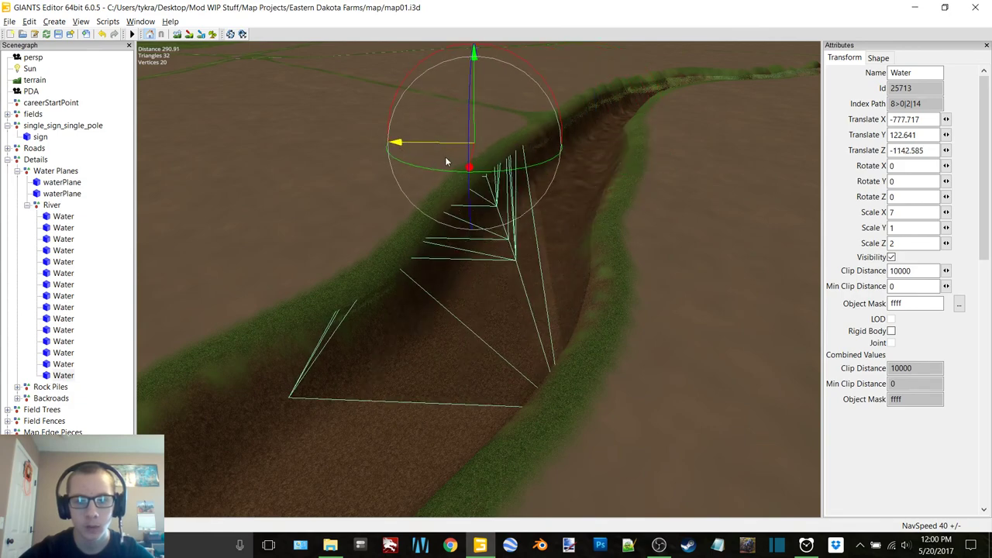
Nudge the newest Water plane back along Z to about -1145.28, against its neighbour's edge
middle_click_drag(445, 156, 504, 361)
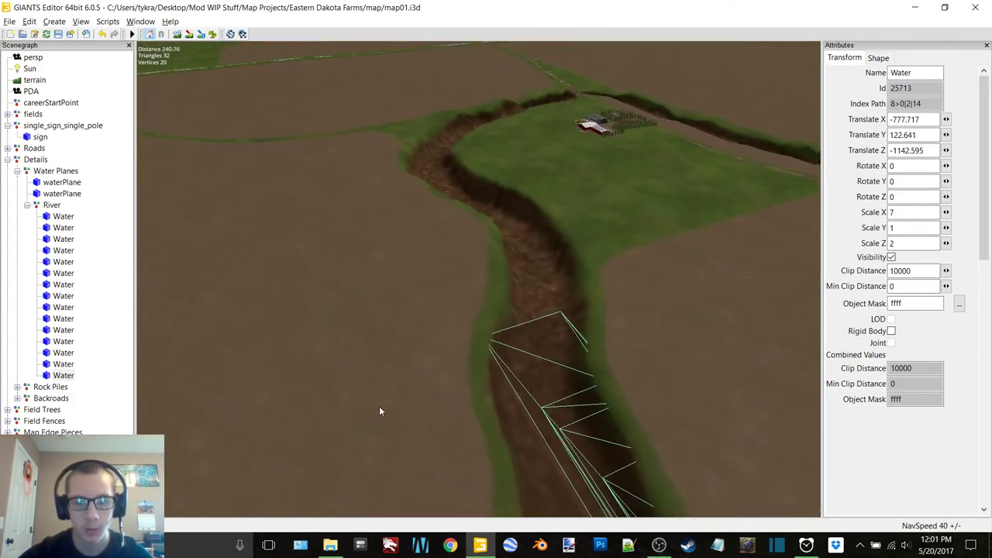
middle_click_drag(380, 410, 413, 305)
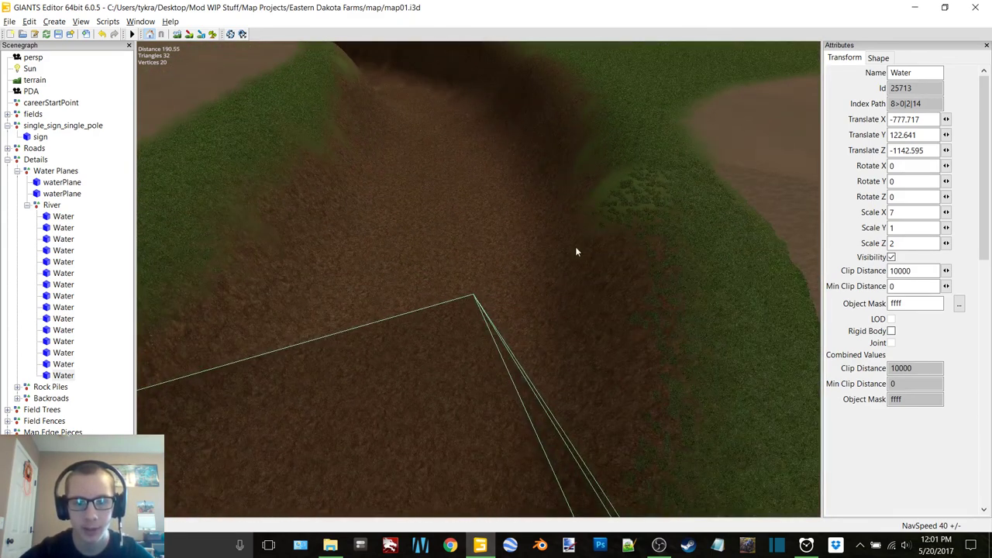
middle_click_drag(556, 249, 430, 221)
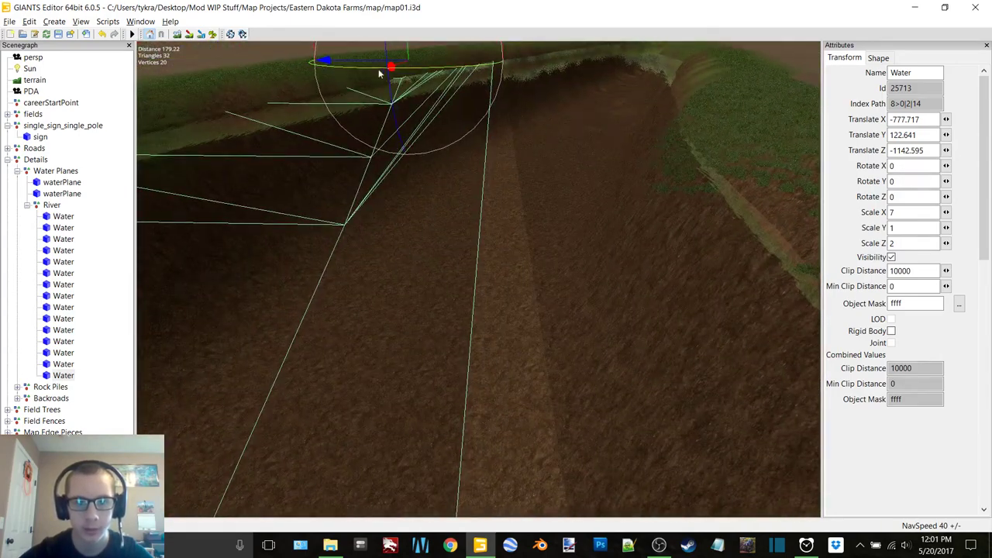
left_click_drag(364, 64, 371, 65)
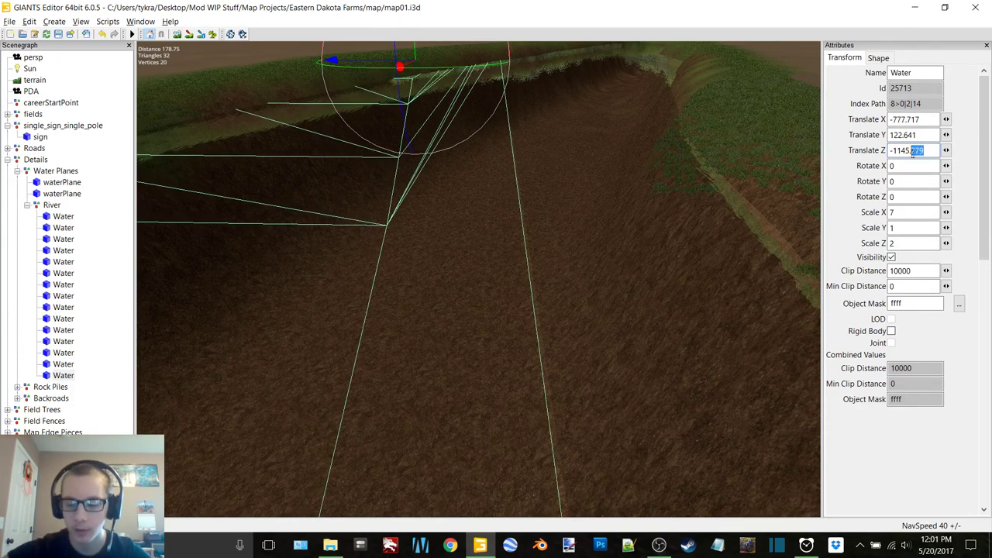
Refine the newest Water plane's Translate Z to -1145.45 to close the remaining gap
key("BackSpace")
key("BackSpace")
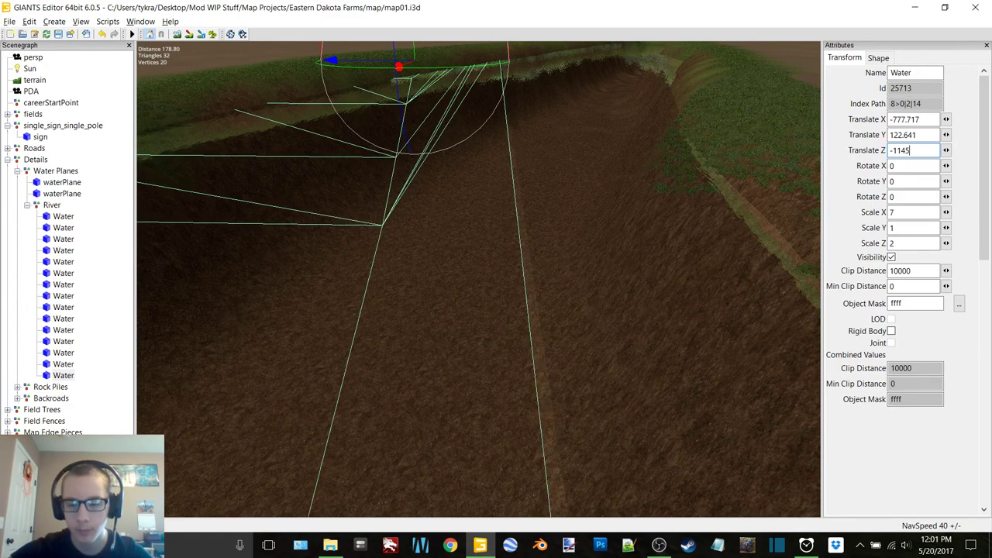
type(".4")
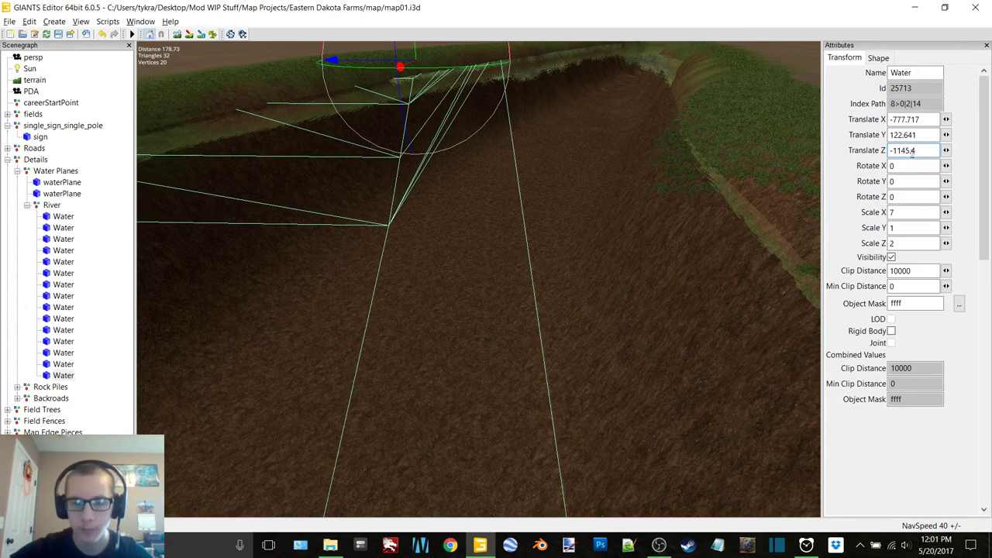
left_click(101, 421)
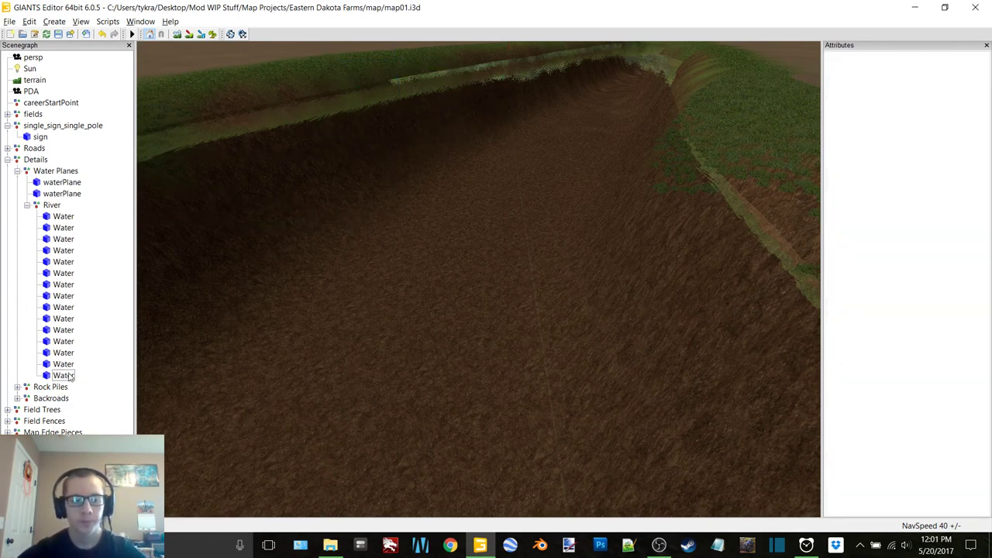
left_click(69, 376)
left_click(922, 151)
type("5.45")
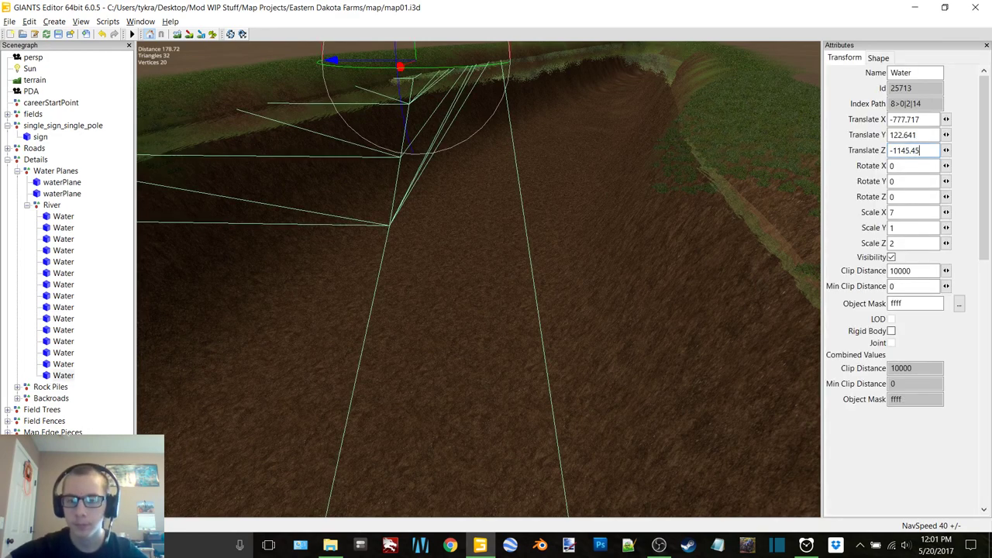
left_click(81, 400)
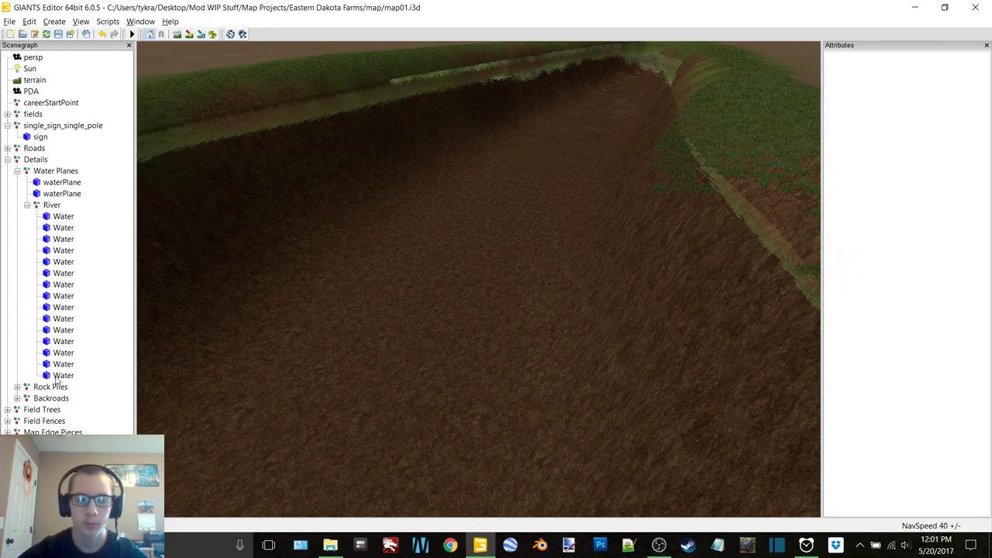
Move the newest Water plane along X to about -683.57 so it covers the next stretch of the channel
left_click(265, 300)
scroll(547, 240, "down", 5)
left_click_drag(547, 240, 401, 303, "alt")
right_click_drag(401, 303, 262, 253)
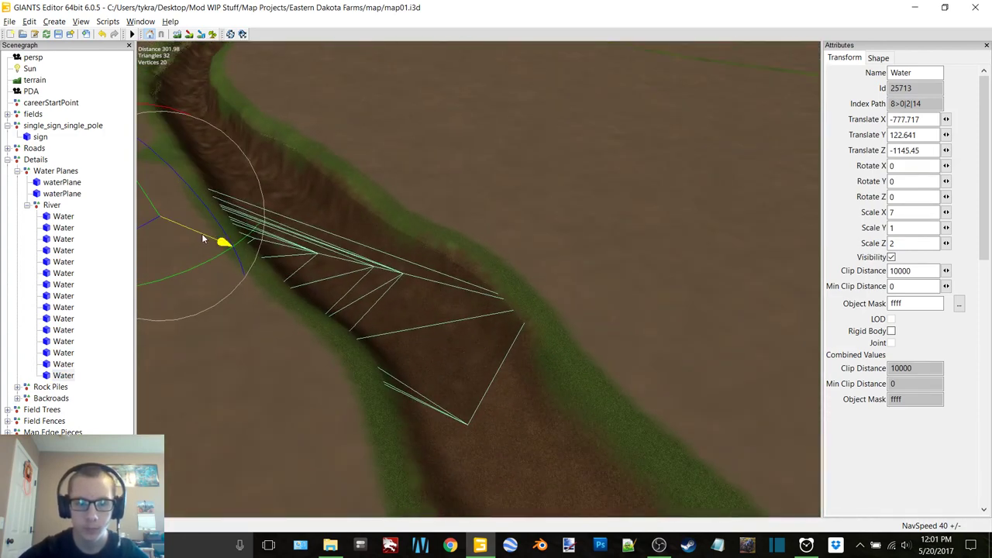
left_click_drag(203, 239, 348, 288)
scroll(435, 246, "down", 2)
left_click_drag(435, 247, 399, 281, "alt")
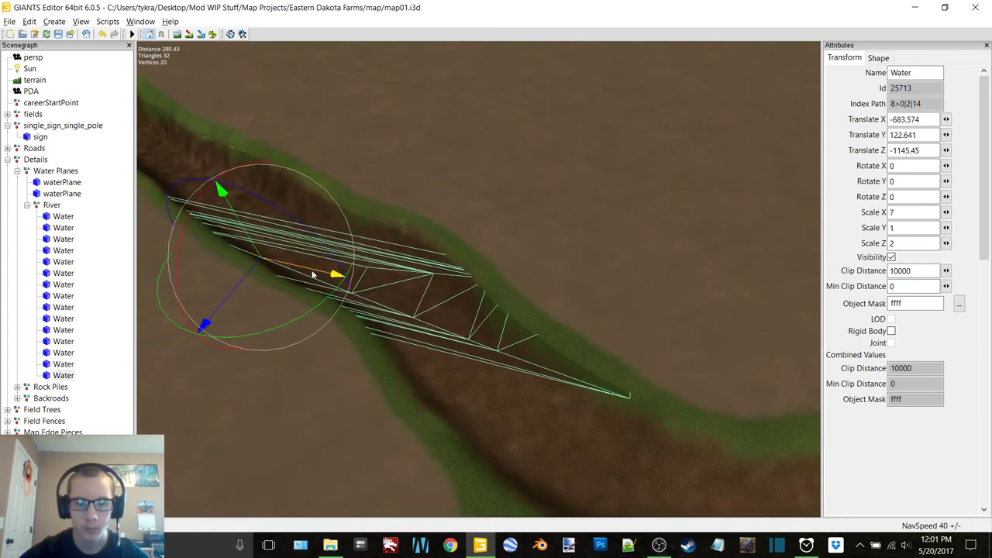
Move the newest Water plane along X to about -645.87 and set its Scale X to 6.3
left_click_drag(308, 275, 329, 278)
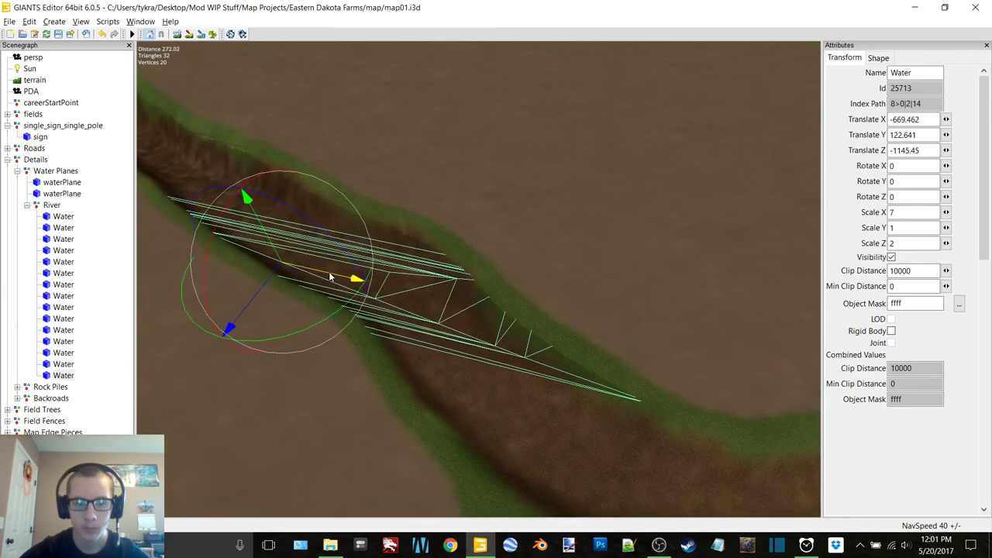
type("6")
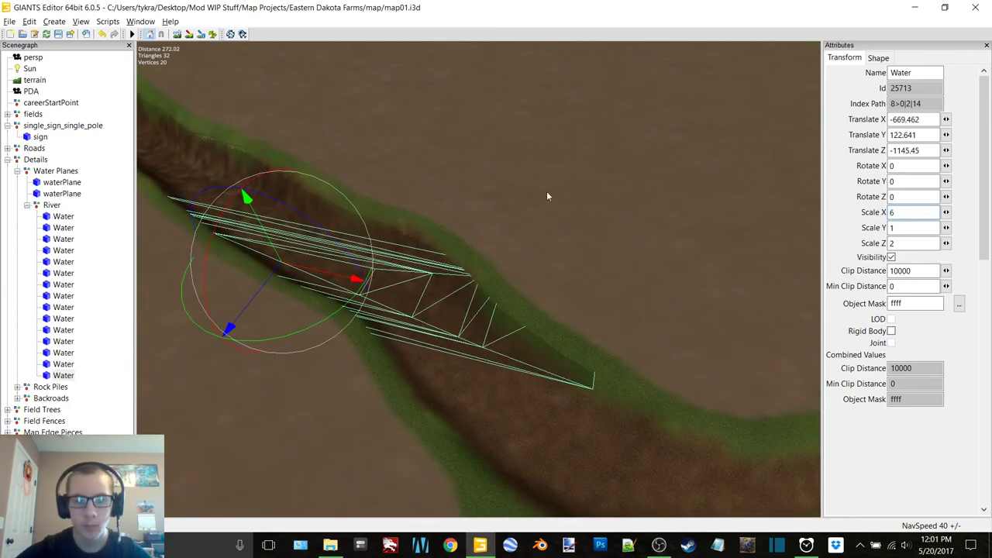
left_click_drag(340, 283, 363, 290)
left_click(897, 214)
type("6")
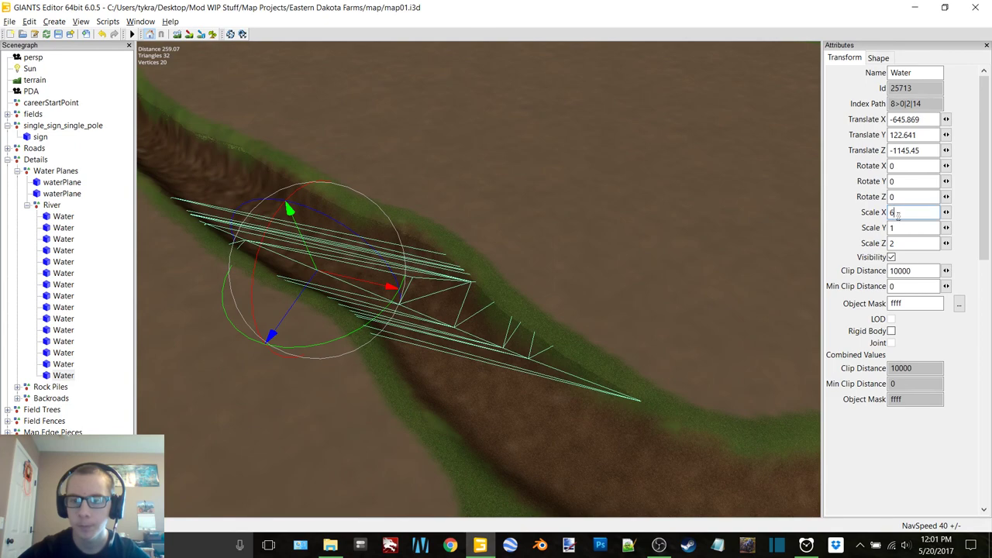
type(".3")
key("Return")
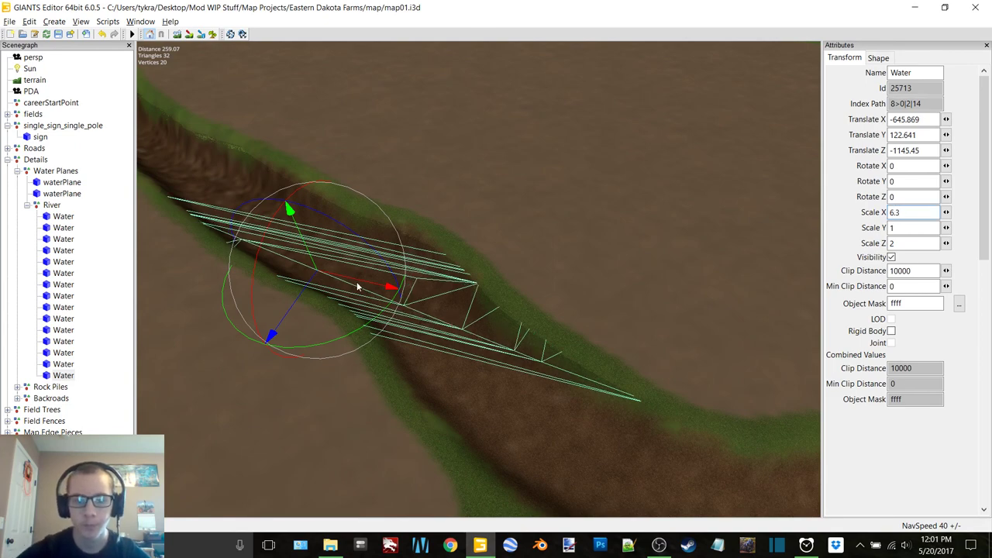
Move the newest Water plane further along X to about -454.15 and set its Scale X to 10
middle_click_drag(575, 307, 250, 175, "alt")
left_click_drag(559, 240, 415, 353, "alt")
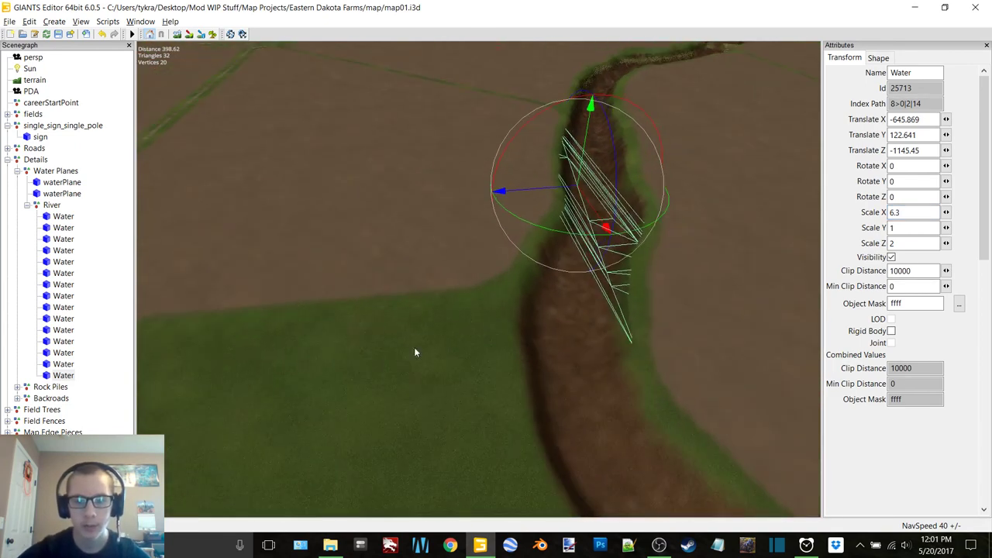
right_click_drag(415, 353, 368, 261)
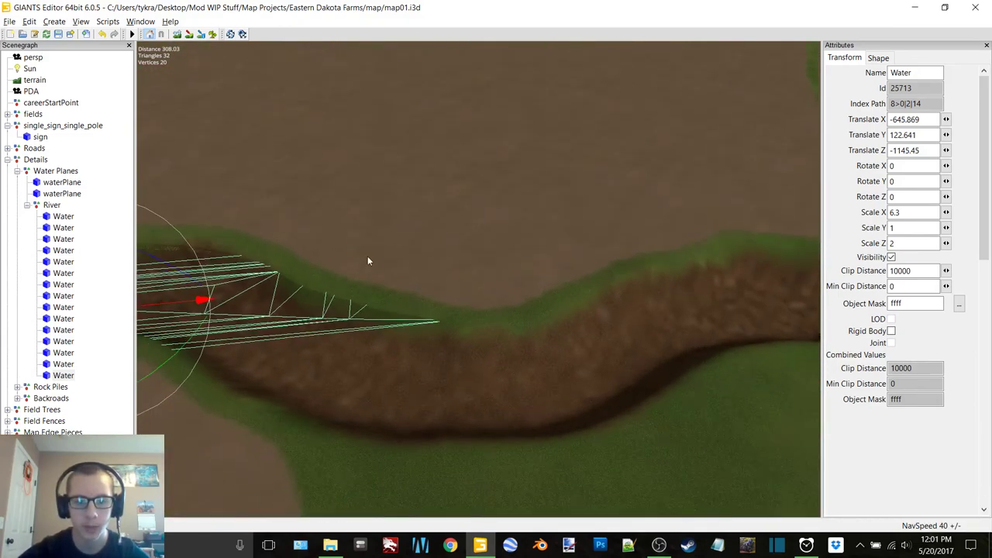
left_click_drag(177, 307, 527, 240)
right_click_drag(449, 290, 540, 270, "alt")
left_click_drag(539, 269, 505, 276)
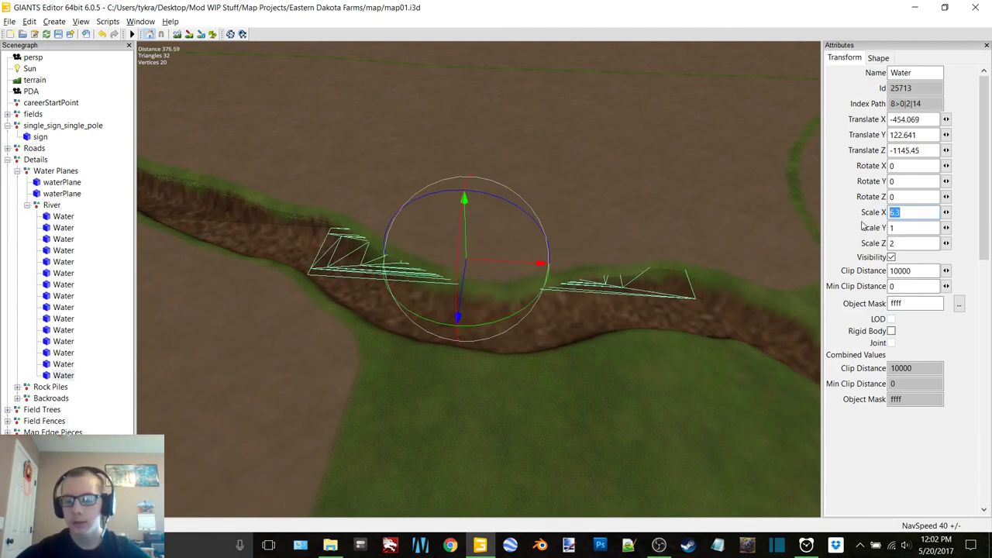
type("10")
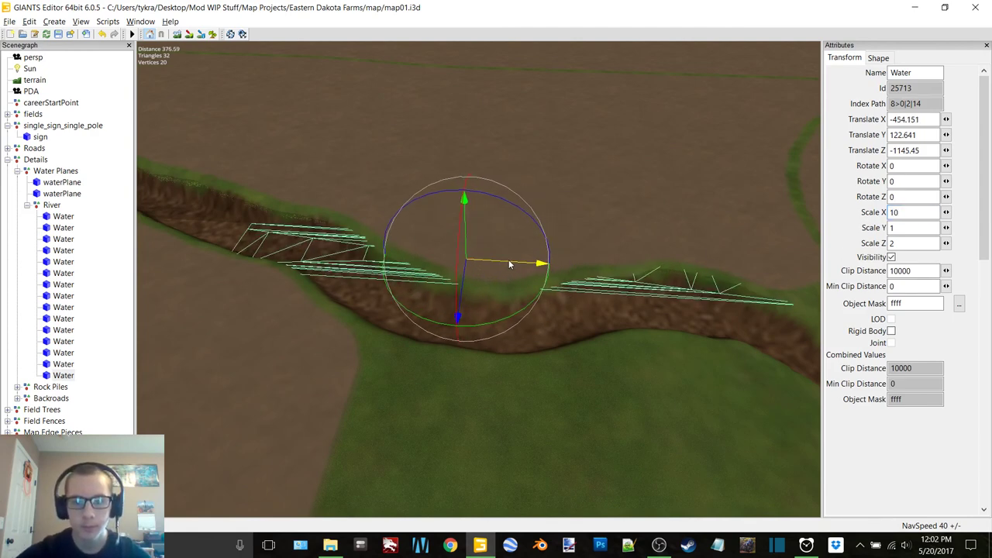
Set the newest Water plane's Scale X to 13 and move it along X to about -536.86
left_click_drag(508, 261, 432, 253)
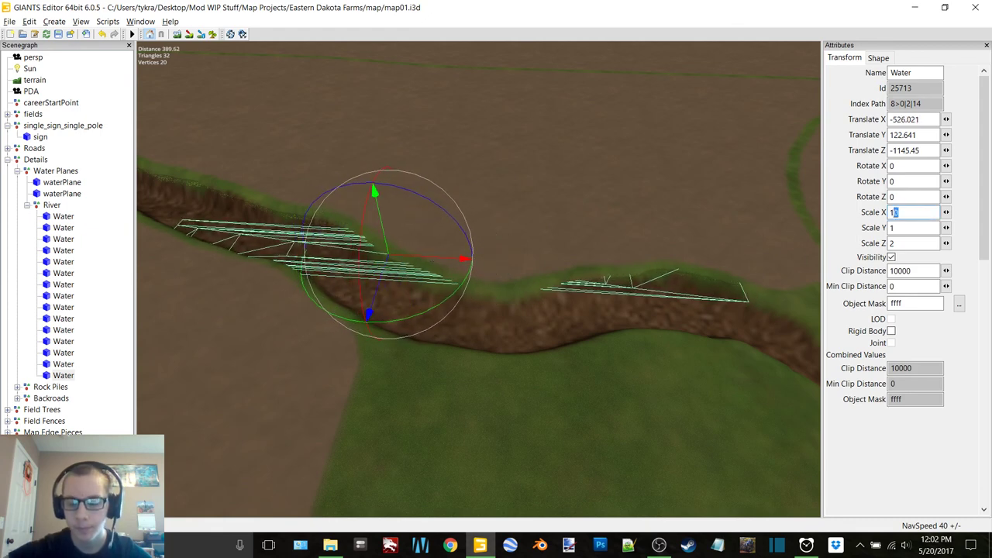
type("13")
mouse_move(415, 255)
left_mouse_down()
mouse_move(396, 257)
mouse_move(404, 258)
left_mouse_up()
scroll(556, 287, "up", 2)
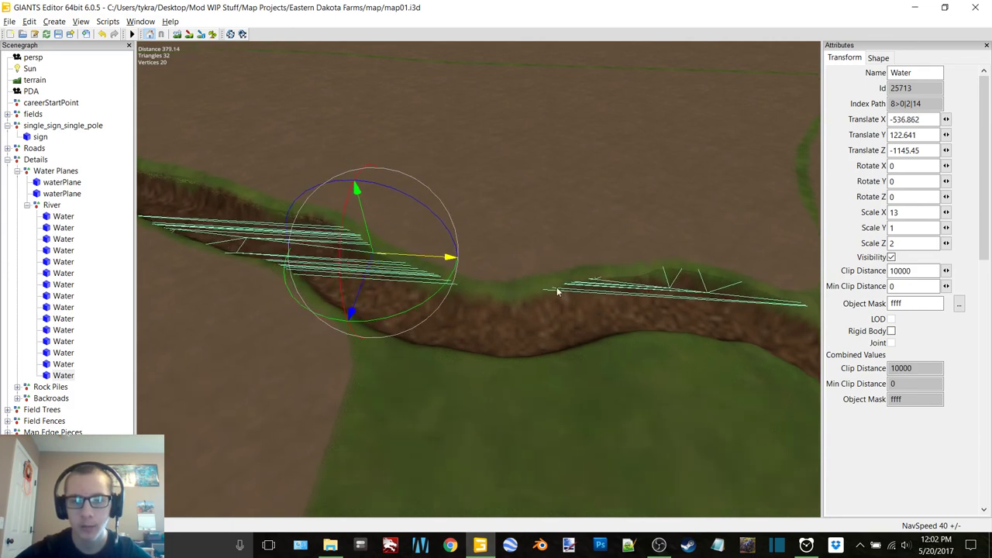
Select the stray workbench_1 standing in the open field and look over its surroundings
middle_click_drag(557, 286, 177, 405, "alt")
scroll(508, 281, "up", 8)
right_click_drag(509, 286, 508, 229)
middle_click_drag(507, 226, 497, 225, "alt")
right_click_drag(498, 229, 673, 266)
left_click(672, 266)
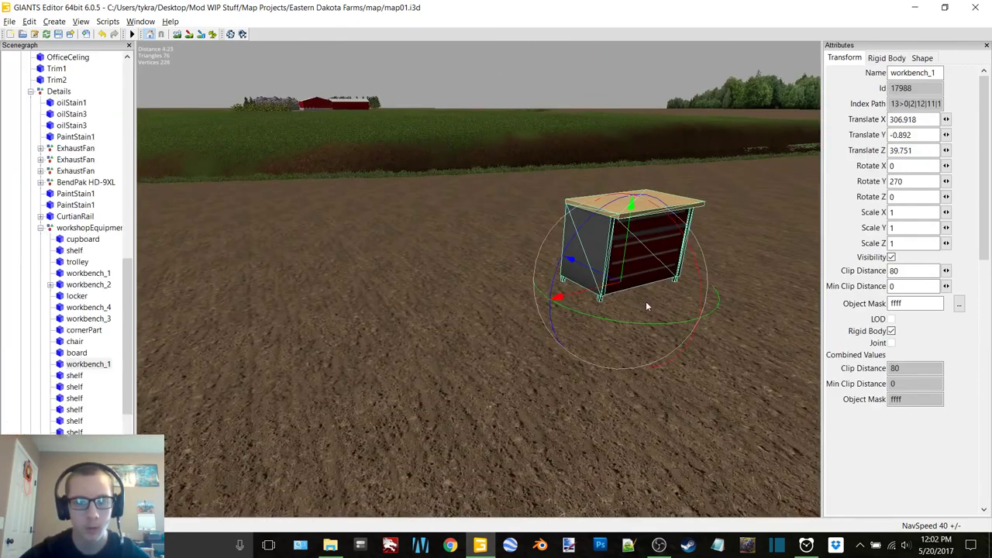
scroll(224, 331, "down", 8)
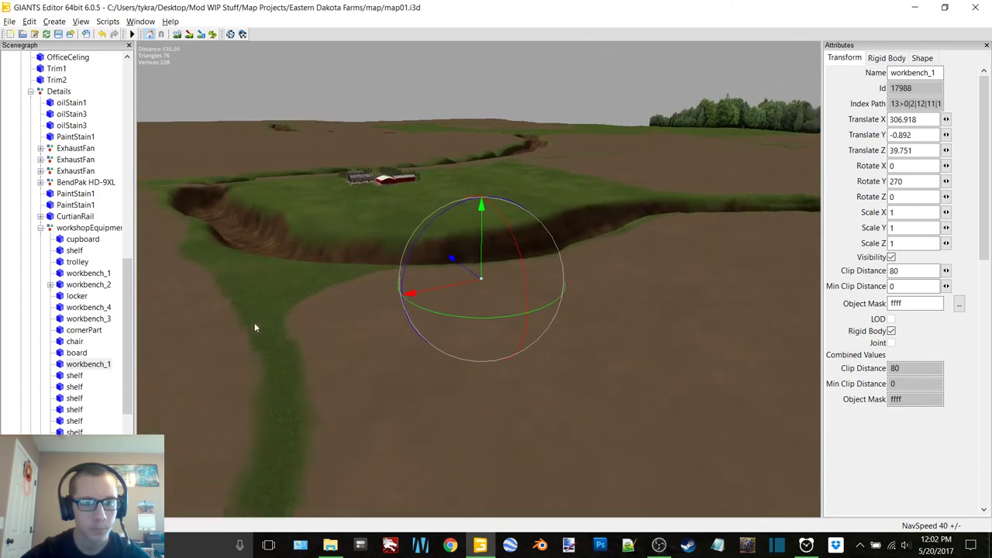
left_click_drag(254, 323, 420, 246, "alt")
Collapse the workshopEquipment group and view its equipment inside the shop building
double_click(73, 227)
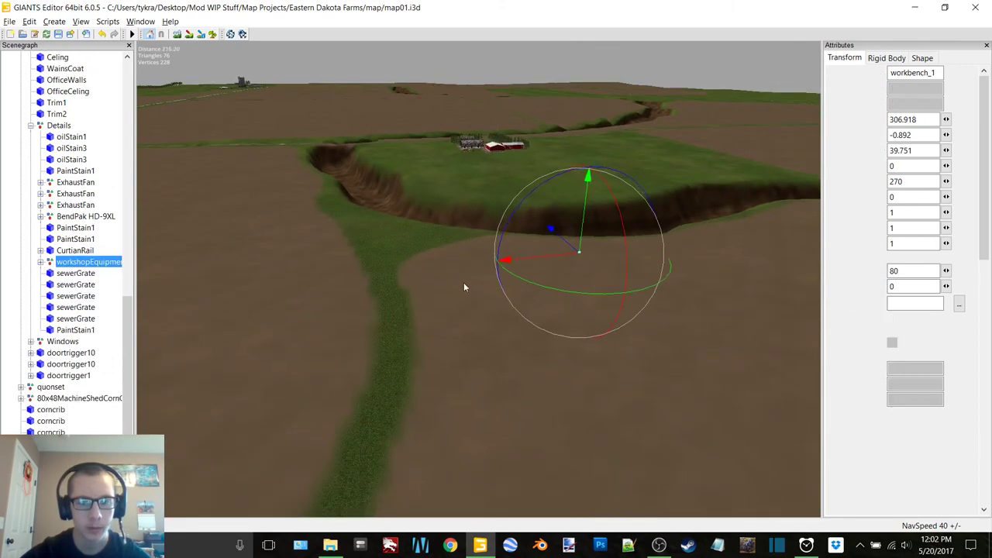
middle_click_drag(445, 168, 381, 318, "alt")
right_click_drag(382, 318, 666, 143, "alt")
right_click_drag(403, 314, 466, 217, "alt")
middle_click_drag(467, 217, 406, 329, "alt")
right_click_drag(407, 329, 472, 261, "alt")
mouse_move(472, 262)
left_mouse_down("alt")
mouse_move(481, 257)
mouse_move(463, 257)
left_mouse_up("alt")
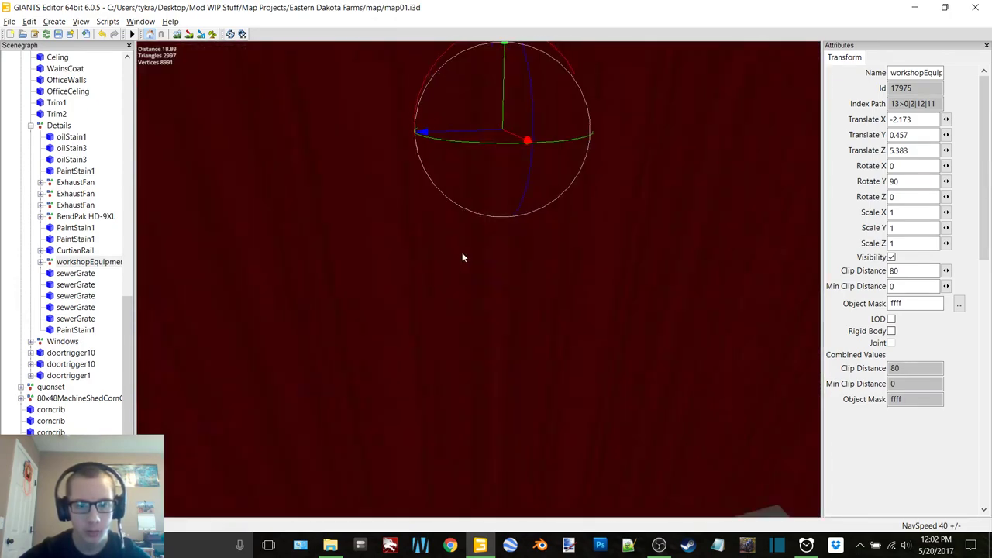
right_click_drag(462, 257, 236, 228)
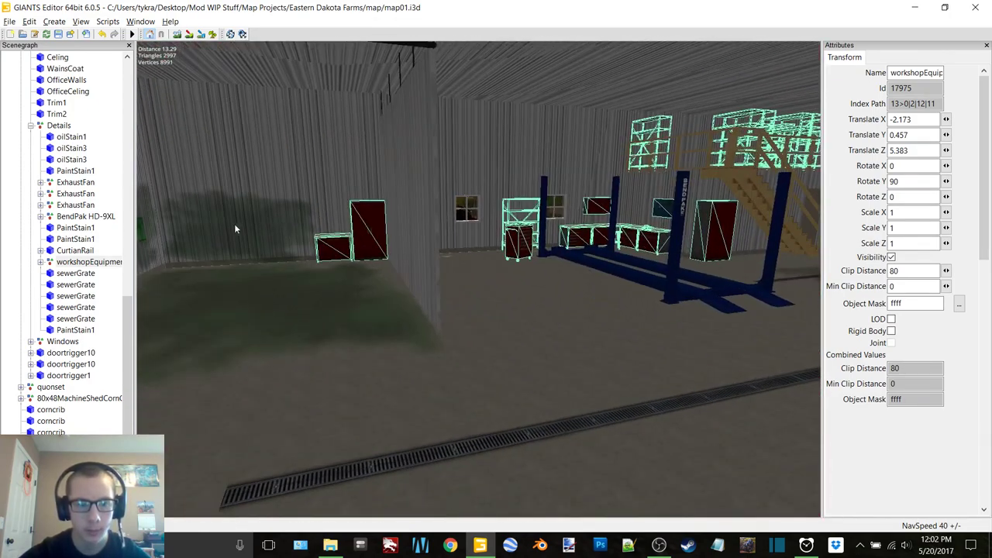
Expand the workshopEquipment group and examine its first items, such as the cupboard, against the shop interior
double_click(92, 262)
left_click(80, 240)
right_click_drag(380, 194, 442, 198)
scroll(442, 194, "down", 3)
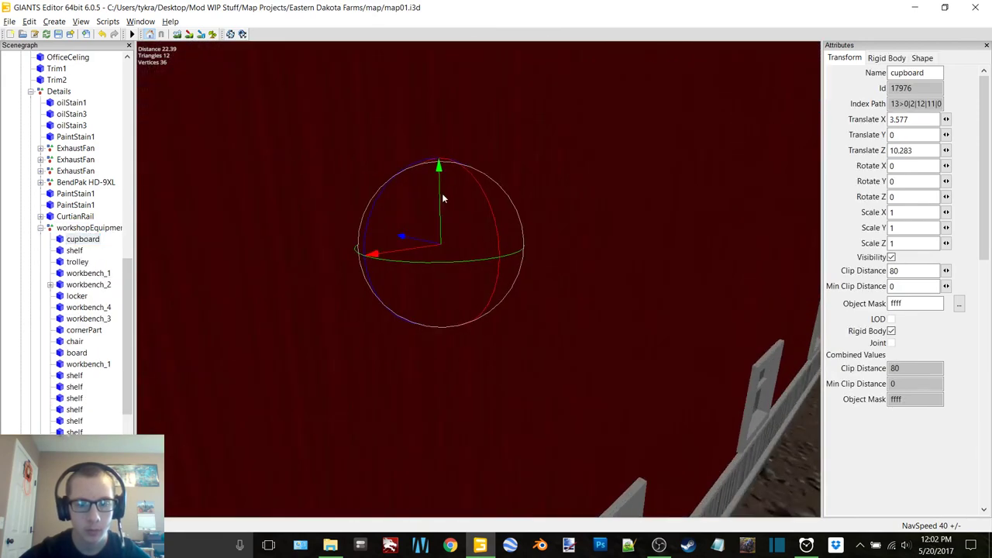
scroll(443, 194, "up", 3)
mouse_move(447, 196)
left_mouse_down("alt")
mouse_move(452, 204)
mouse_move(435, 202)
left_mouse_up("alt")
right_click_drag(435, 197, 463, 210)
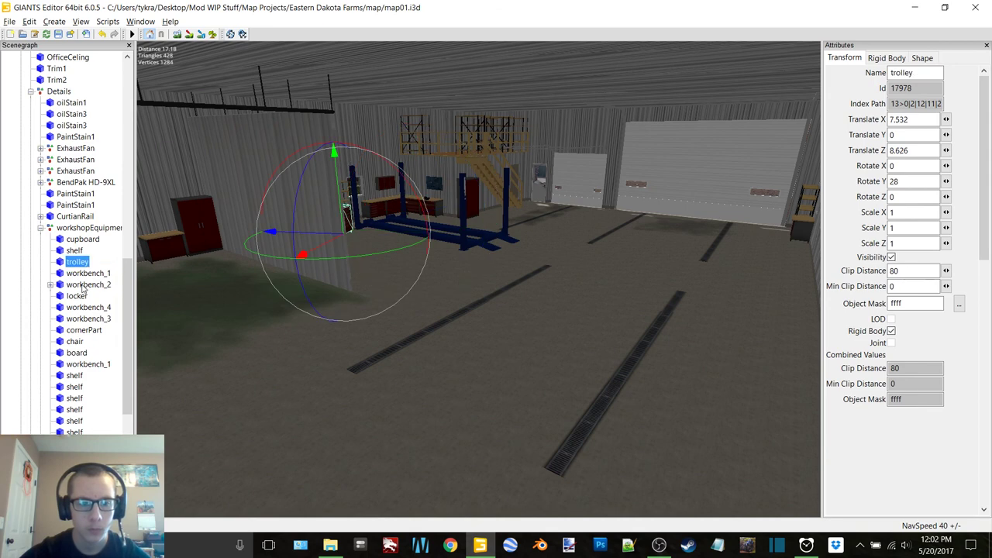
Check the workshopEquipment items from workbench_2 onward and delete the stray workbench_1 located outside the shop
left_click(84, 285)
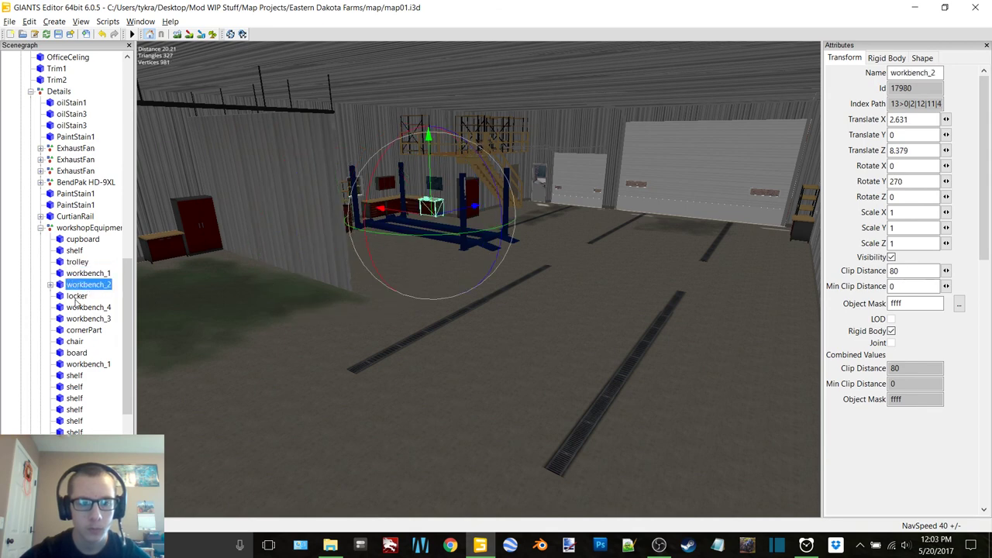
left_click(76, 299)
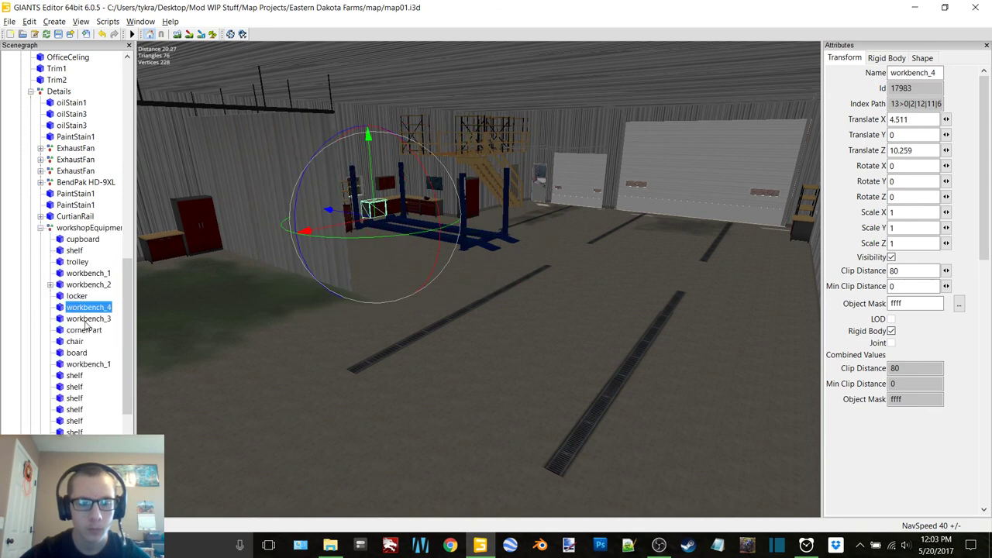
left_click(87, 330)
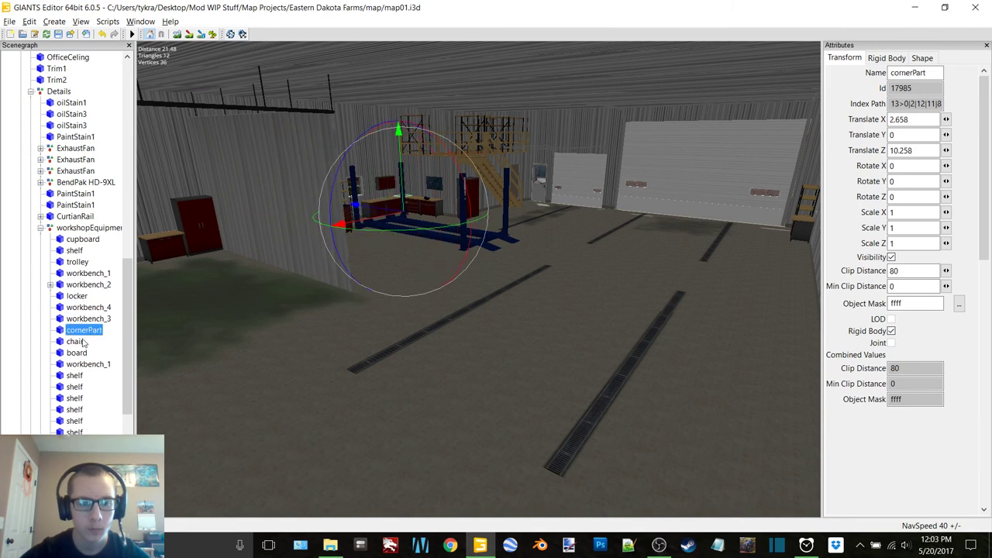
left_click(71, 342)
left_click(79, 354)
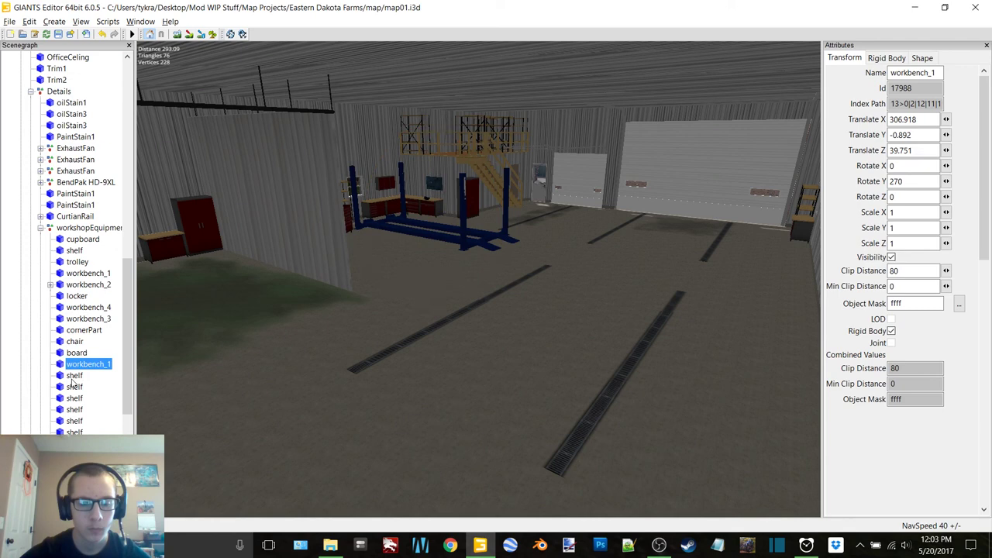
key("Delete")
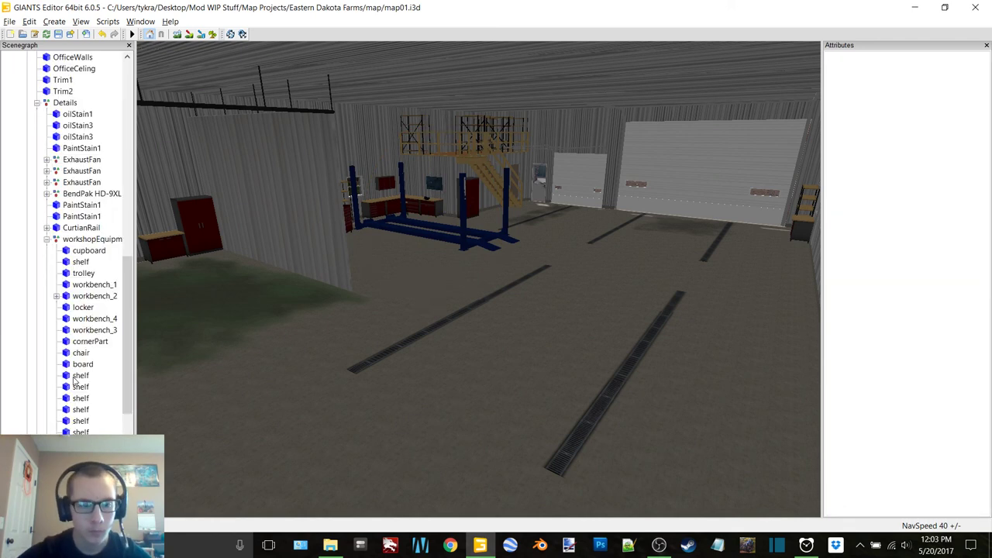
Check where the remaining workshopEquipment items sit in the shop, from the shelves through to the last workbench_3
left_click(80, 376)
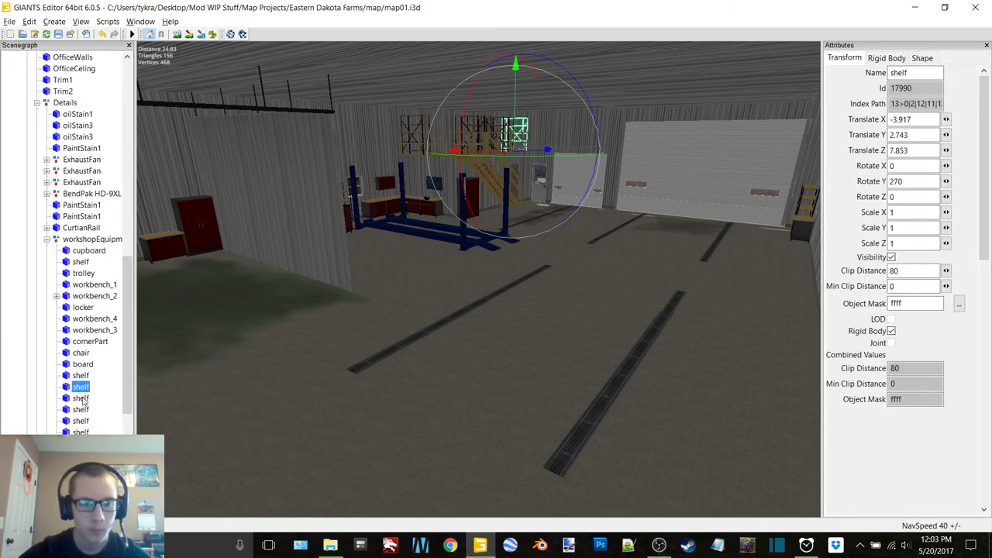
left_click(80, 409)
left_click(81, 421)
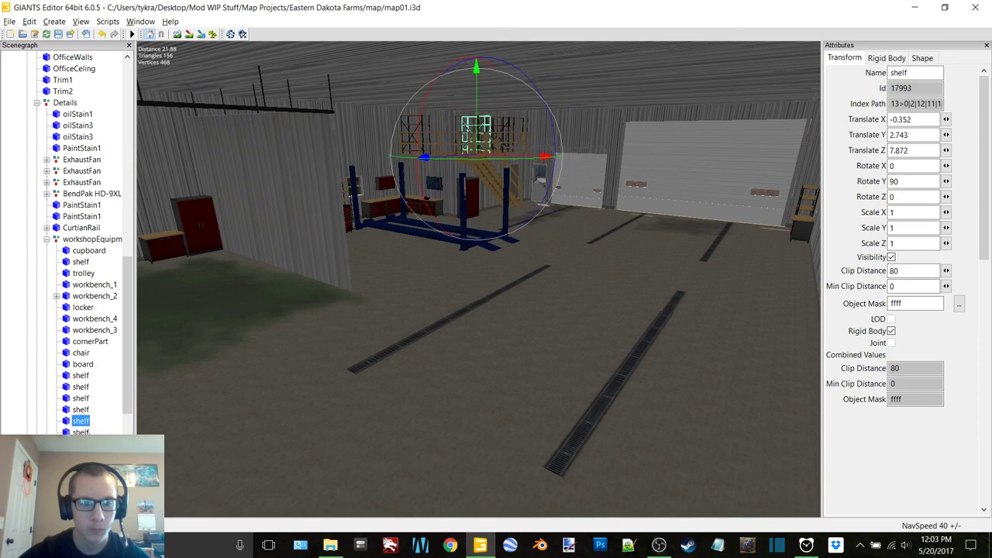
key("Down")
key("Down")
key("Down")
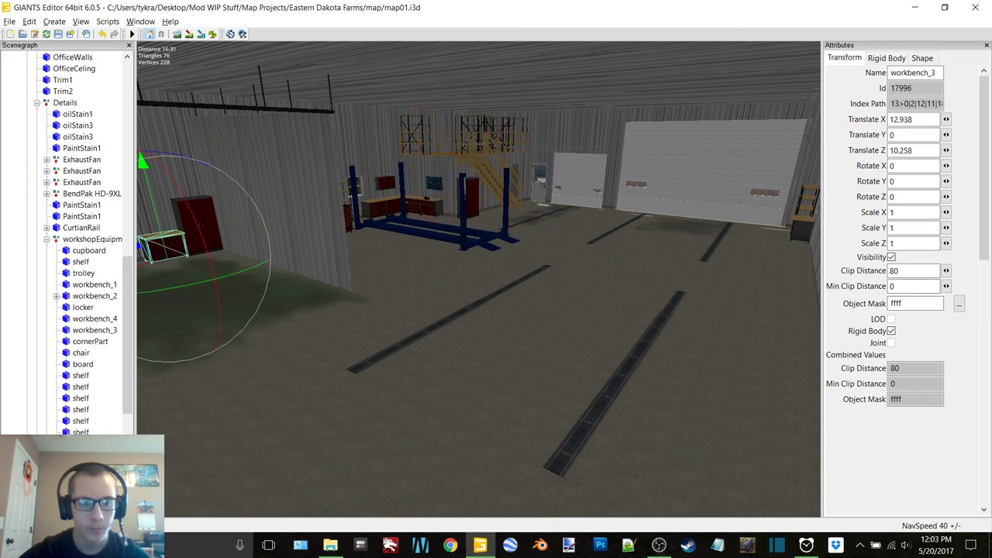
key("Down")
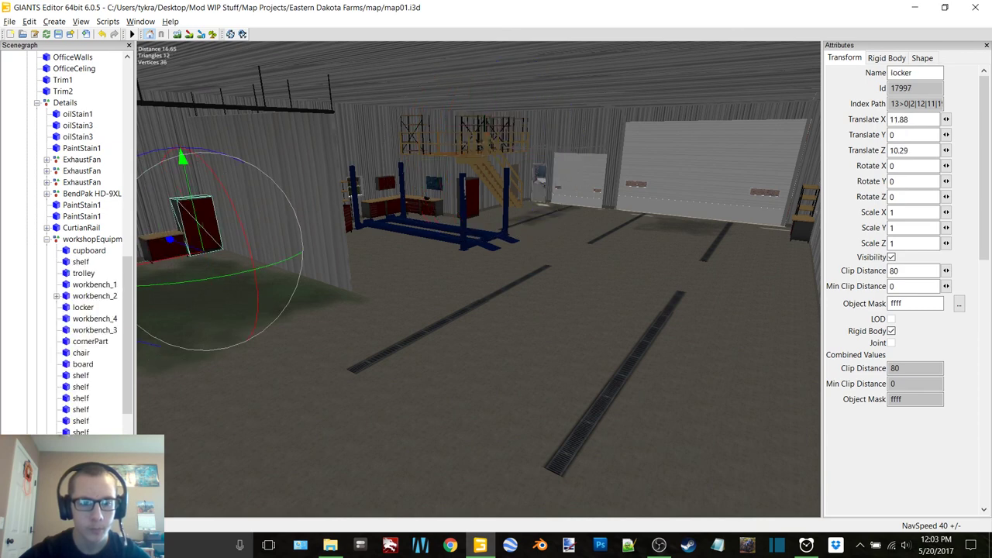
key("Down")
key("Down")
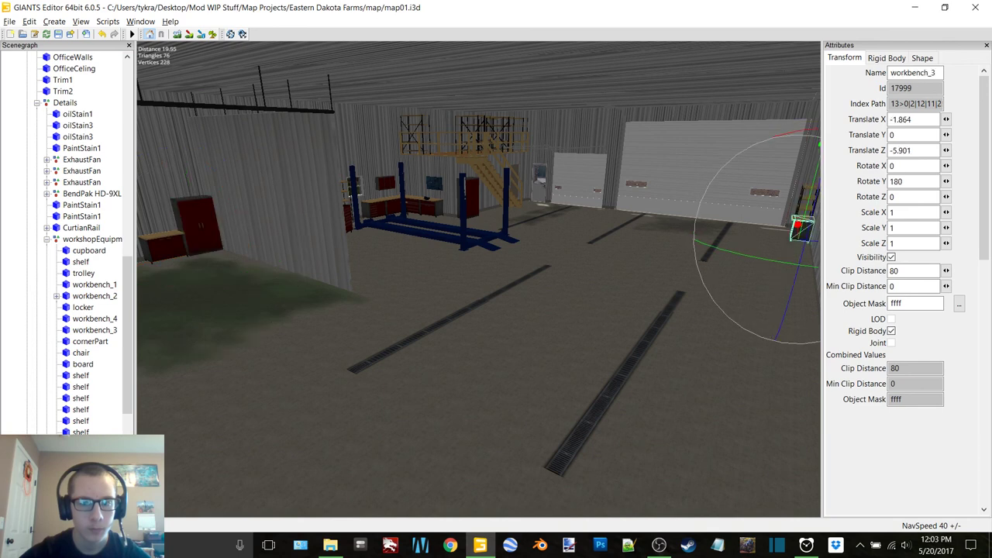
Collapse the workshopEquipment, Details, 56x72Shop, Starter Farm and Farms groups in the scenegraph
double_click(91, 243)
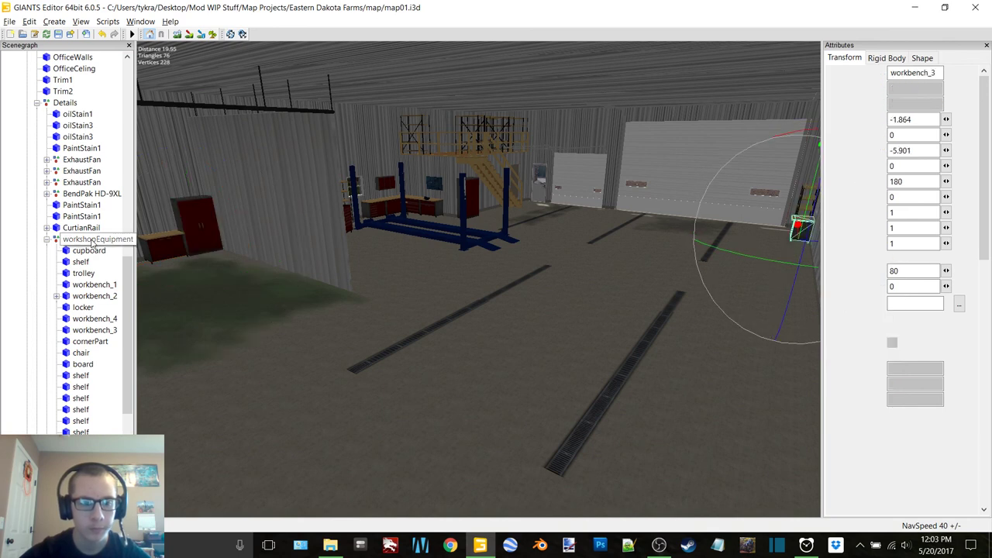
double_click(66, 127)
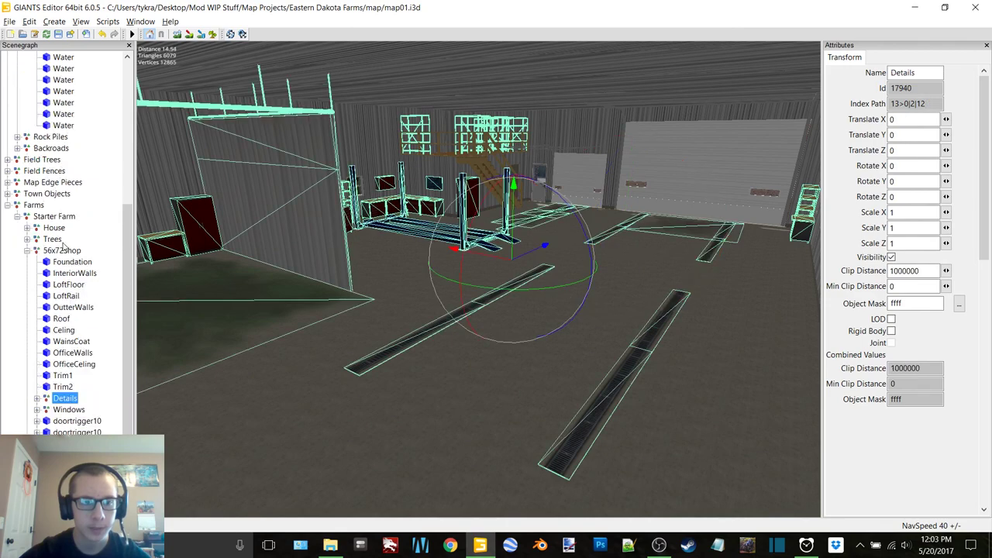
double_click(62, 250)
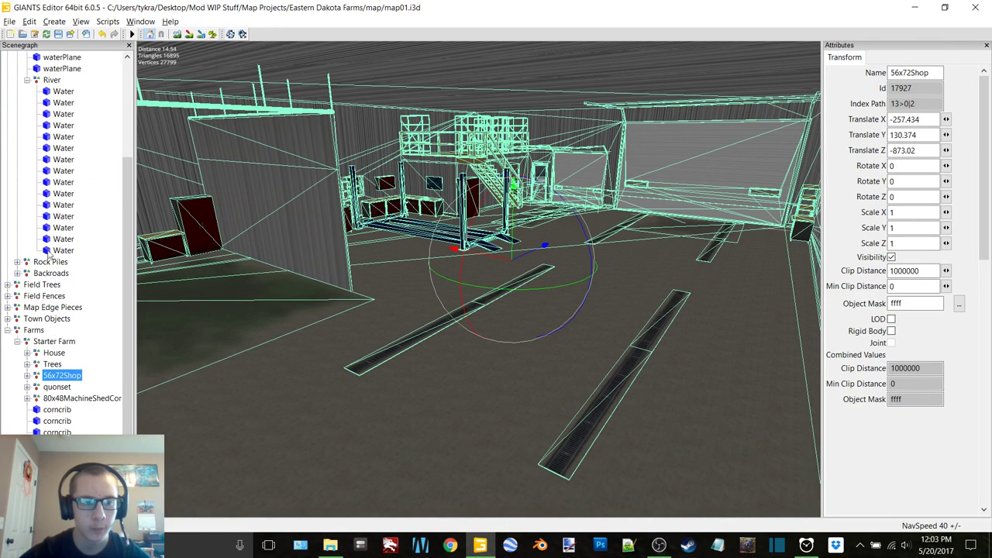
double_click(51, 342)
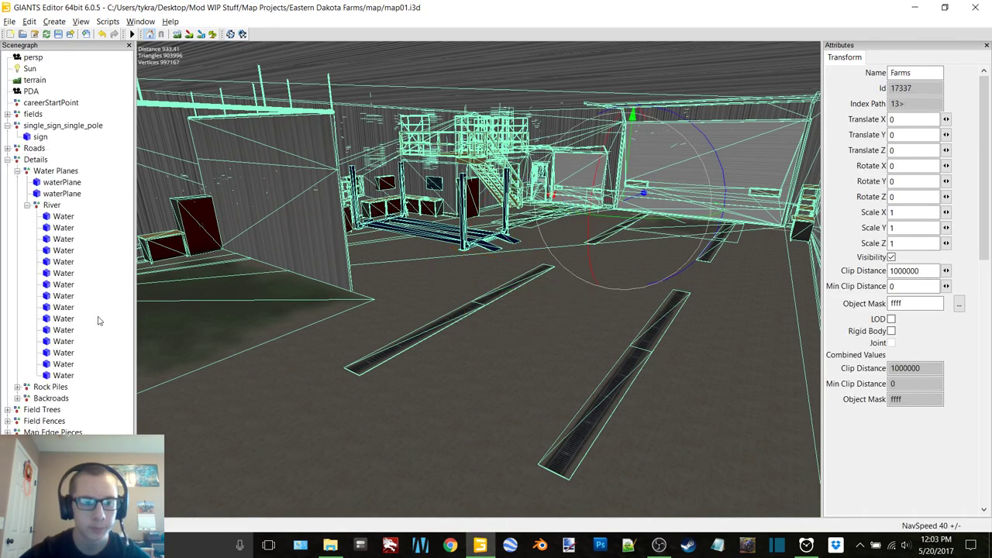
Focus on the last Water plane, find the speckled grass beside the river, and choose the terrainDetail foliage layer with channel 0 for terrain painting
double_click(77, 375)
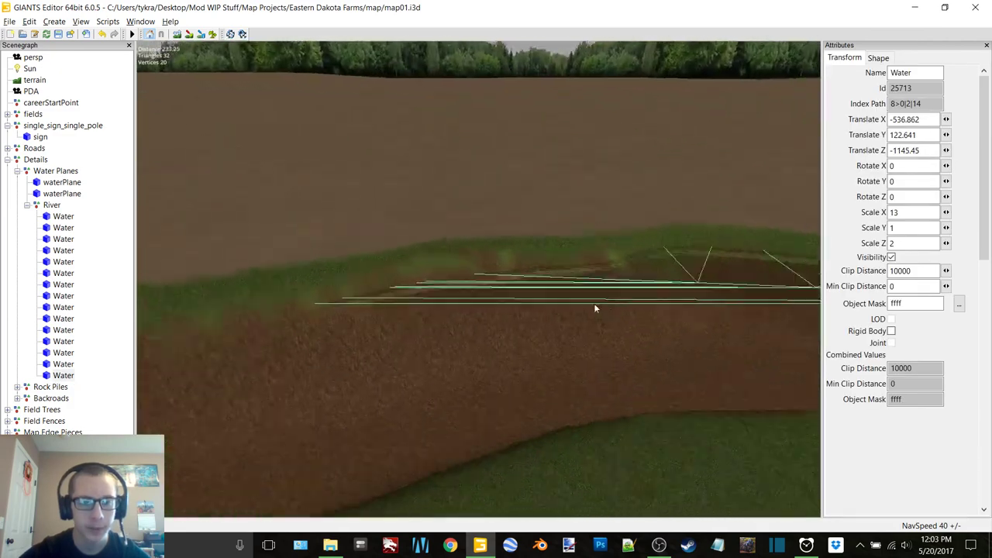
middle_click_drag(593, 303, 248, 307, "alt")
right_click_drag(248, 308, 453, 255, "alt")
left_click_drag(453, 255, 561, 247, "alt")
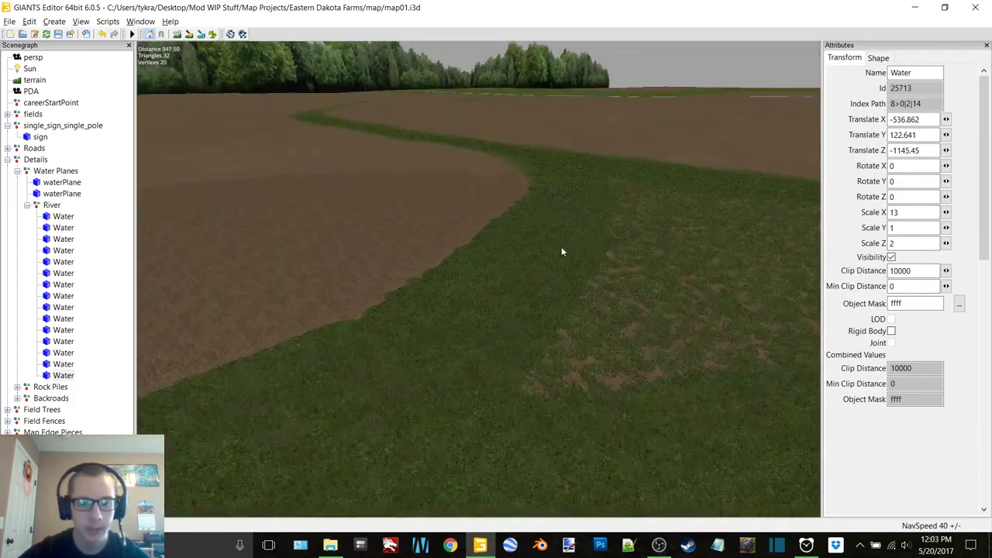
right_click_drag(562, 252, 378, 133)
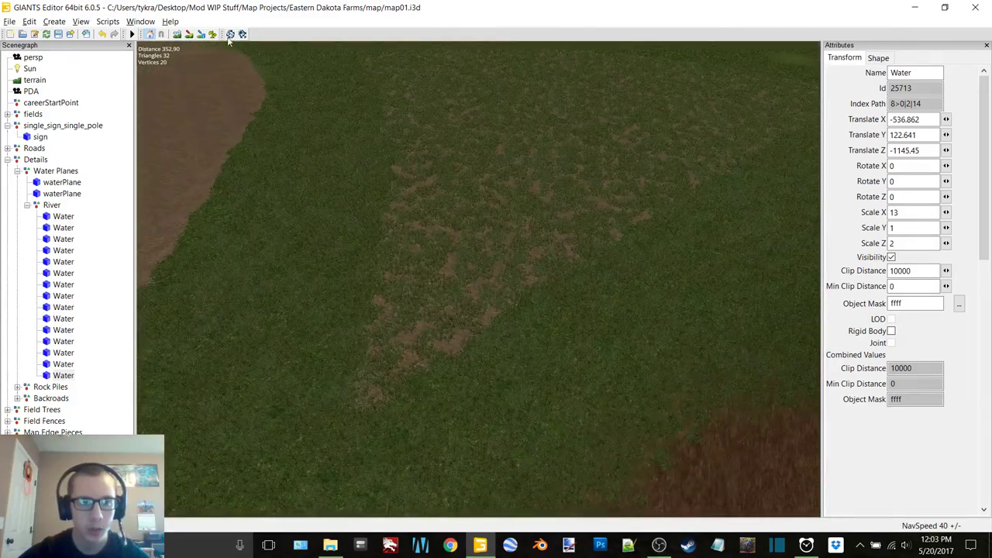
left_click(140, 21)
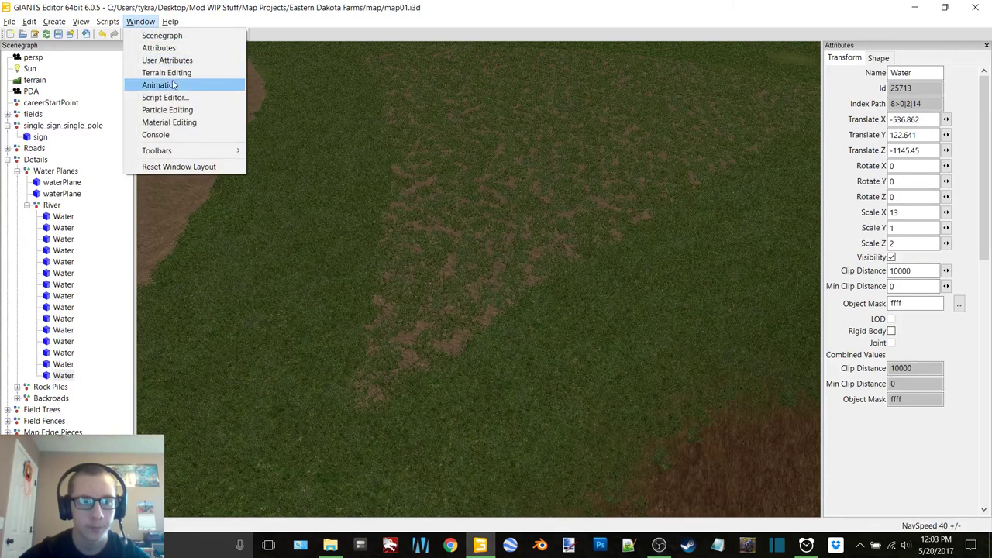
left_click(159, 73)
left_click(763, 359)
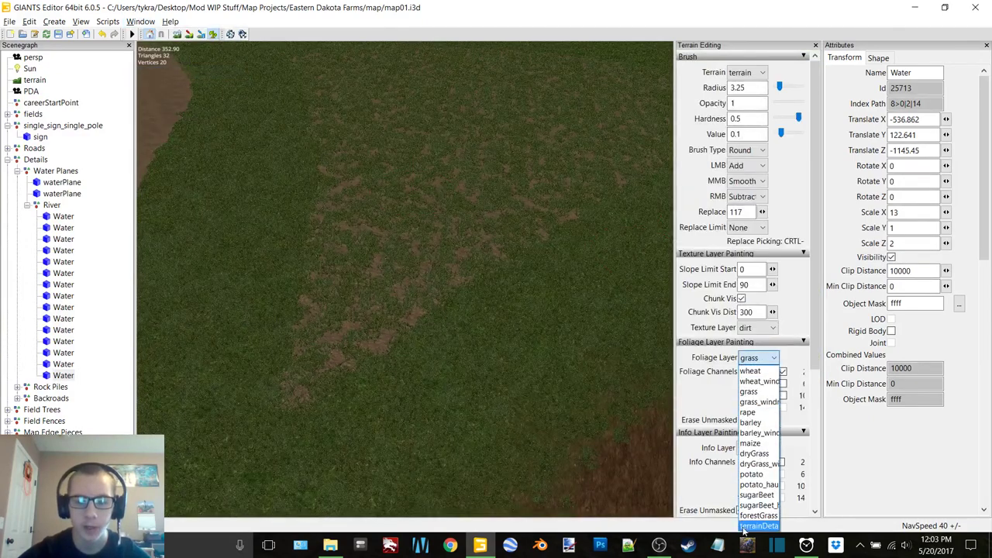
left_click(746, 531)
left_click_drag(675, 396, 647, 398)
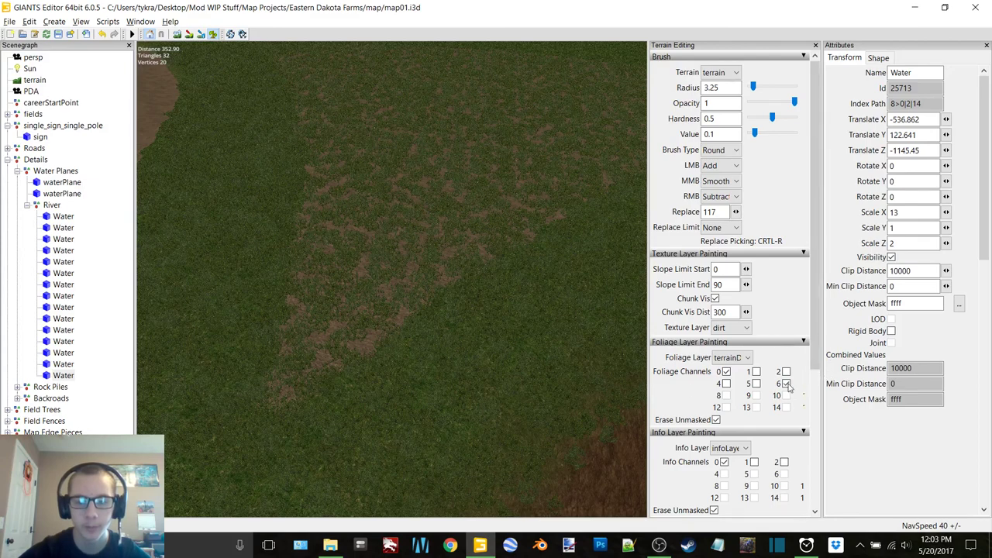
With a brush radius of 6.5, erase the stray terrainDetail speckles from the narrow tip and along the grass strip between field and riverbank
left_click_drag(290, 342, 412, 239)
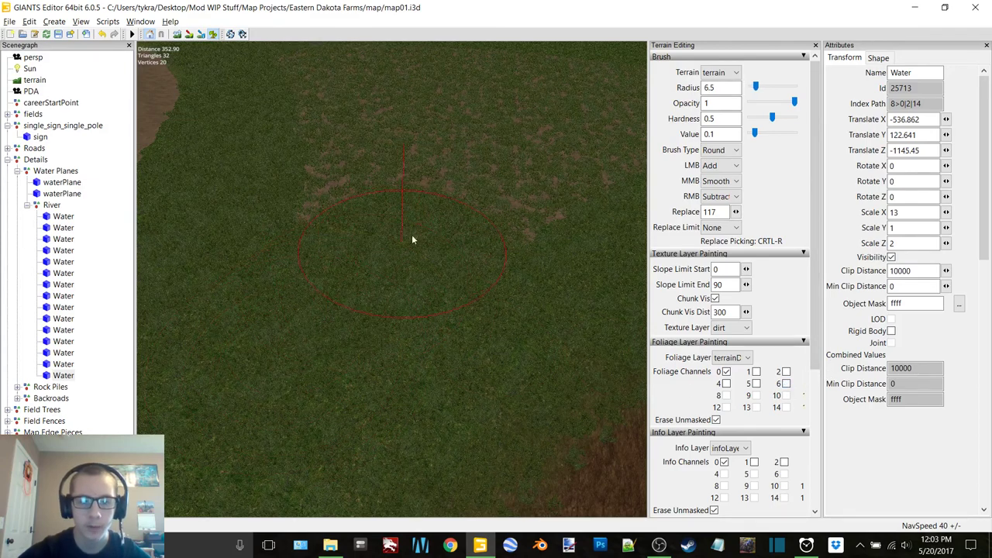
left_click_drag(560, 231, 481, 266, "alt")
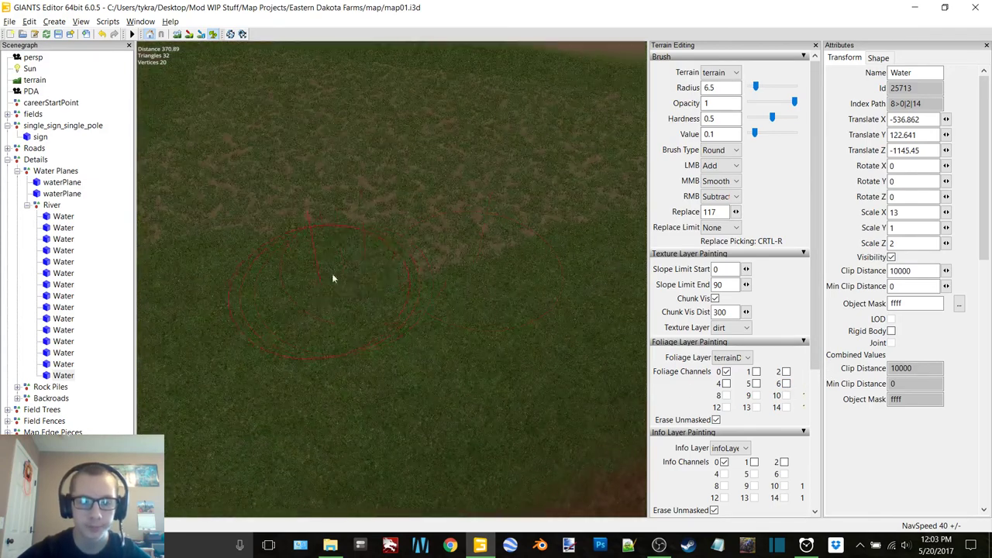
left_click_drag(333, 278, 488, 231)
middle_click_drag(488, 231, 394, 268, "alt")
left_click_drag(220, 317, 472, 260)
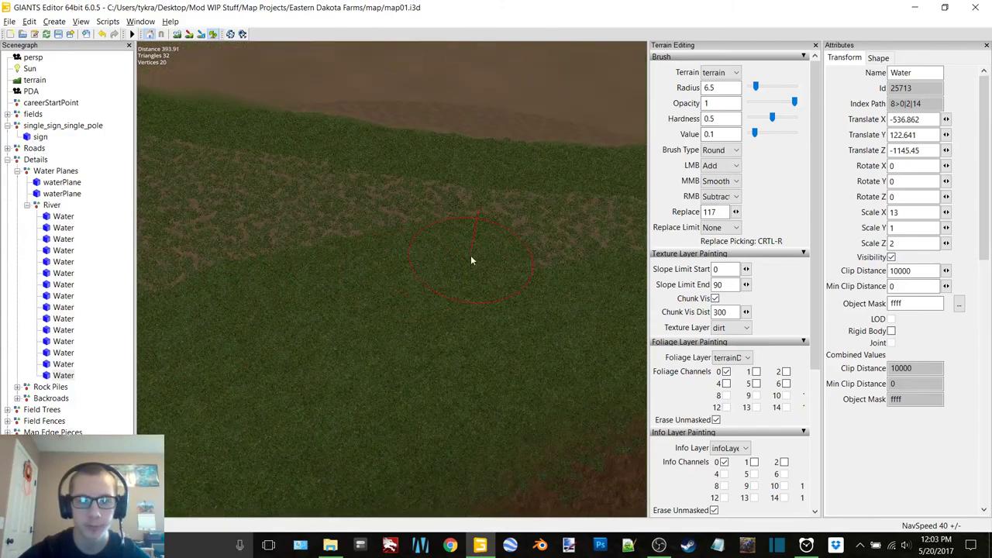
mouse_move(470, 257)
right_mouse_down()
mouse_move(401, 287)
mouse_move(298, 301)
right_mouse_up()
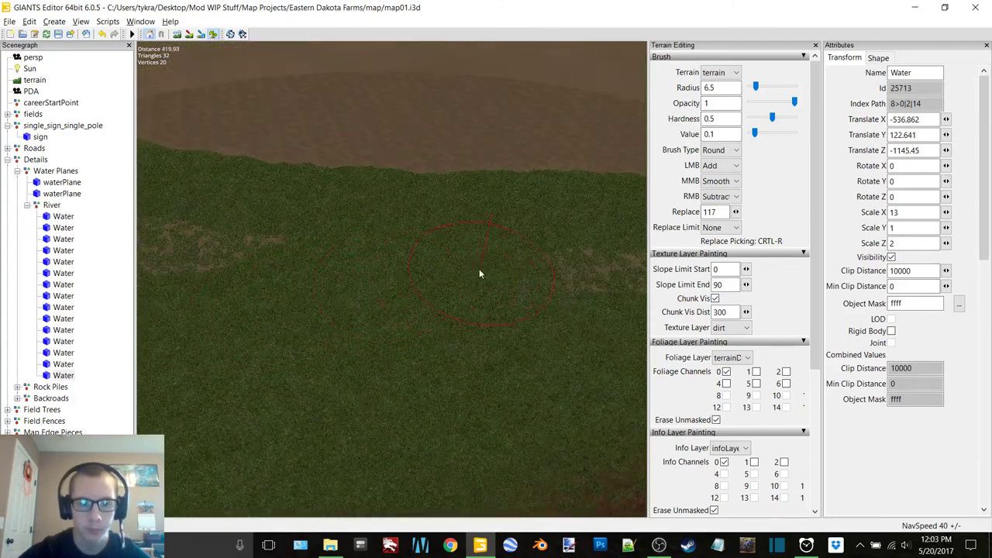
right_click_drag(480, 273, 406, 286)
right_click_drag(500, 313, 358, 321)
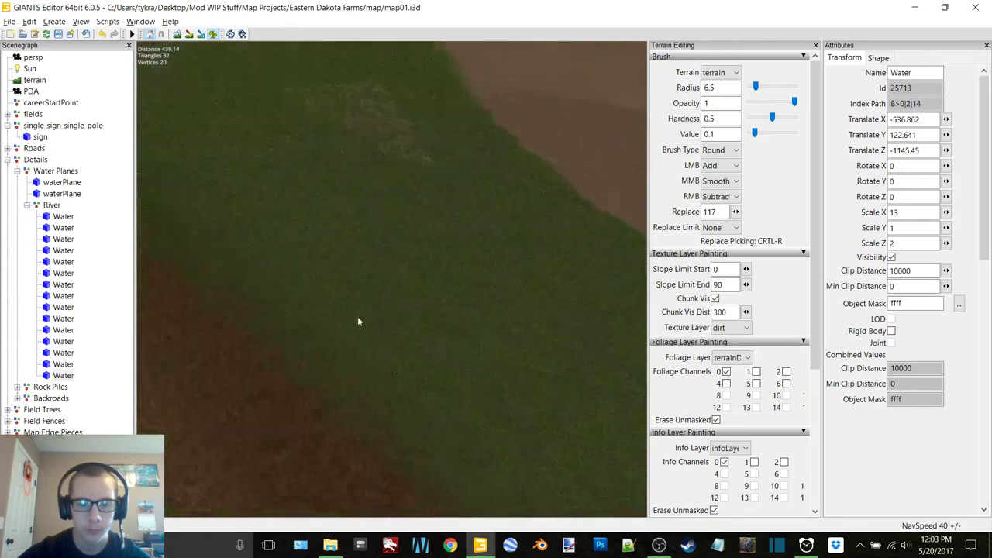
Erase the remaining terrainDetail patches from the wider grass area where the strip meets the field corner
mouse_move(358, 316)
middle_mouse_down("alt")
mouse_move(456, 222)
mouse_move(427, 361)
middle_mouse_up("alt")
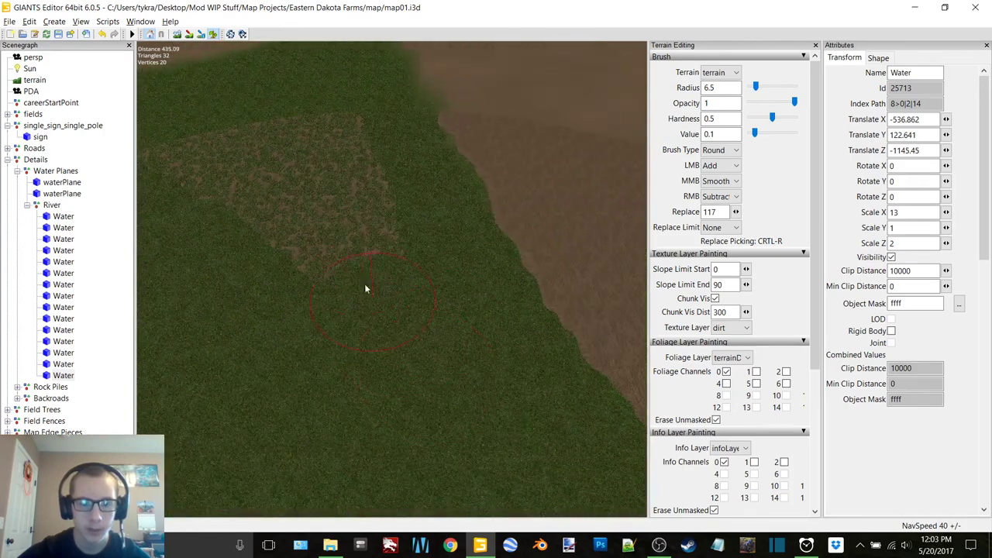
right_click_drag(341, 243, 333, 310)
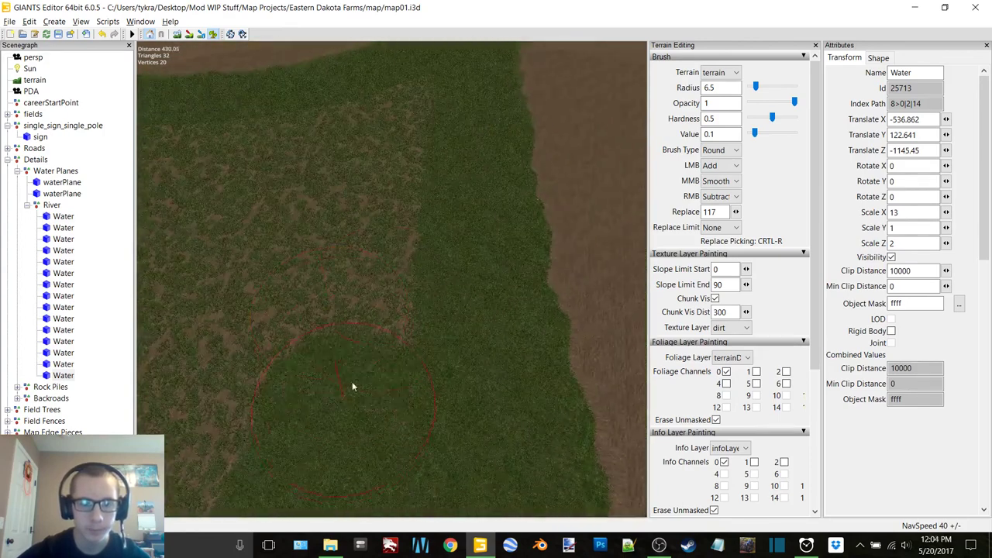
right_click_drag(391, 231, 310, 343)
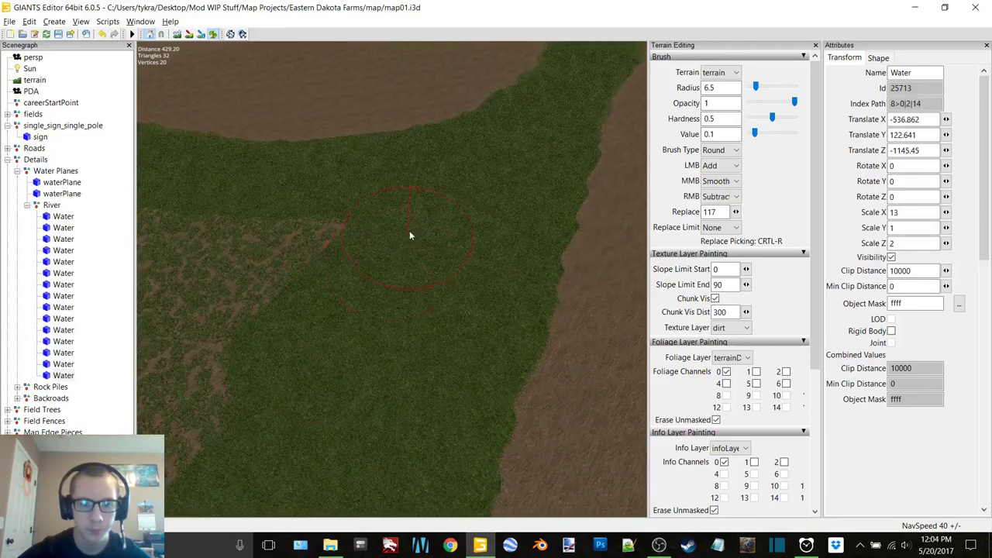
right_click_drag(226, 241, 506, 226)
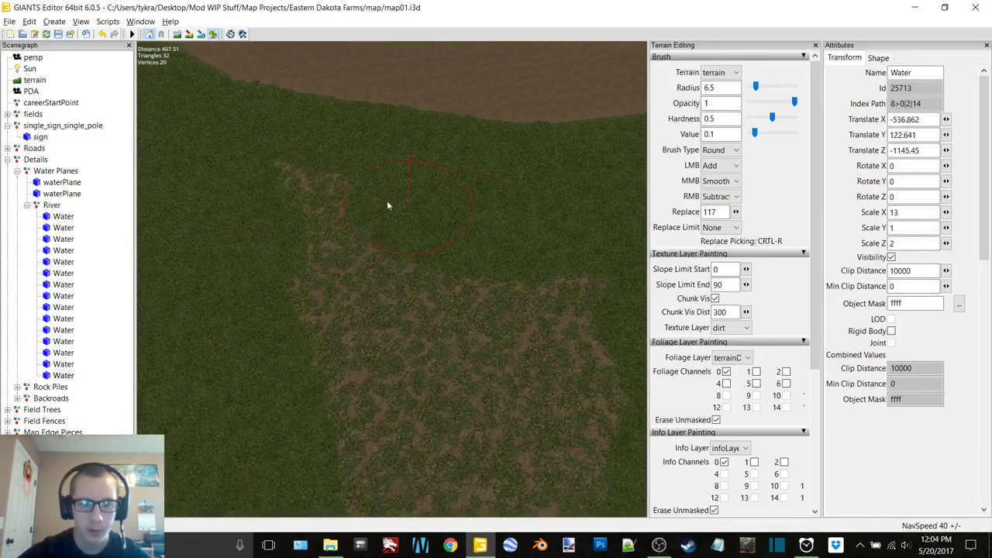
right_click_drag(290, 250, 359, 229)
left_click_drag(488, 209, 295, 285)
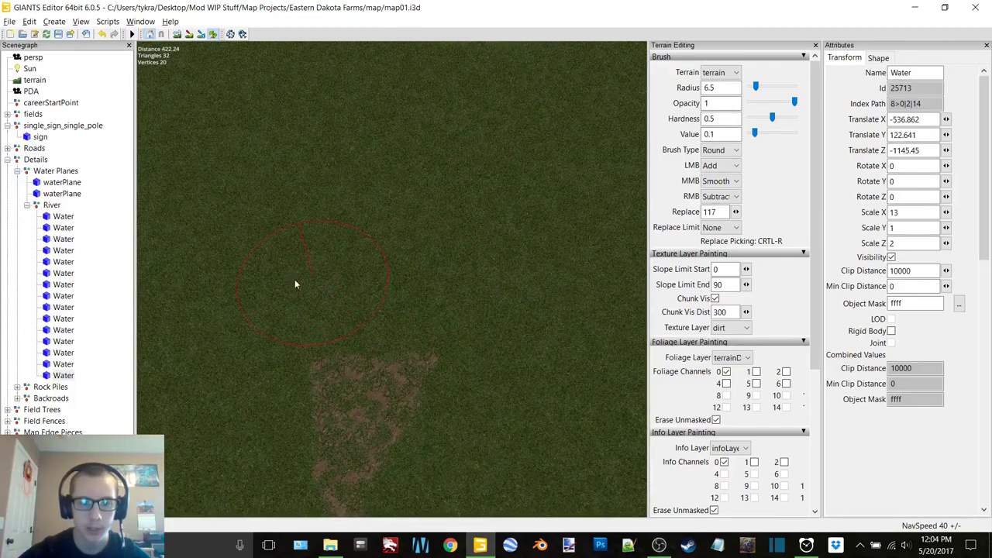
right_click_drag(441, 242, 302, 252)
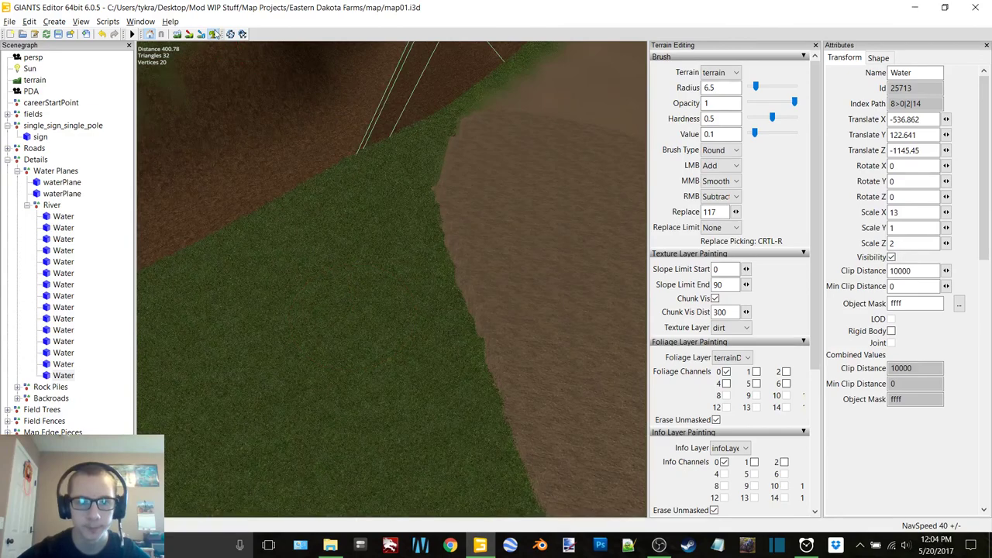
right_click_drag(497, 146, 394, 183)
left_click_drag(358, 145, 353, 153)
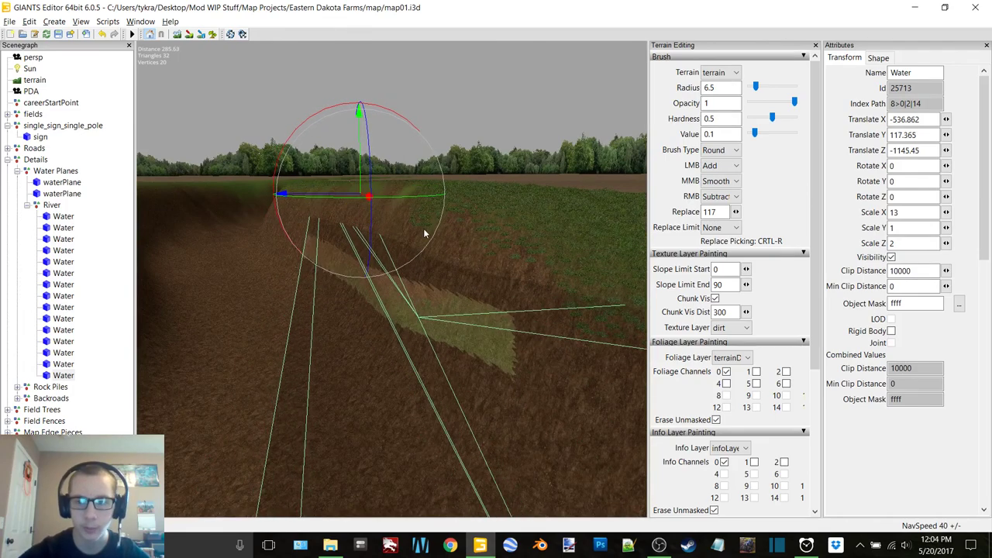
key("ctrl+z")
Duplicate the last Water plane and shift the copy along Z to about -1081.7, beside the original in the channel
right_click_drag(483, 244, 377, 256)
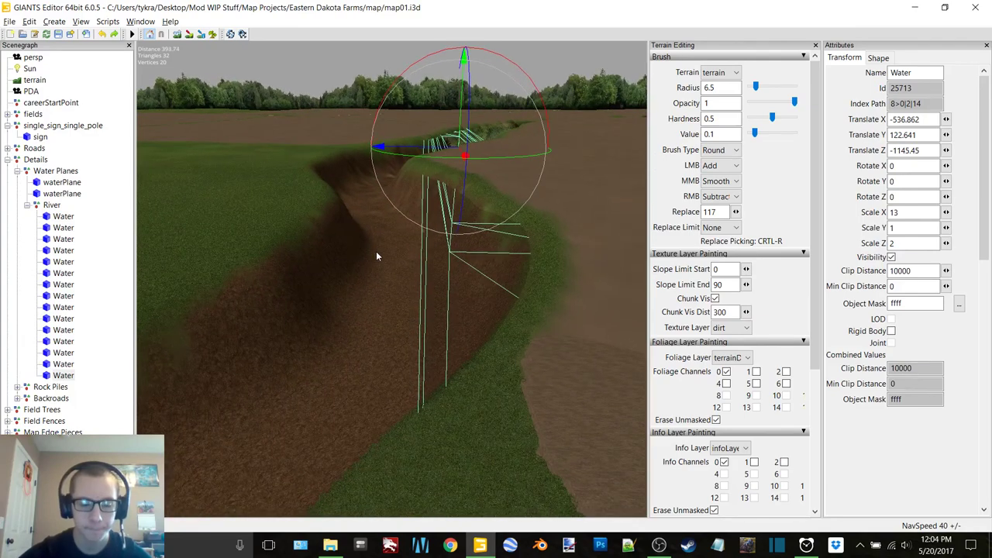
key("ctrl+d")
left_click_drag(419, 149, 355, 162)
right_click_drag(375, 251, 427, 208, "alt")
middle_click_drag(427, 208, 416, 180, "alt")
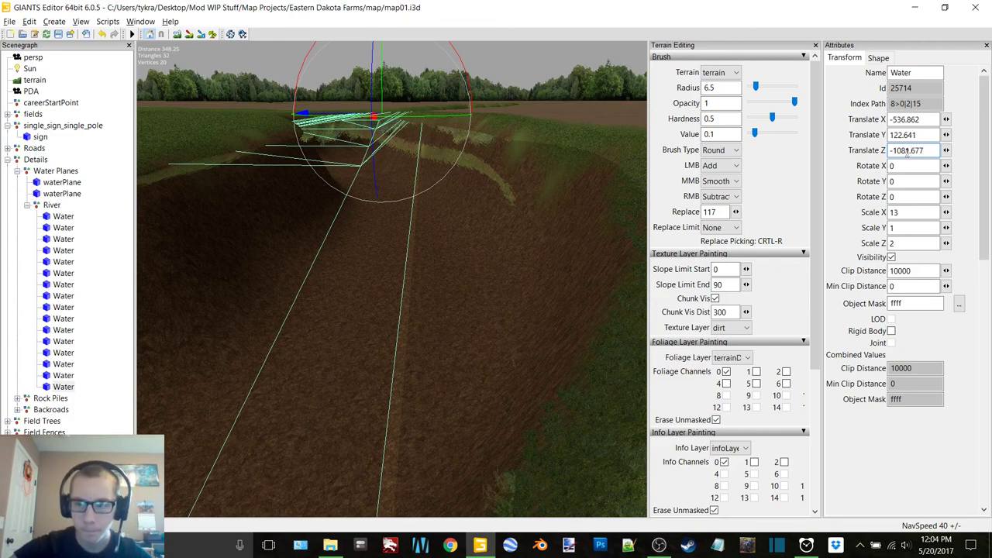
Set the duplicated Water plane's Translate Z to -1082.1 to align its edge with the neighbouring plane
key("BackSpace")
key("BackSpace")
key("BackSpace")
key("BackSpace")
type("2")
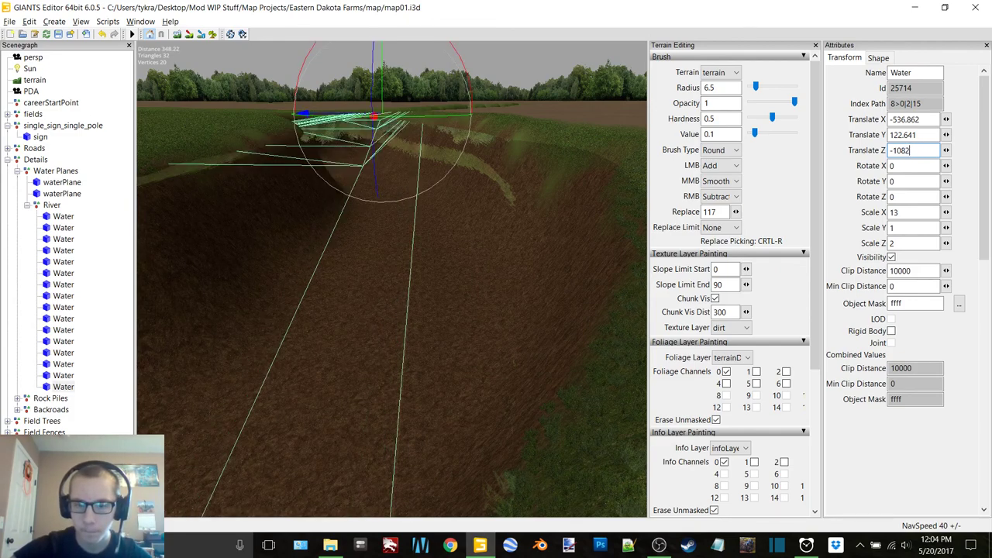
type(".3")
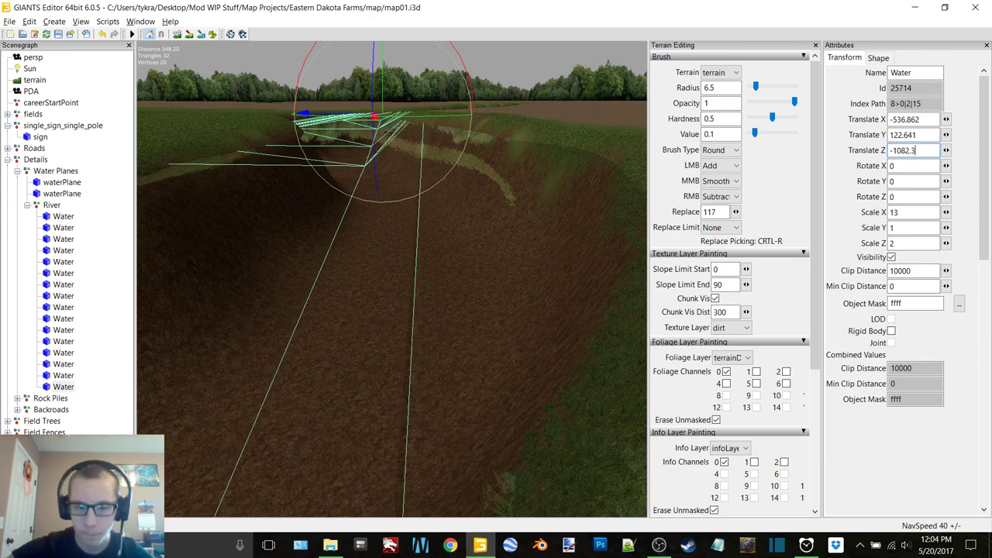
type("1")
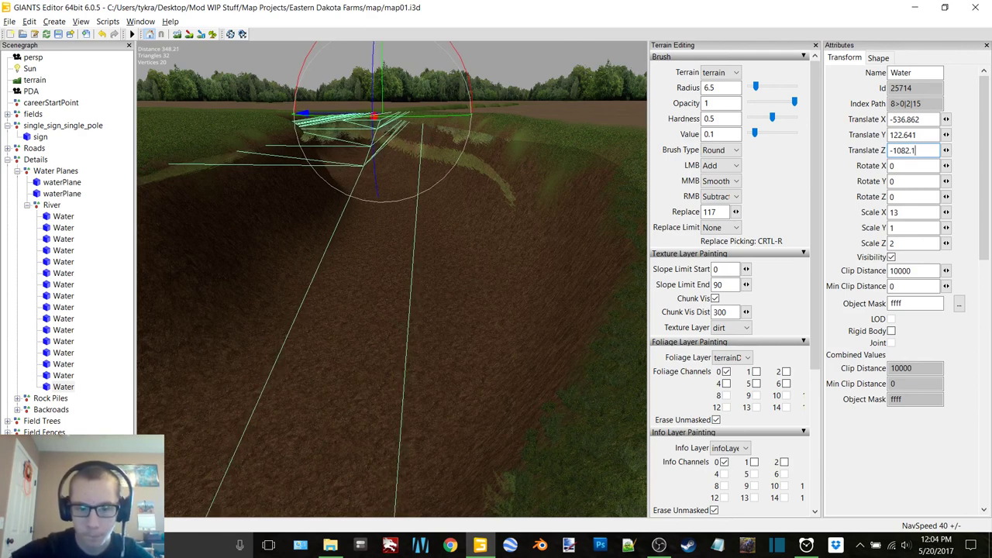
key("Escape")
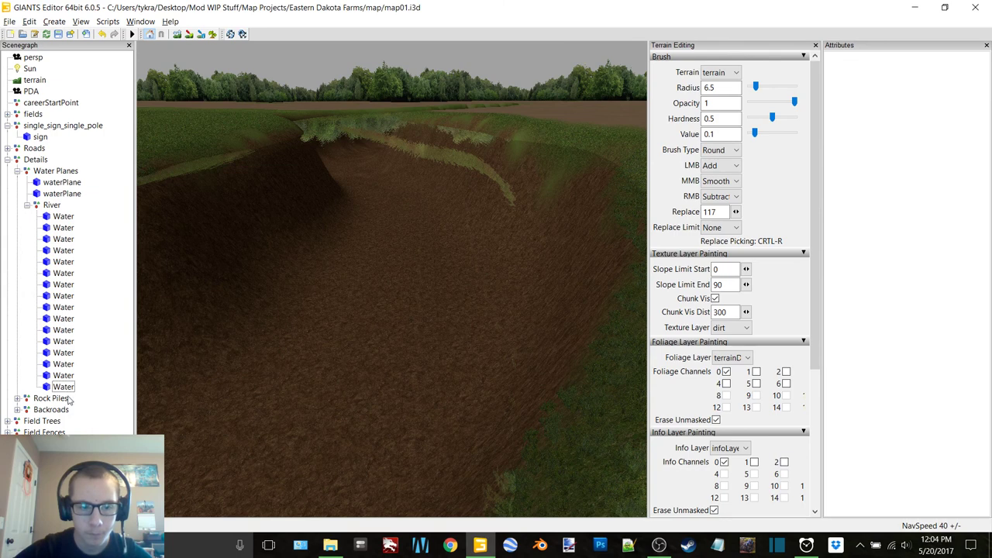
Try Translate Z values of -1082 and -1082.06 on the duplicated Water plane, and return it to -1082.1
left_click(66, 387)
left_click_drag(919, 151, 913, 151)
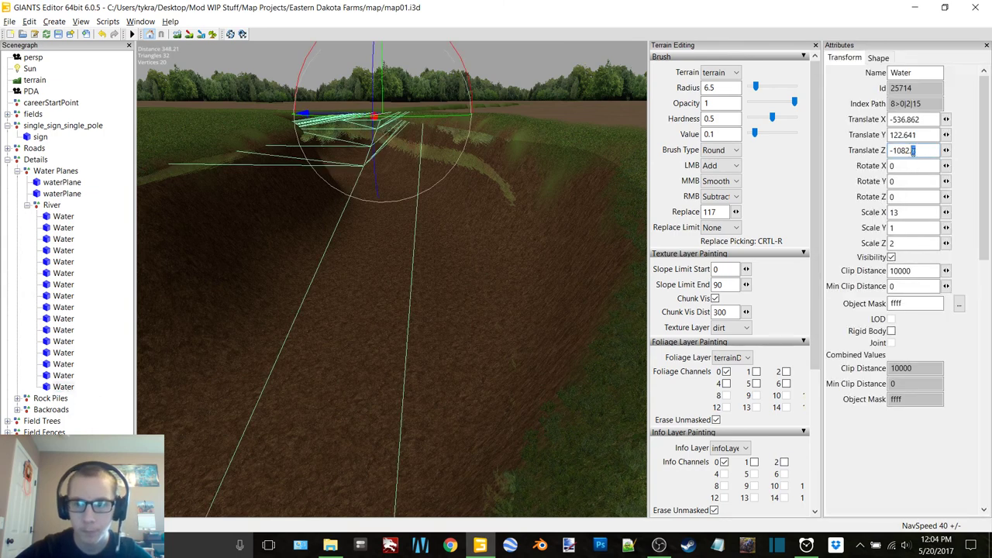
key("BackSpace")
left_click(222, 438)
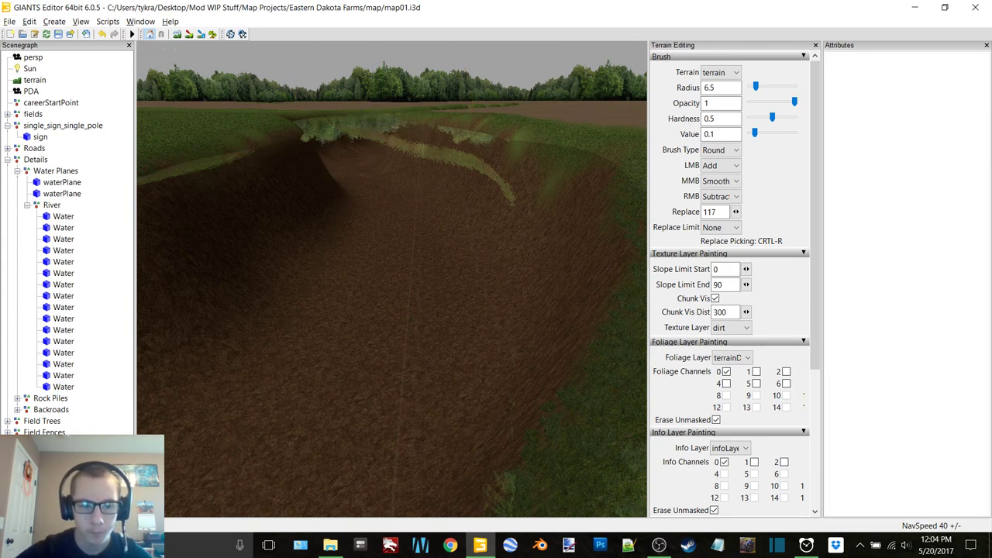
left_click(64, 387)
double_click(920, 152)
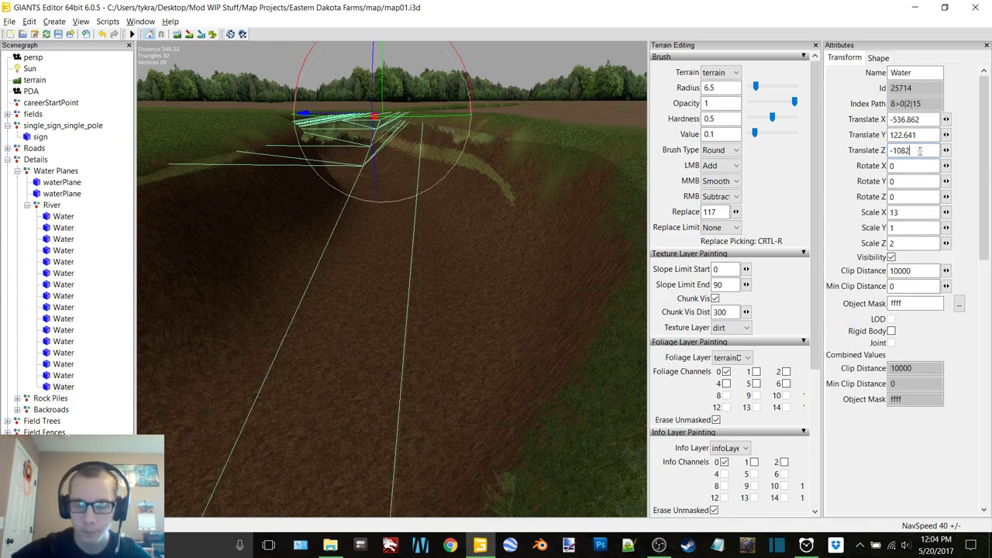
type(".06")
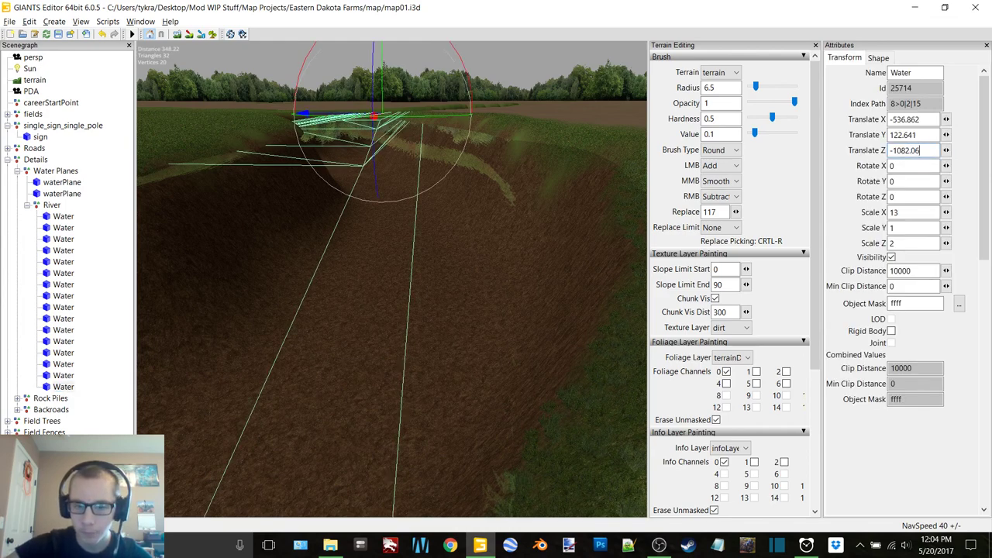
key("Return")
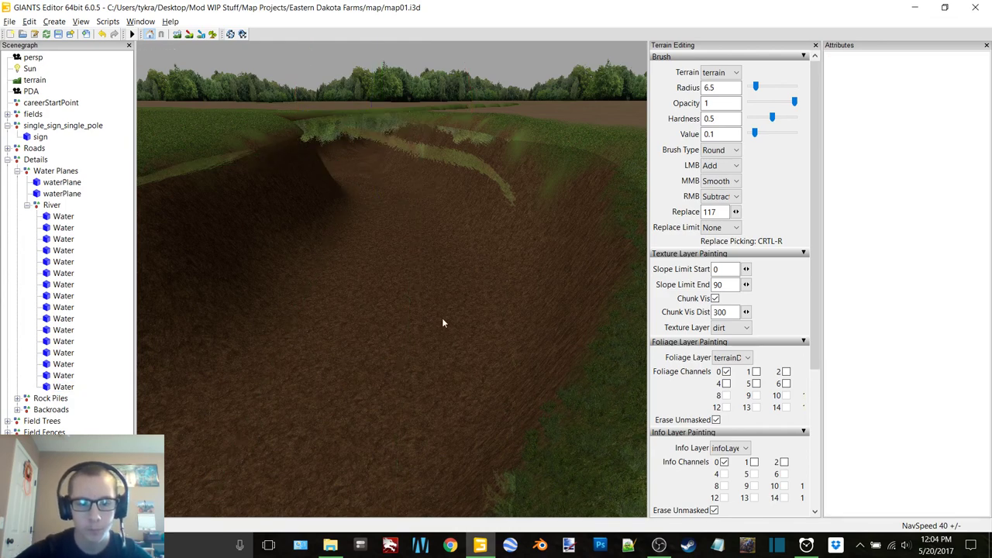
left_click_drag(921, 151, 916, 151)
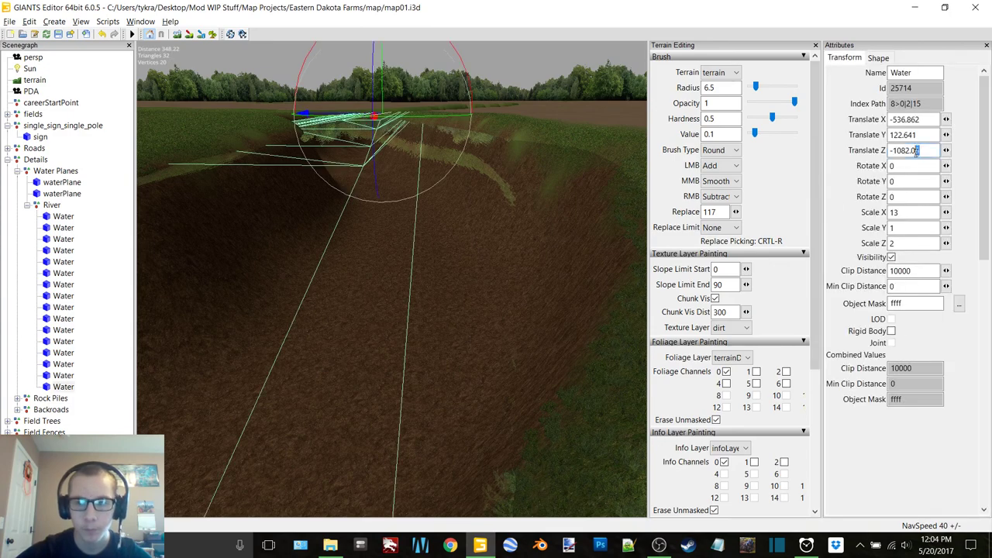
type("1")
Widen the duplicated Water plane towards the riverbank by setting its Scale Z to 2.05
left_click_drag(474, 112, 470, 335, "alt")
right_click_drag(470, 335, 535, 193, "alt")
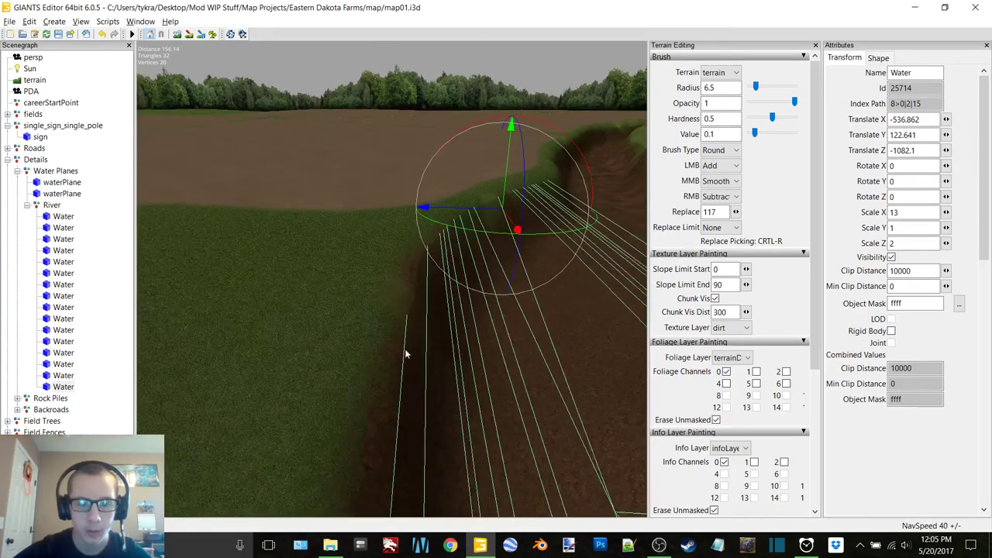
left_click_drag(405, 354, 465, 276, "alt")
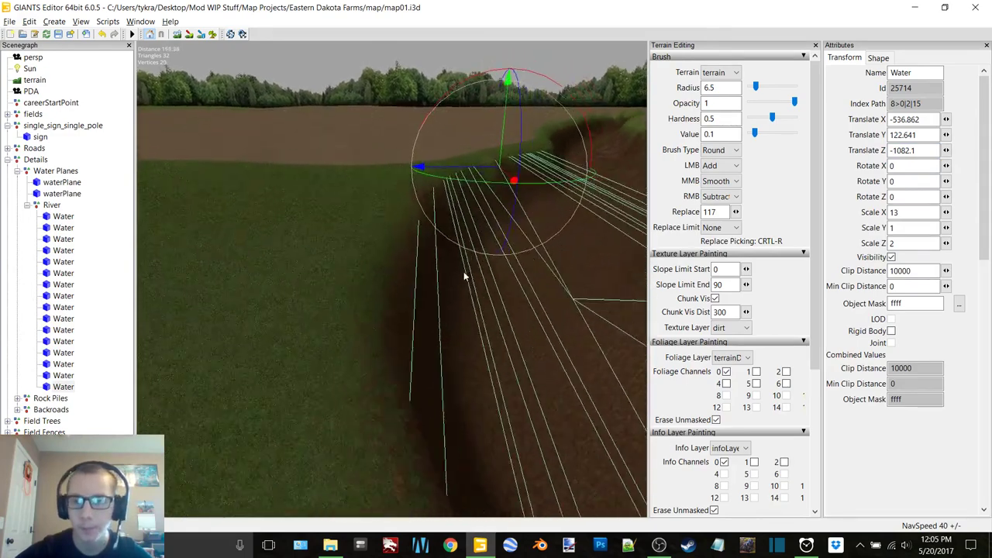
left_click(898, 243)
type("2.2")
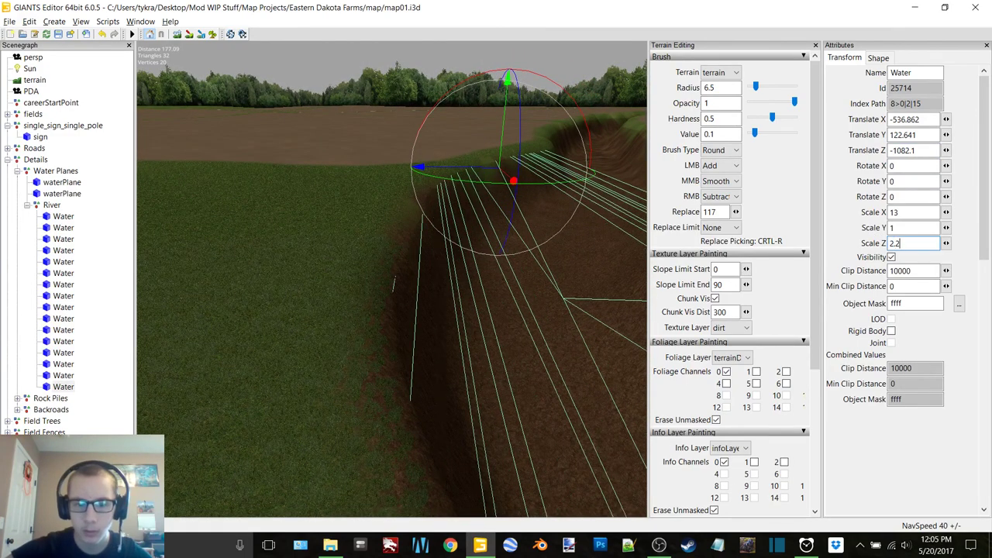
key("BackSpace")
type("05")
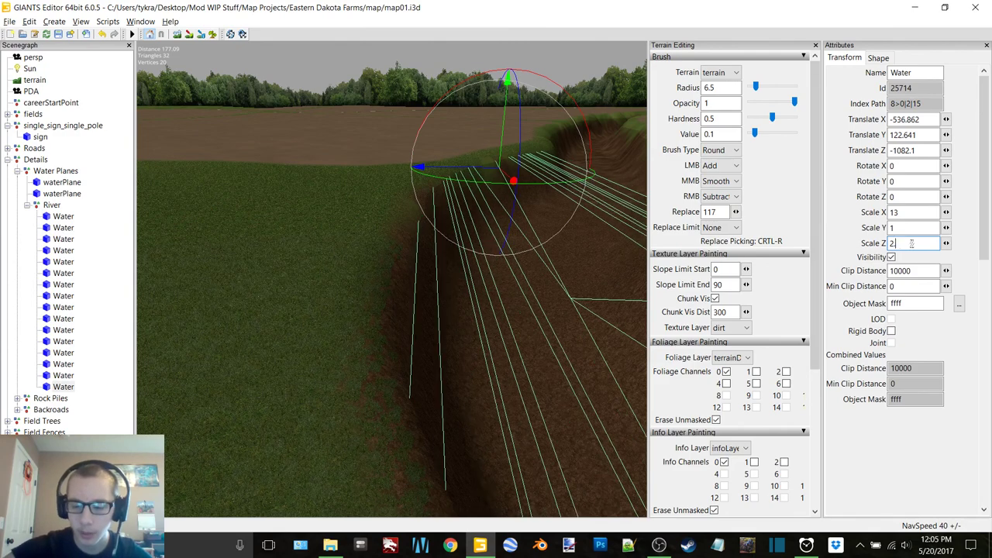
scroll(491, 255, "down", 5)
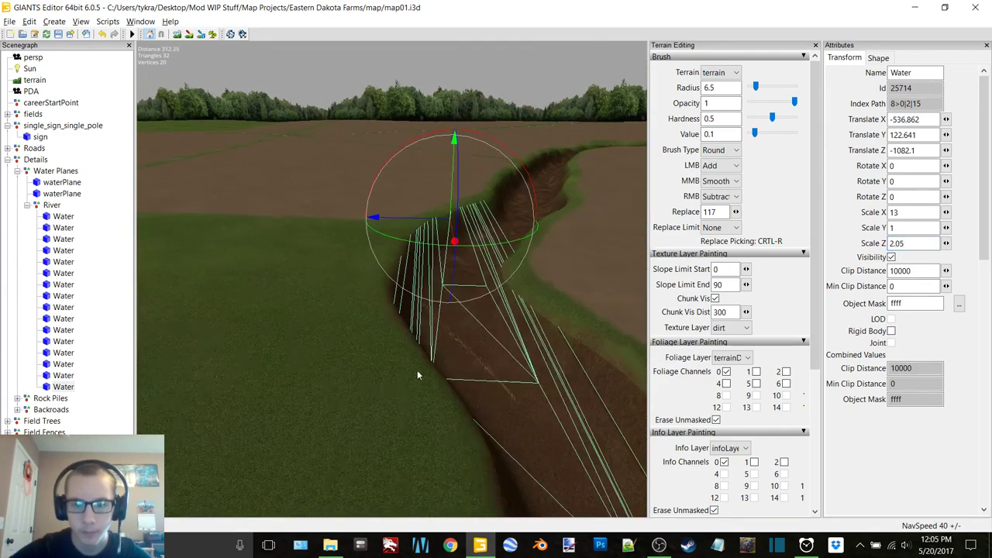
Shift the duplicated Water plane along Z to about -1081.3 in the river channel
middle_click_drag(419, 375, 289, 183, "alt")
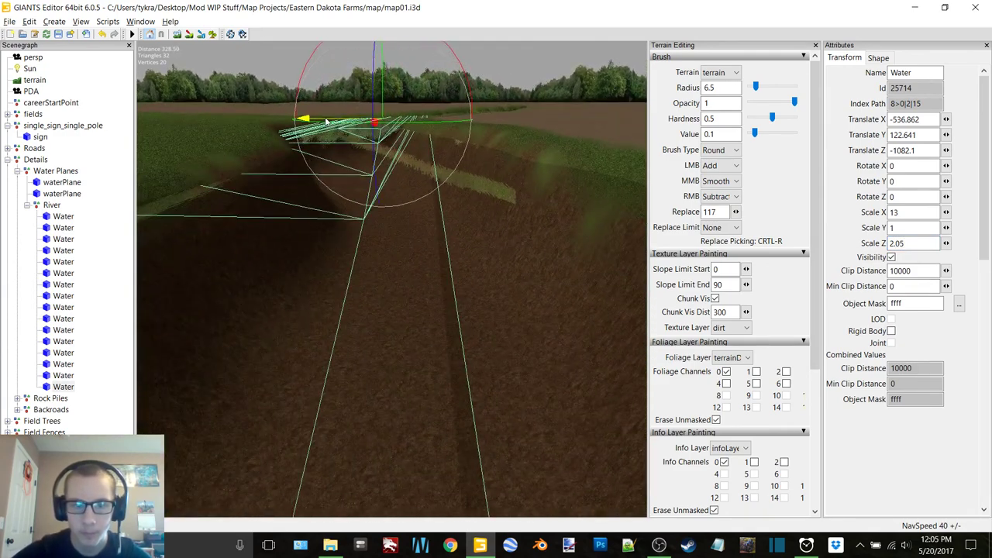
left_click_drag(326, 123, 326, 124)
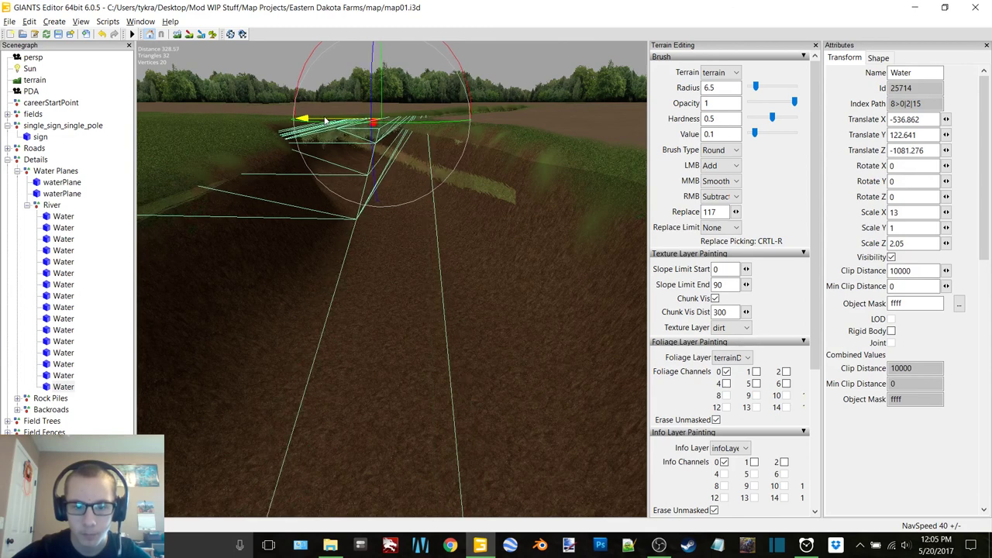
left_click(72, 390)
left_click(68, 388)
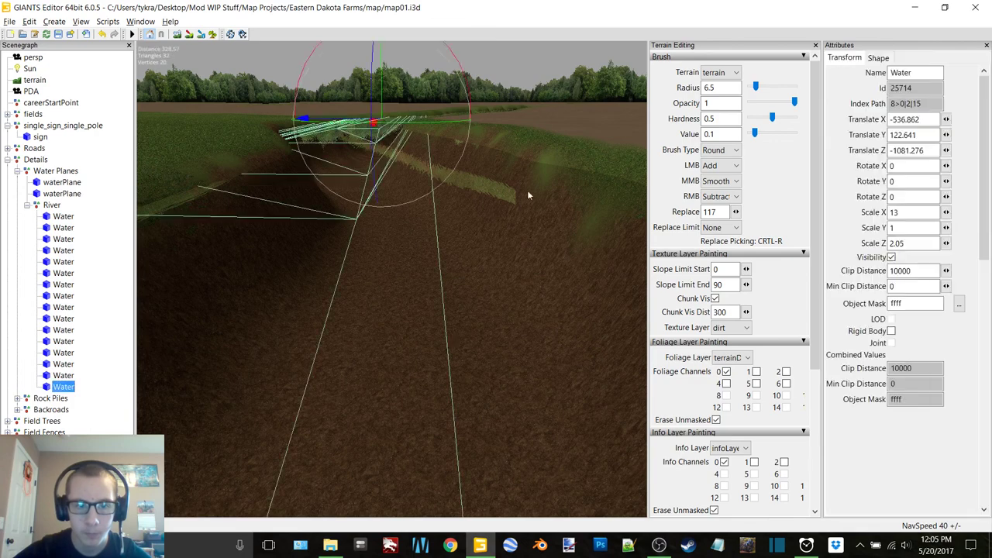
Try shifting the last Water plane along Z to about -1086.2, and undo the move
right_click_drag(527, 191, 334, 211, "alt")
middle_click_drag(334, 211, 431, 378, "alt")
right_click_drag(432, 378, 444, 320, "alt")
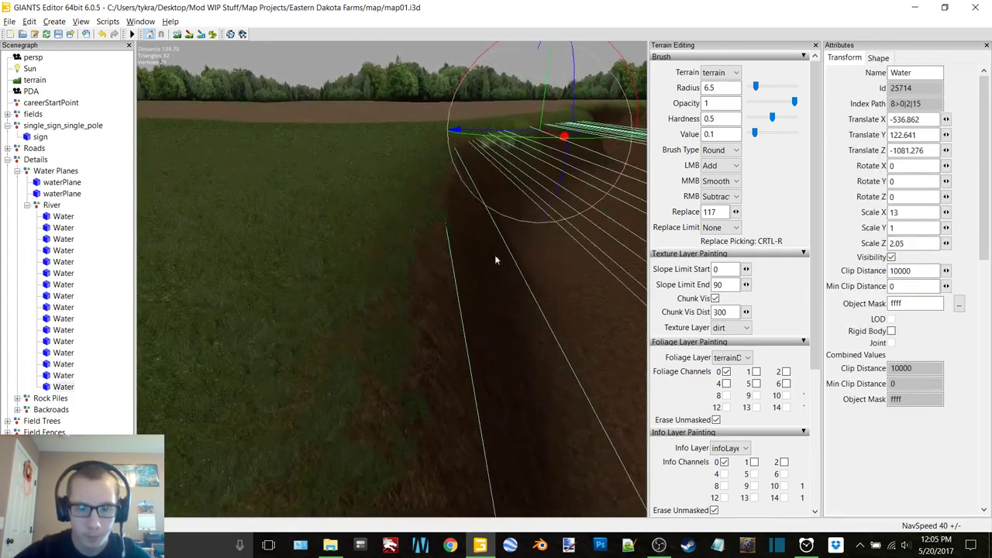
left_click_drag(509, 127, 527, 130)
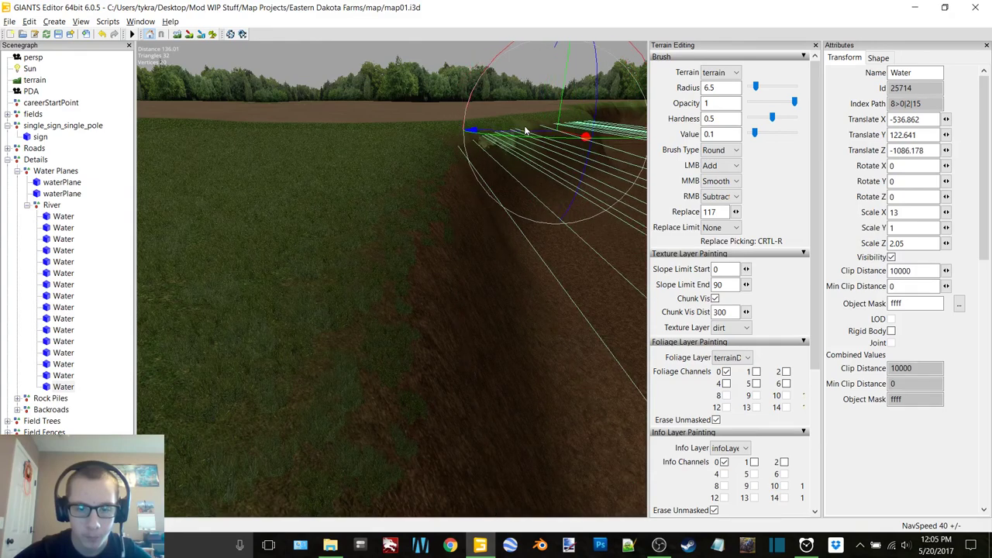
key("ctrl+z")
Widen the last Water plane by setting its Scale Z to 2.07
left_click_drag(907, 243, 901, 244)
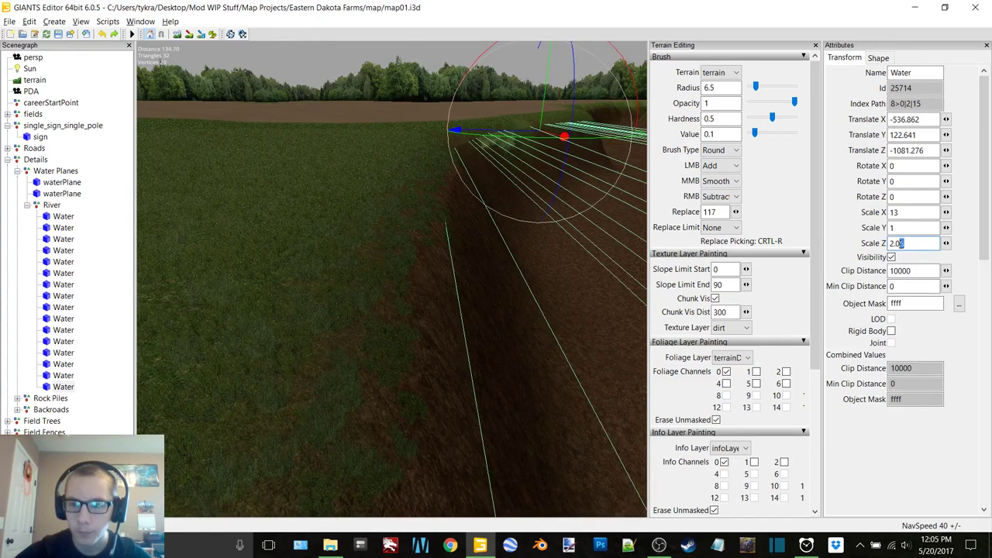
type("7")
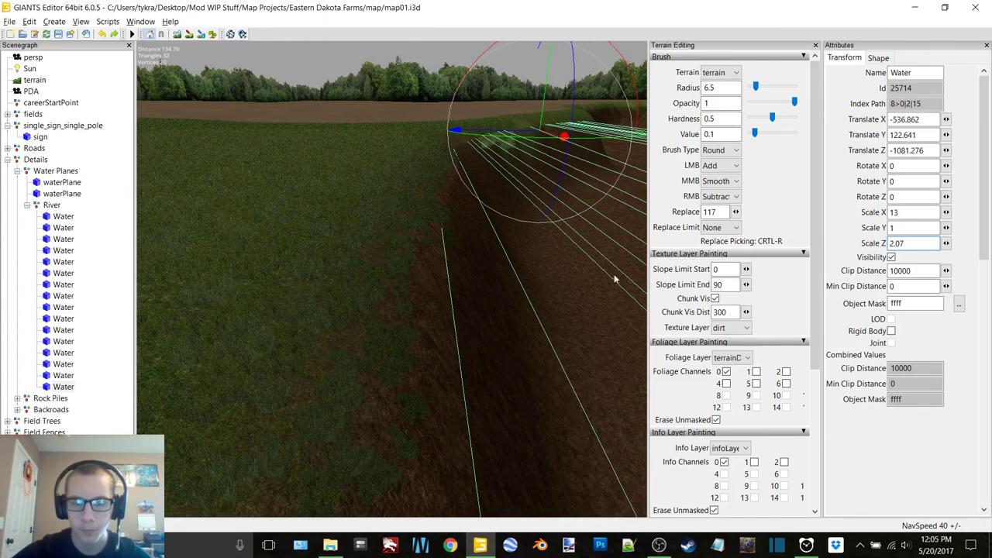
middle_click_drag(615, 276, 430, 277, "alt")
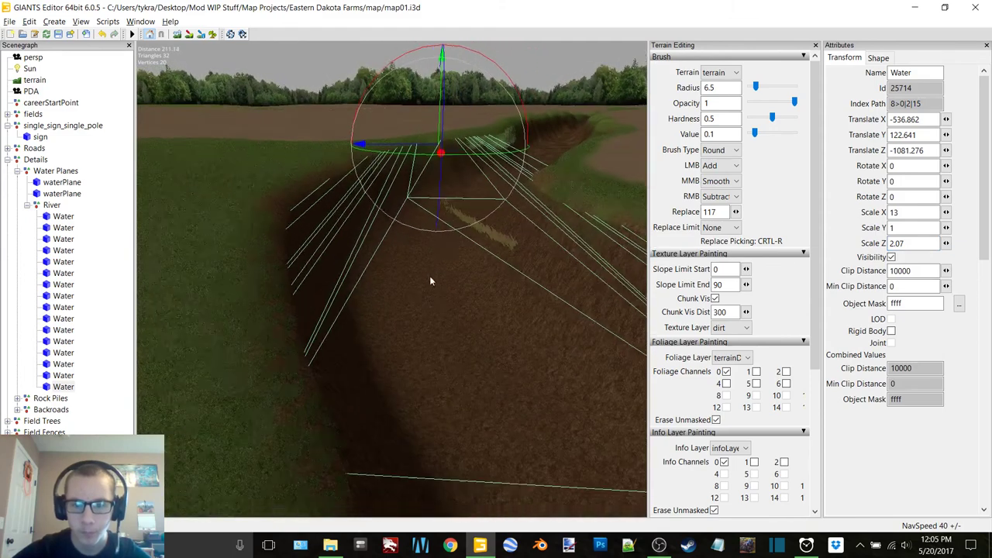
Set the last Water plane's Translate Z to -1081 and deselect it to check the seam
right_click_drag(430, 280, 337, 253)
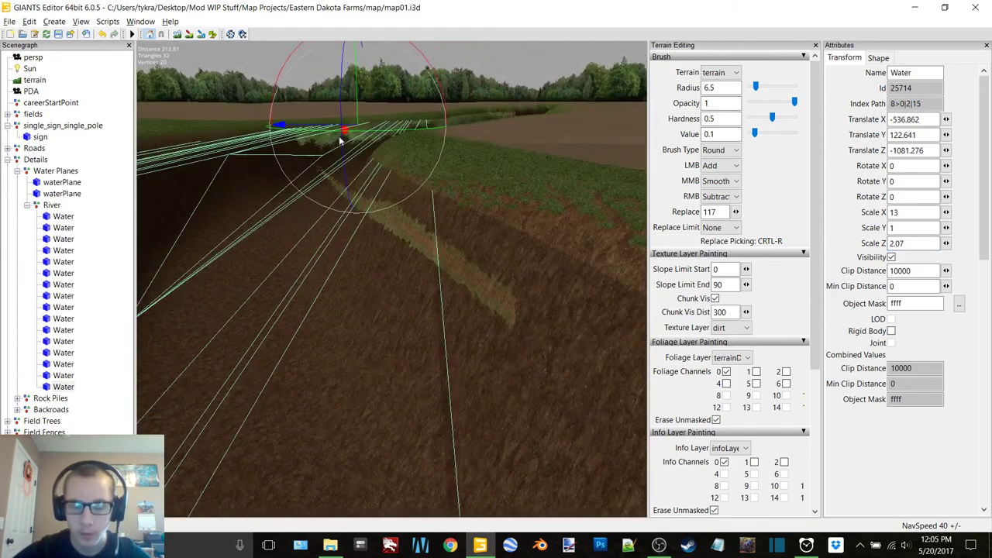
left_click_drag(925, 151, 909, 137)
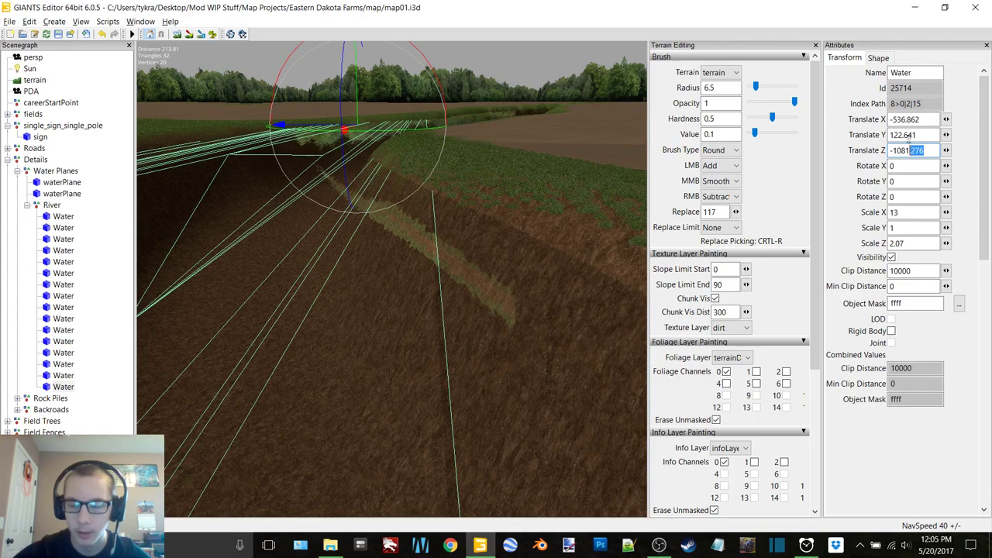
key("BackSpace")
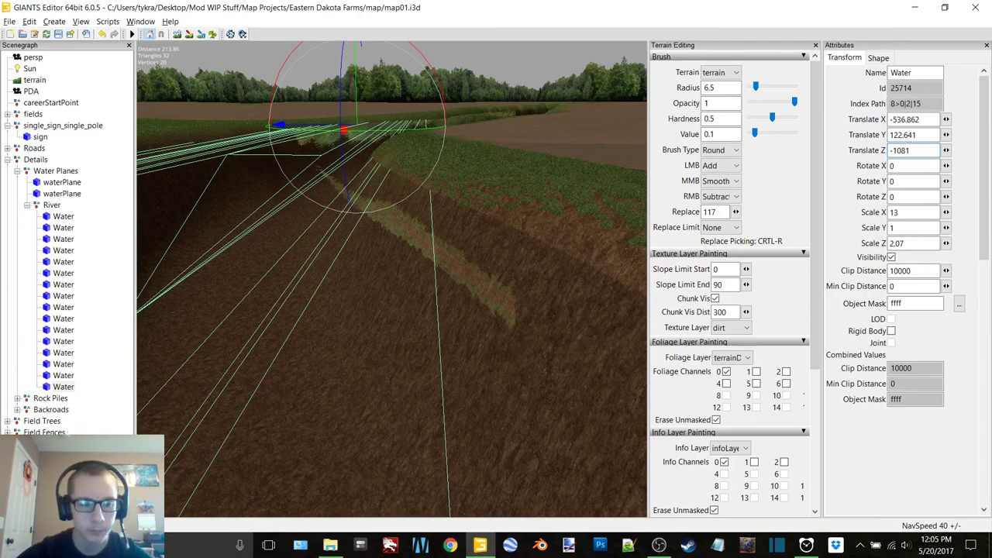
key("Return")
left_click(62, 389)
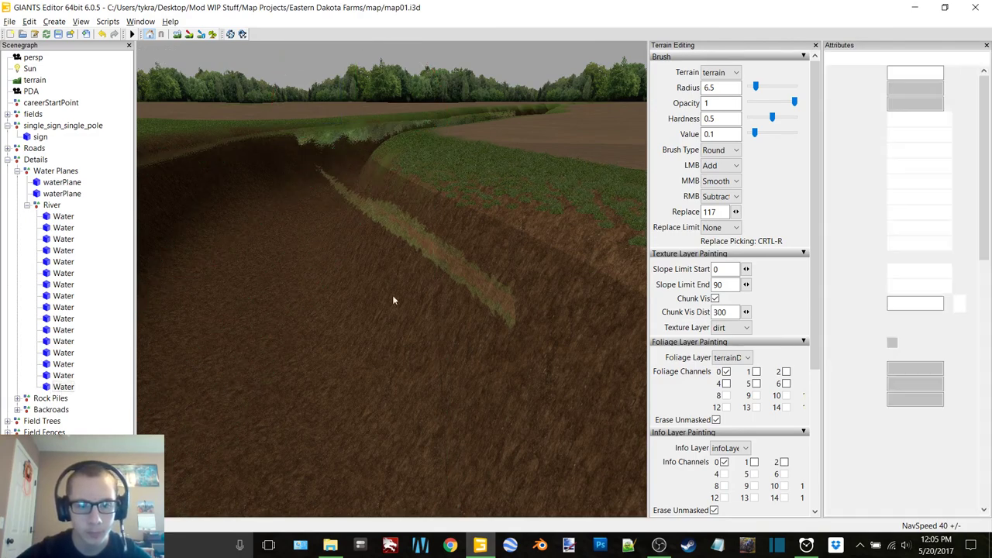
Try a Scale Z of 2.08 on the last Water plane, and set it to 2.1 to reach the bank
mouse_move(393, 294)
left_mouse_down("alt")
mouse_move(334, 292)
mouse_move(432, 352)
mouse_move(357, 331)
mouse_move(395, 301)
left_mouse_up("alt")
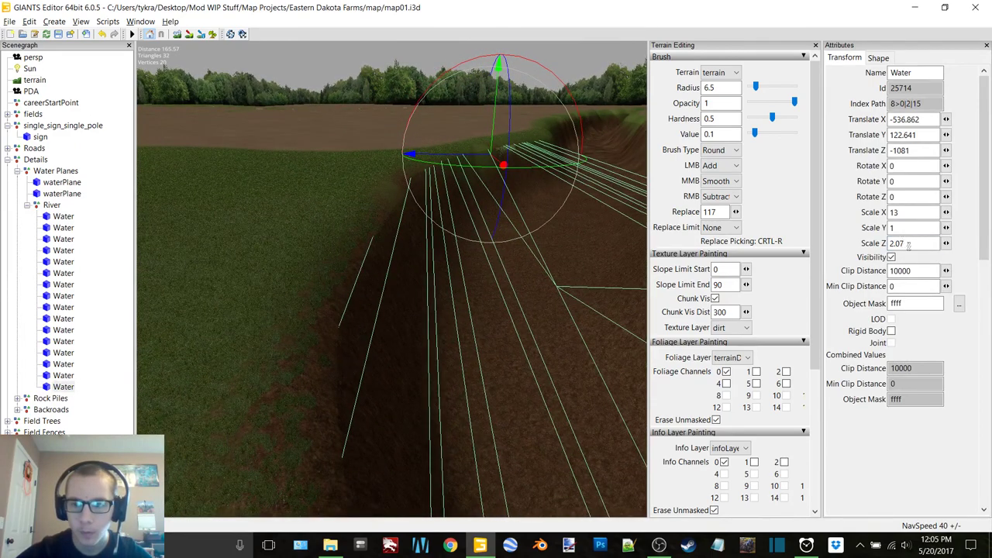
left_click_drag(909, 244, 901, 245)
type("8")
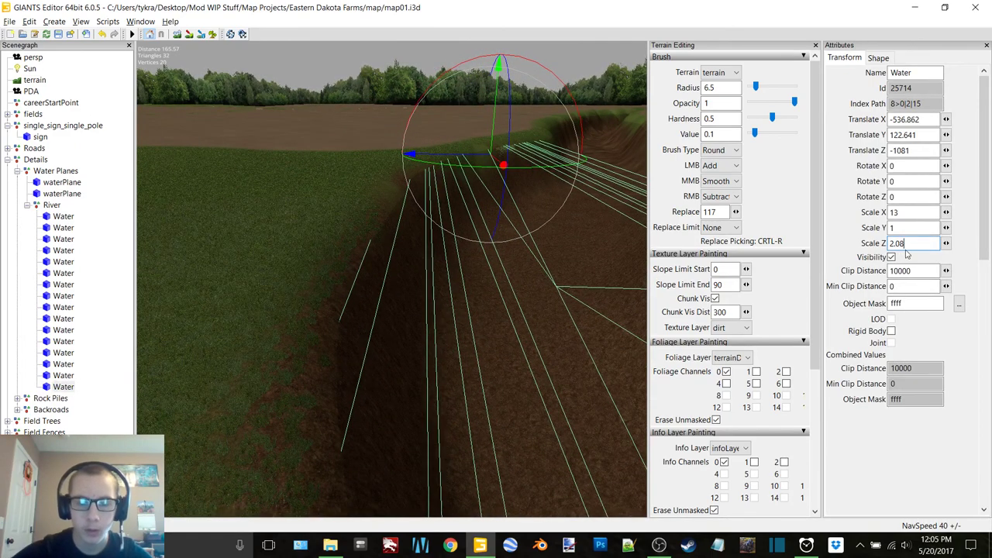
key("BackSpace")
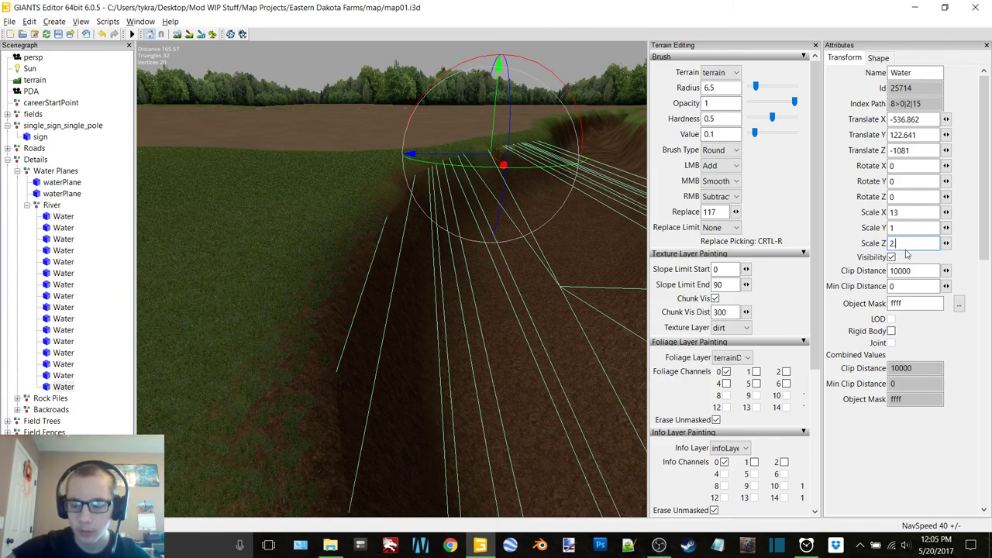
type(".1")
Align the last Water plane with its neighbour, trying Translate Z values of -1080, -1080.8 and -1080.55, and settle on -1080.5
left_click_drag(595, 249, 294, 252, "alt")
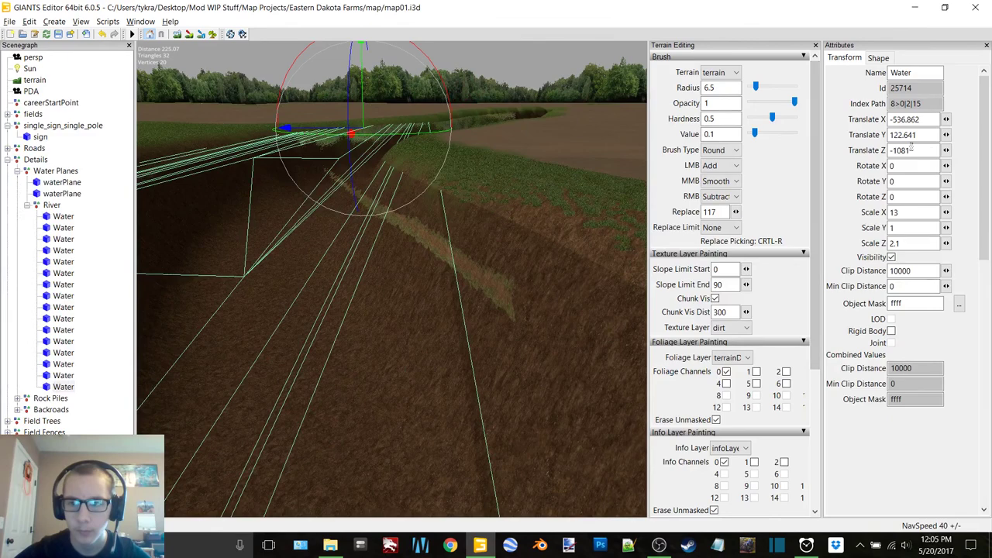
type("0")
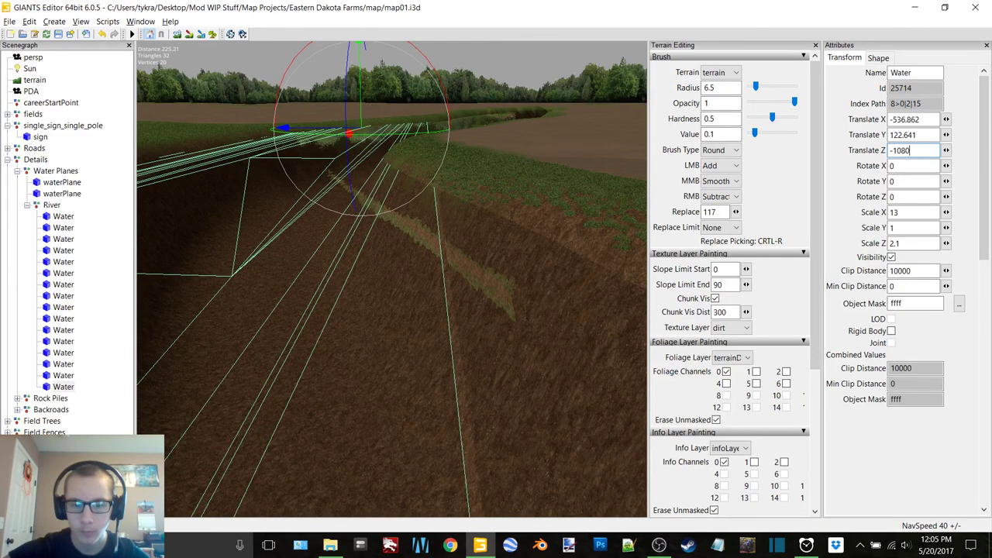
type(".8")
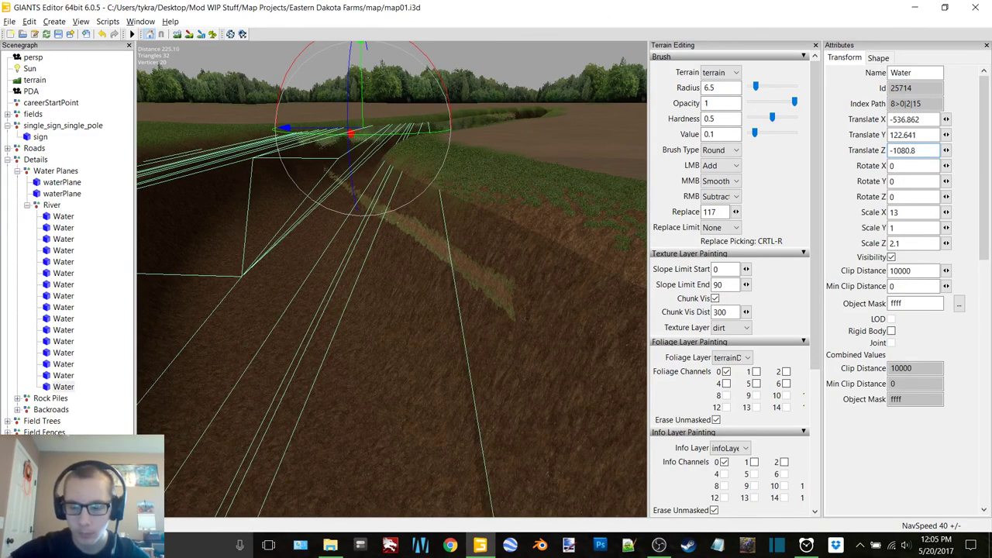
key("BackSpace")
type("55")
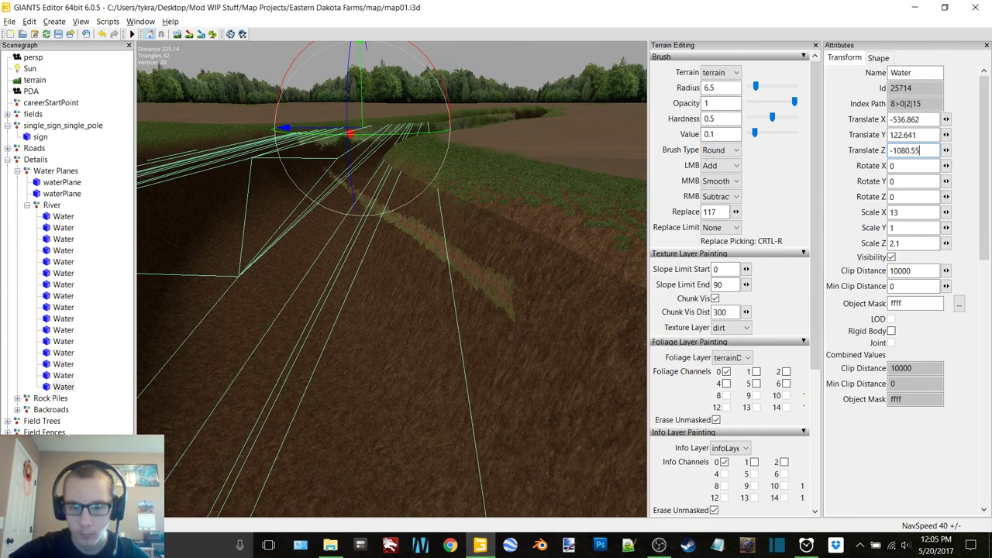
left_click(123, 394)
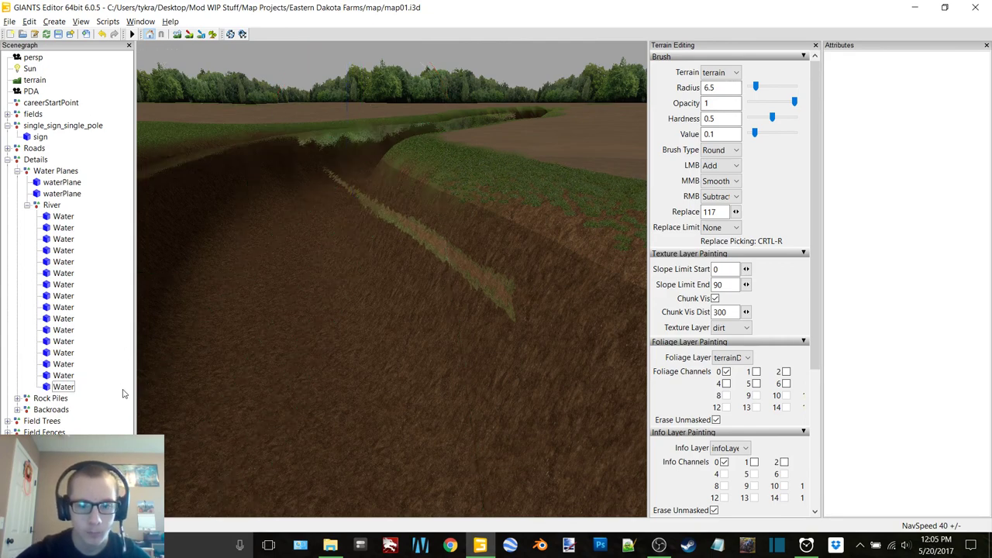
left_click(64, 387)
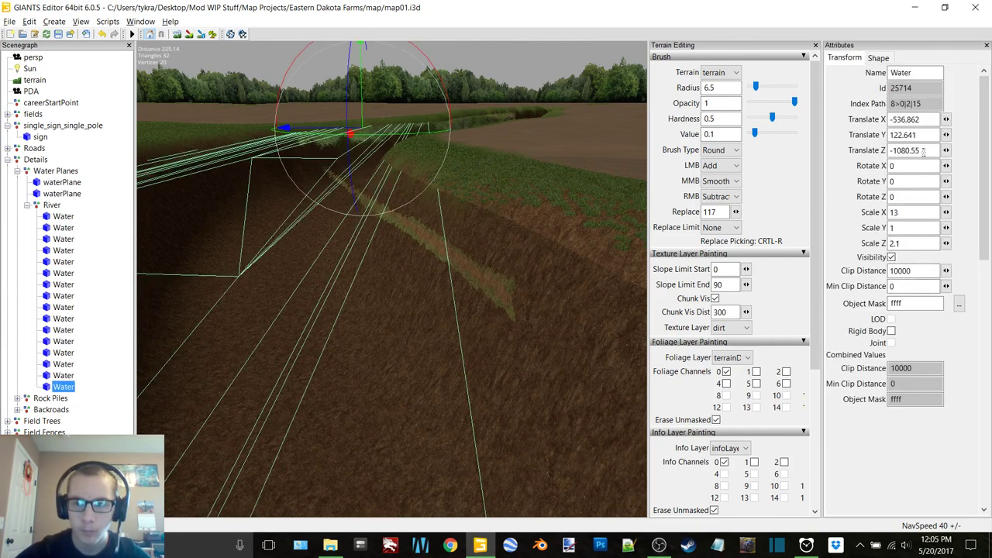
left_click(922, 151)
key("BackSpace")
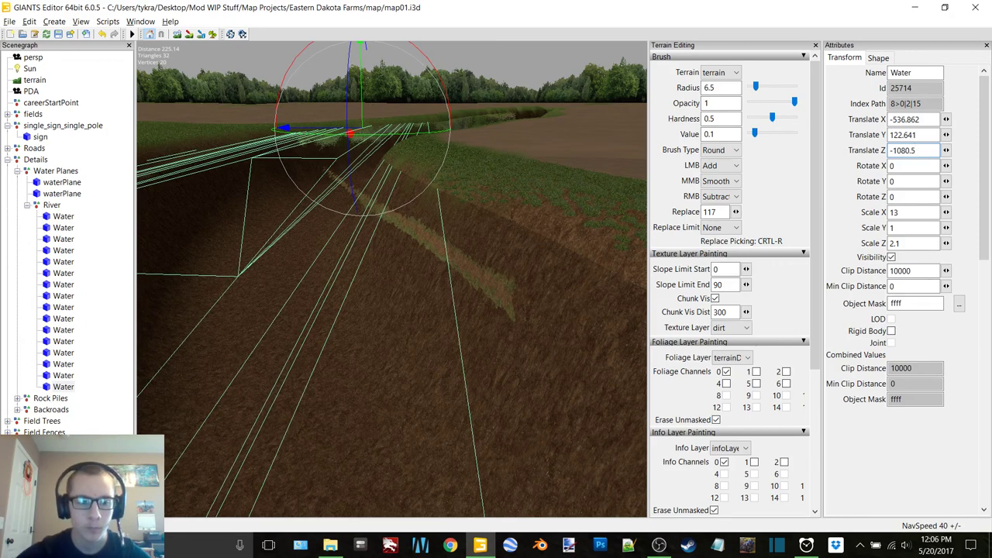
left_click(112, 380)
Shift the last Water plane along X to about -520.3, following the bend of the river channel
middle_click_drag(312, 216, 516, 329, "alt")
left_click(515, 329)
middle_click_drag(532, 237, 221, 455, "alt")
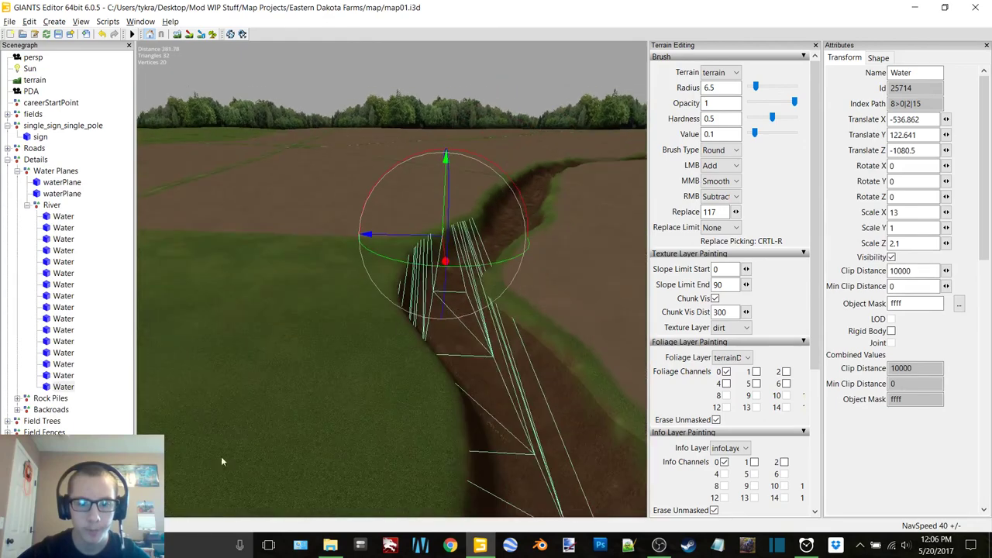
scroll(403, 324, "down", 3)
middle_click_drag(403, 324, 399, 161, "alt")
right_click_drag(399, 160, 426, 263)
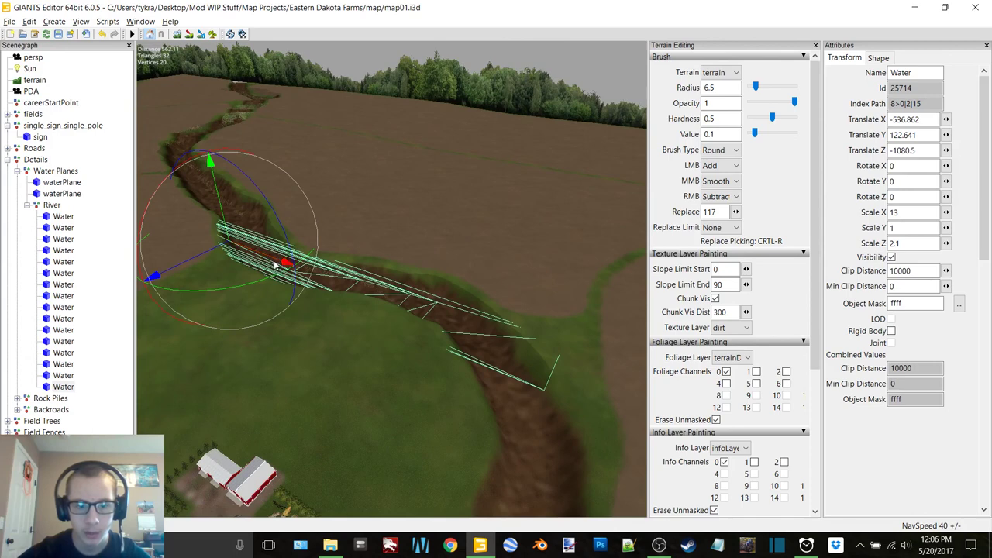
mouse_move(283, 264)
left_mouse_down()
mouse_move(302, 268)
mouse_move(293, 276)
left_mouse_up()
Move the last Water plane to about -513.1 in X and set its Translate Y to 118 so it sits within the banks
middle_click_drag(465, 326, 367, 228, "alt")
scroll(476, 434, "up", 3)
middle_click_drag(477, 434, 334, 388, "alt")
scroll(487, 286, "up", 3)
left_click_drag(486, 286, 460, 245, "alt")
middle_click_drag(460, 245, 293, 130, "alt")
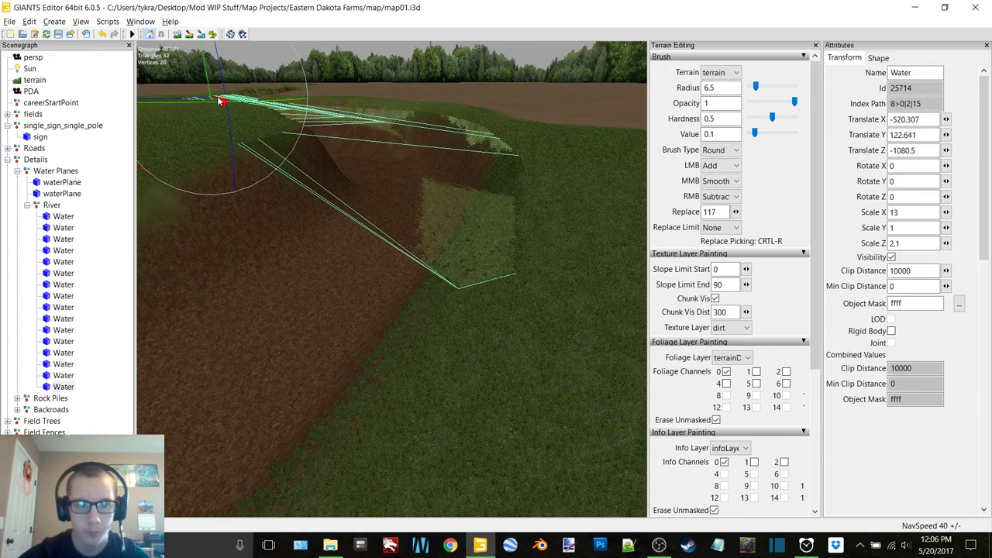
mouse_move(223, 100)
left_mouse_down()
mouse_move(211, 87)
mouse_move(219, 91)
left_mouse_up()
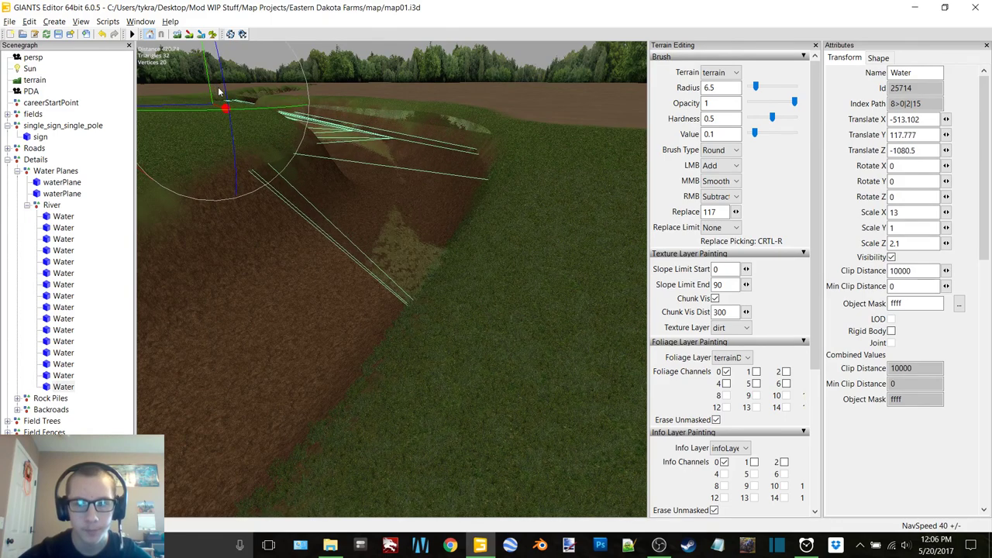
double_click(906, 134)
type("118")
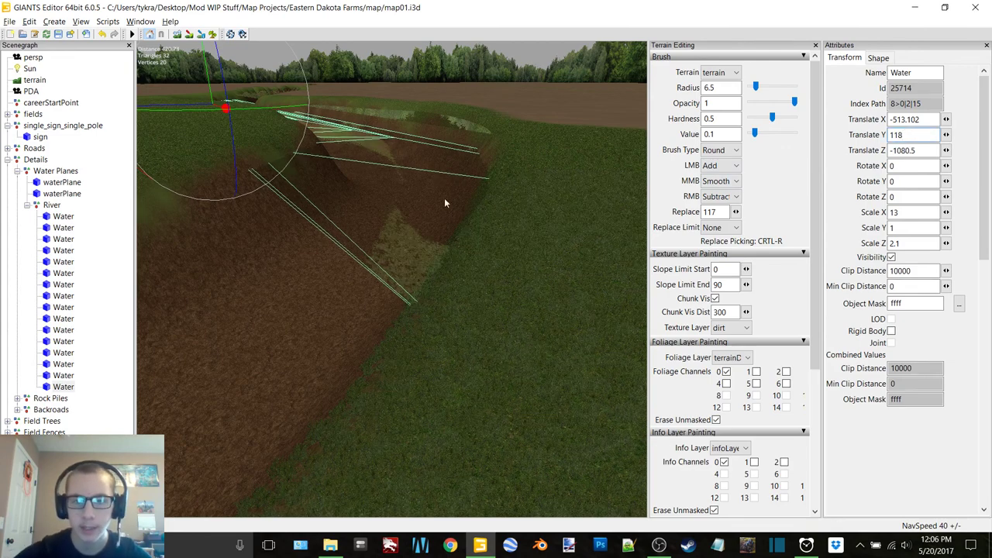
Lower the second-to-last Water plane in the River group by setting its Translate Y to 118
left_click_drag(472, 172, 406, 213, "alt")
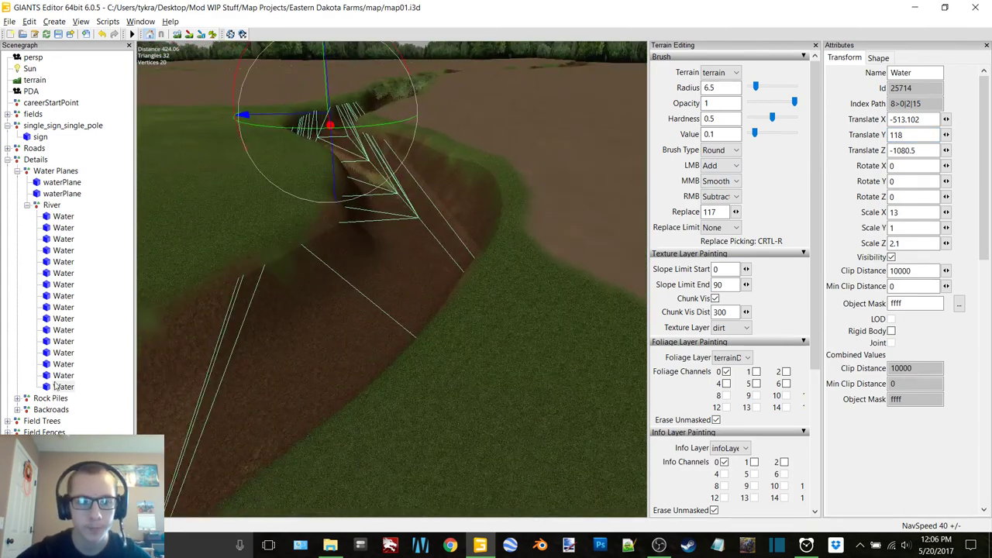
double_click(64, 375)
double_click(906, 134)
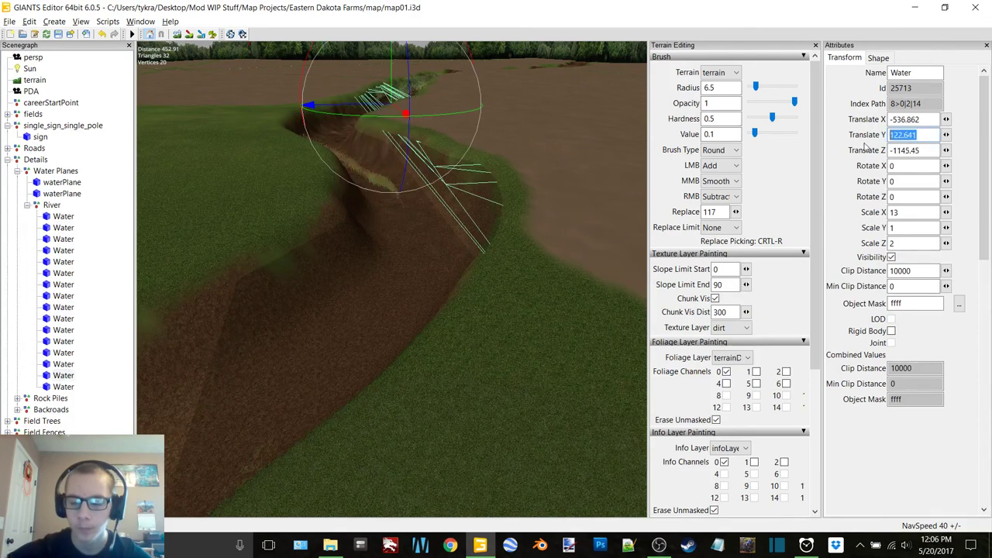
type("118")
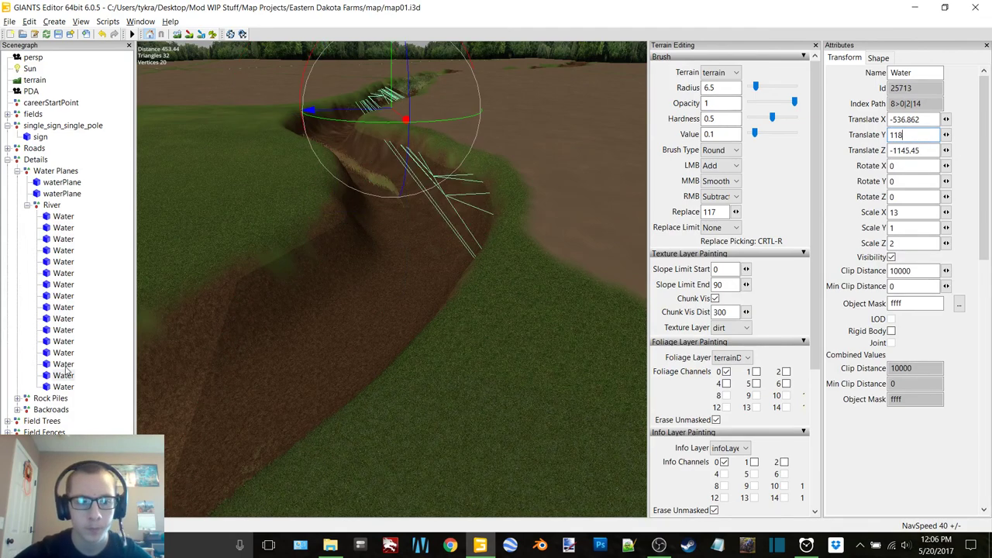
Set Translate Y to 118 on the third-to-last and fourth-to-last Water planes in the River group
double_click(64, 365)
double_click(907, 135)
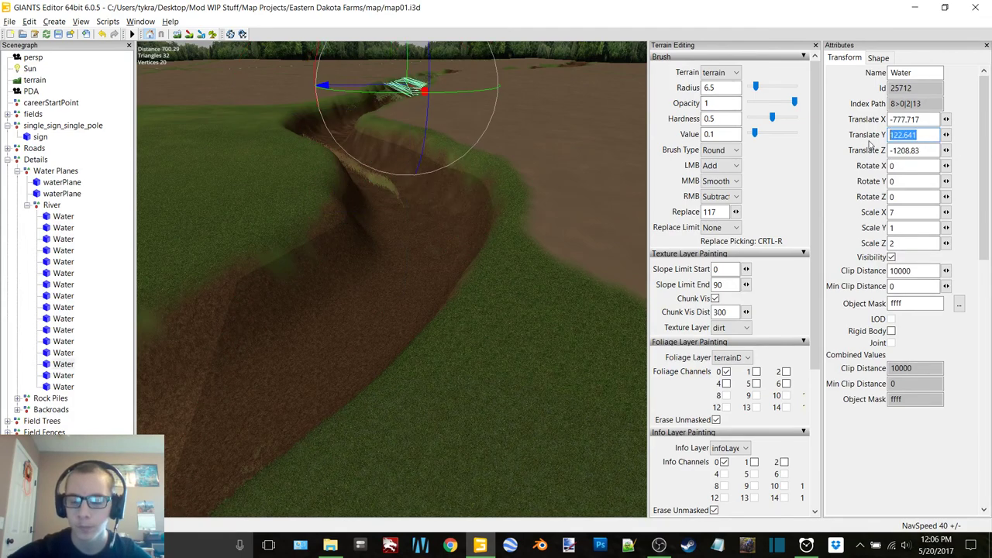
type("118")
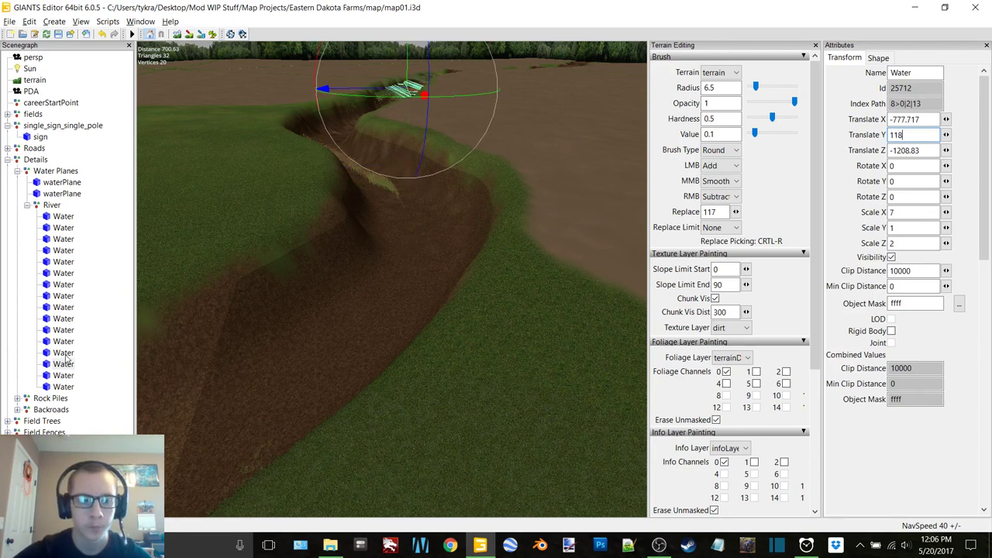
double_click(63, 353)
double_click(905, 135)
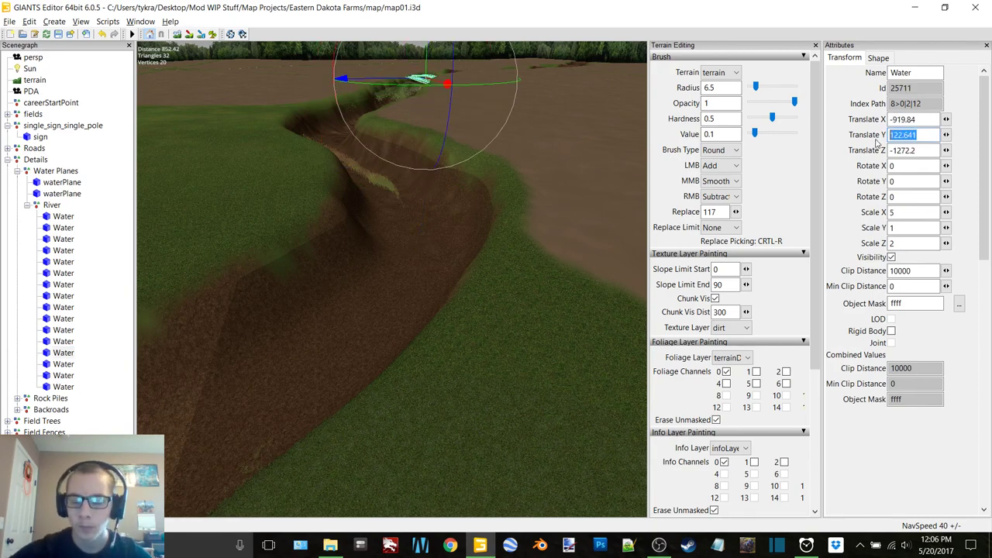
type("118")
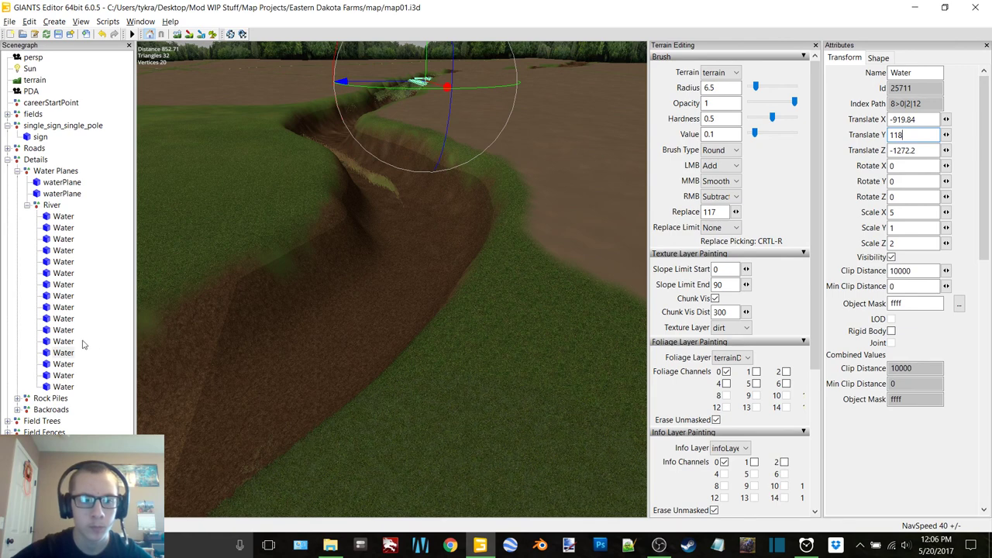
Set Translate Y to 118 on the fifth-to-last and sixth-to-last Water planes in the River group
left_click(64, 341)
double_click(907, 135)
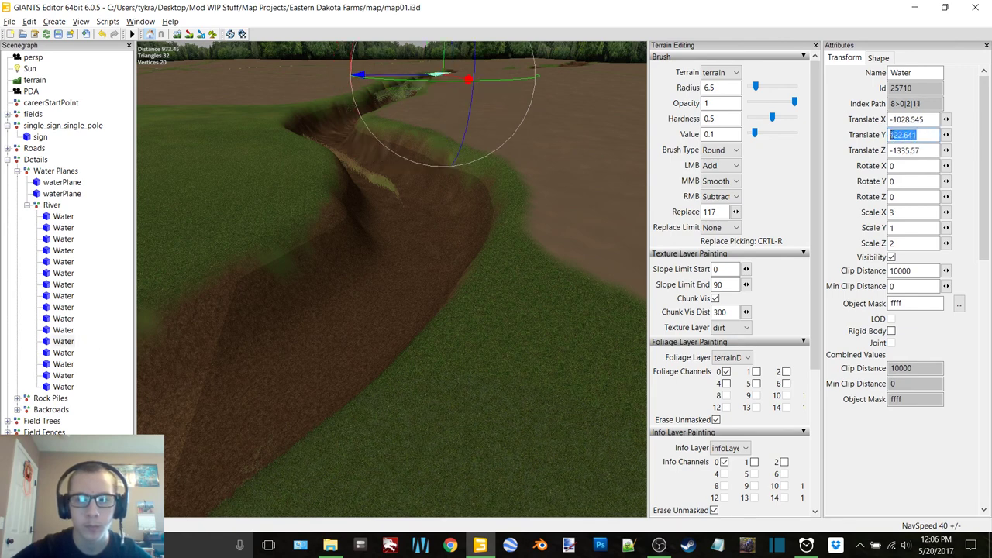
type("118")
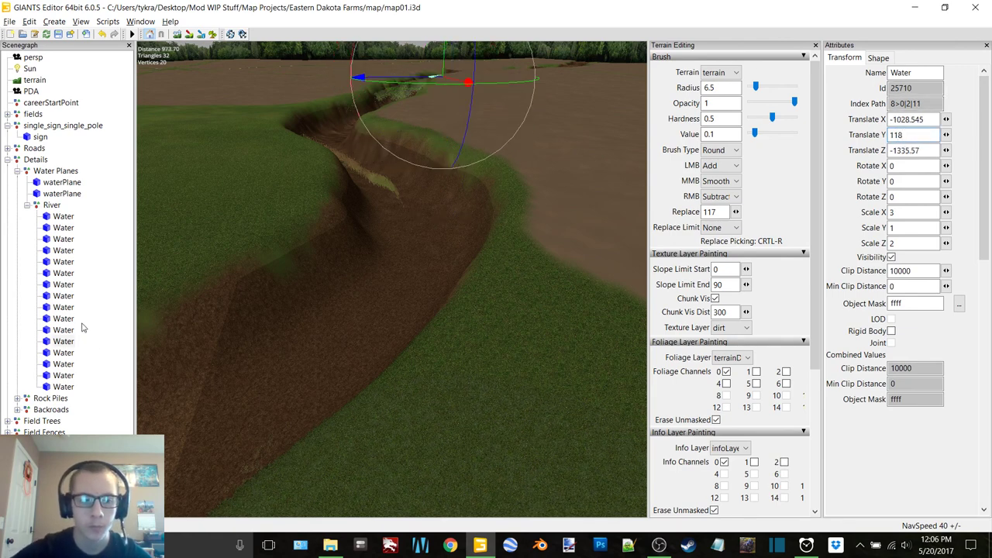
left_click(65, 330)
left_click_drag(929, 137, 893, 135)
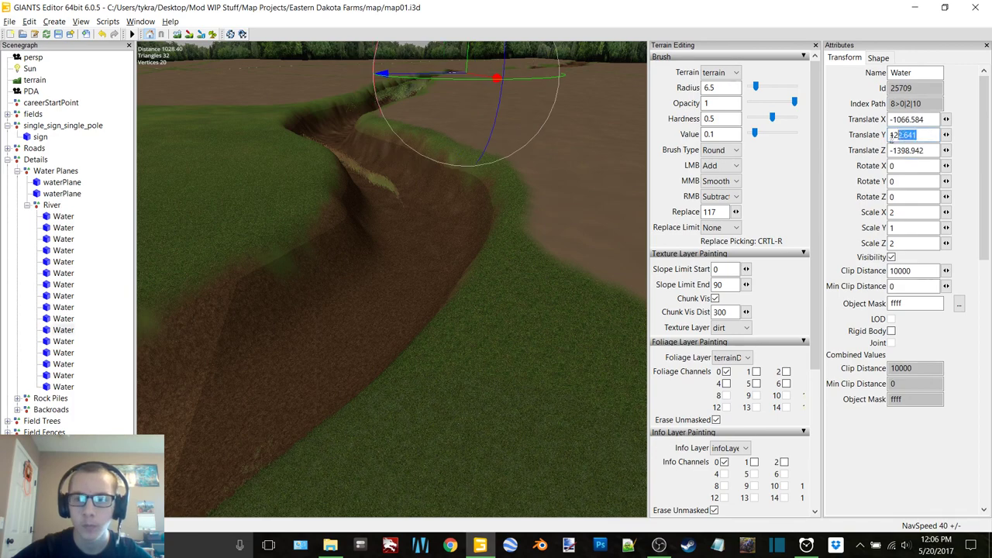
type("118")
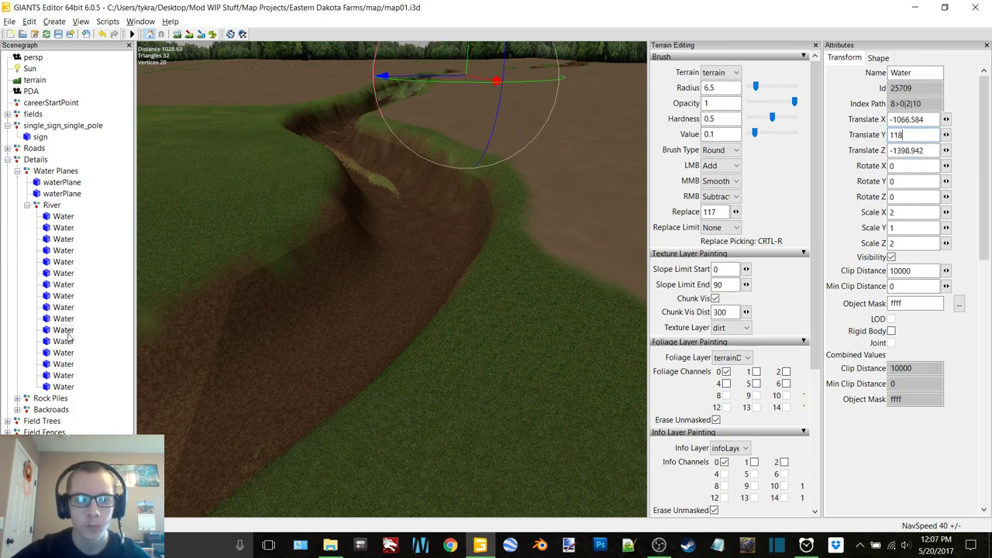
Set Translate Y to 118 on the tenth Water plane in the River group and recheck the height of the eleventh
left_click(65, 318)
left_click_drag(929, 137, 894, 135)
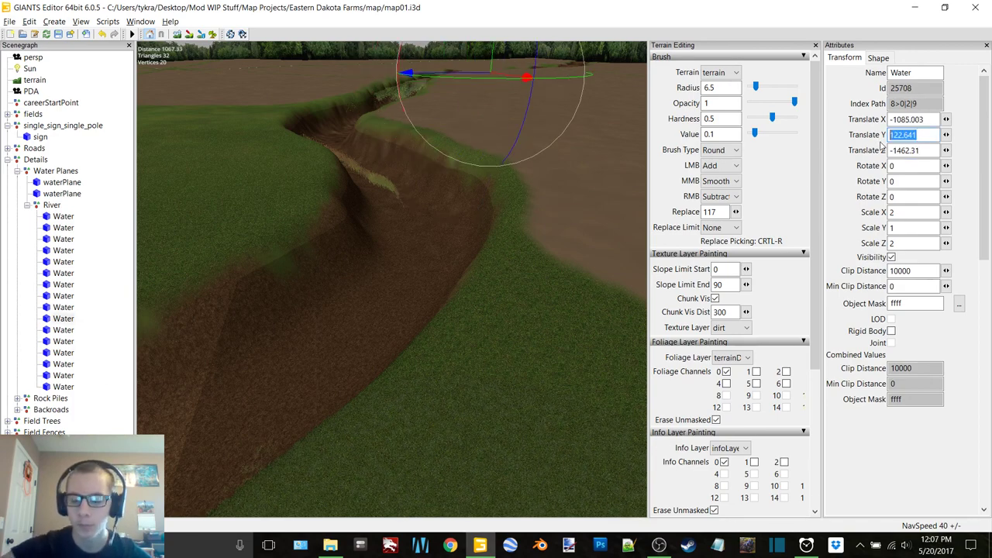
type("118")
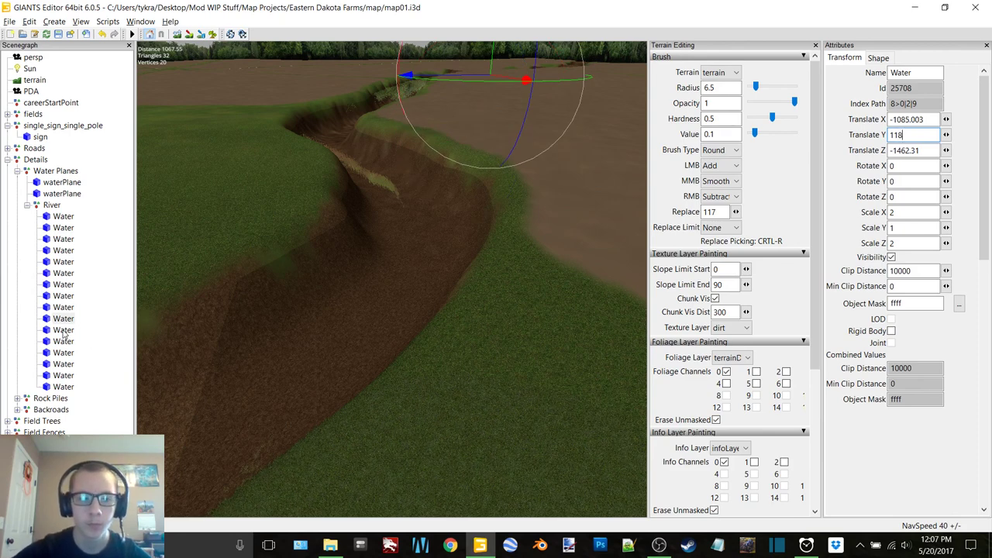
left_click(65, 331)
left_click_drag(912, 135, 873, 140)
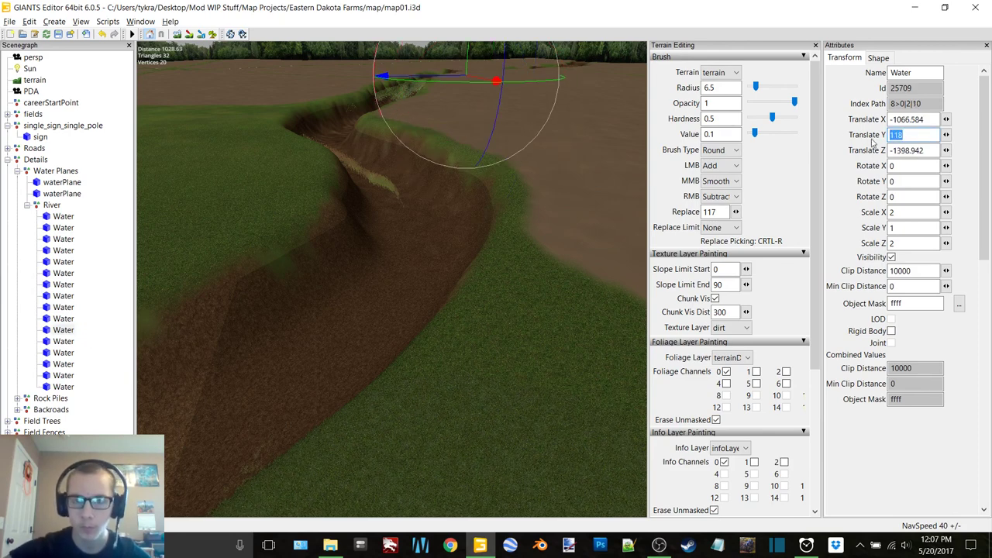
left_click(66, 319)
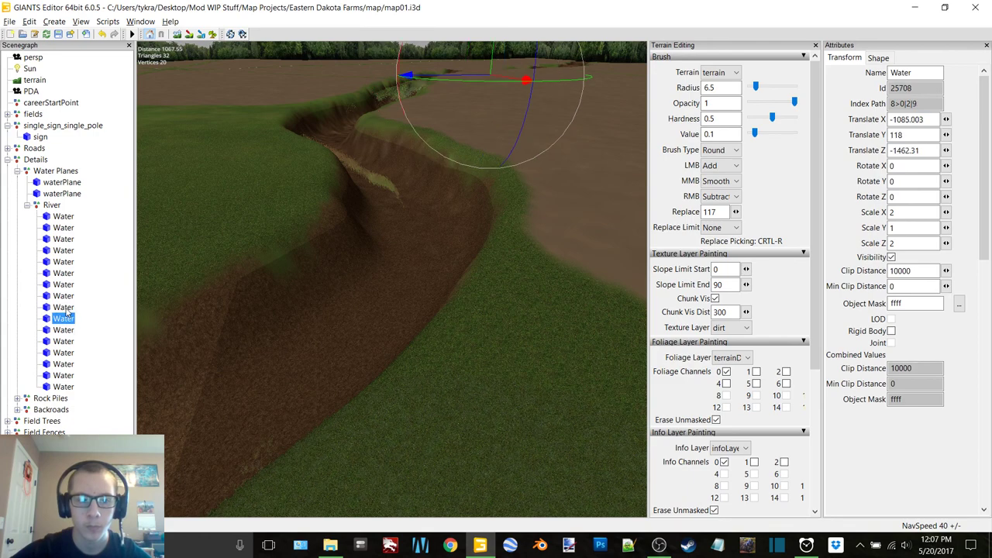
Lower the ninth and eighth Water planes of the River group by setting their Translate Y to 118
left_click(66, 307)
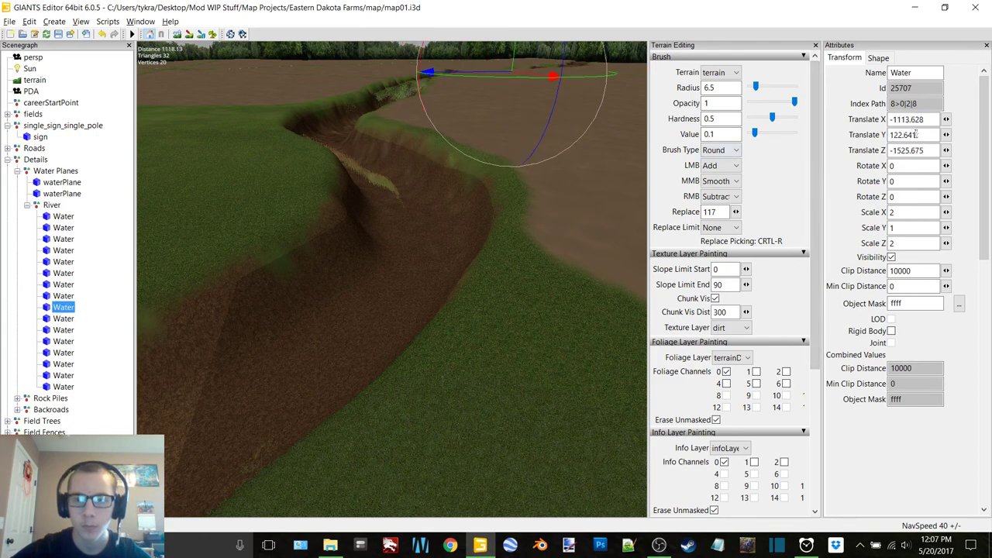
left_click_drag(919, 135, 881, 138)
type("118")
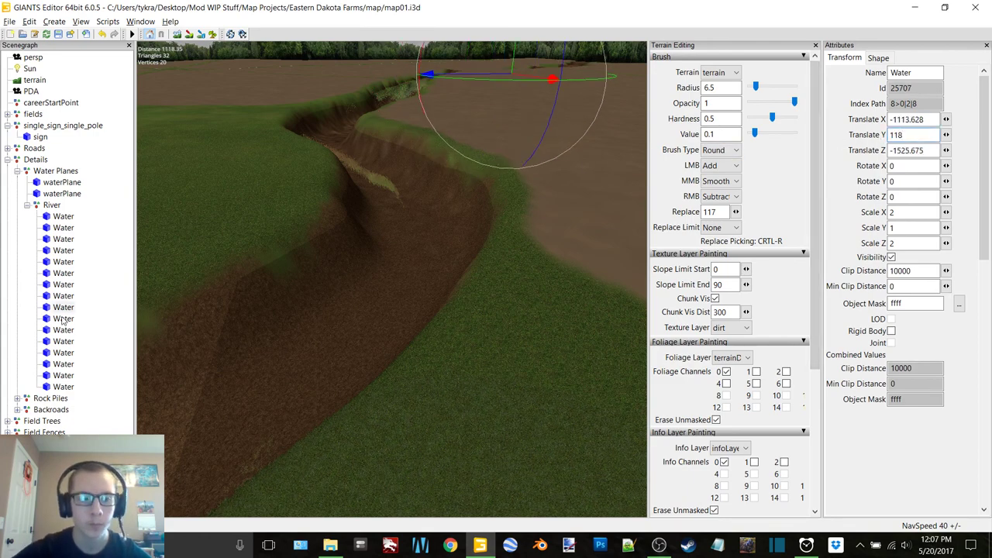
left_click(64, 295)
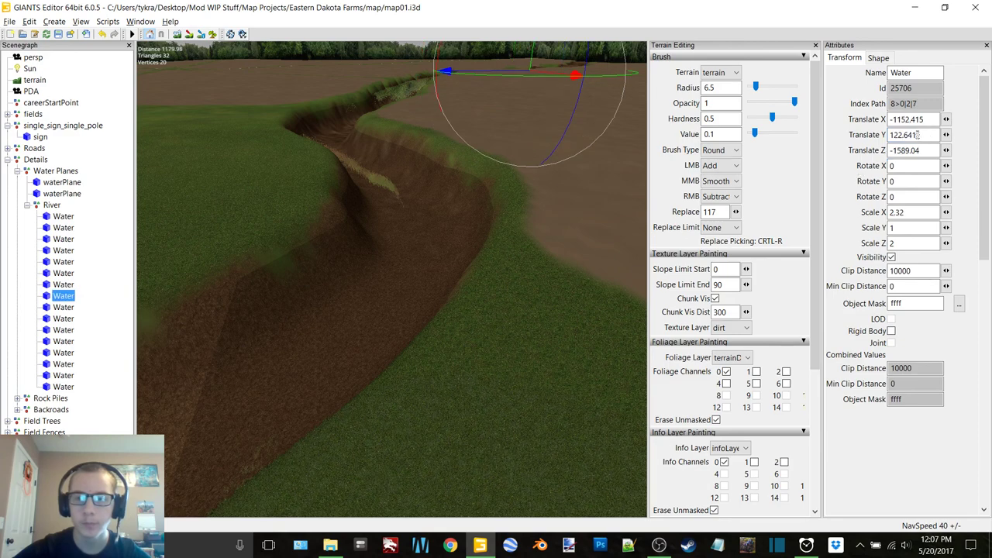
left_click_drag(918, 135, 883, 136)
type("118")
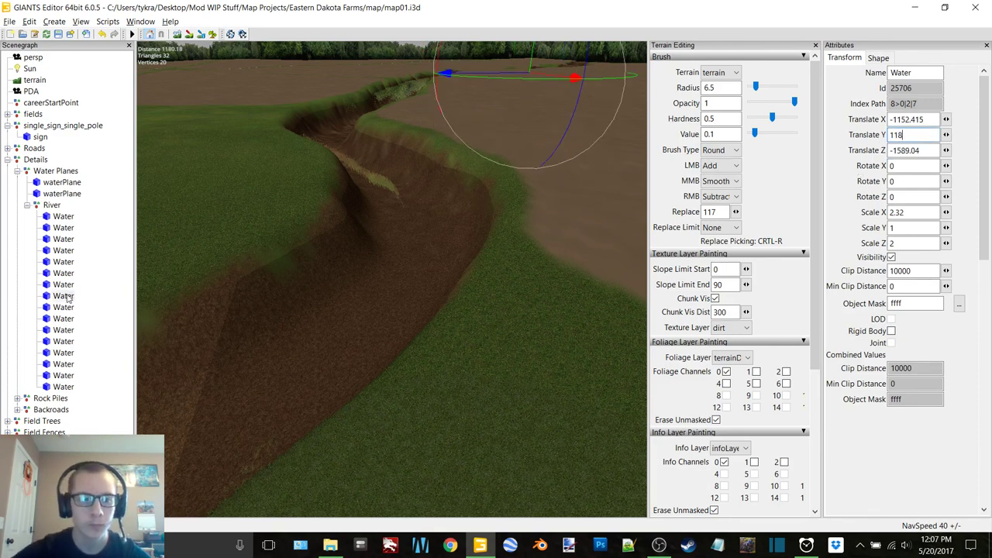
Set Translate Y to 118 on the seventh and sixth Water planes in the River group
left_click(64, 285)
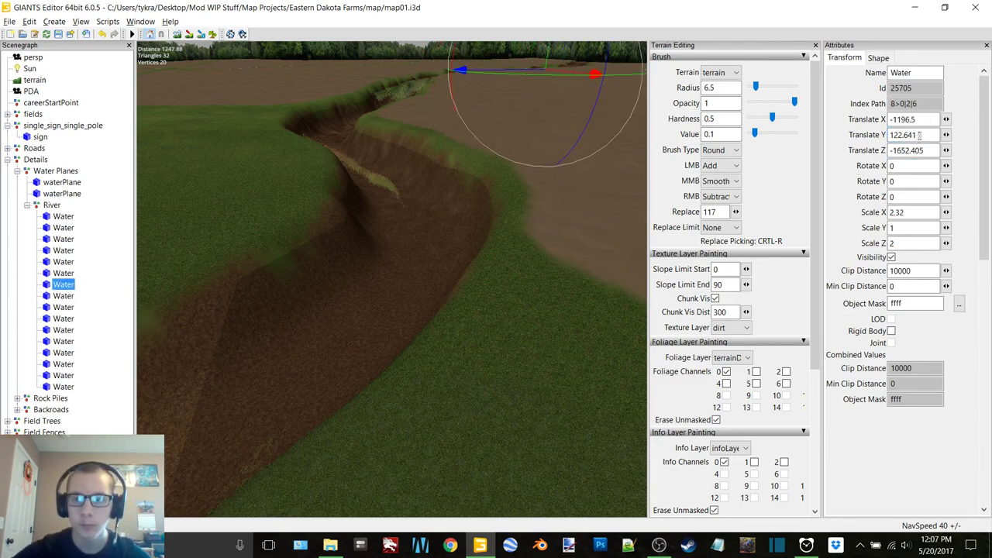
left_click_drag(919, 135, 876, 144)
type("118")
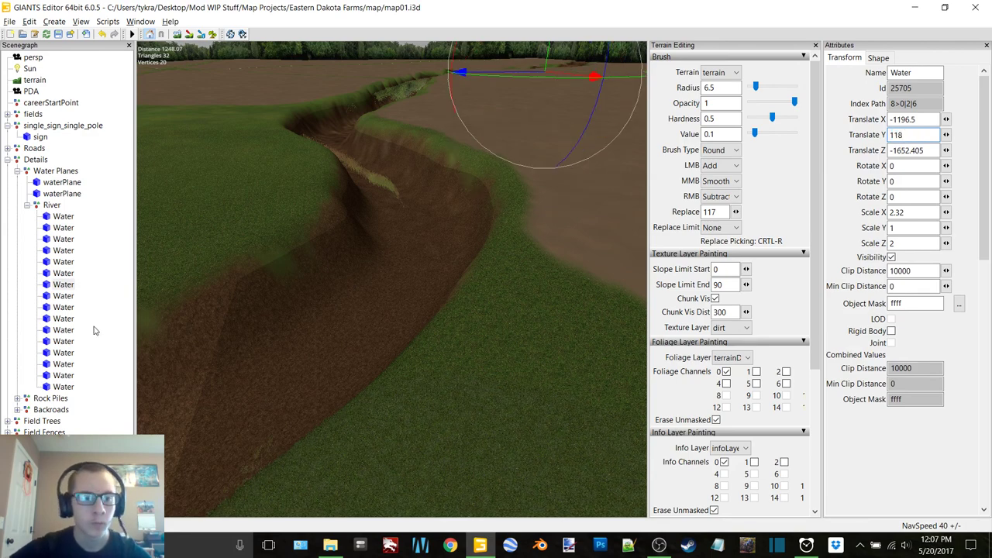
left_click(63, 273)
left_click_drag(920, 135, 891, 136)
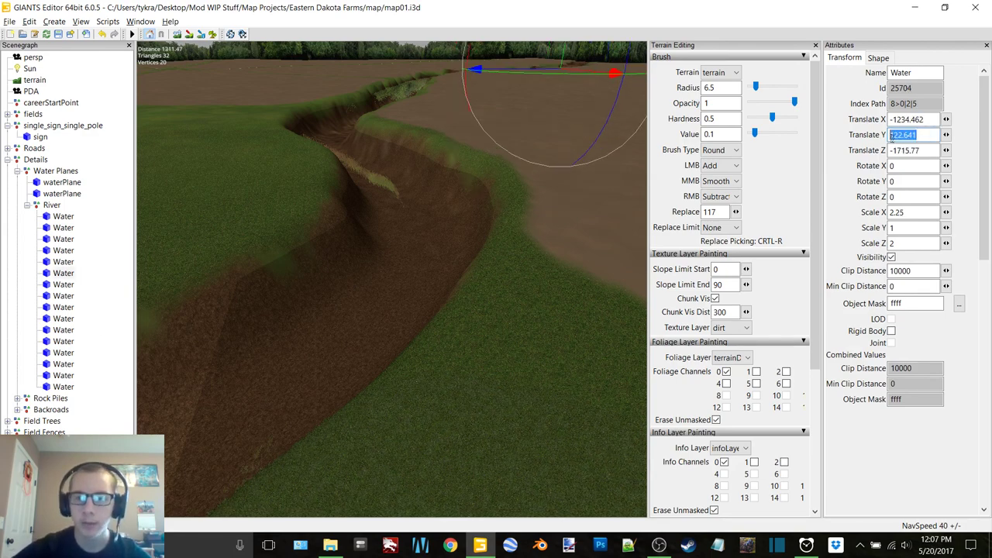
type("118")
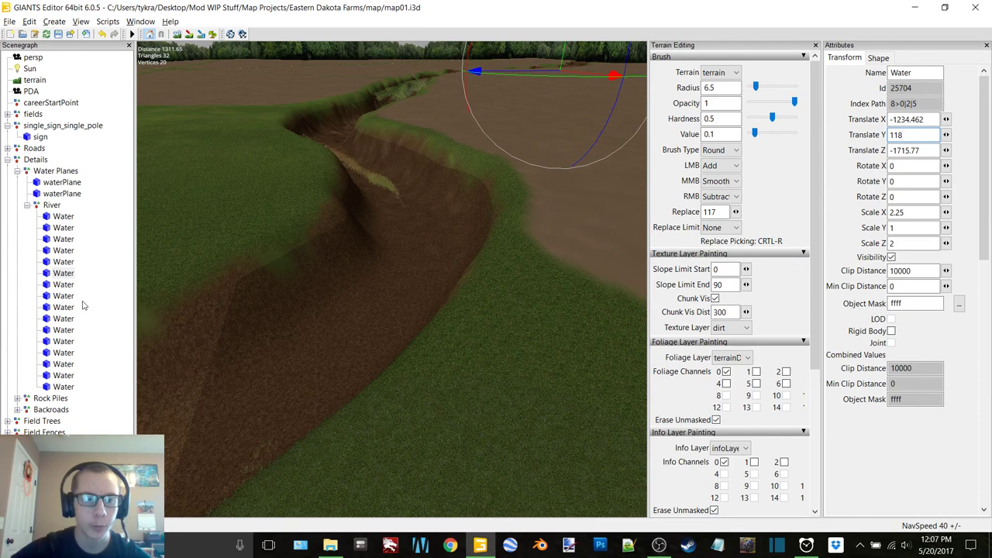
Set Translate Y to 118 on the fifth and fourth Water planes in the River group
left_click(63, 262)
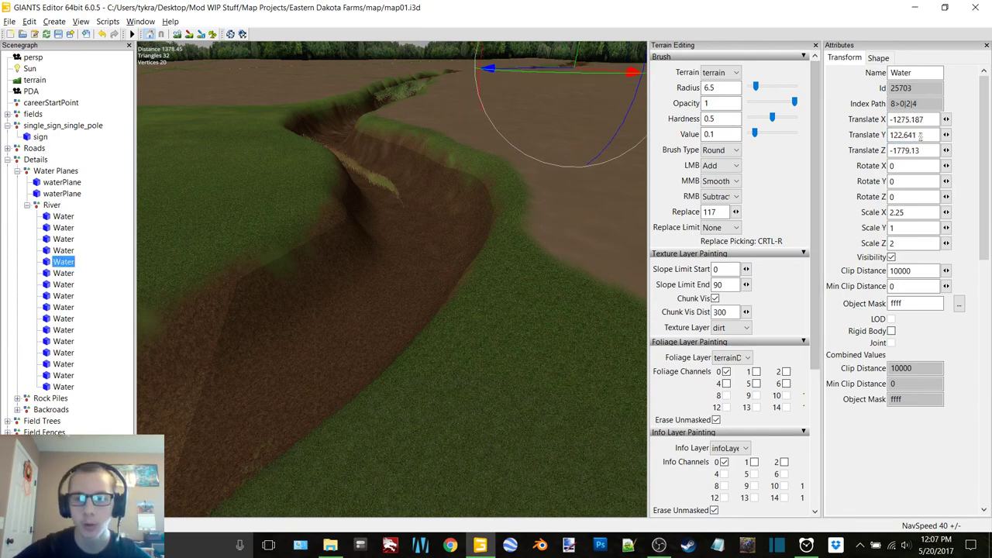
left_click_drag(924, 135, 887, 135)
type("118")
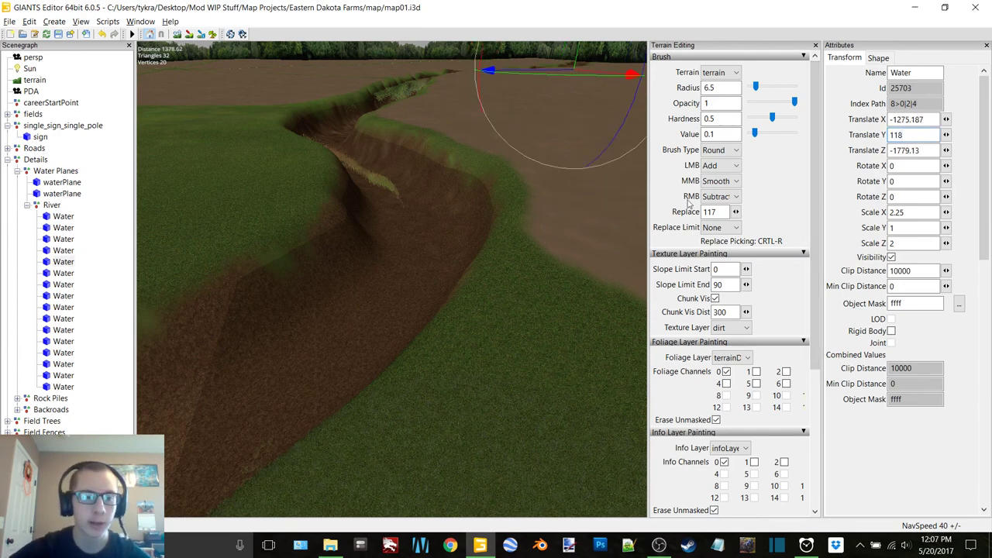
left_click(63, 250)
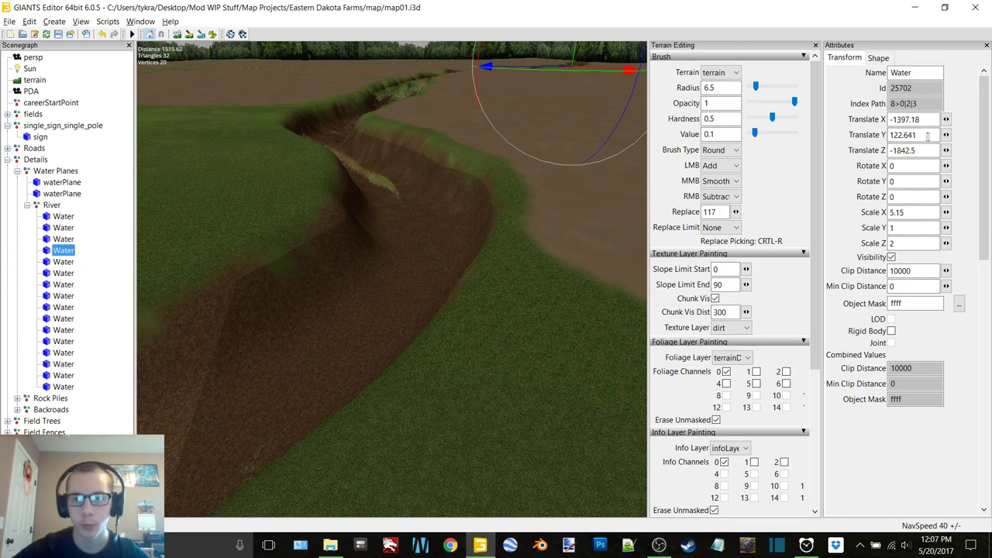
left_click_drag(923, 135, 884, 136)
type("118")
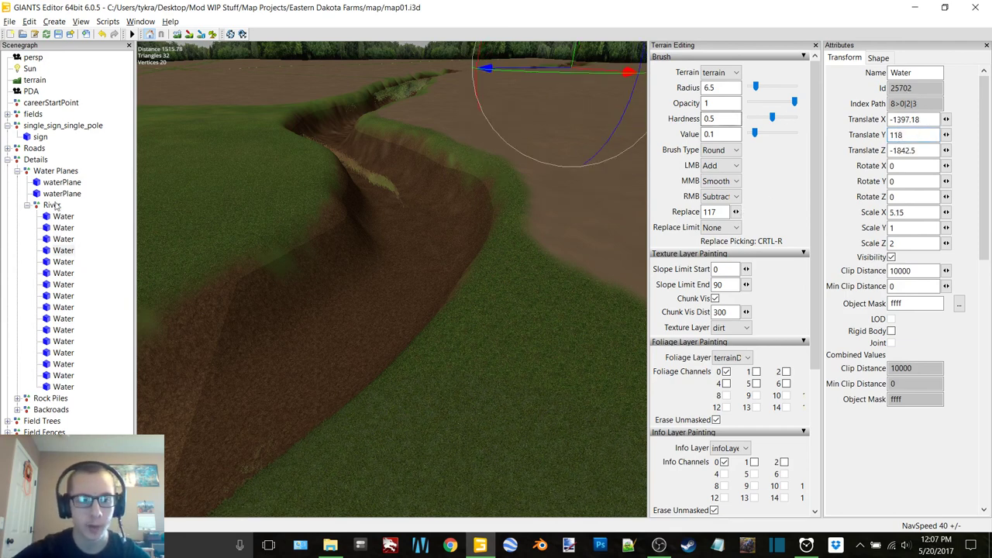
Lower the third, second and first Water planes of the River group to a Translate Y of 118
left_click(64, 238)
left_click_drag(924, 135, 885, 137)
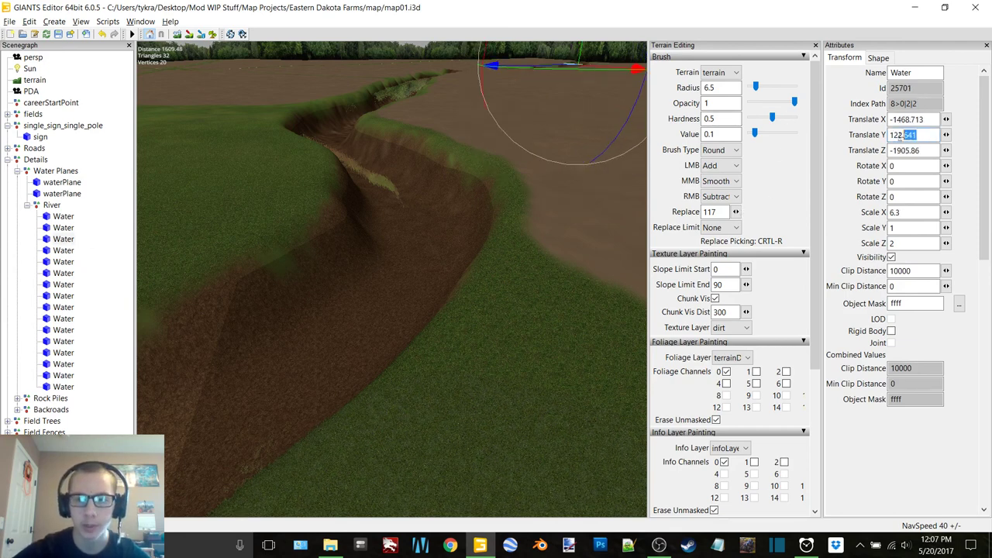
type("118")
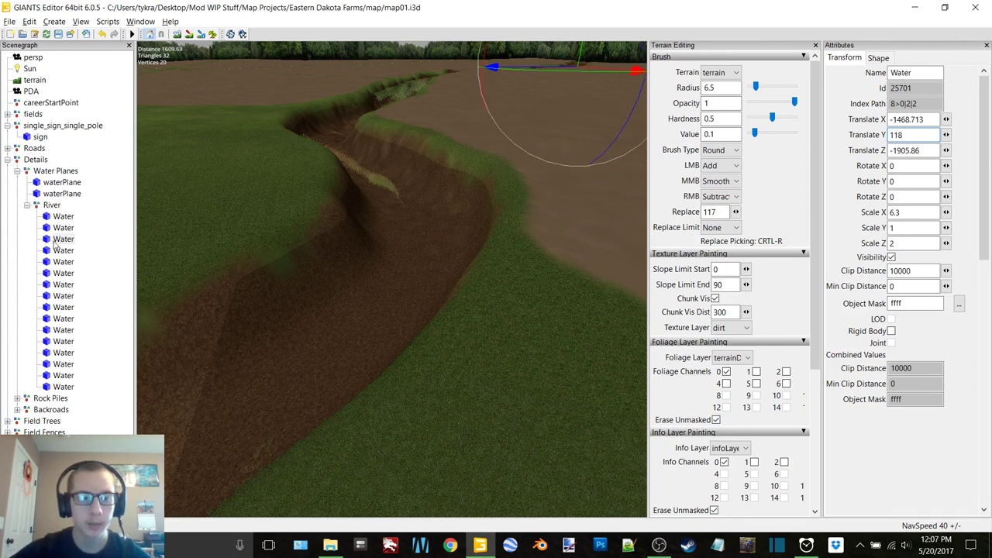
left_click(64, 227)
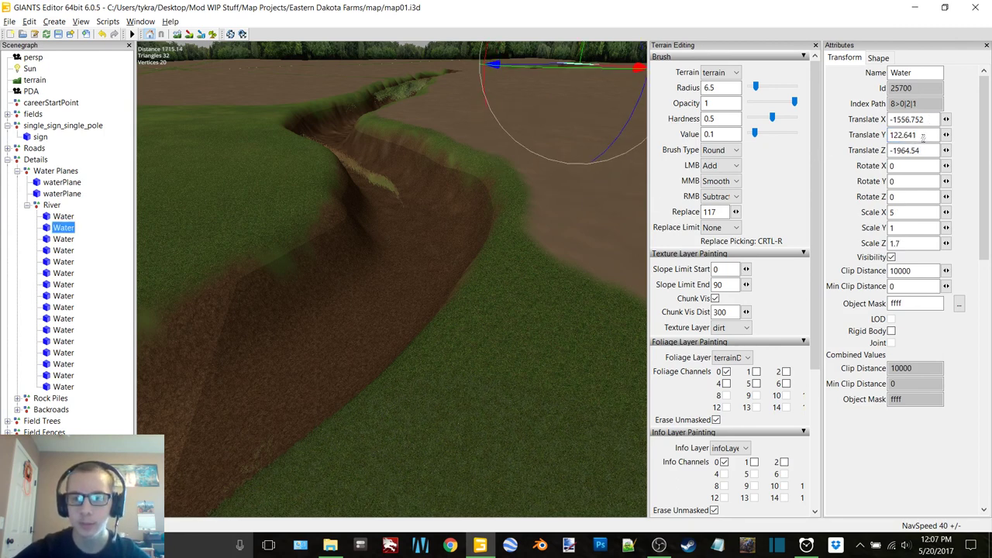
left_click_drag(923, 136, 890, 144)
type("118")
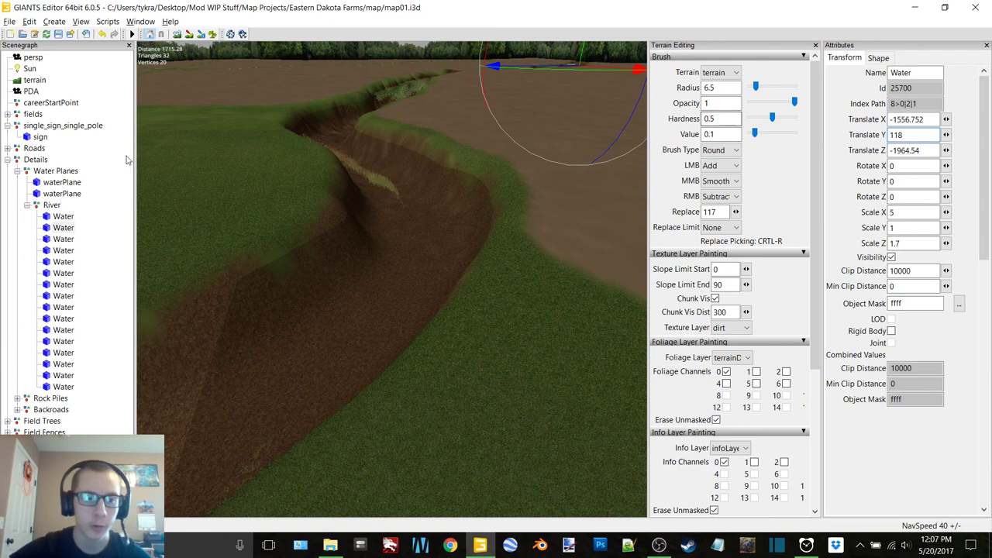
left_click_drag(920, 137, 877, 145)
type("118")
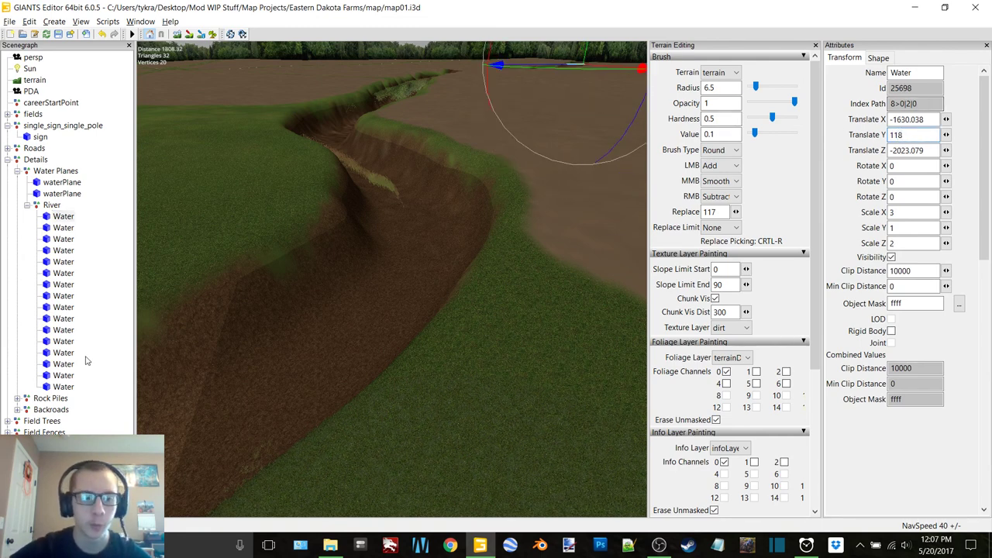
Focus on the last Water plane and inspect the remaining river channel and the terrain around the farm
left_click(64, 386)
key("f")
scroll(415, 221, "down", 5)
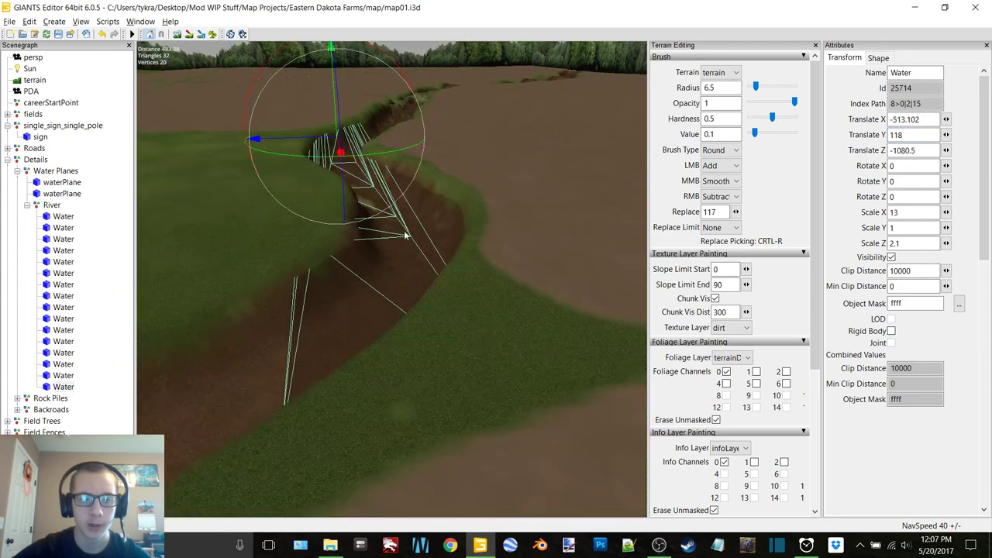
left_click_drag(458, 225, 333, 225, "alt")
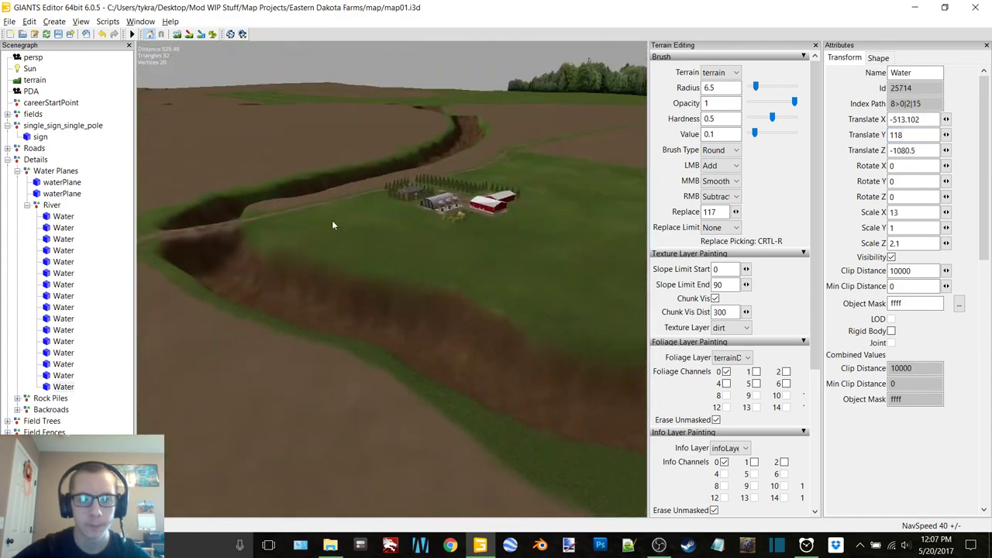
right_click_drag(332, 225, 468, 325)
left_click_drag(322, 301, 430, 299, "alt")
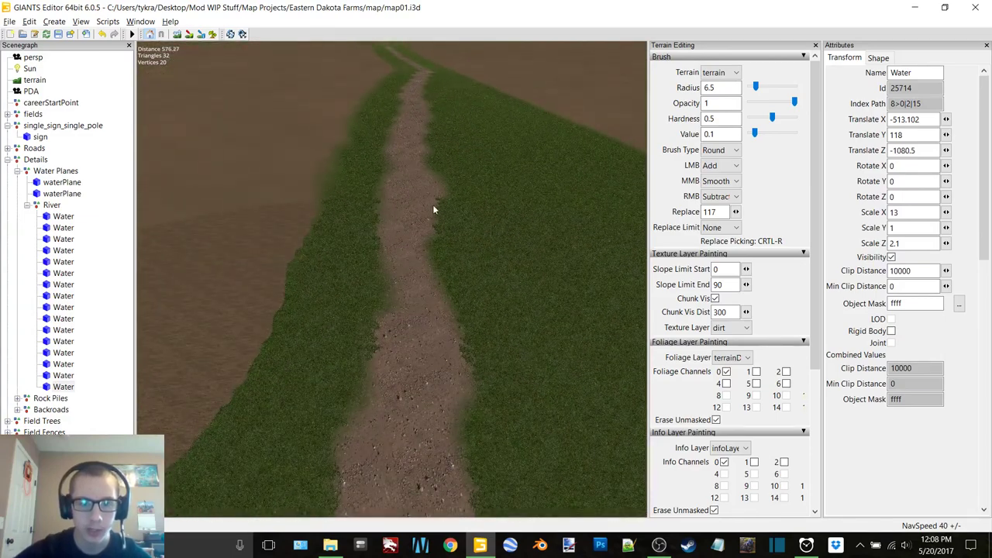
middle_click_drag(432, 210, 347, 326)
Check the running recording in OBS and return to the map view near the farm
left_click(655, 545)
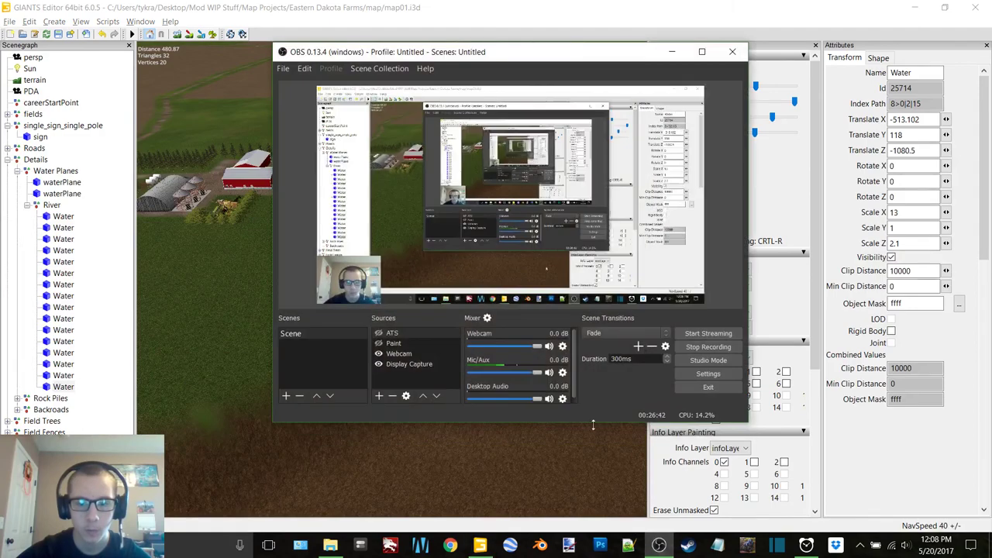
left_click(672, 50)
left_click_drag(524, 313, 473, 258, "alt")
middle_click_drag(473, 263, 425, 311)
Pause and reset the 30-minute timer in Alarms & Clock, and minimize its window
left_click(806, 545)
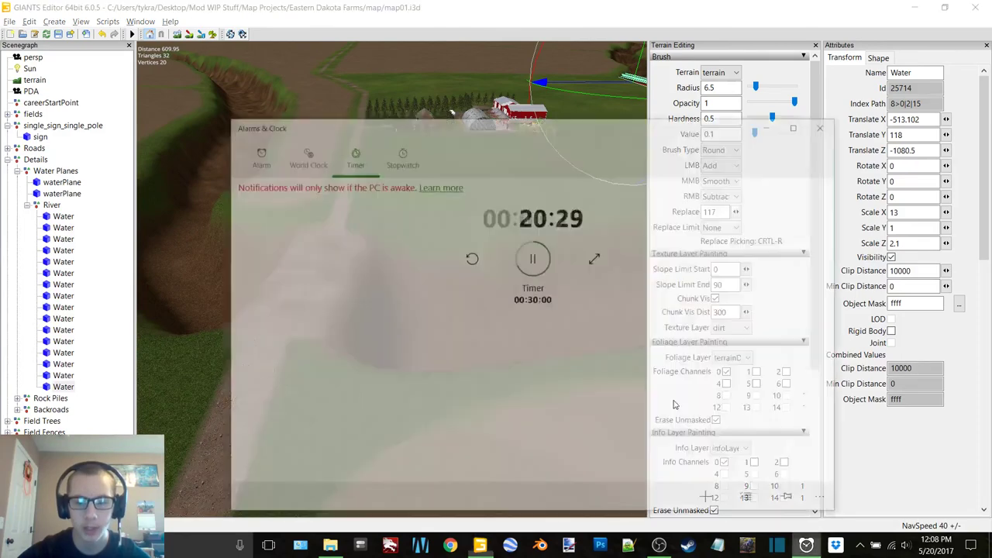
left_click(490, 220)
left_click(423, 220)
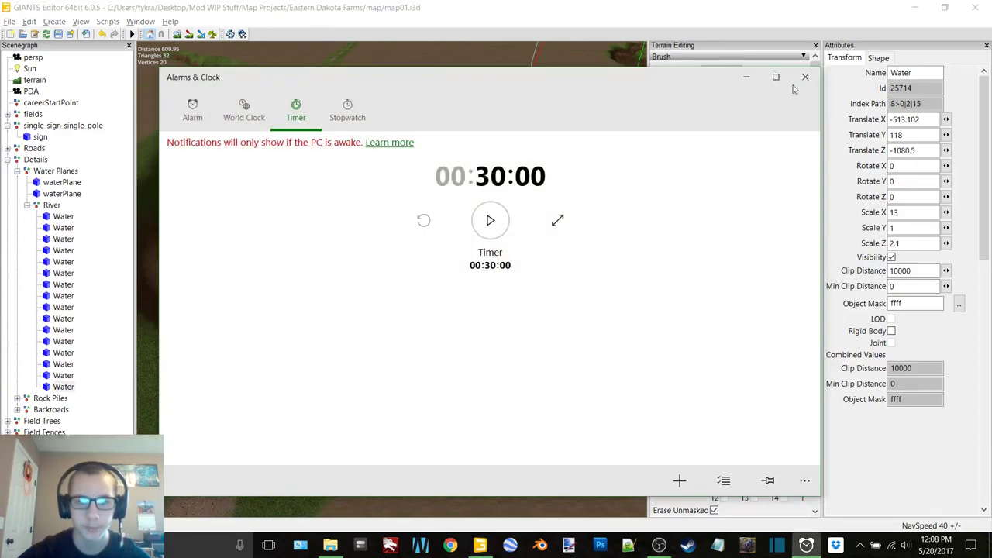
left_click(748, 77)
Close Terrain Editing to enlarge the 3D view around the end of the last Water plane
middle_click_drag(502, 357, 696, 196)
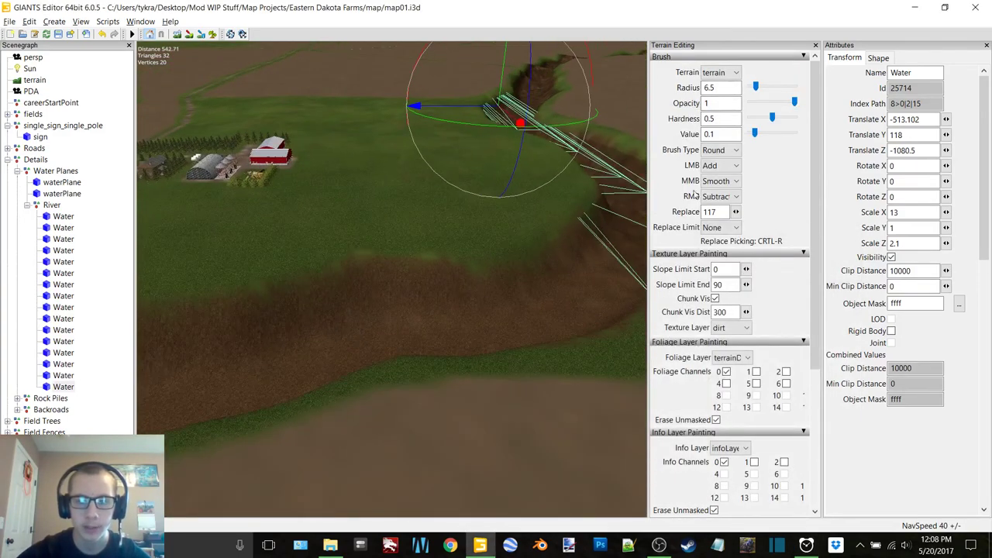
left_click(815, 46)
middle_click_drag(507, 287, 537, 197)
Duplicate the last Water plane and move the copy along Z to about -1013.6, further down the river channel
key("ctrl+d")
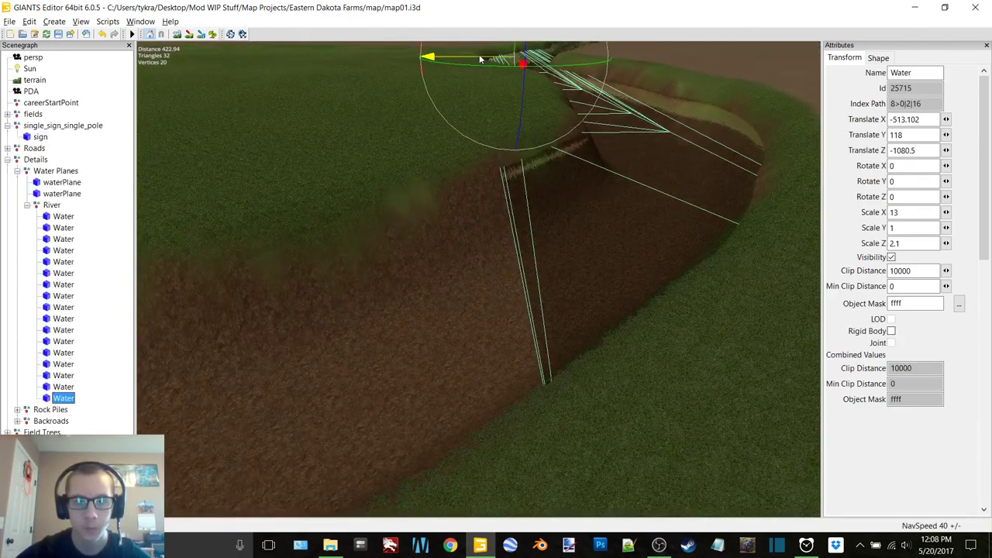
left_click_drag(481, 56, 415, 65)
left_click_drag(404, 160, 479, 133, "alt")
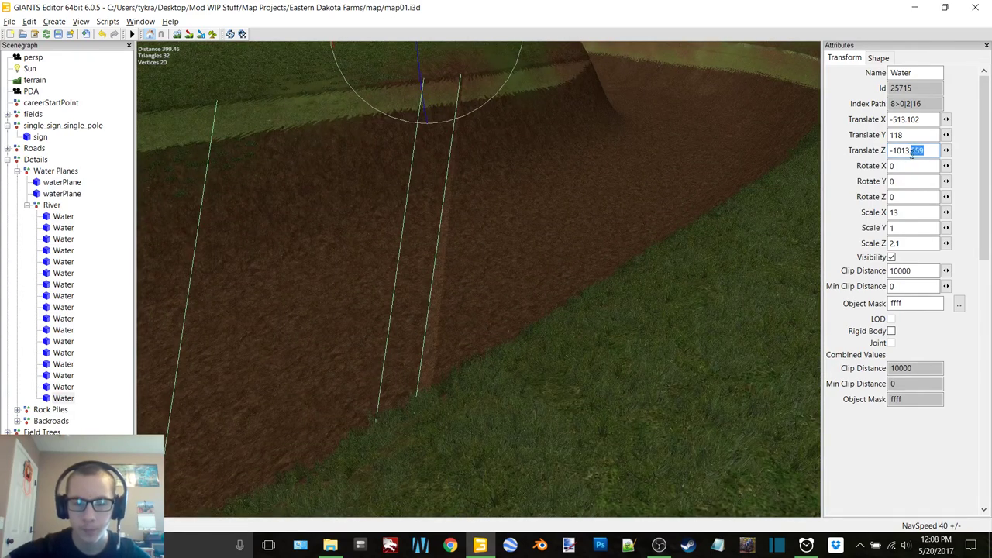
Set the last Water plane's Translate Z to -1014 and inspect its seam with the neighbouring plane
type("8")
key("BackSpace")
key("BackSpace")
key("BackSpace")
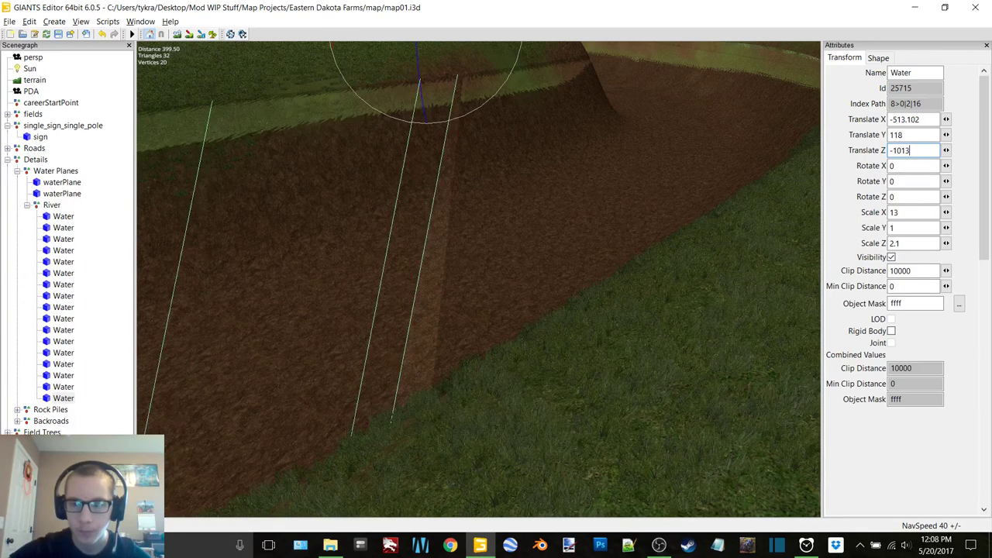
type("4")
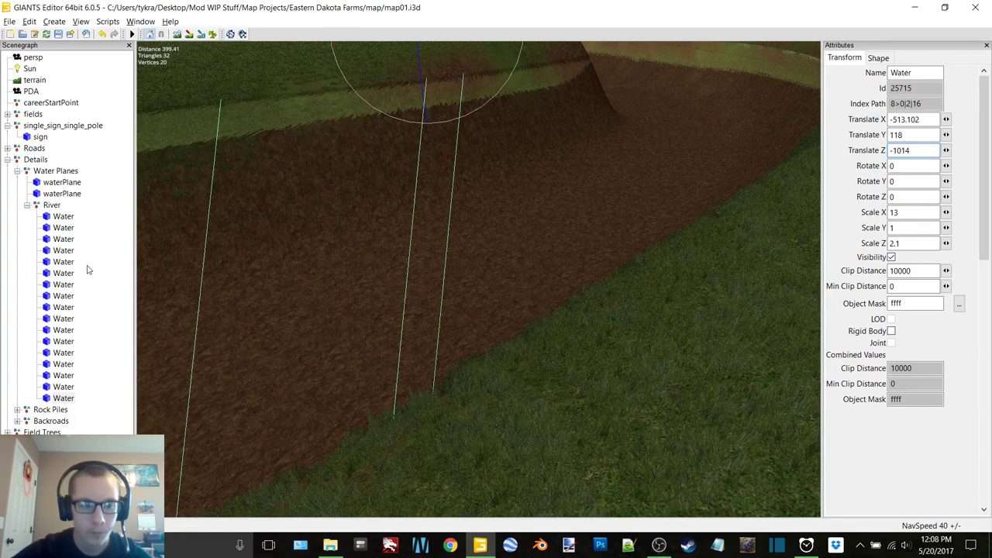
left_click(100, 285)
left_click(369, 320)
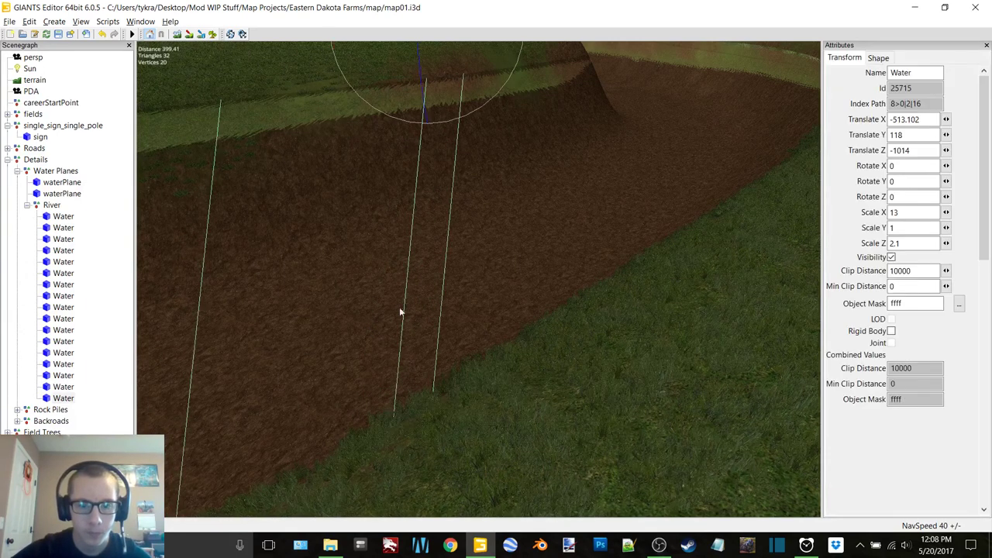
Set the last Water plane's Scale X to 3 and move it along X to about -159, over the river bend
scroll(406, 292, "down", 6)
left_click_drag(381, 314, 552, 324, "alt")
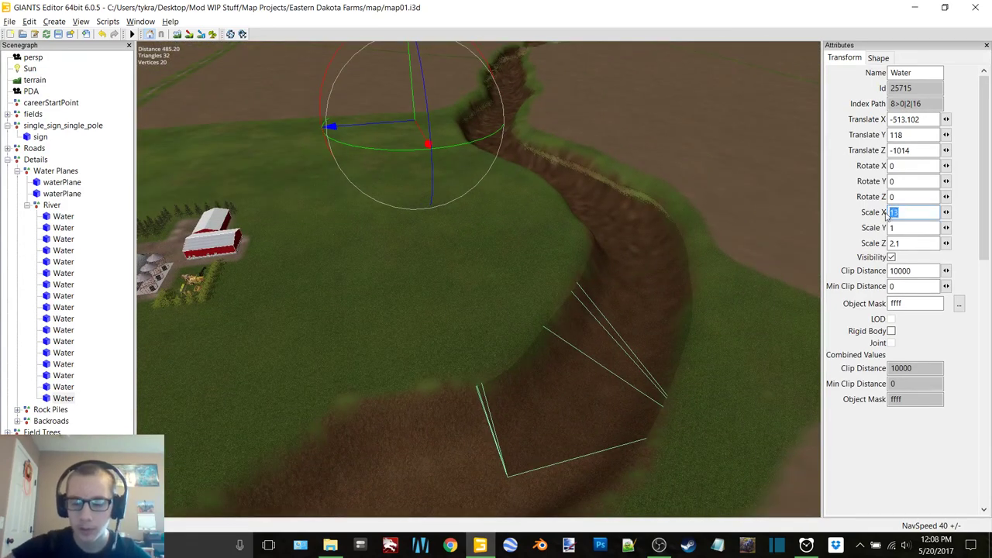
type("3")
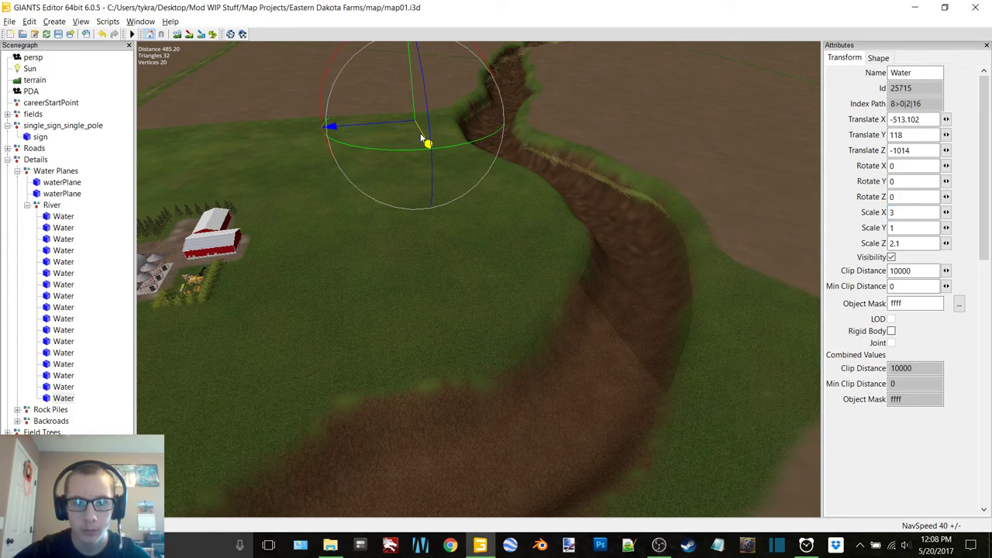
left_click_drag(422, 139, 520, 359)
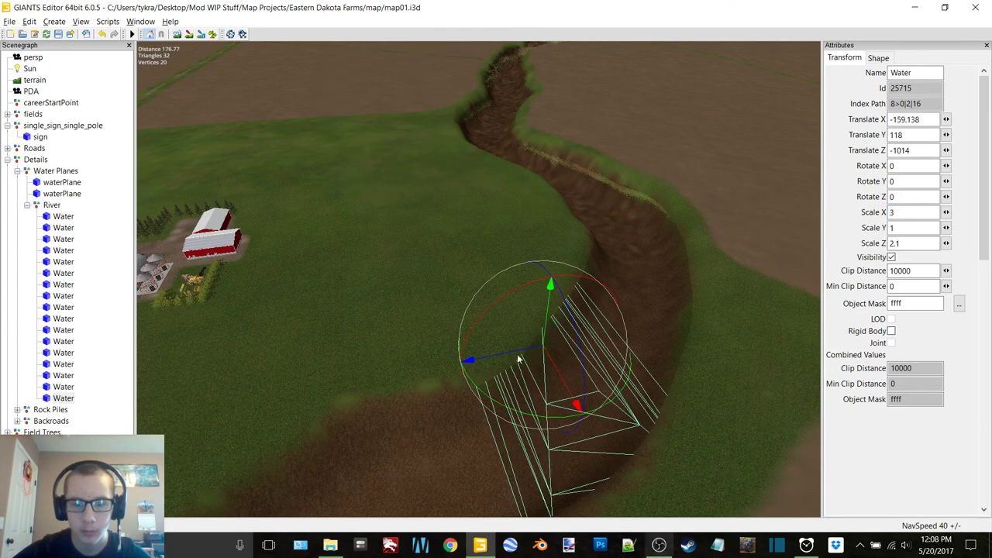
Reduce the plane's Scale X to 2 and move it along X to about -151.8 to cover the channel's width
right_click_drag(519, 359, 965, 157)
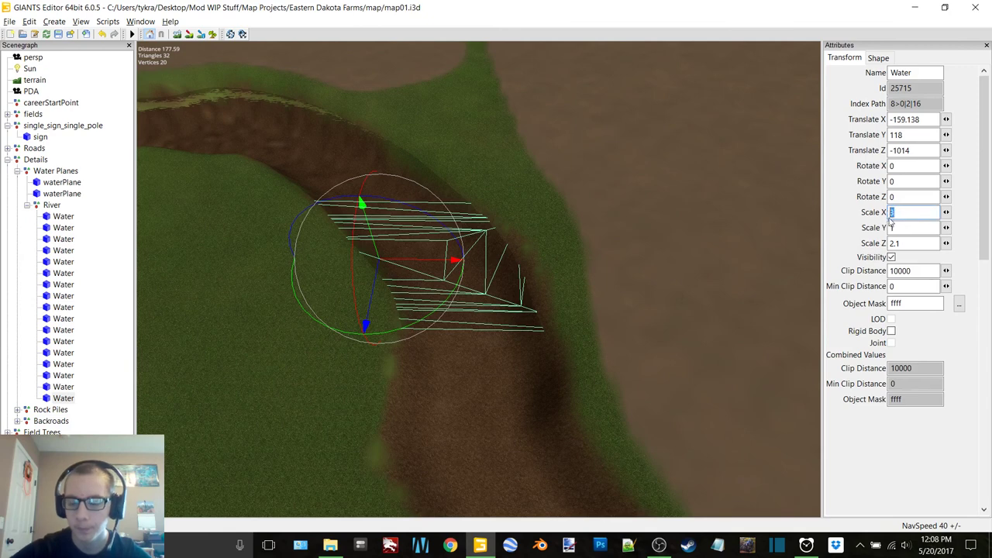
type("2")
mouse_move(456, 261)
left_mouse_down()
mouse_move(473, 265)
mouse_move(456, 265)
left_mouse_up()
mouse_move(597, 311)
middle_mouse_down("alt")
mouse_move(610, 316)
mouse_move(584, 304)
middle_mouse_up("alt")
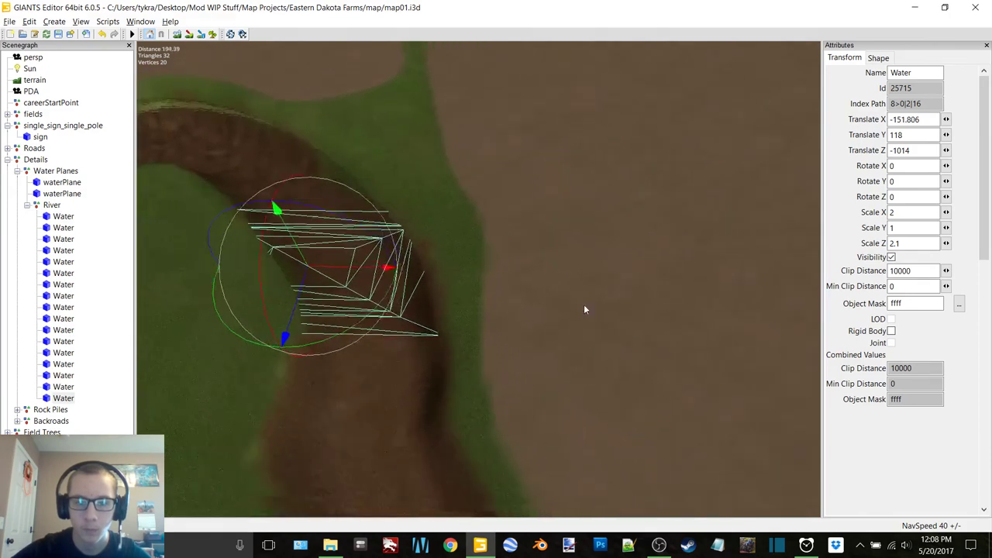
Duplicate the shortened Water plane and move the copy along Z to about -947.7, further down the channel
right_click_drag(583, 304, 732, 173, "alt")
left_click_drag(731, 173, 542, 144, "alt")
right_click_drag(542, 144, 509, 149)
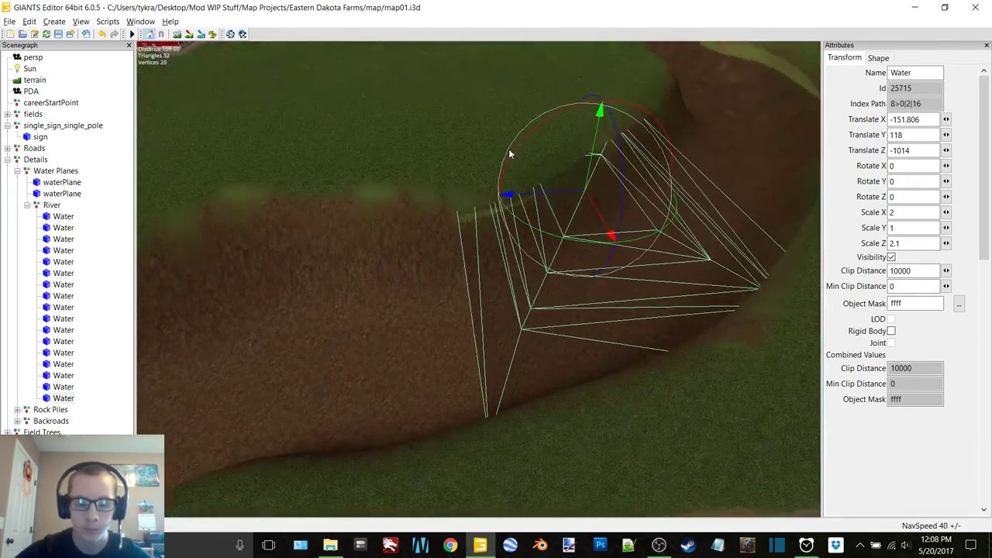
key("ctrl+d")
left_click_drag(556, 196, 375, 288)
right_click_drag(375, 288, 263, 110)
left_click_drag(231, 109, 243, 114)
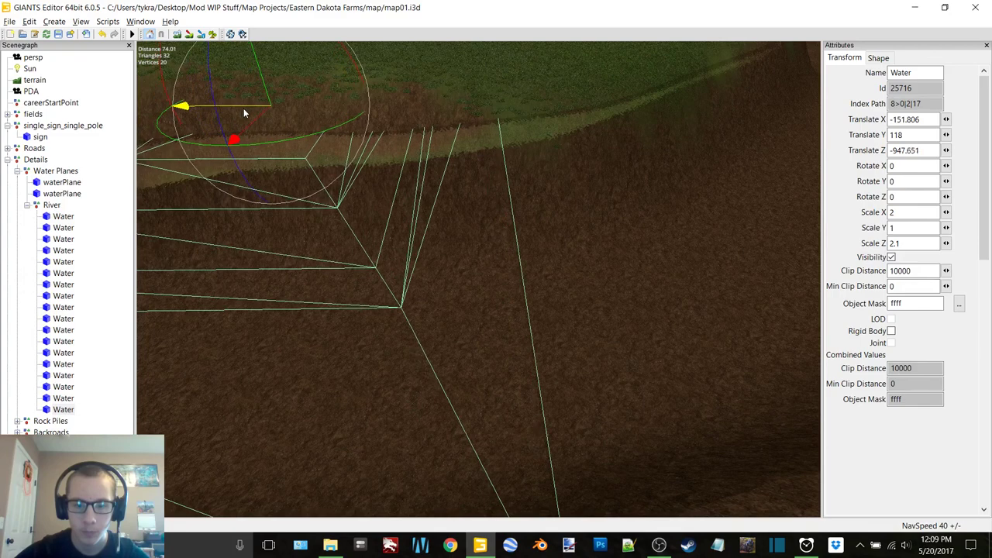
Set the new copy's Translate Z to -947.45 and check that its edge meets the previous plane
left_click(65, 409)
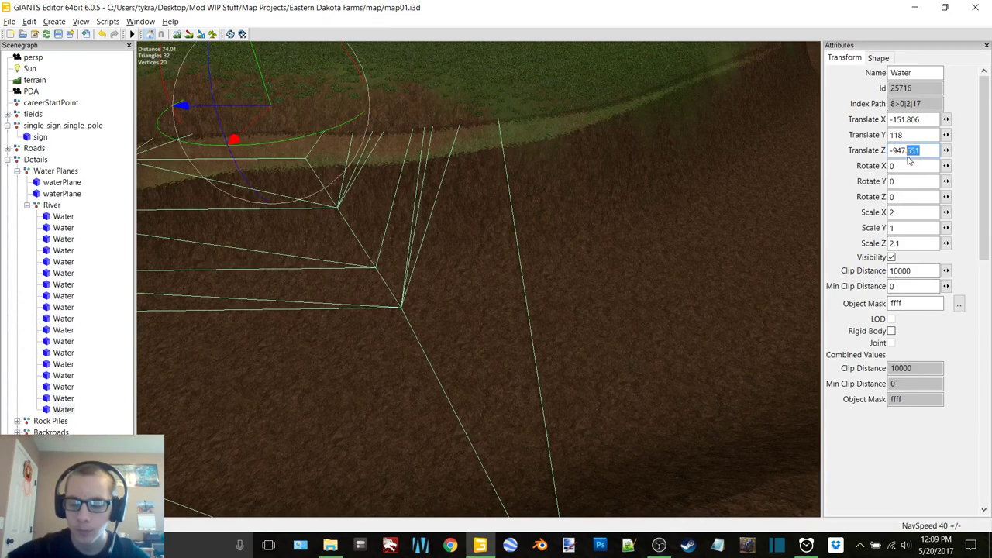
type("4")
left_click(125, 418)
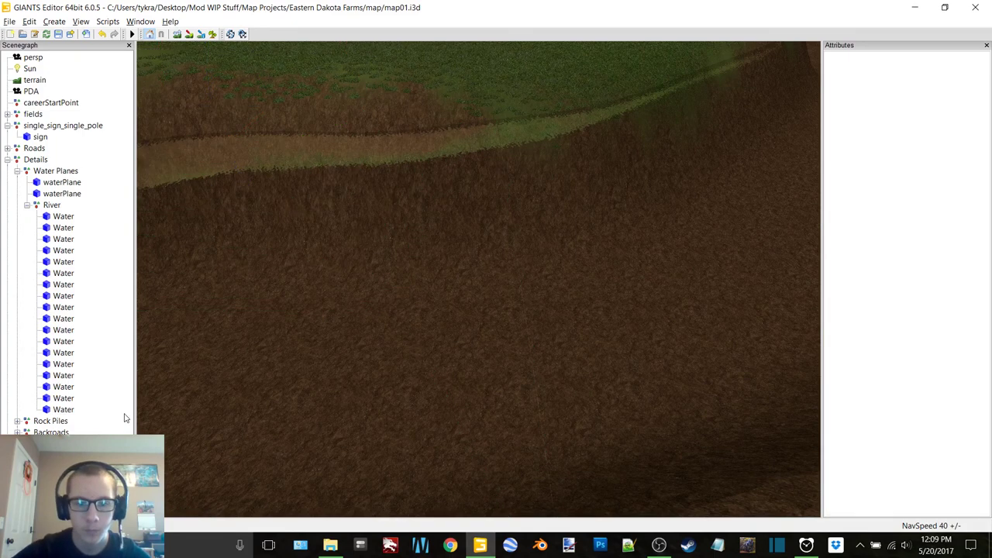
left_click(348, 355)
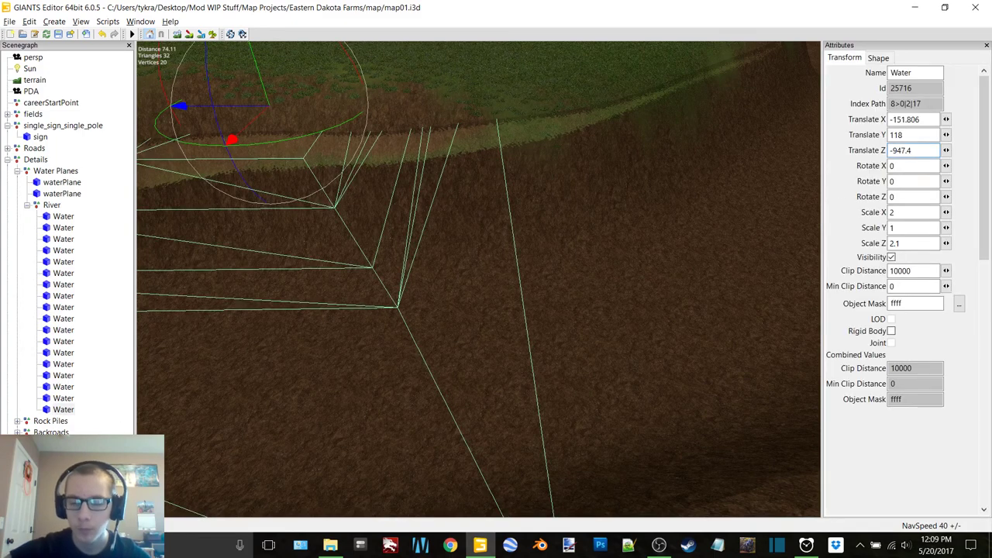
left_click(922, 151)
type("5")
key("Escape")
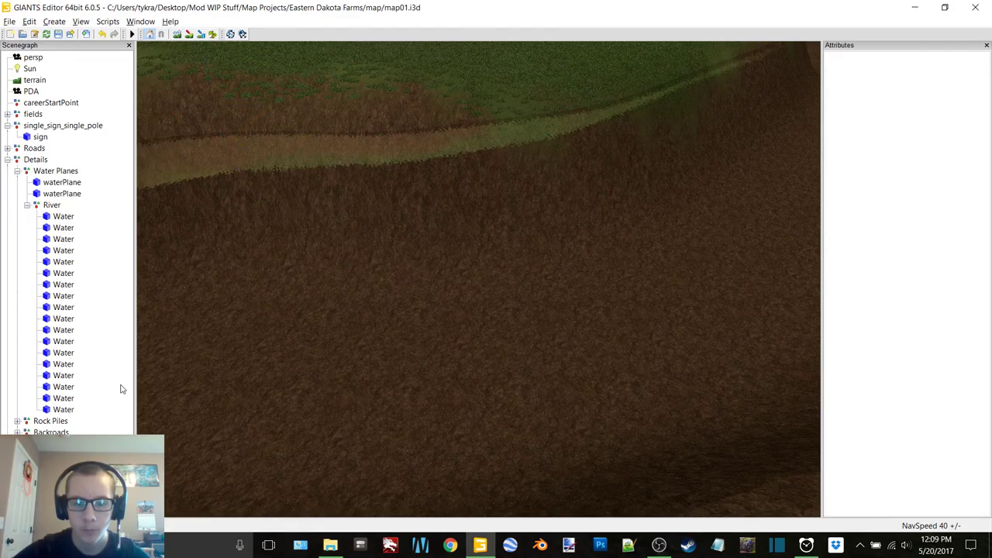
left_click(290, 379)
Move the newest Water plane along X to about -128.5 so it spans the channel
scroll(491, 267, "down", 5)
left_click_drag(414, 300, 601, 290, "alt")
right_click_drag(601, 294, 391, 266)
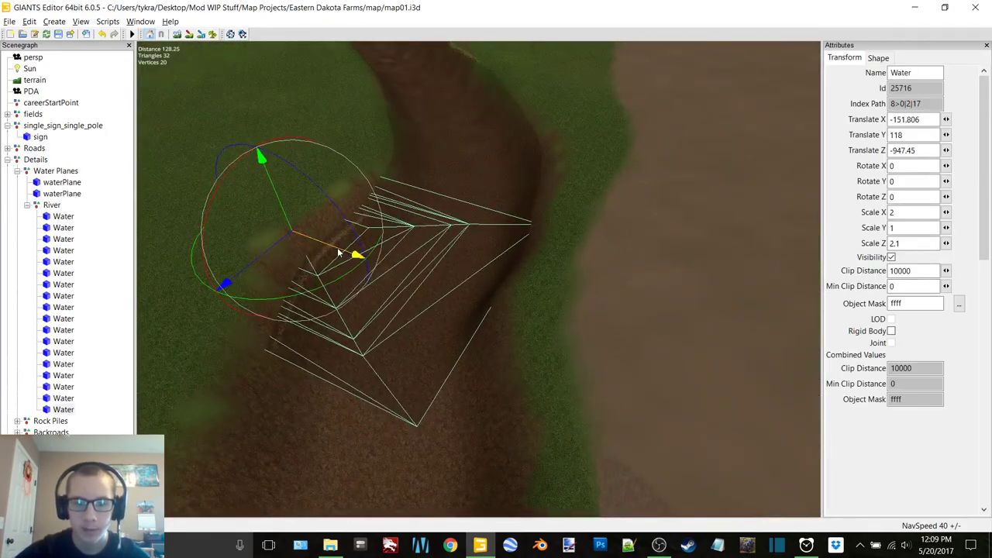
left_click_drag(339, 253, 403, 291)
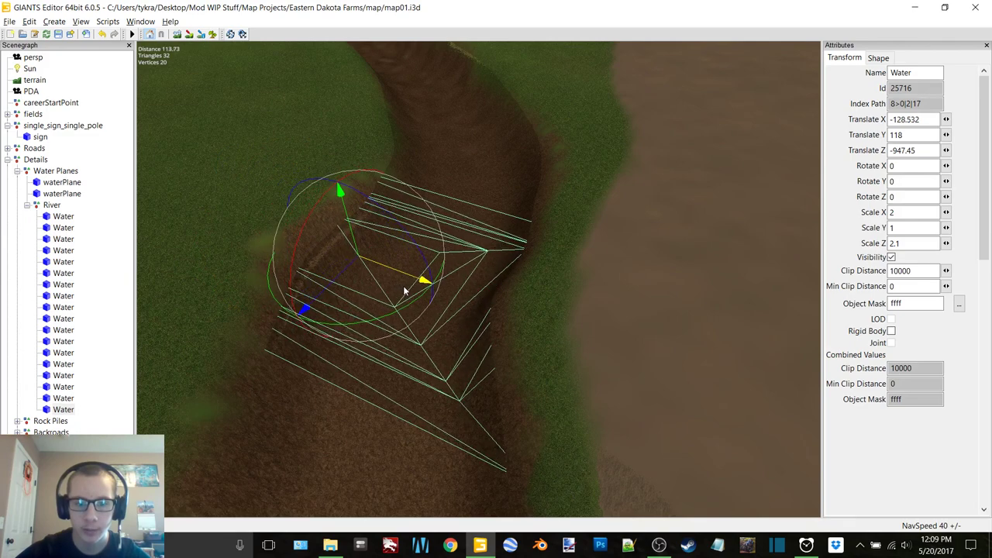
Duplicate the newest Water plane and move the copy along Z to about -880, towards the road crossing
right_click_drag(403, 291, 294, 349)
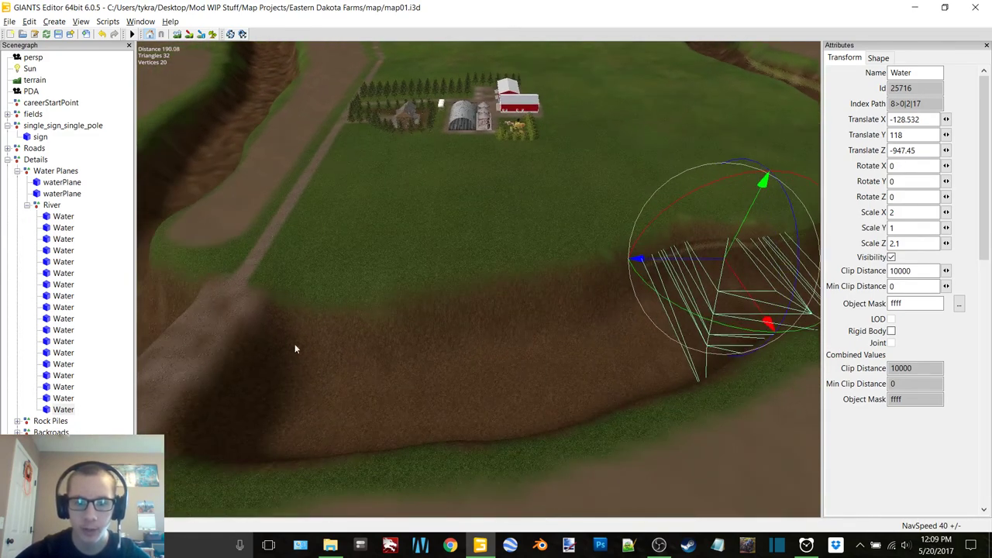
right_click_drag(522, 278, 470, 266)
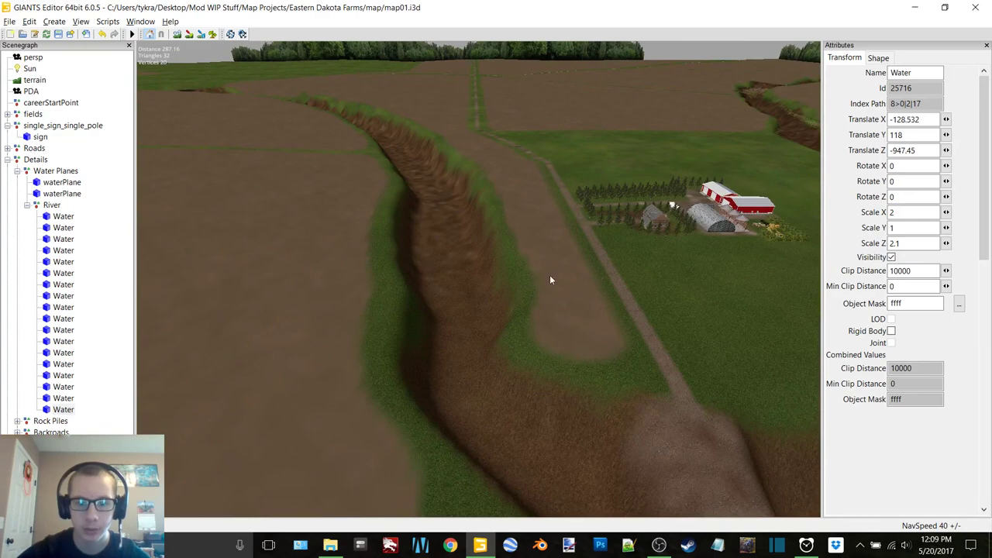
right_click_drag(750, 314, 478, 255)
key("ctrl+d")
left_click_drag(478, 255, 308, 268)
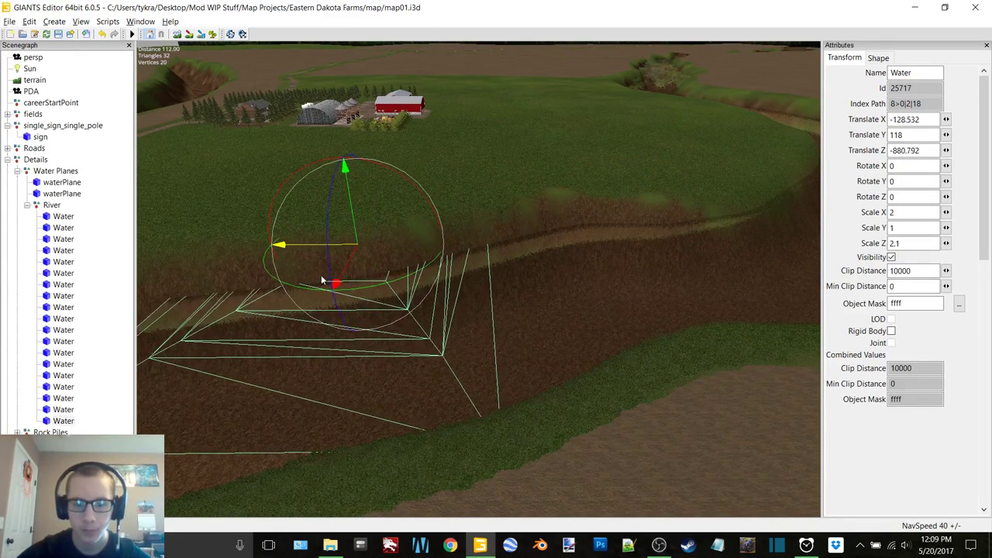
Try a Translate Z of -881 for the newest copy and check its seam with the previous plane
right_click_drag(412, 348, 633, 236)
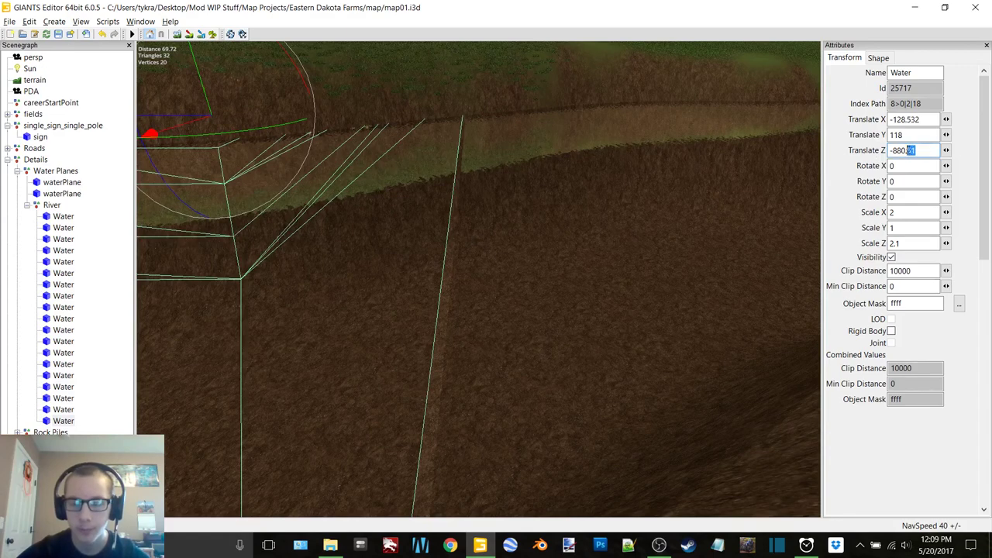
type("7")
key("BackSpace")
key("BackSpace")
key("BackSpace")
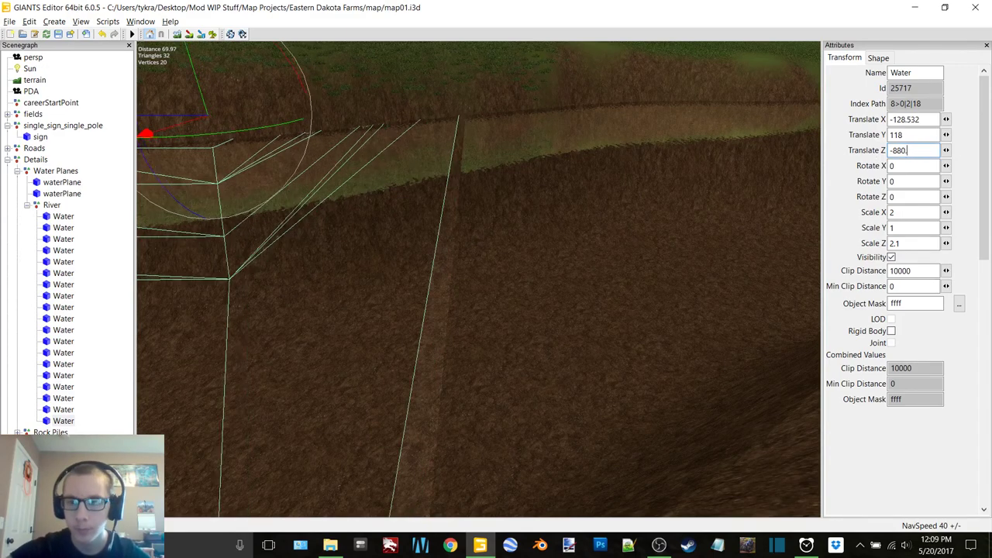
type("8")
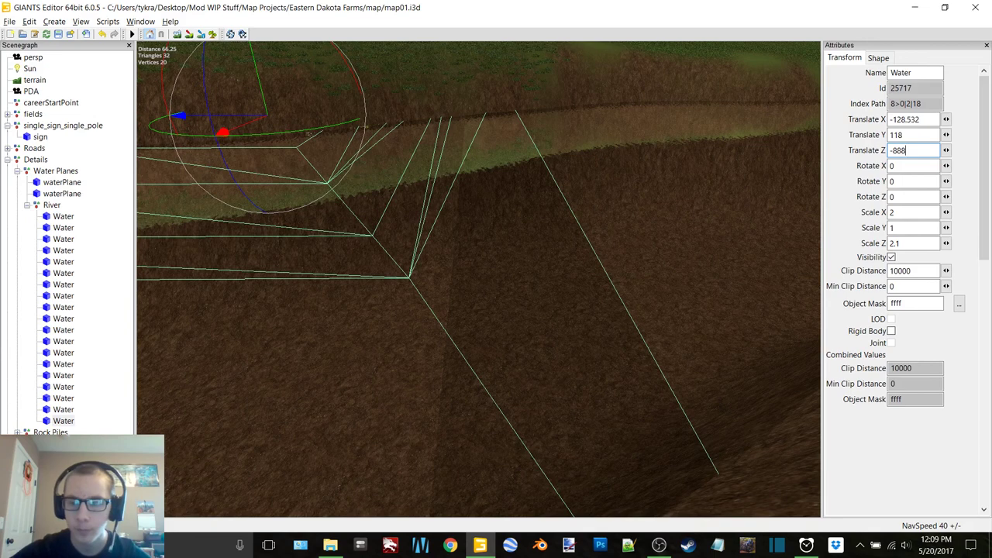
key("BackSpace")
type("1")
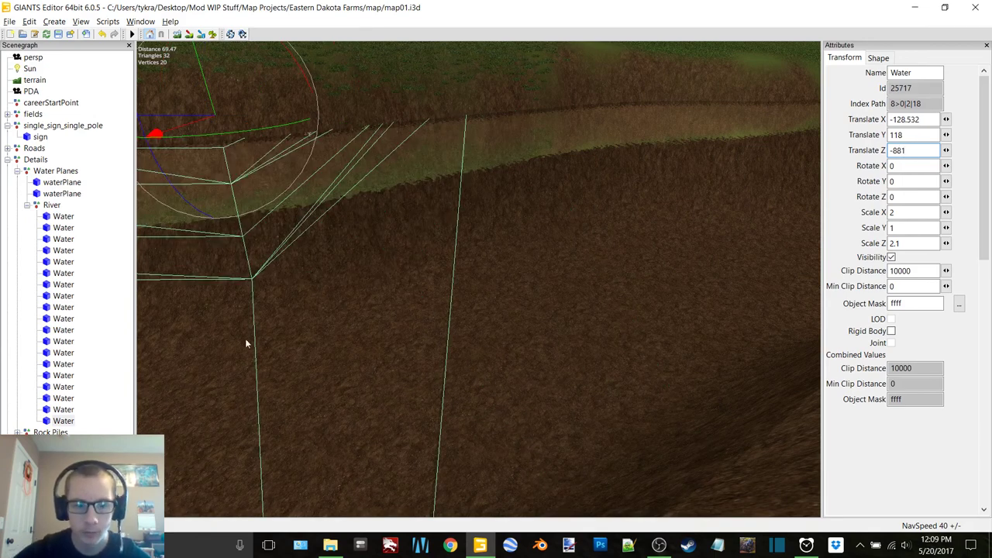
left_click(97, 401)
Try a Translate Z of -880.9 for the newest Water plane and inspect the seam again
left_click(64, 421)
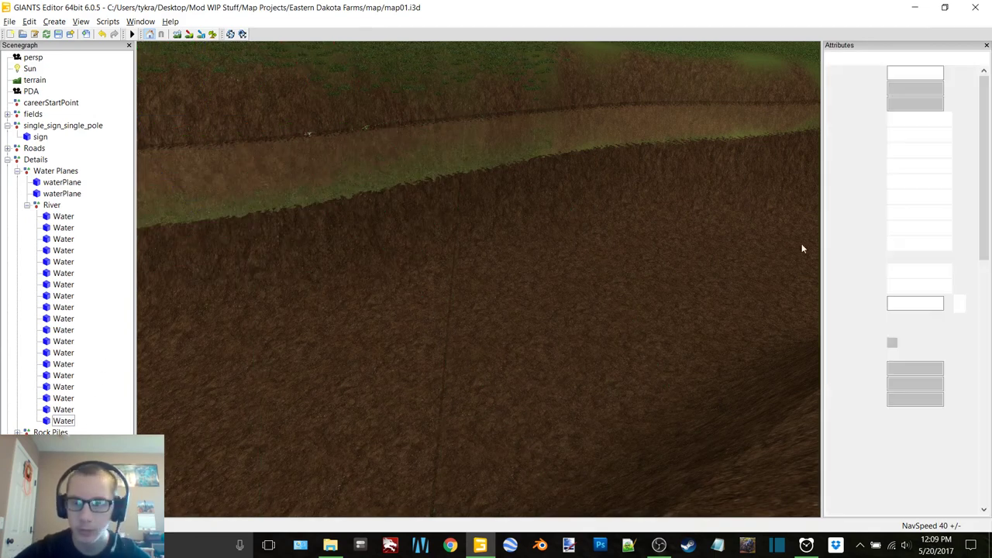
key("BackSpace")
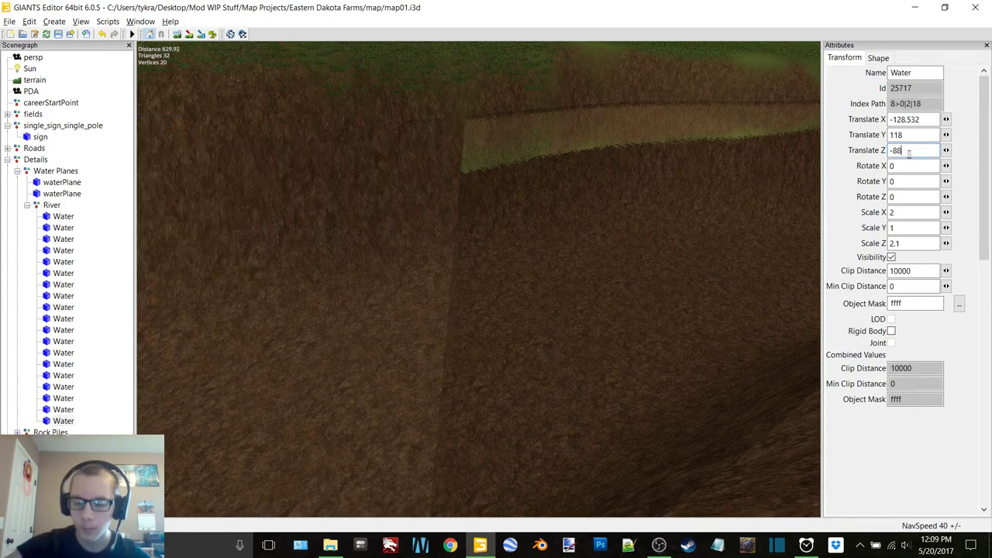
type("0.8")
key("BackSpace")
key("BackSpace")
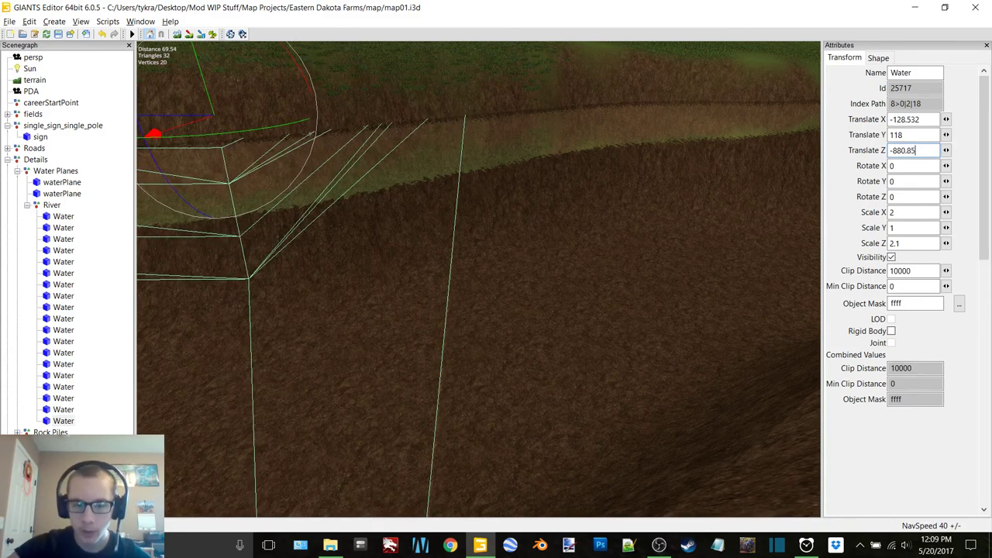
type(".9")
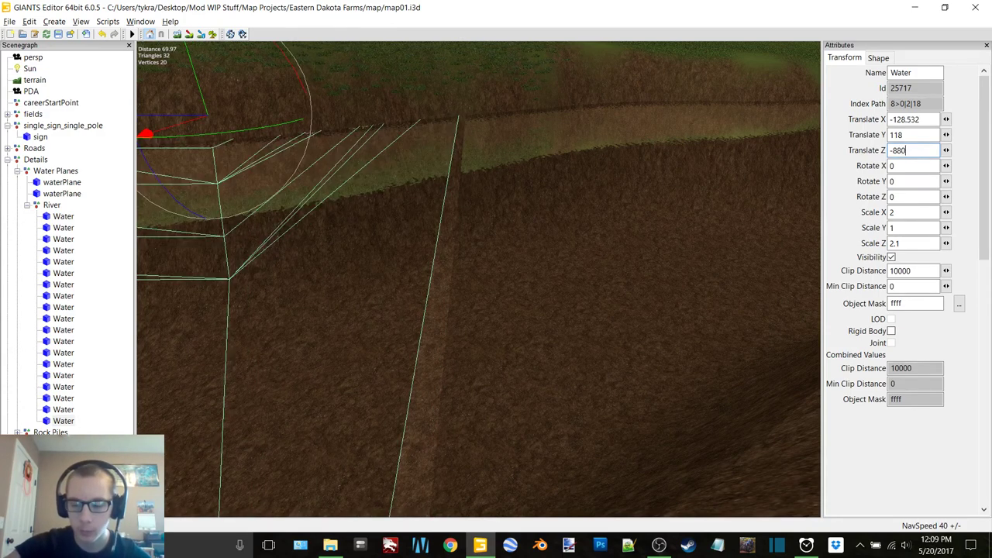
left_click(309, 134)
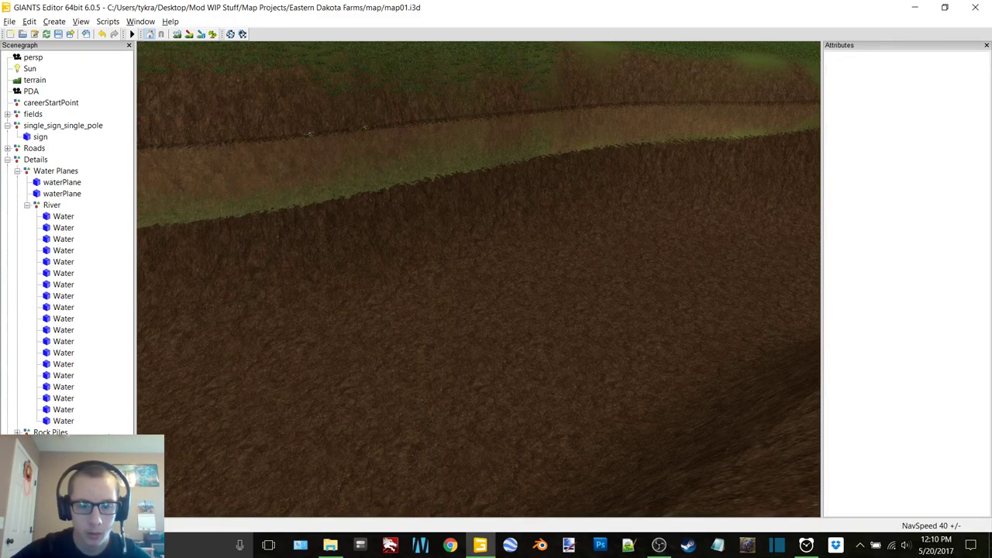
Fine-tune the newest Water plane's Translate Z to -880.93 and recheck the seam
left_click(64, 421)
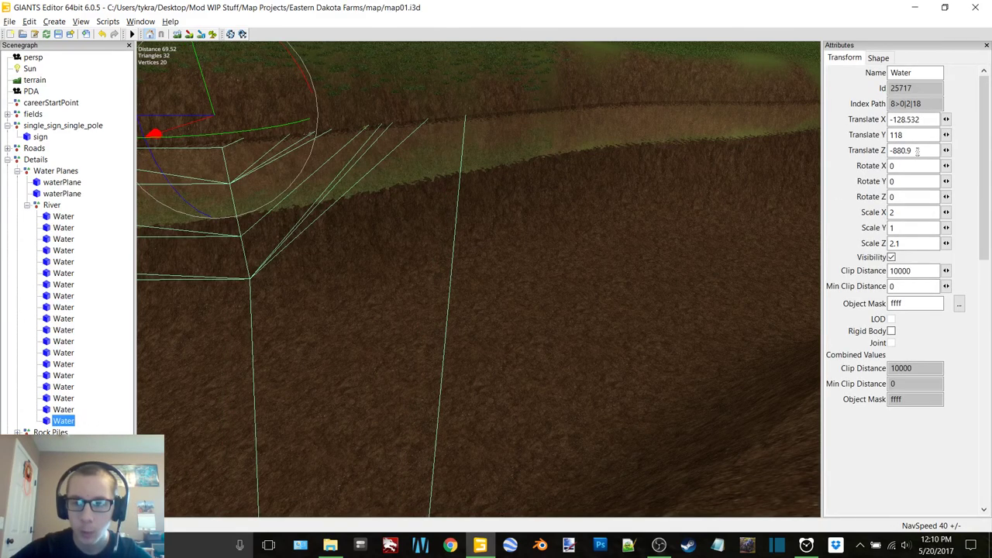
key("Escape")
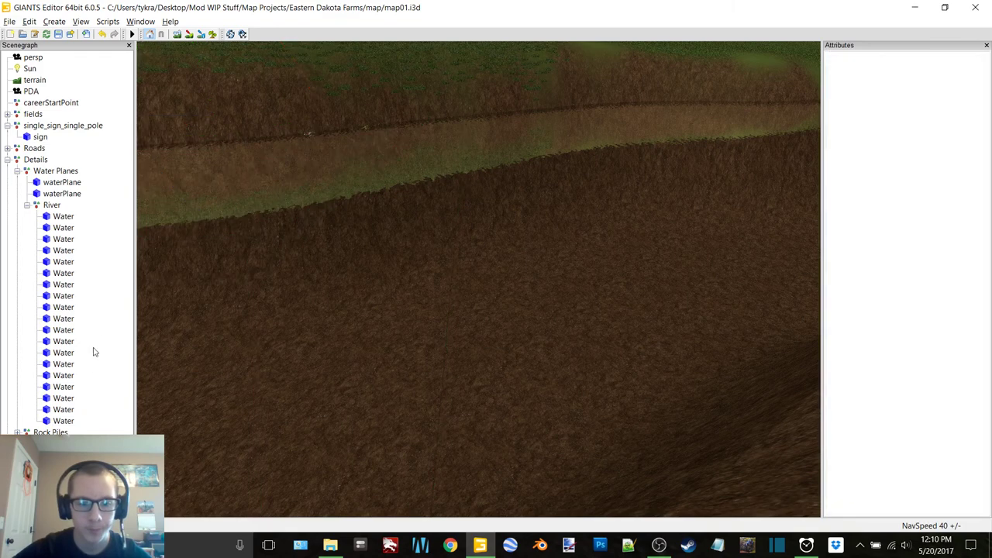
left_click(337, 309)
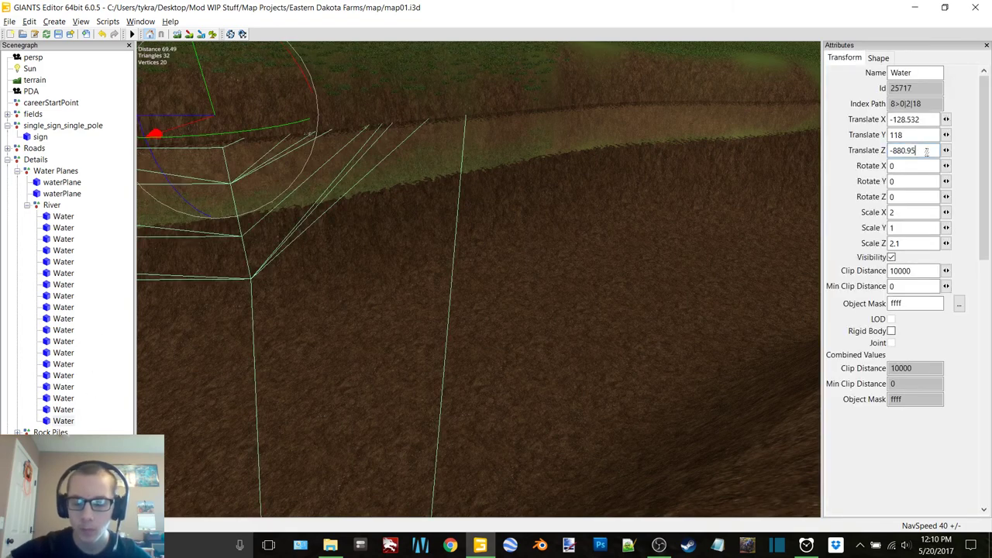
key("BackSpace")
type("3")
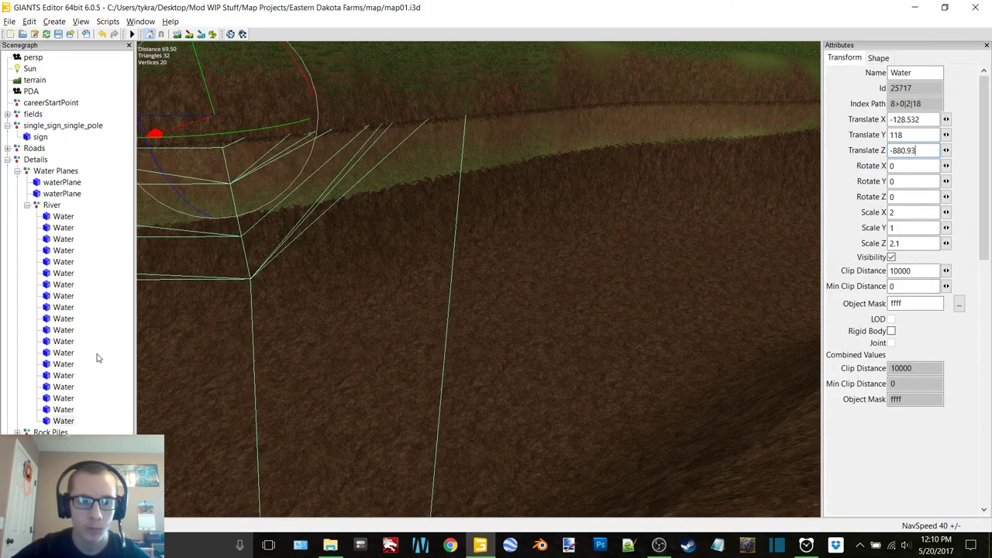
key("Escape")
left_click(64, 421)
Move the newest Water plane along X to about -108.1 so it covers the channel before the road crossing
scroll(390, 285, "down", 5)
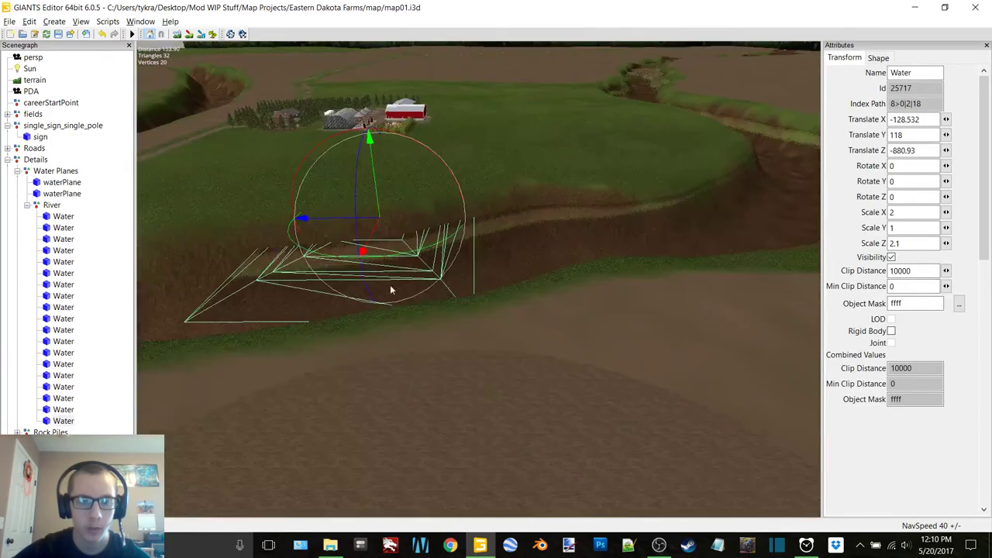
middle_click_drag(390, 285, 602, 356, "alt")
scroll(465, 284, "up", 2)
left_click_drag(465, 284, 570, 334, "alt")
left_click_drag(401, 224, 473, 234)
right_click_drag(473, 234, 514, 214)
right_click_drag(432, 222, 585, 257)
left_click_drag(585, 257, 609, 238, "alt")
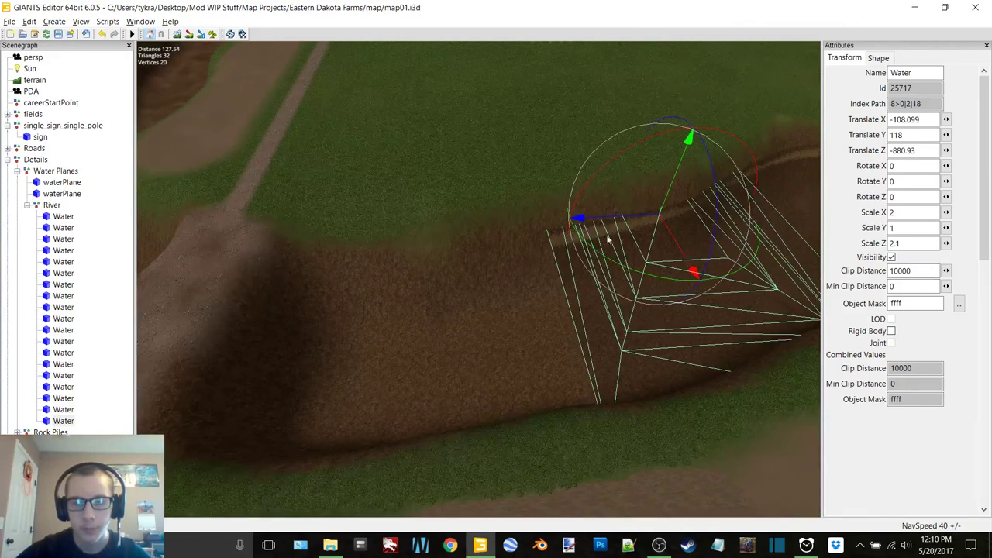
Minimize the map editor and switch to the Models folder window in File Explorer
left_click(916, 7)
left_click(330, 545)
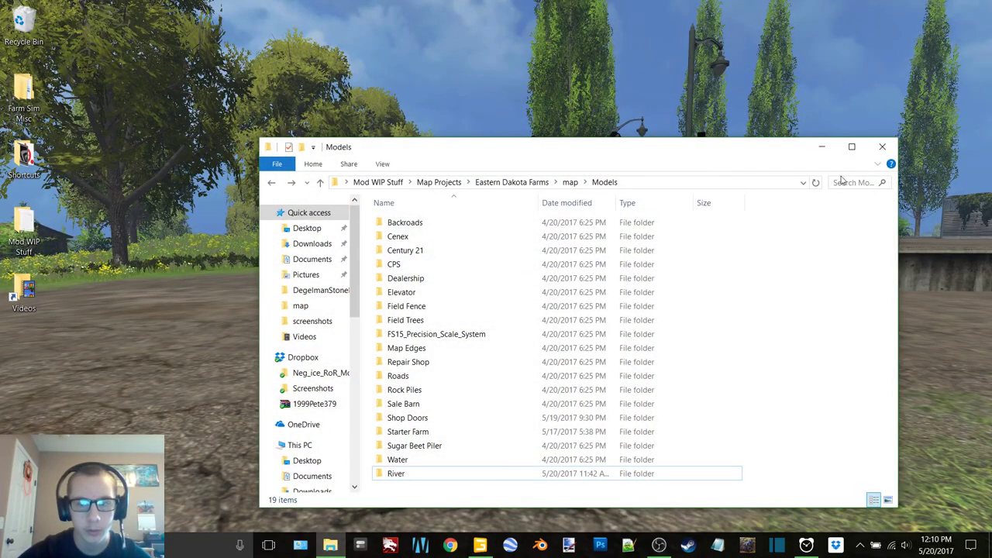
Search the Models folder for "cul", clear the search, and minimize the File Explorer window
left_click(847, 183)
type("cul\\")
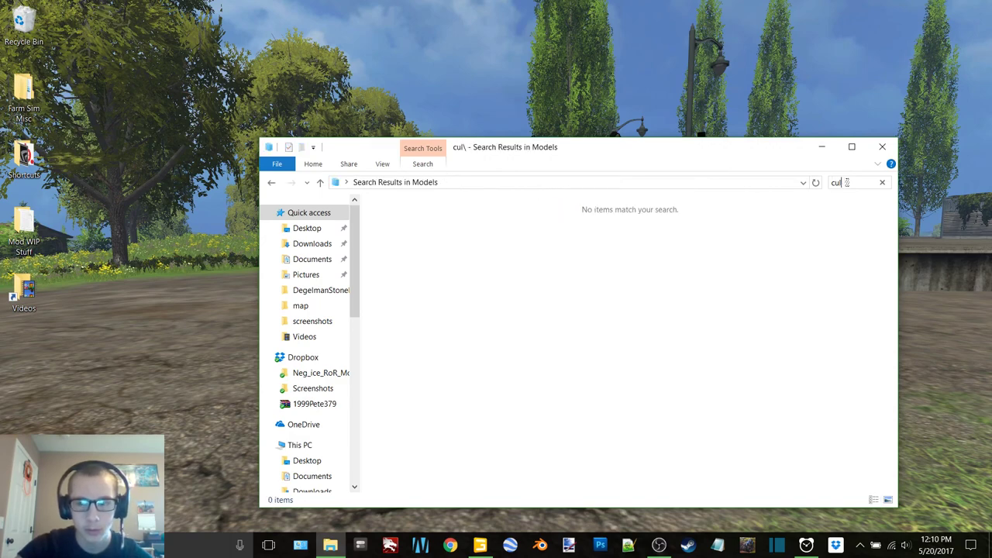
key("BackSpace")
key("BackSpace")
key("BackSpace")
key("BackSpace")
left_click(828, 148)
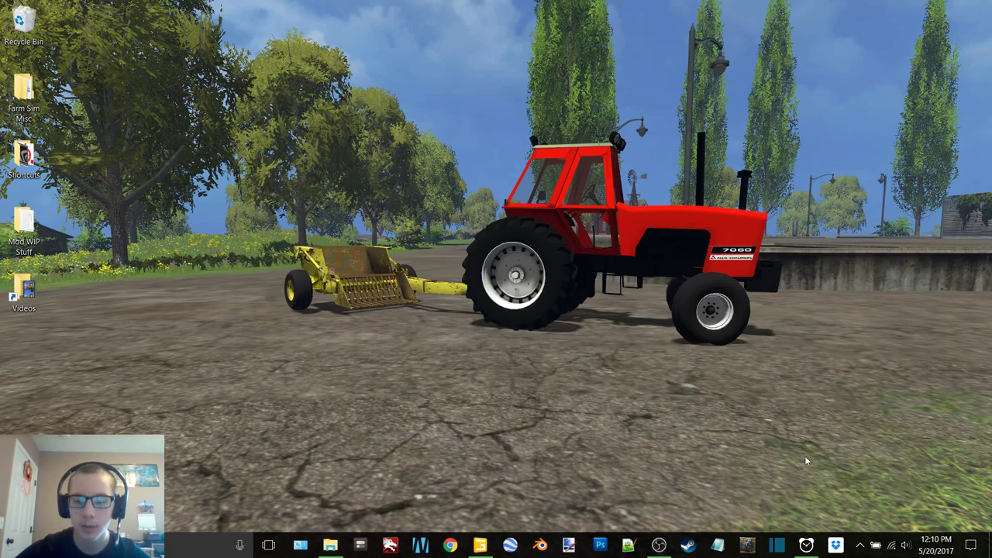
Switch back to GIANTS Editor, duplicate the newest Water plane, and move the copy along Z to about -813.7, near the road crossing
left_click(480, 544)
middle_click_drag(502, 266, 485, 227, "alt")
scroll(511, 260, "up", 4)
middle_click_drag(537, 251, 478, 208)
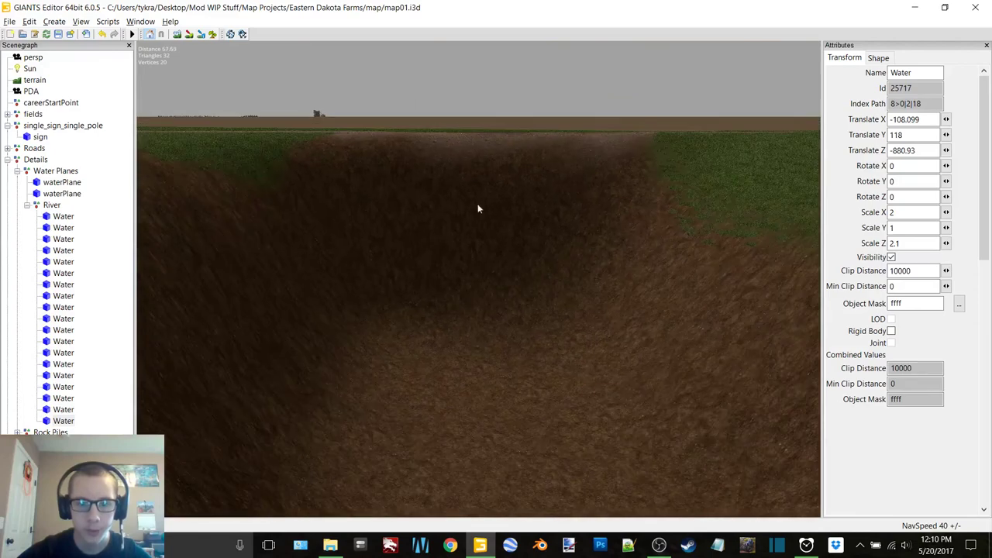
middle_click_drag(474, 261, 488, 281)
key("ctrl+d")
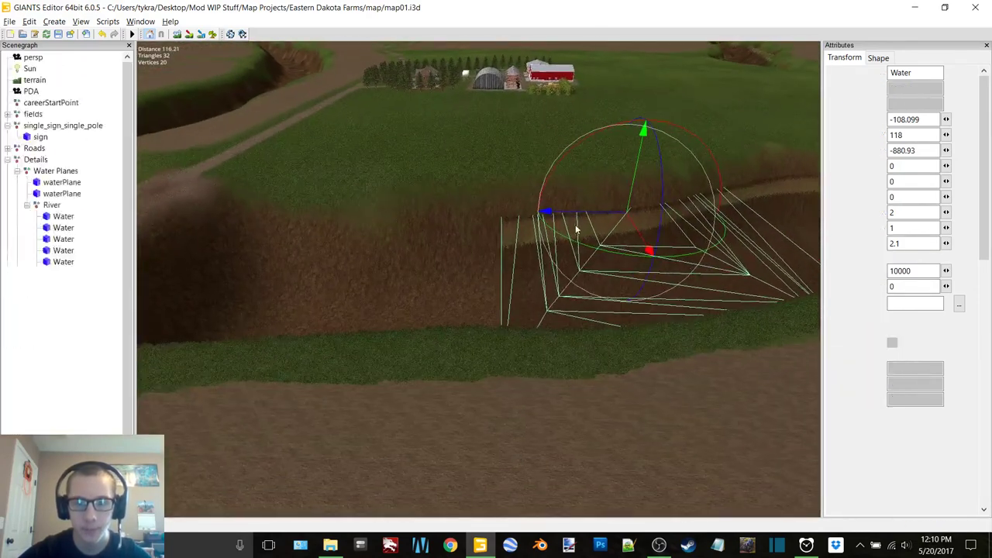
left_click_drag(584, 211, 337, 229)
middle_click_drag(416, 217, 533, 297)
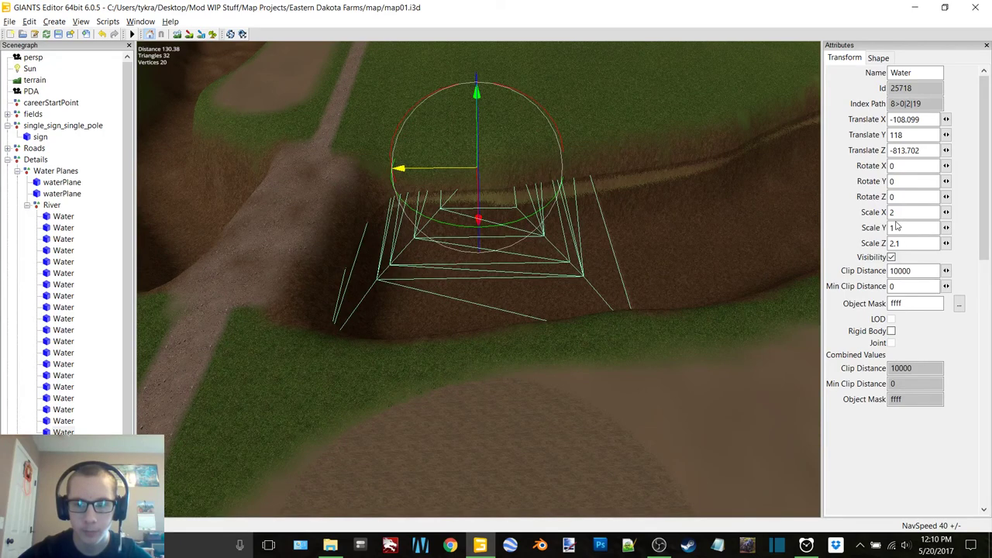
Set the duplicated Water plane's Scale X to 3 and Scale Z to 2.3
left_click(899, 214)
type("2.3")
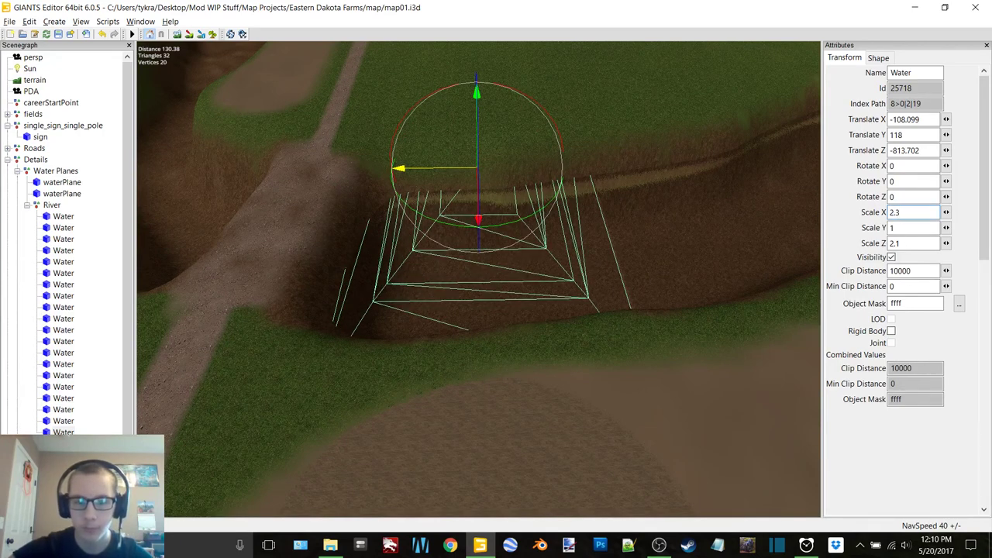
key("Return")
type("3")
key("Return")
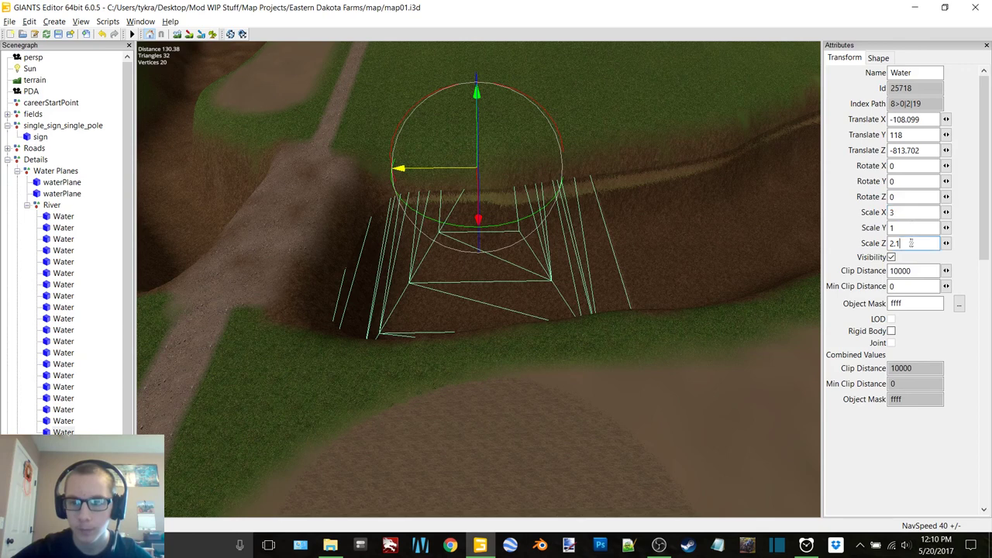
key("BackSpace")
key("BackSpace")
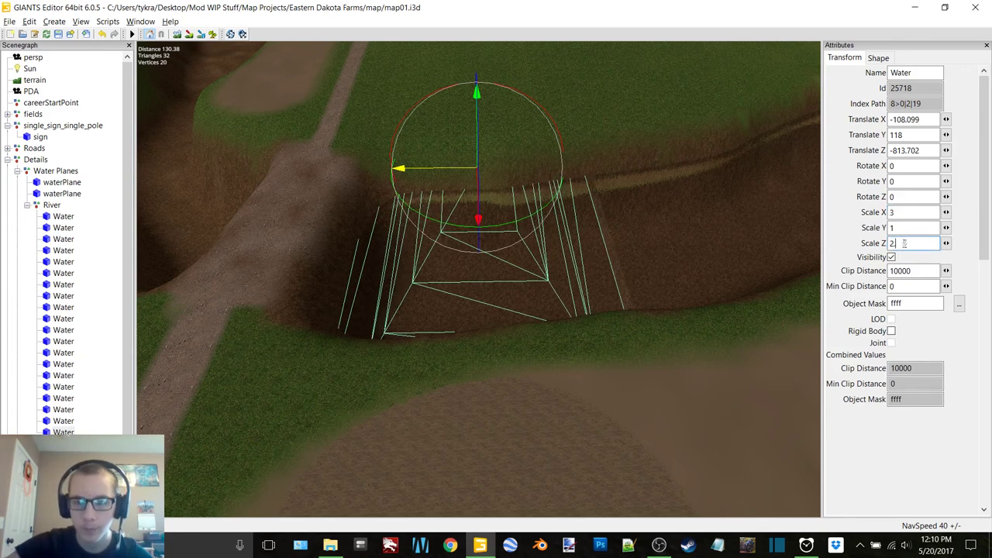
type(".3")
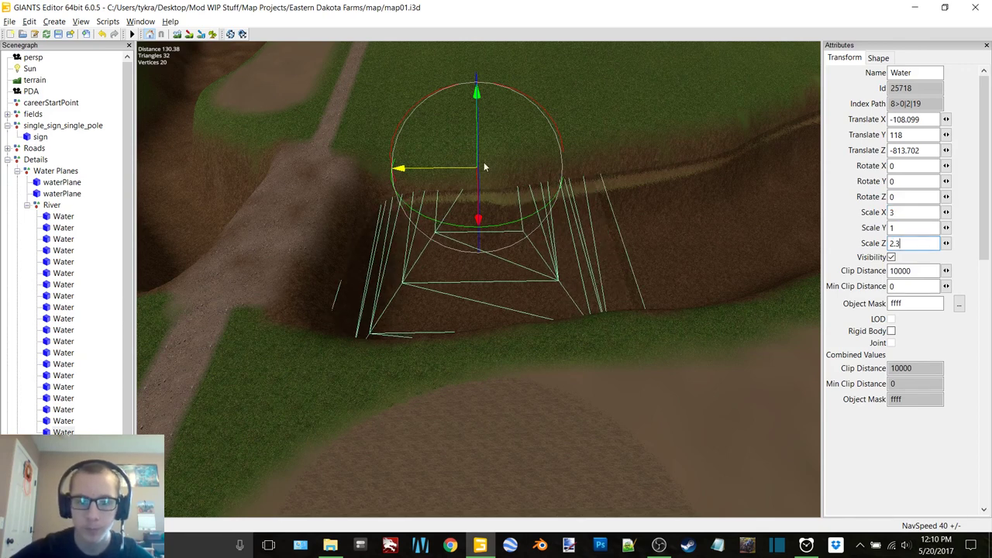
Align the duplicated Water plane's edge with the neighbouring plane by setting its Translate Z to -811.25
left_click_drag(446, 173, 438, 174)
right_click_drag(403, 213, 442, 197, "alt")
left_click_drag(442, 197, 428, 171, "alt")
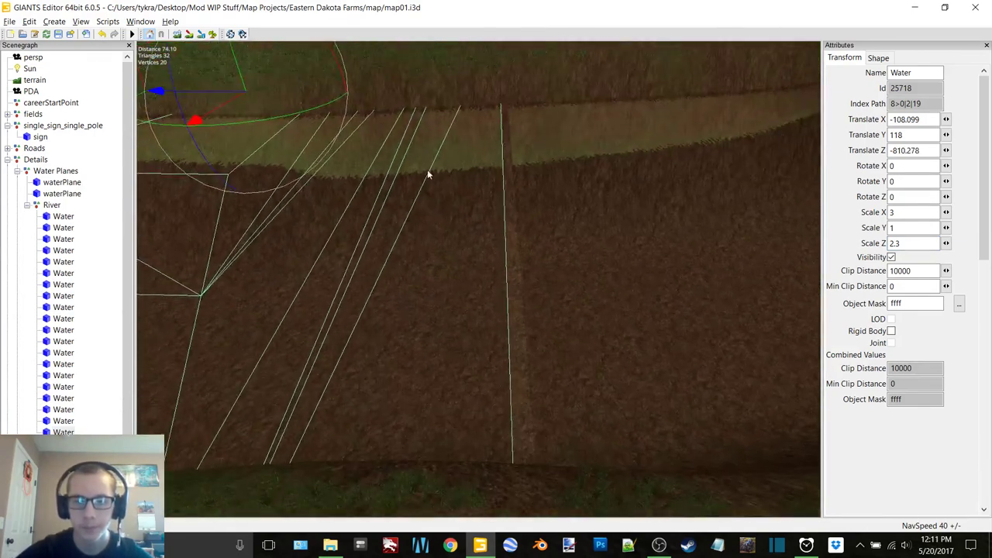
left_click_drag(208, 89, 212, 90)
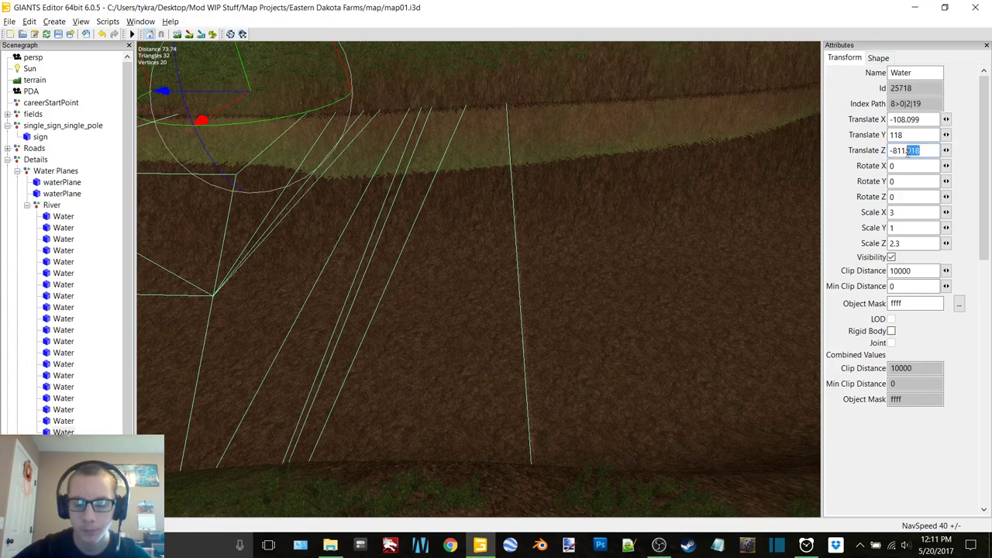
type("4")
key("BackSpace")
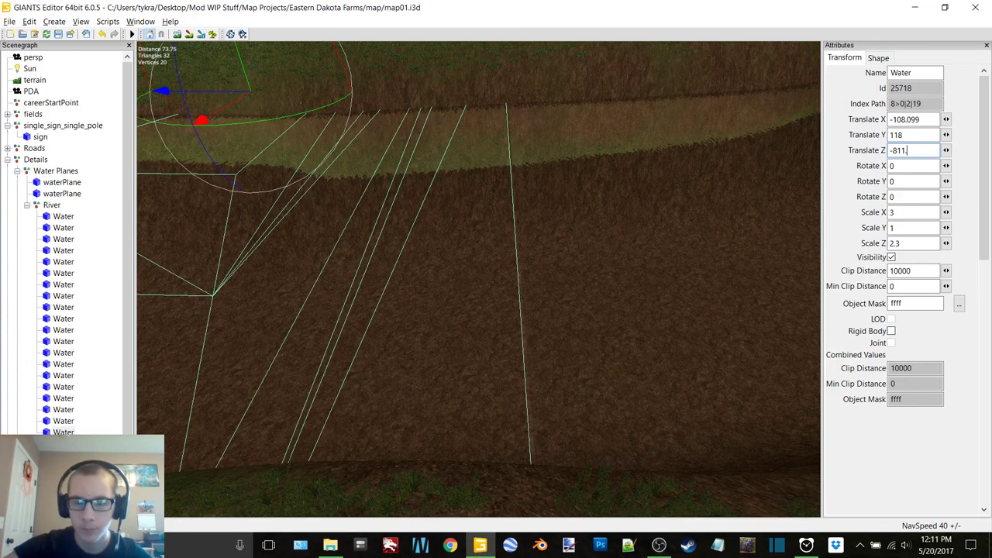
type("25")
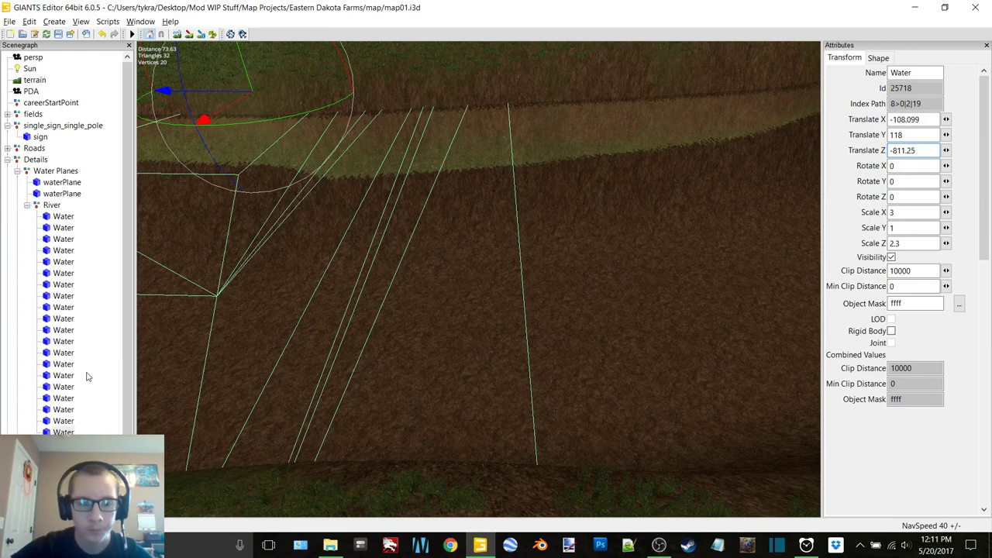
Move the duplicated Water plane along X to about -78.4 to center it over the channel beside the road crossing
left_click(88, 376)
scroll(494, 284, "down", 2)
left_click_drag(482, 283, 518, 292, "alt")
scroll(524, 300, "down", 3)
left_click(529, 314)
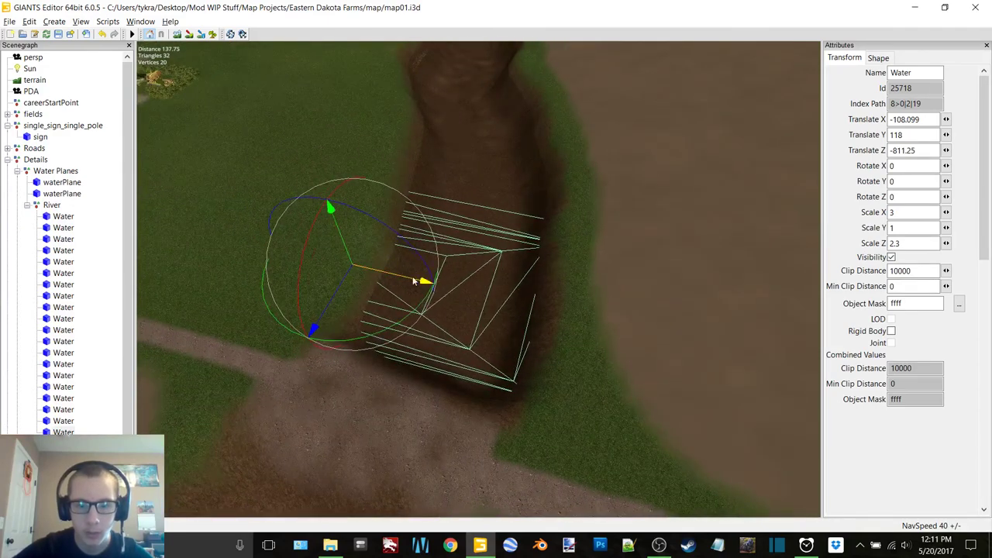
left_click_drag(413, 276, 488, 285)
scroll(659, 308, "up", 3)
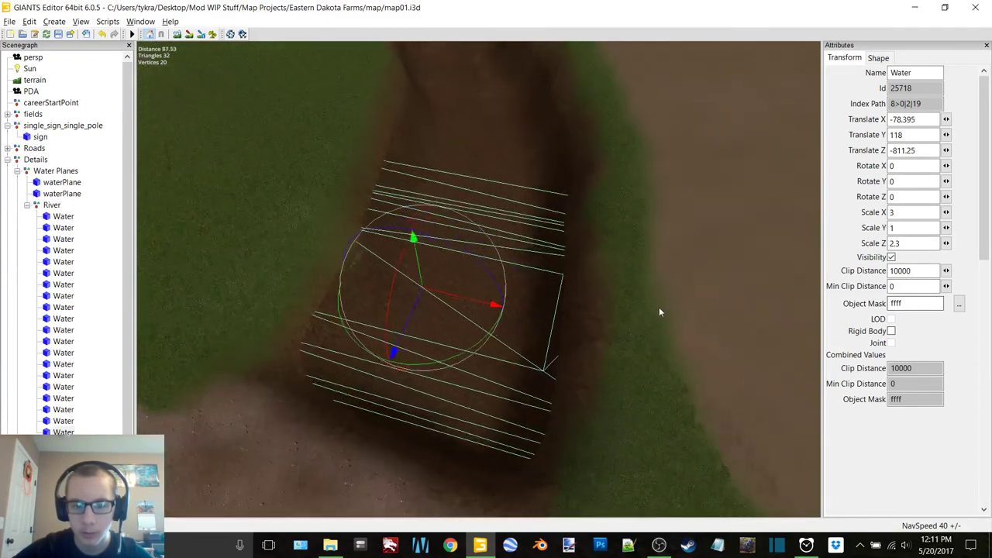
middle_click_drag(660, 310, 638, 286, "alt")
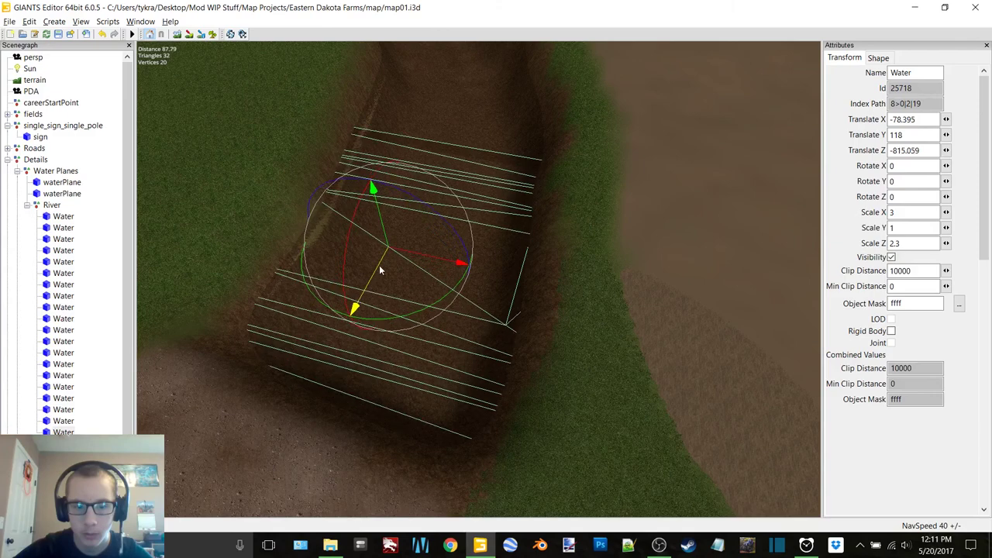
Reduce the Water plane's Scale X to 1.2, shift it along X to about -79.6, and deselect it to review the channel
double_click(890, 212)
type("2")
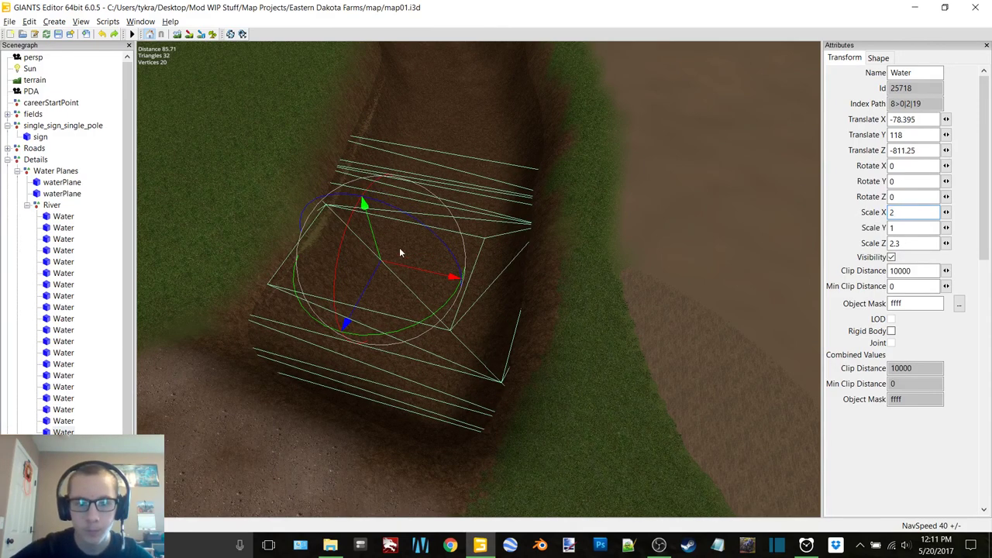
mouse_move(405, 267)
left_mouse_down()
mouse_move(350, 261)
mouse_move(390, 266)
left_mouse_up()
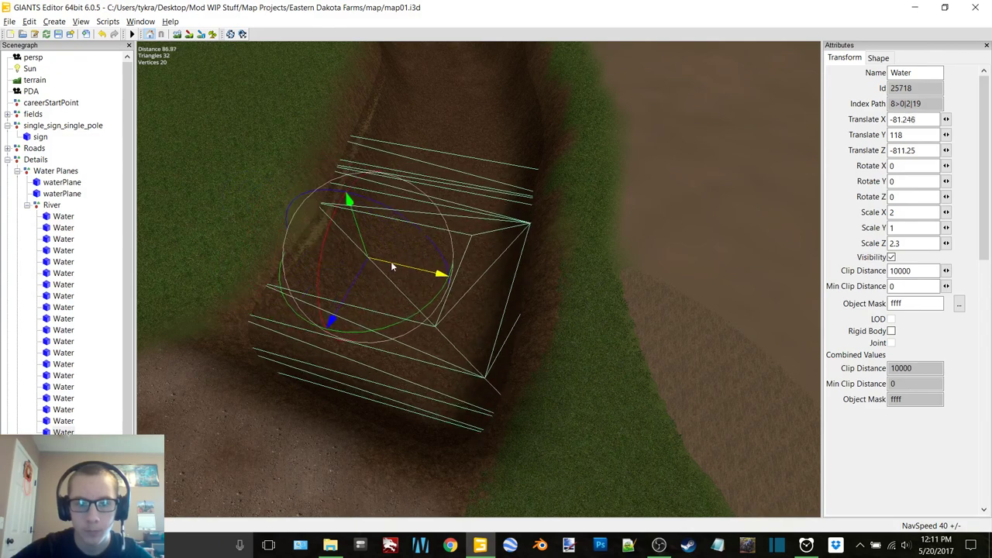
double_click(891, 212)
type("1")
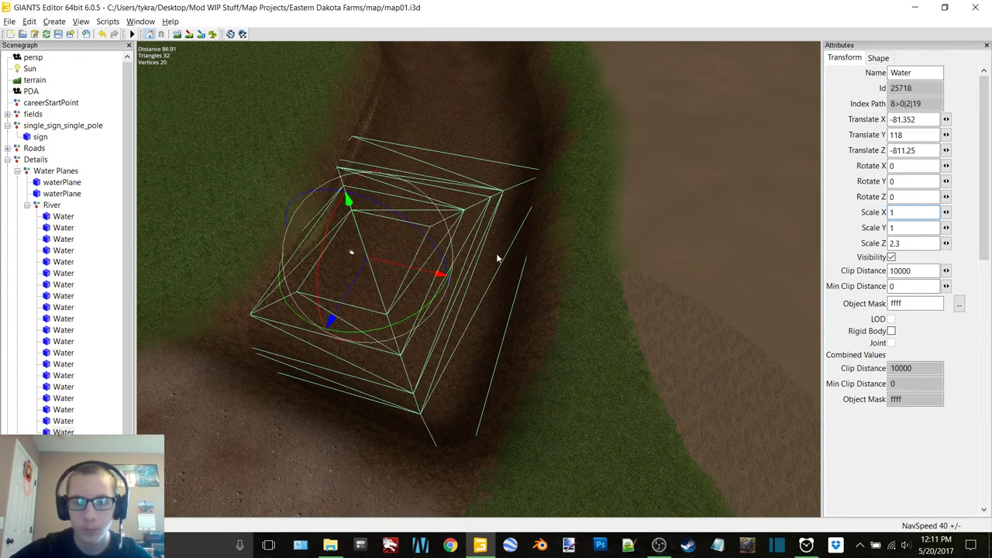
left_click_drag(429, 273, 431, 276)
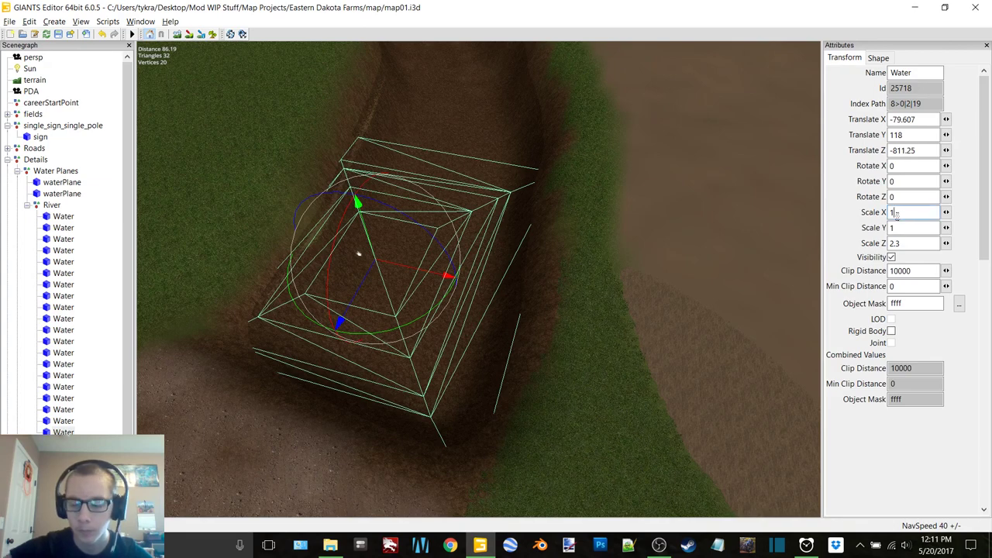
type(".2")
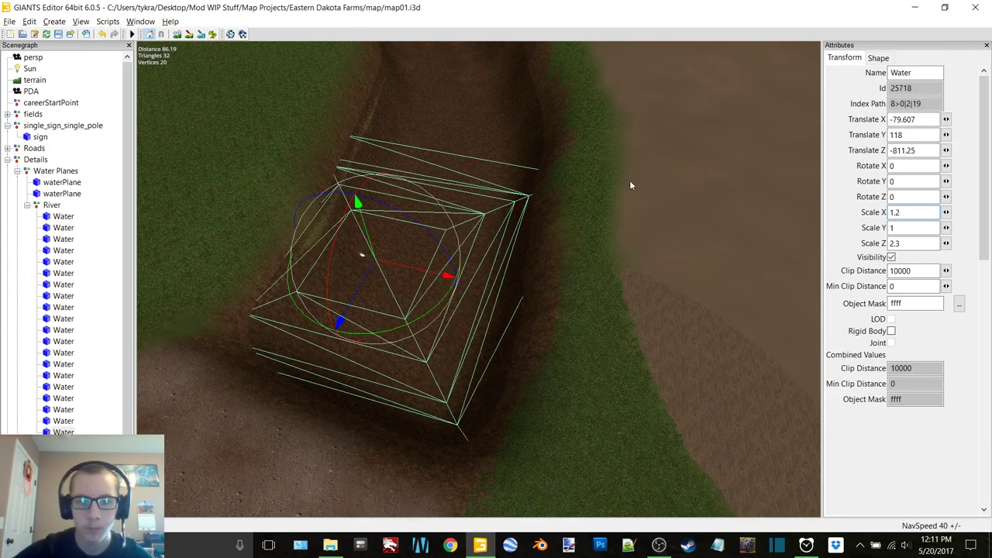
left_click_drag(629, 184, 449, 286, "alt")
left_click(481, 288)
scroll(495, 280, "down", 3)
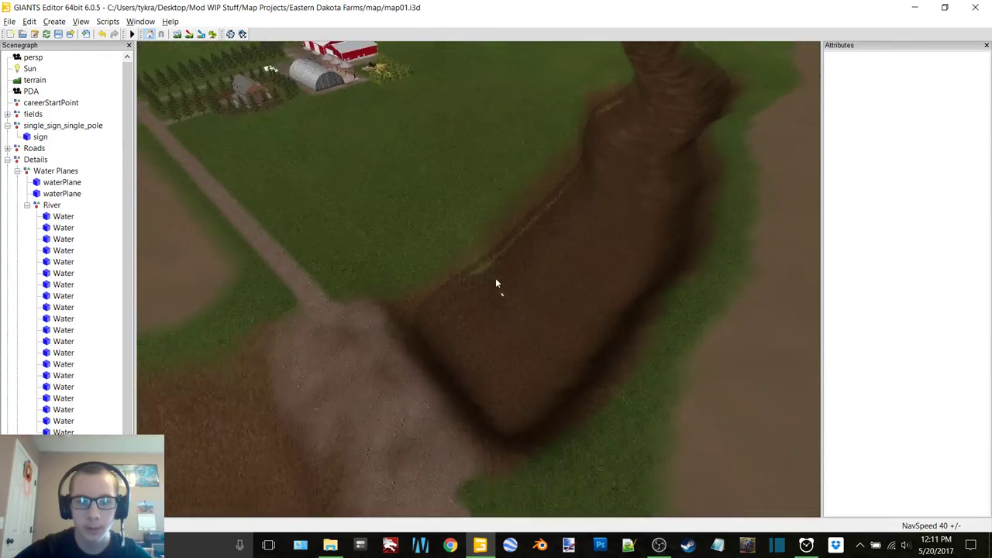
mouse_move(496, 284)
right_mouse_down()
mouse_move(441, 268)
mouse_move(461, 239)
mouse_move(540, 222)
mouse_move(571, 188)
mouse_move(656, 133)
mouse_move(241, 344)
mouse_move(561, 170)
mouse_move(647, 169)
mouse_move(543, 178)
mouse_move(361, 365)
mouse_move(553, 305)
mouse_move(640, 342)
mouse_move(421, 385)
mouse_move(485, 279)
mouse_move(547, 279)
mouse_move(486, 311)
mouse_move(531, 241)
mouse_move(443, 386)
mouse_move(465, 355)
mouse_move(445, 344)
mouse_move(414, 378)
mouse_move(660, 235)
mouse_move(538, 284)
mouse_move(571, 230)
mouse_move(496, 271)
right_mouse_up()
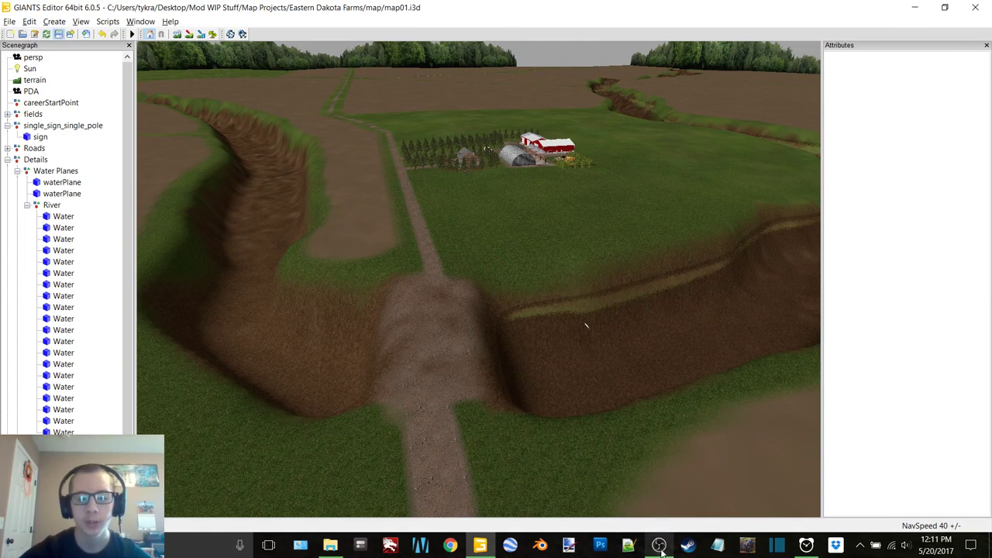
mouse_move(658, 545)
left_click(669, 474)
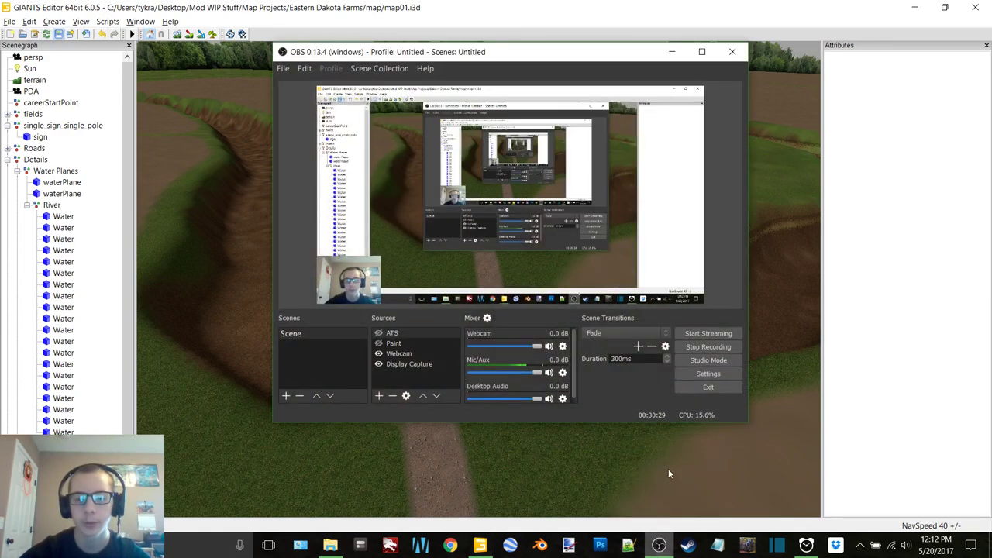
left_click(671, 51)
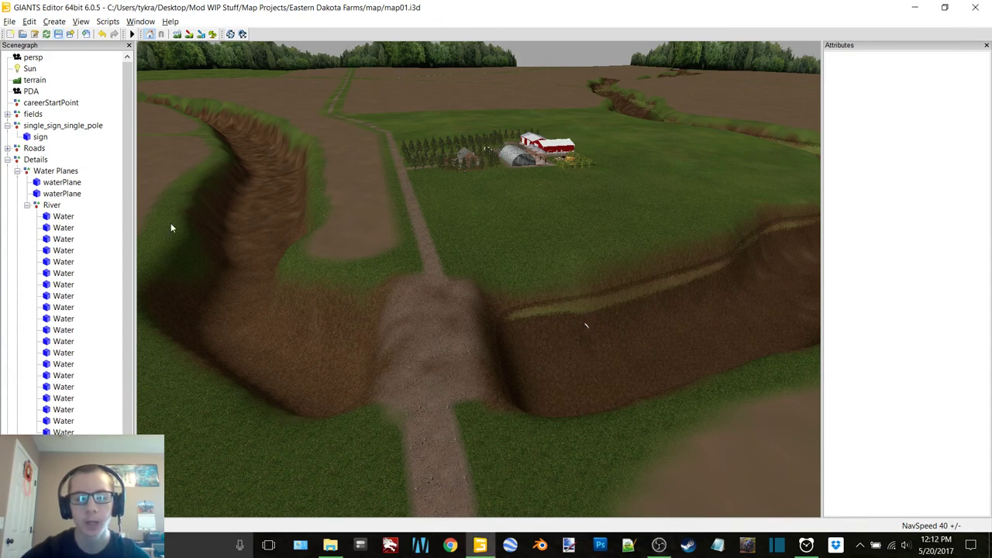
Collapse the River, Water Planes, Details and single_sign_single_pole groups in the scene hierarchy
left_click(27, 205)
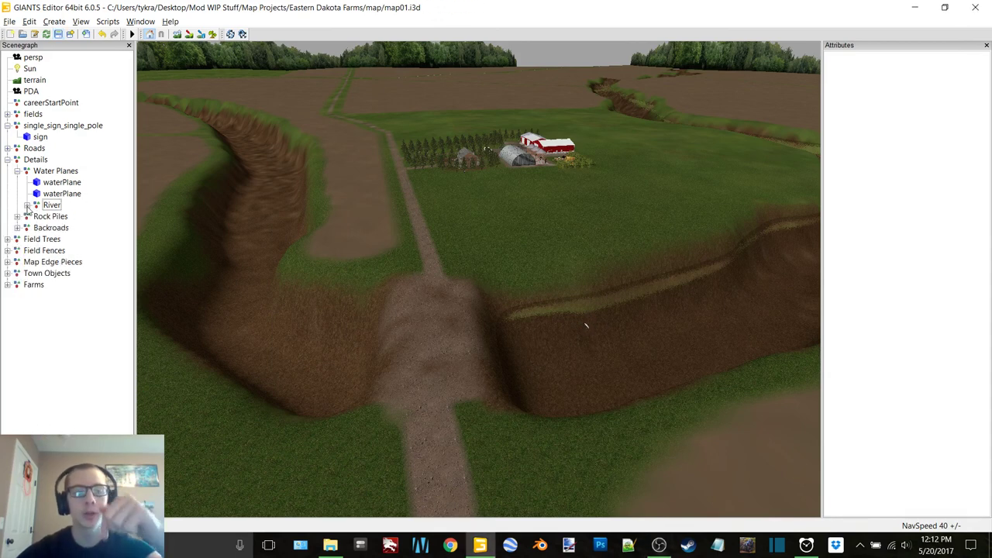
left_click(17, 171)
left_click(7, 159)
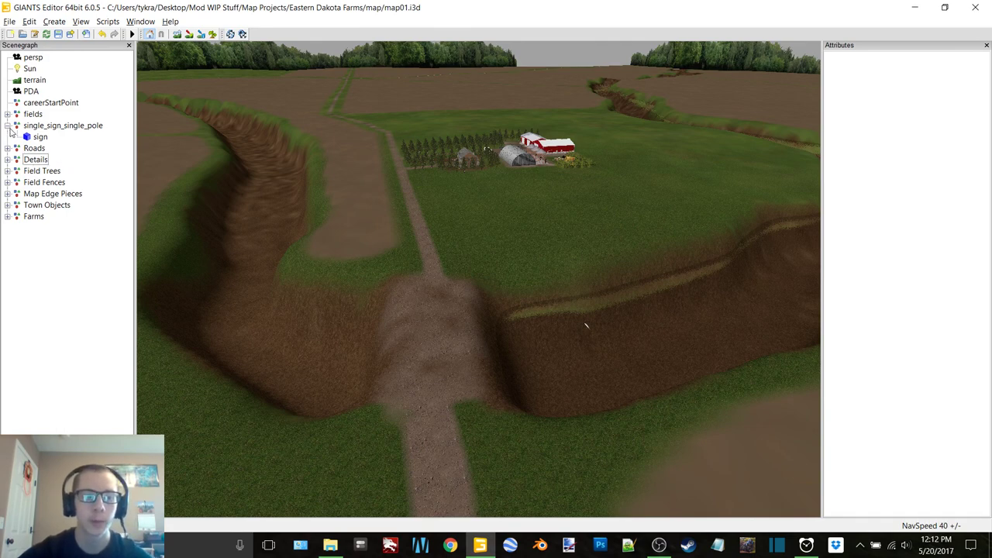
left_click(7, 125)
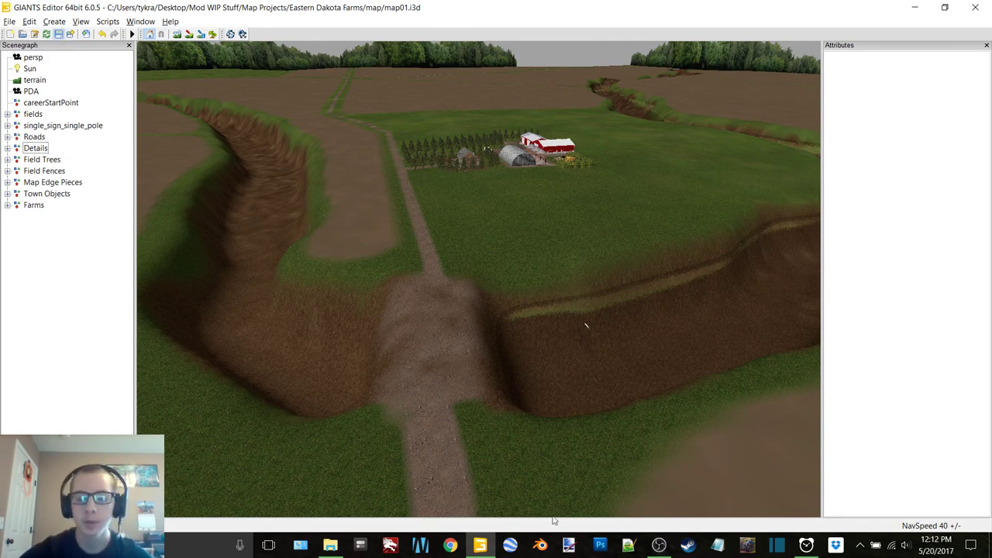
left_click(659, 545)
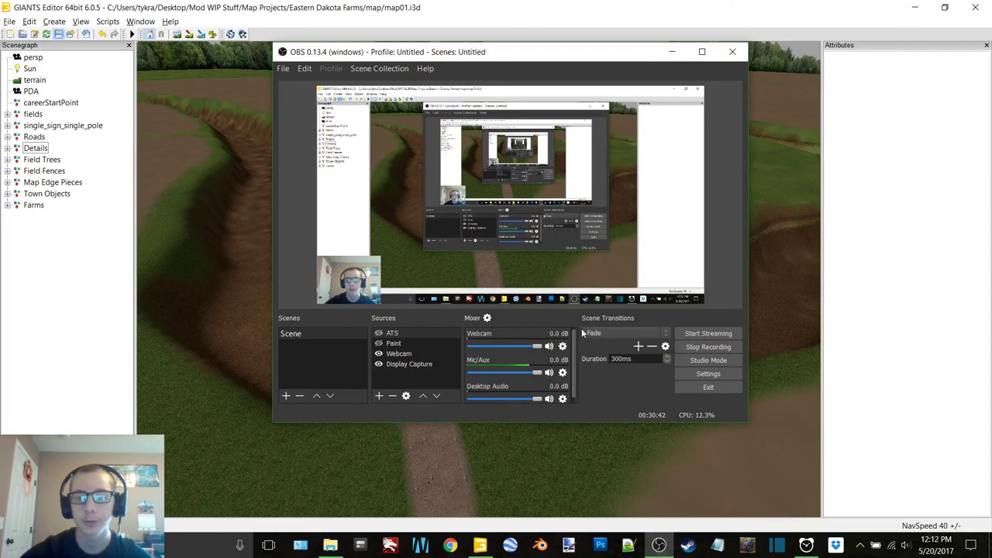